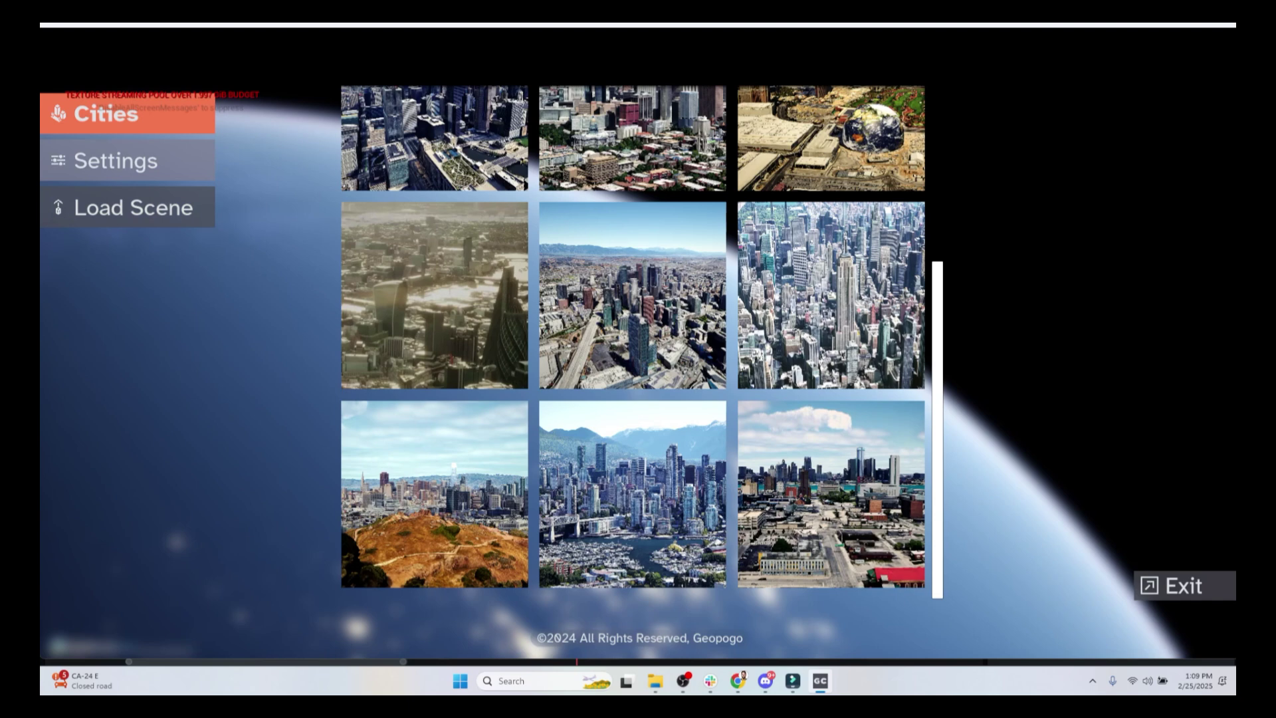
Review the graphics and input guide settings, and check the saved scene files without loading one
{"action": "left_click", "coordinate": [116, 160]}
{"action": "left_click", "coordinate": [300, 112]}
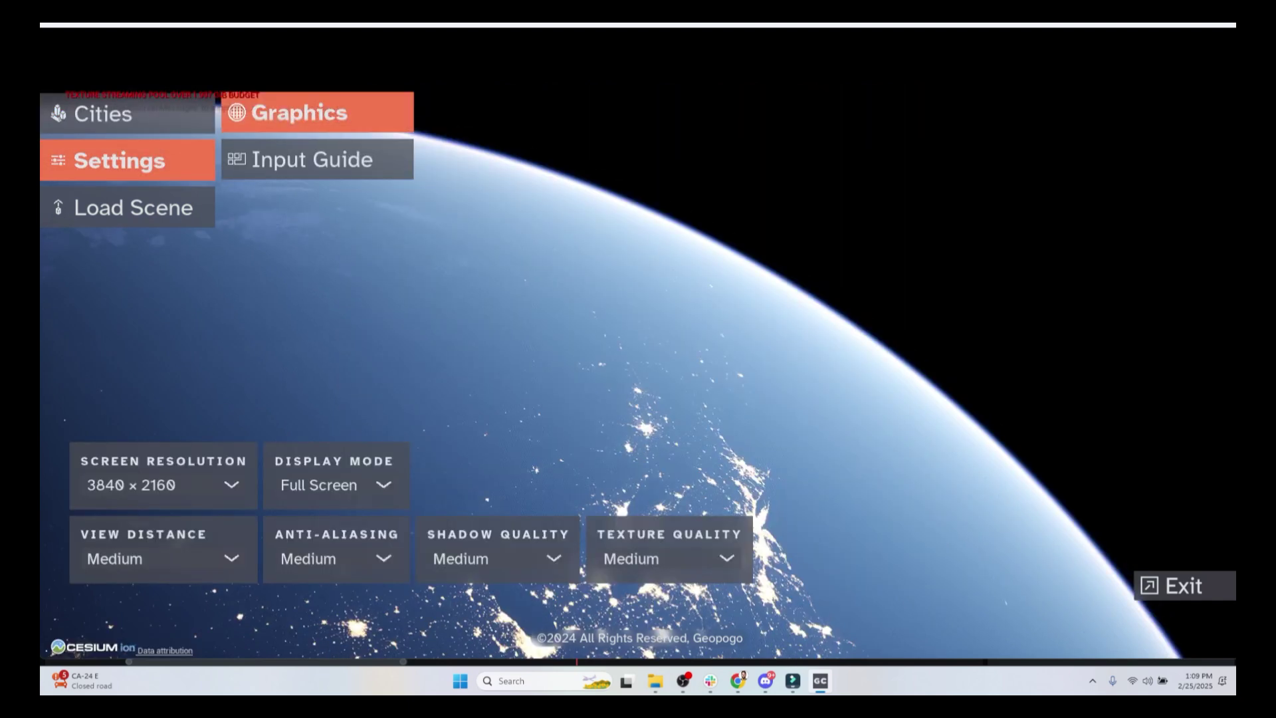
{"action": "left_click", "coordinate": [312, 159]}
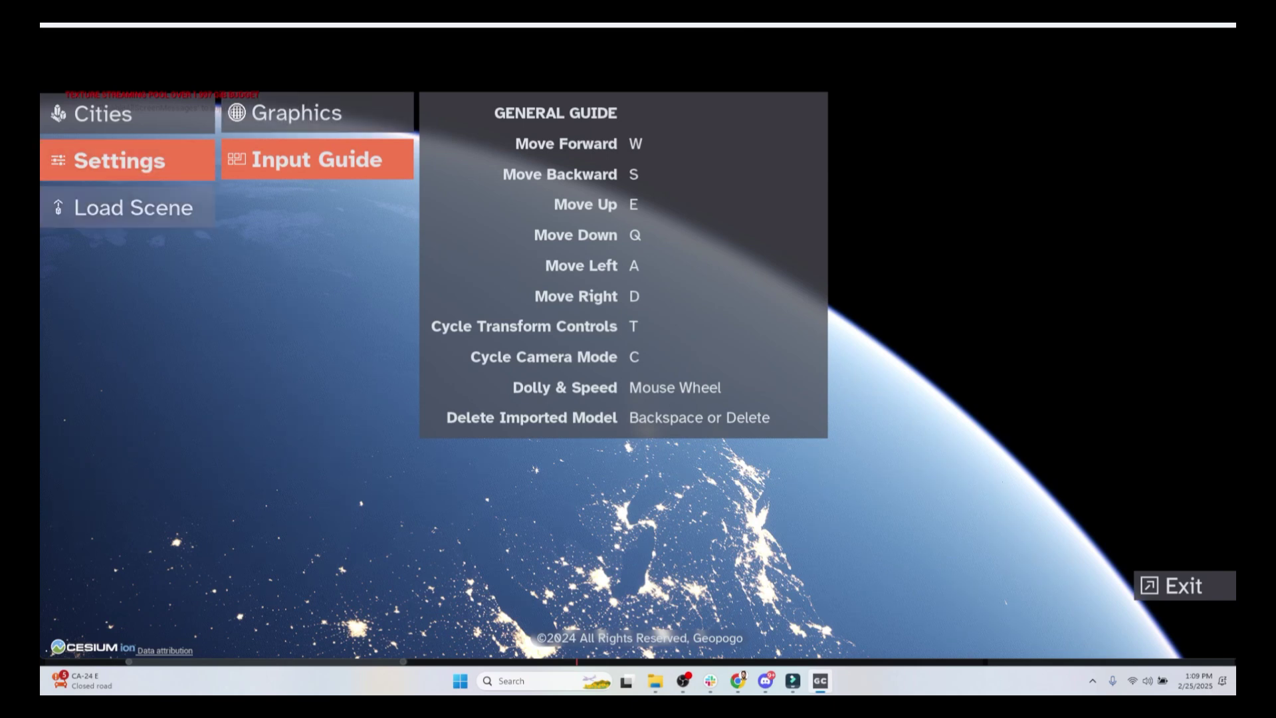
{"action": "left_click", "coordinate": [126, 207]}
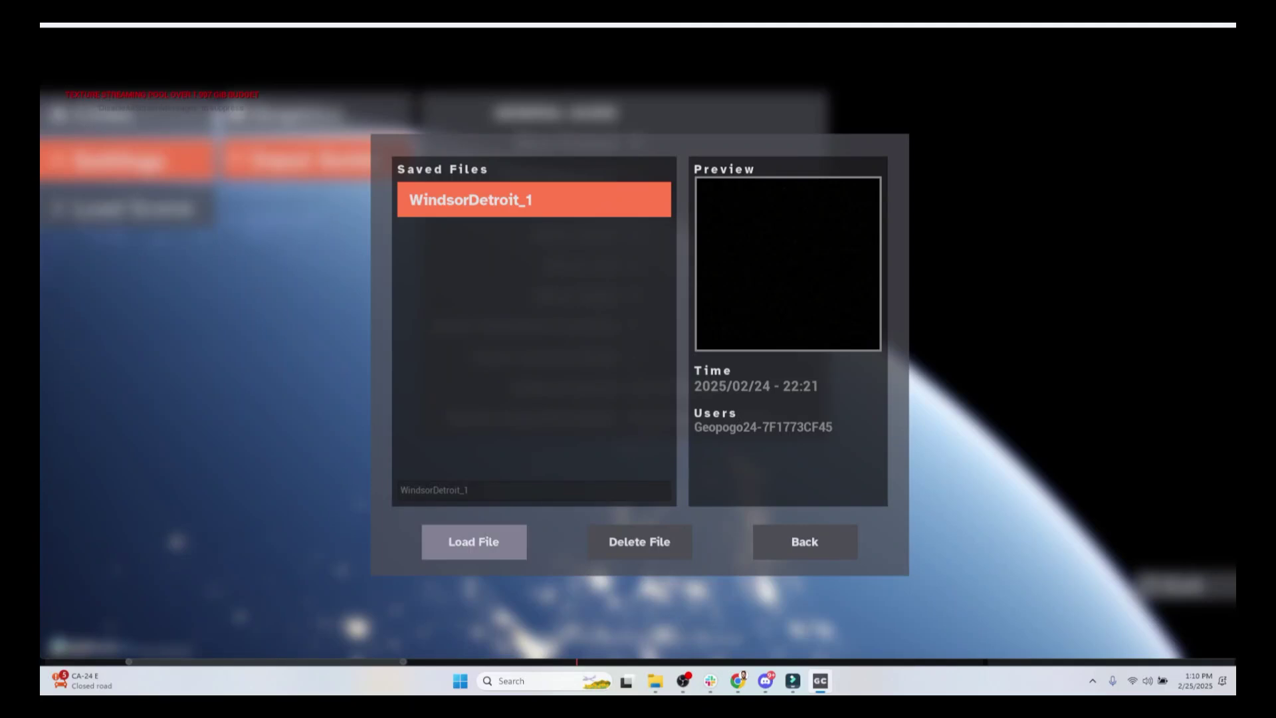
{"action": "left_click", "coordinate": [804, 542]}
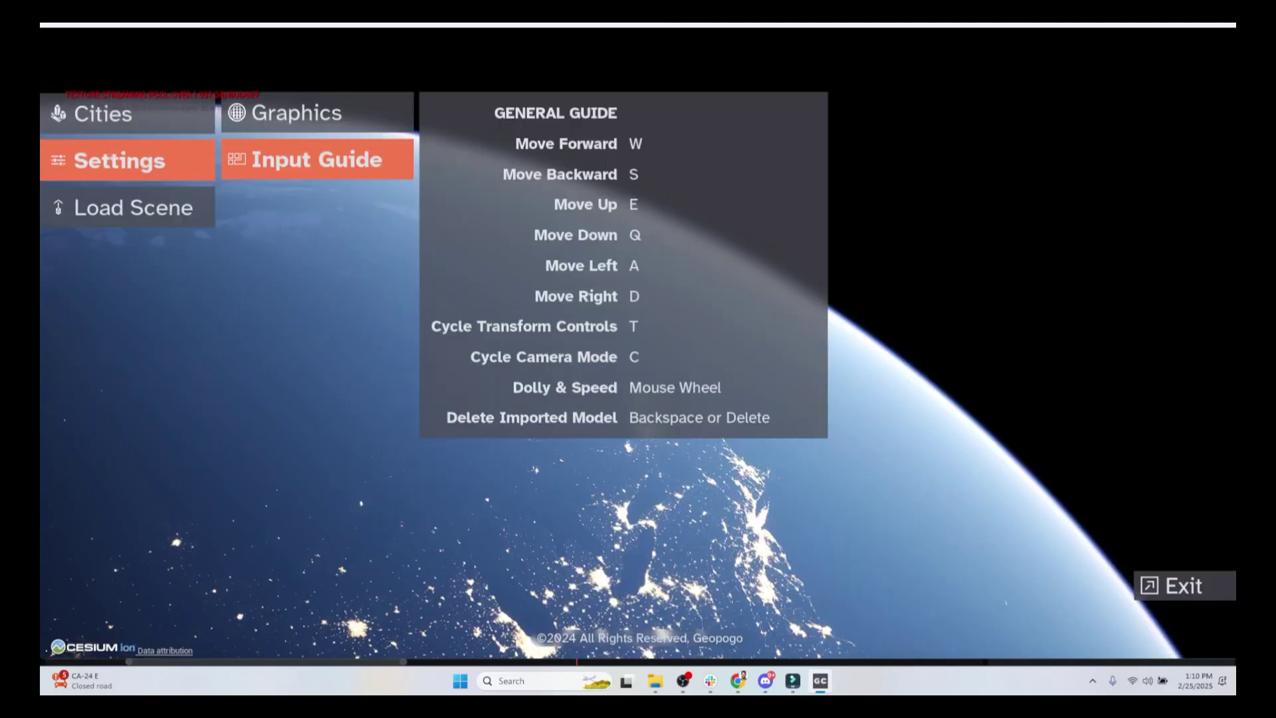
Open the Windsor & Detroit city scene with the riverfront and both downtowns in view
{"action": "left_click", "coordinate": [126, 114]}
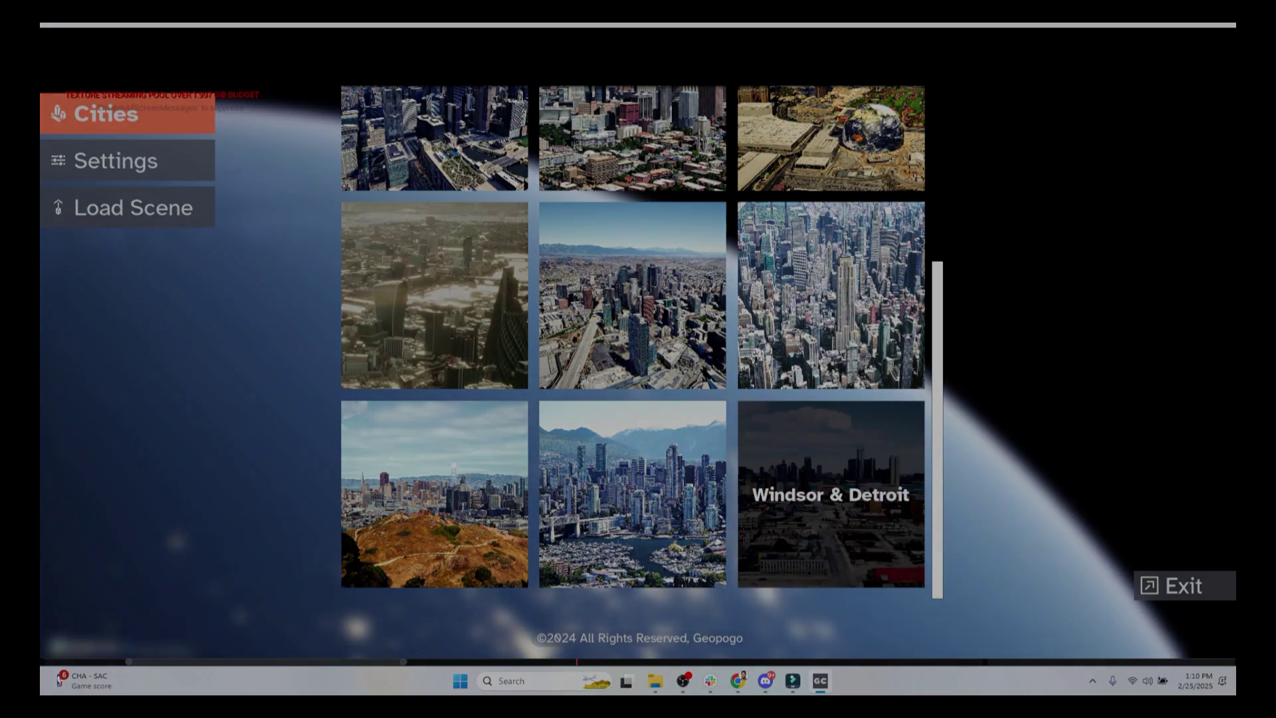
{"action": "left_click", "coordinate": [831, 495]}
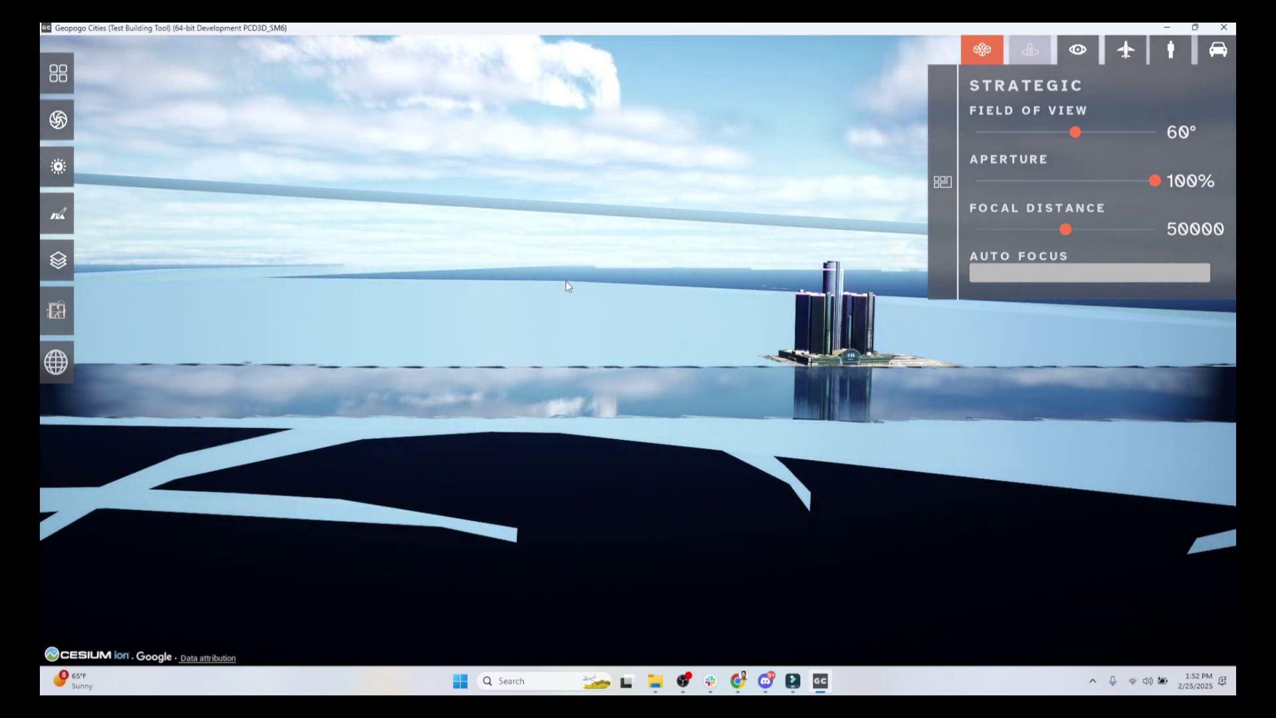
{"action": "right_click_drag", "start_coordinate": [565, 280], "coordinate": [584, 296]}
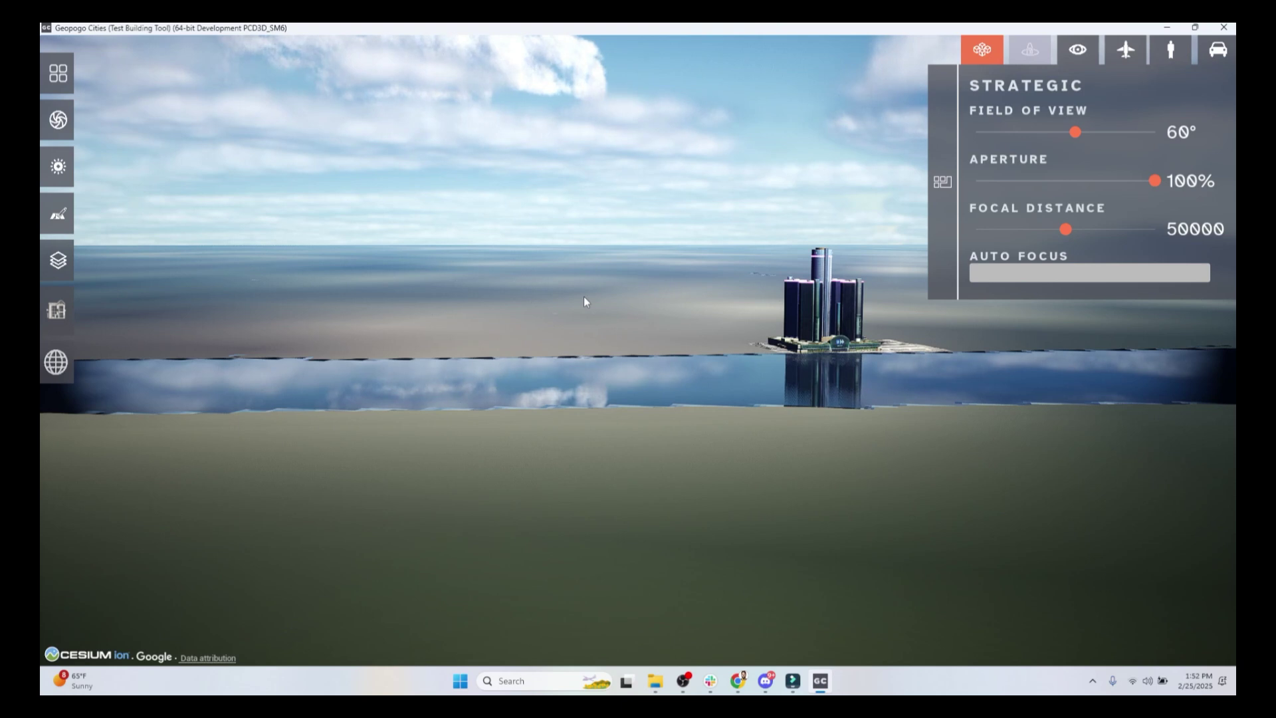
{"action": "right_click_drag", "start_coordinate": [584, 296], "coordinate": [591, 305]}
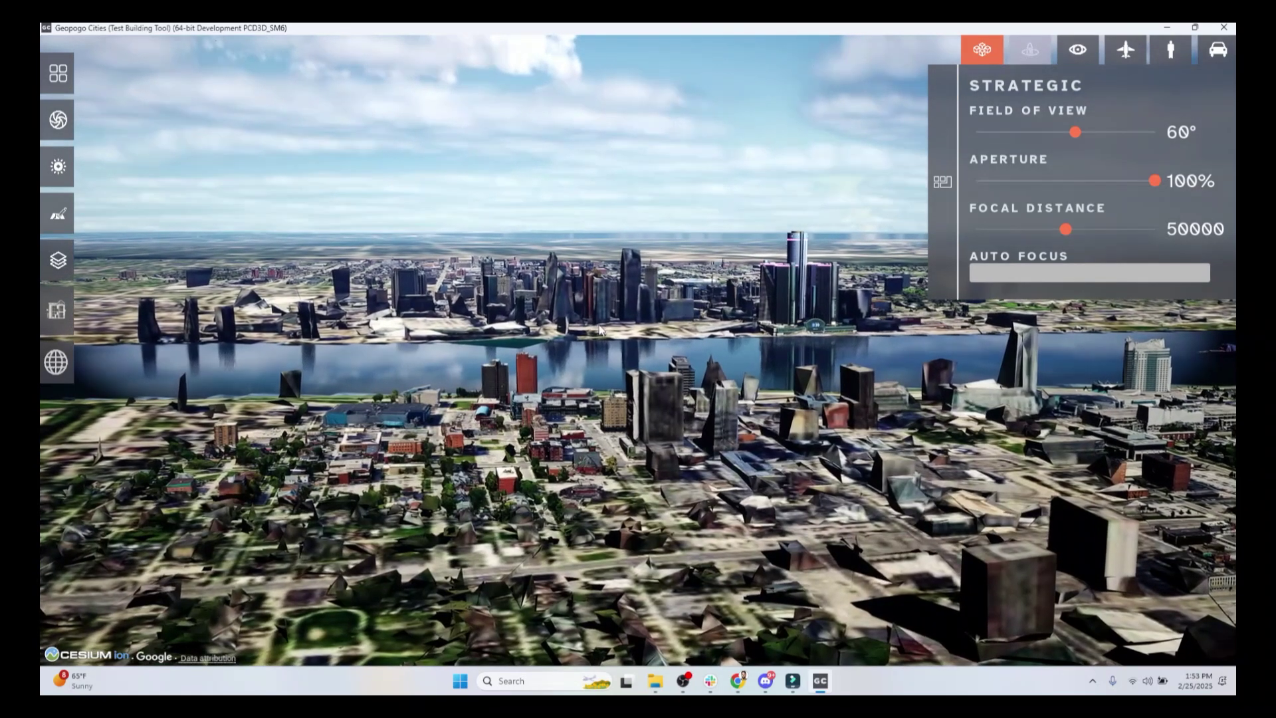
{"action": "right_click_drag", "start_coordinate": [571, 310], "coordinate": [640, 373]}
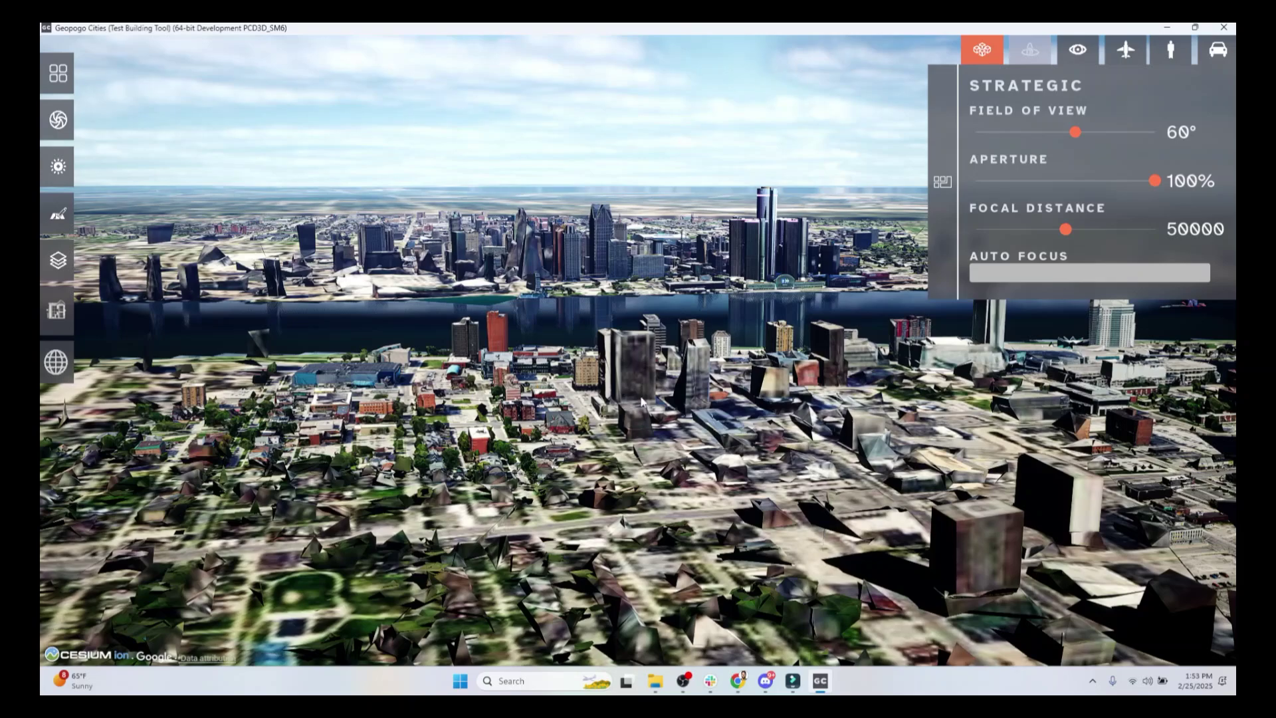
{"action": "right_click_drag", "start_coordinate": [484, 296], "coordinate": [576, 346]}
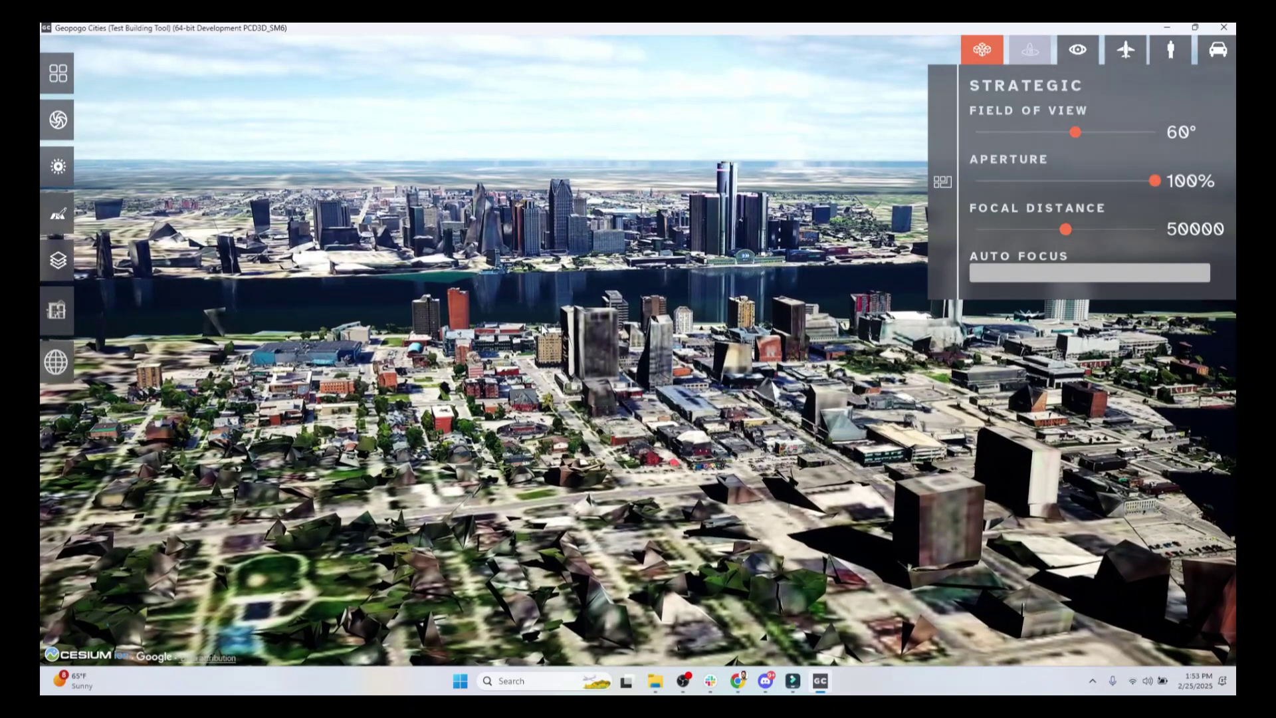
{"action": "right_click_drag", "start_coordinate": [523, 312], "coordinate": [532, 321]}
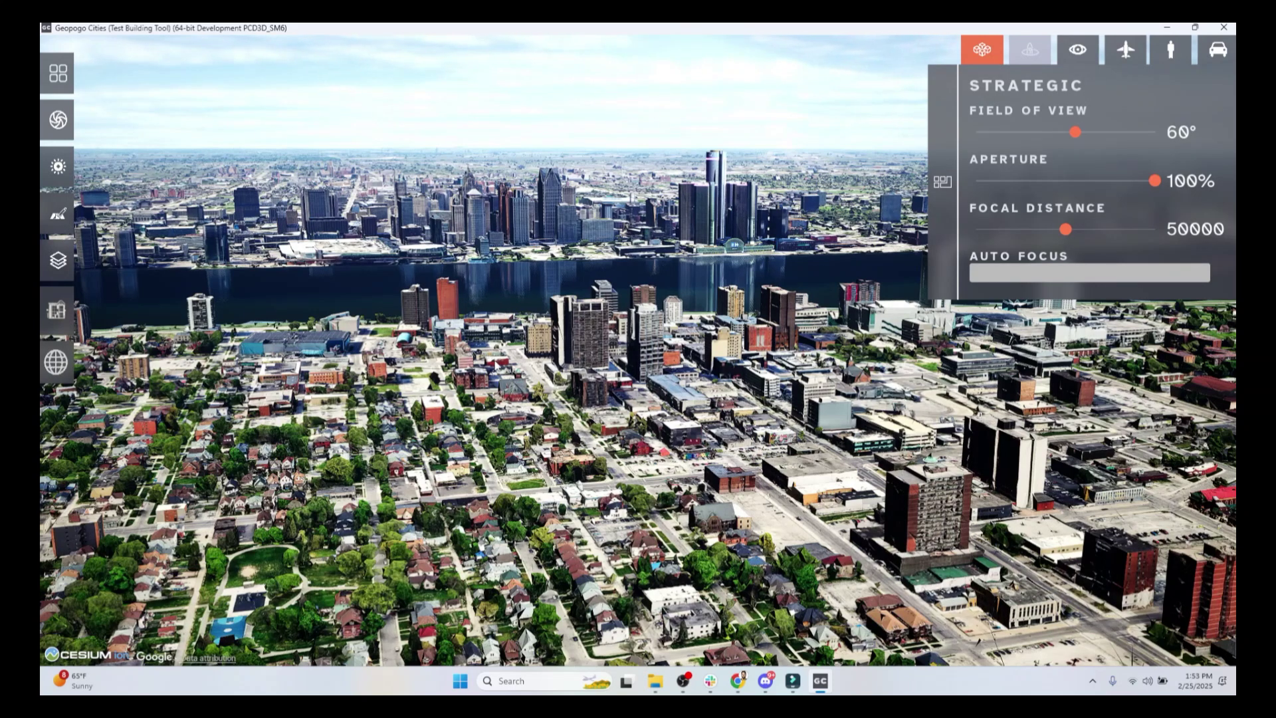
{"action": "right_click_drag", "start_coordinate": [605, 244], "coordinate": [605, 260]}
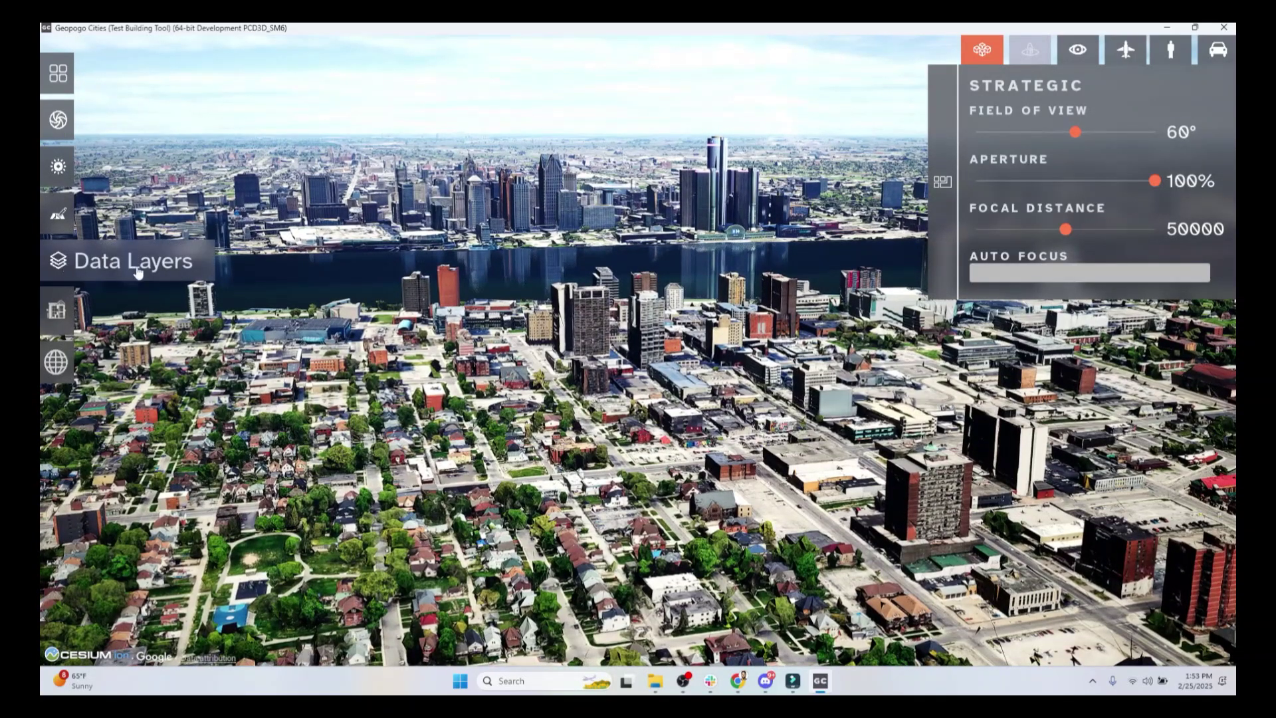
Hide the Google Maps data layer and show the OSM and Terrain layers across the city instead
{"action": "left_click", "coordinate": [68, 266]}
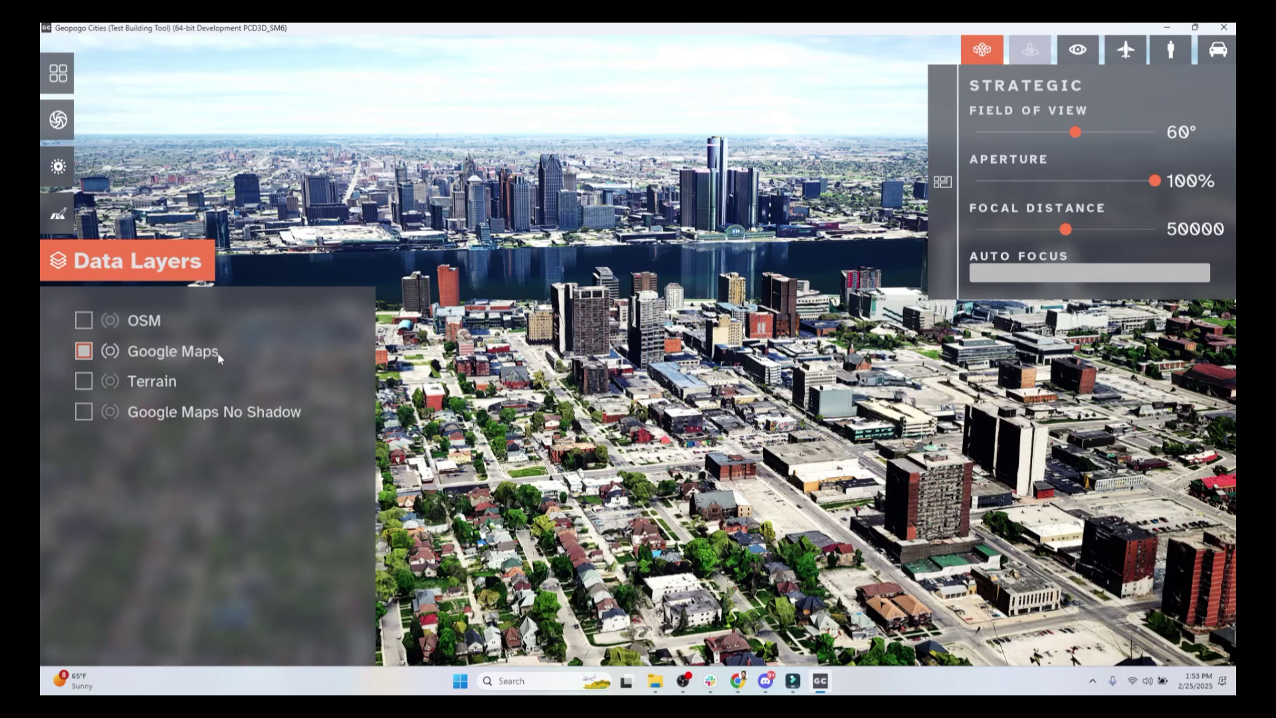
{"action": "left_click", "coordinate": [84, 351]}
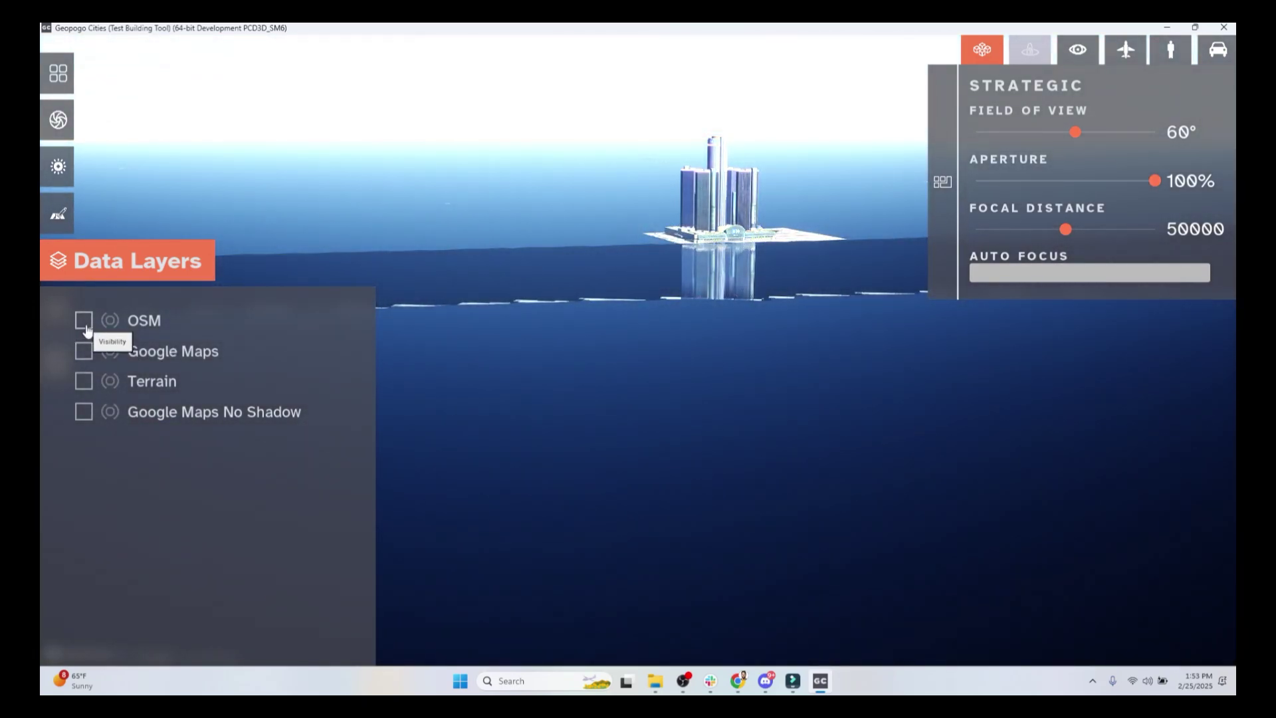
{"action": "left_click", "coordinate": [84, 322]}
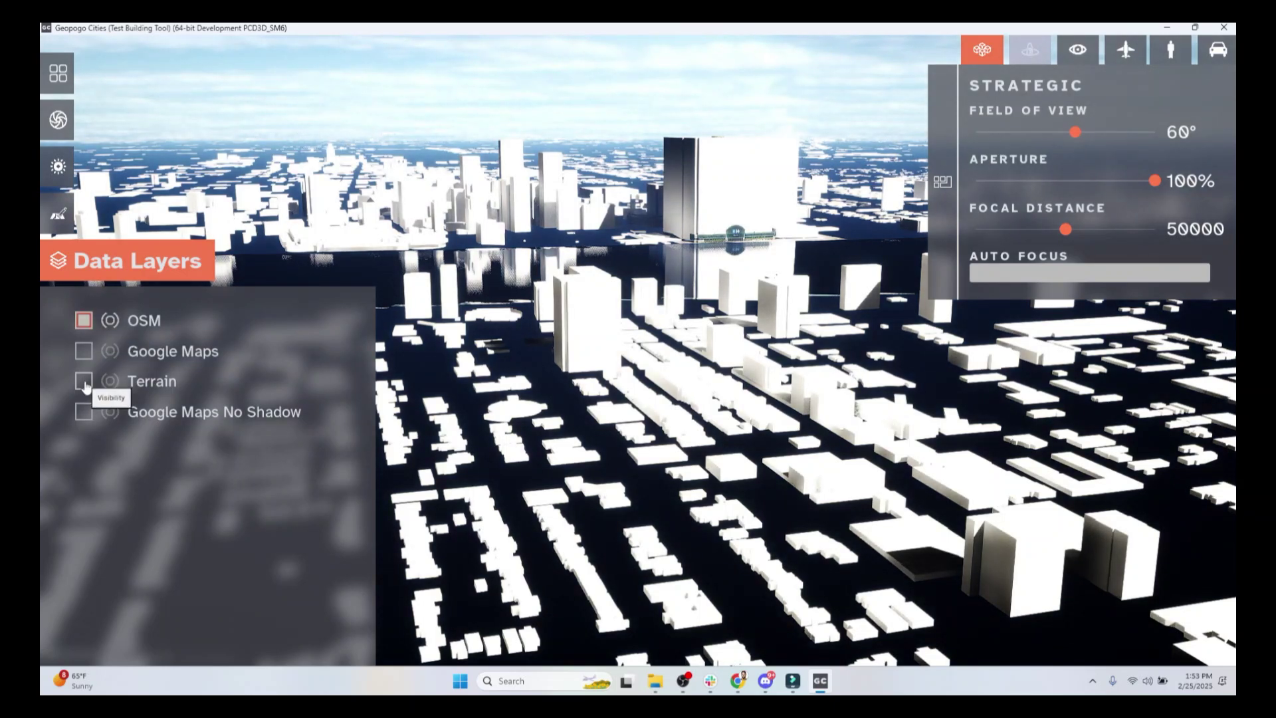
{"action": "left_click", "coordinate": [84, 383]}
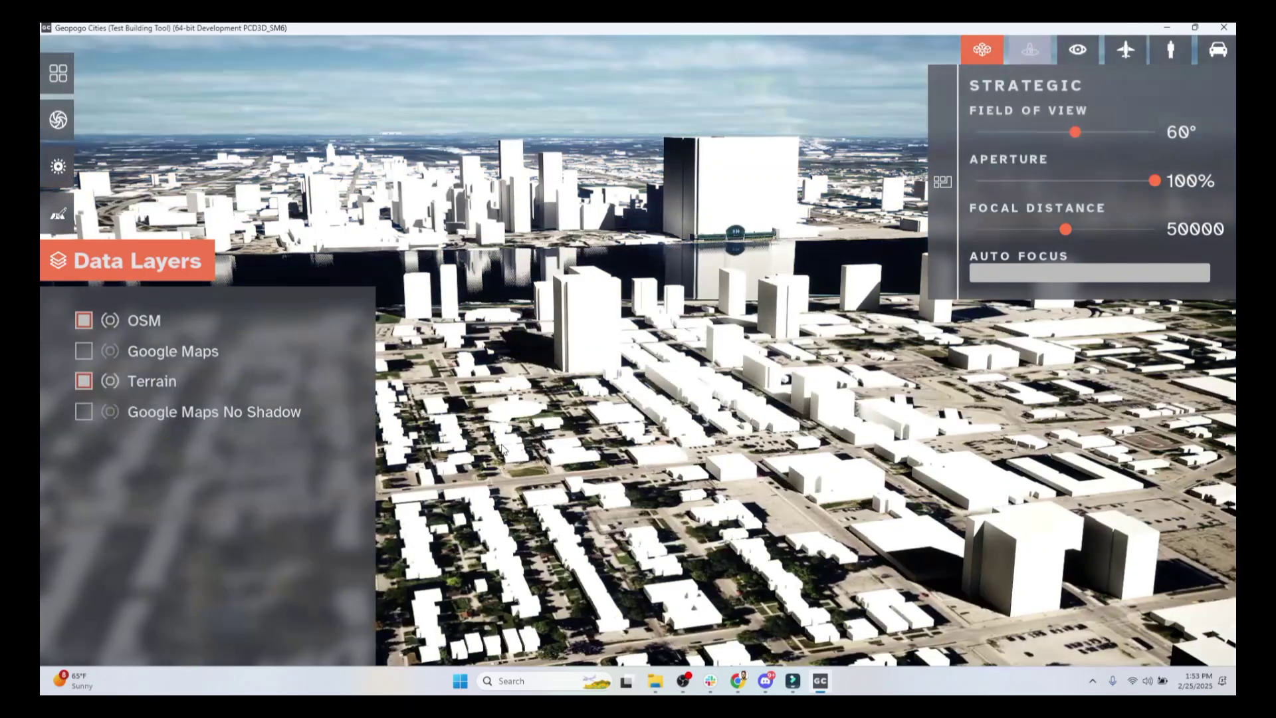
{"action": "left_click", "coordinate": [143, 263]}
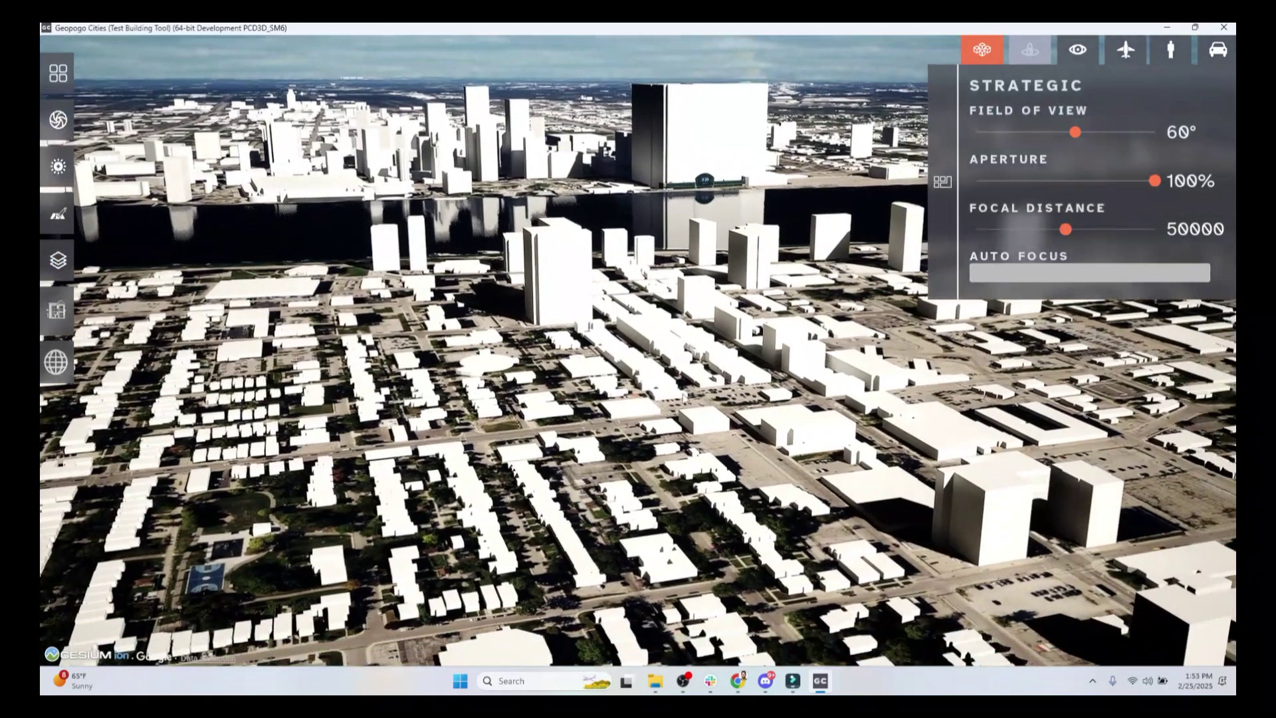
{"action": "right_click_drag", "start_coordinate": [683, 398], "coordinate": [658, 334]}
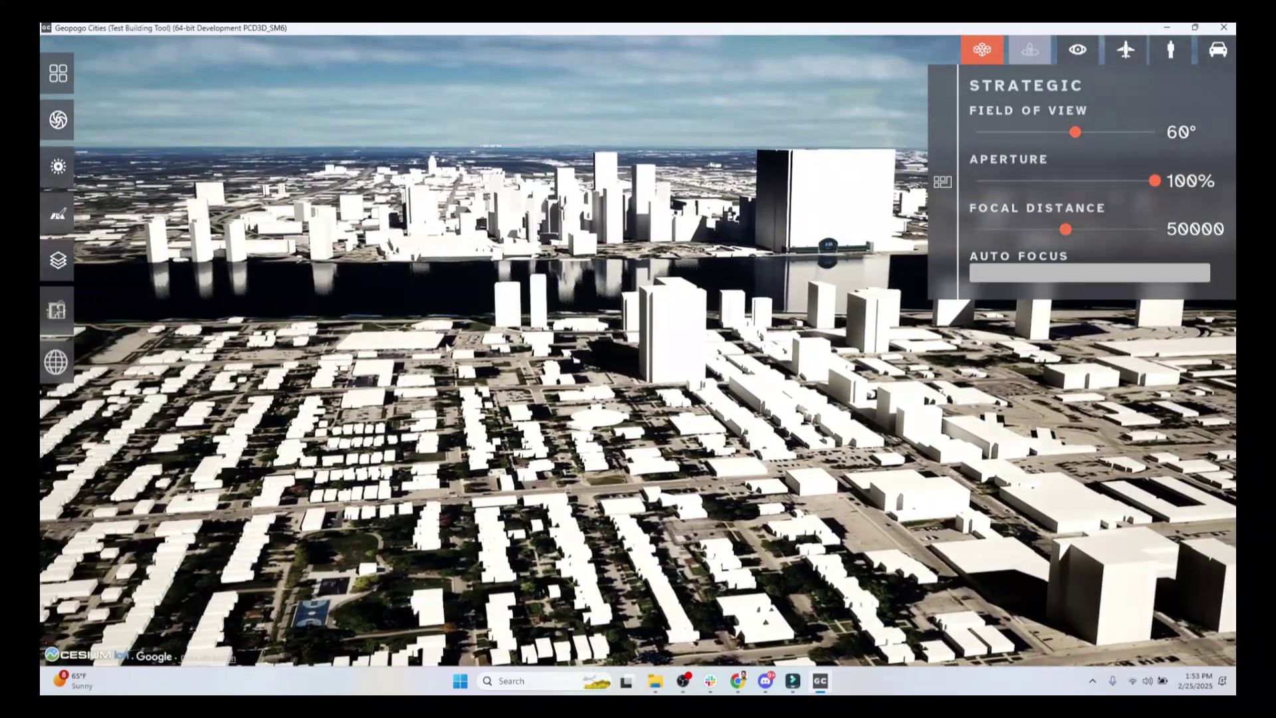
{"action": "right_click_drag", "start_coordinate": [447, 347], "coordinate": [569, 412]}
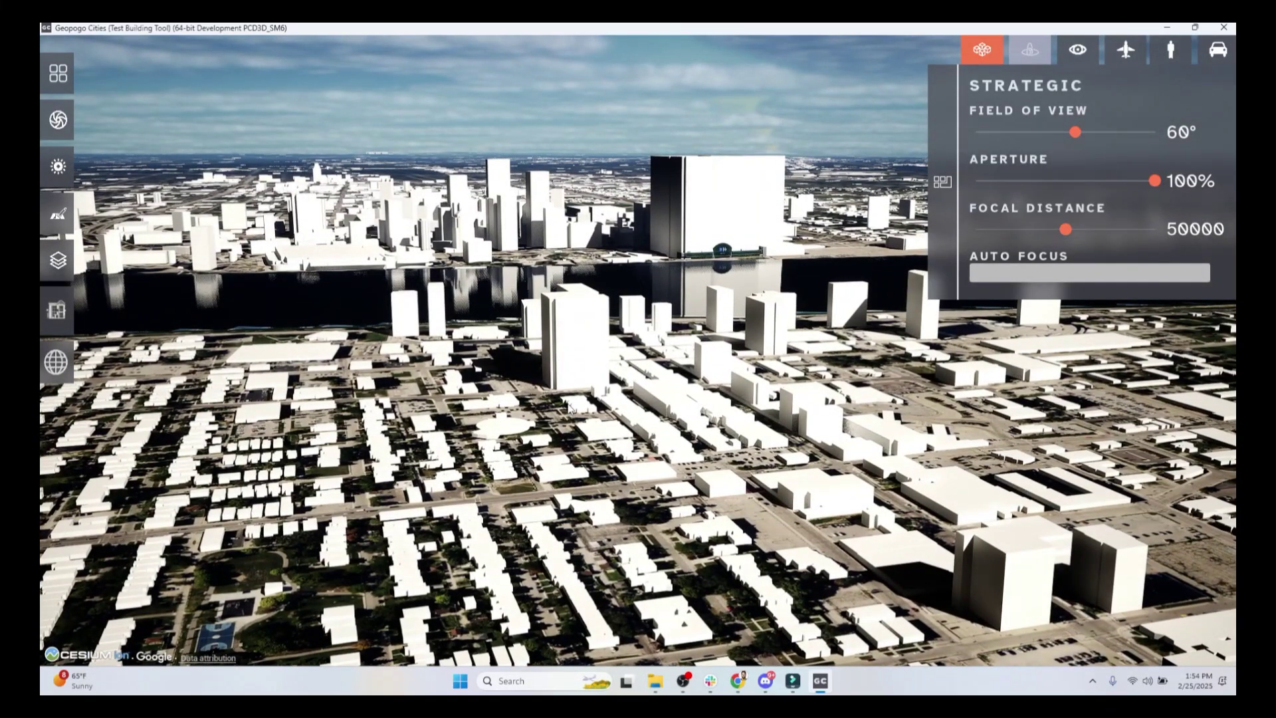
{"action": "right_click_drag", "start_coordinate": [574, 408], "coordinate": [558, 423]}
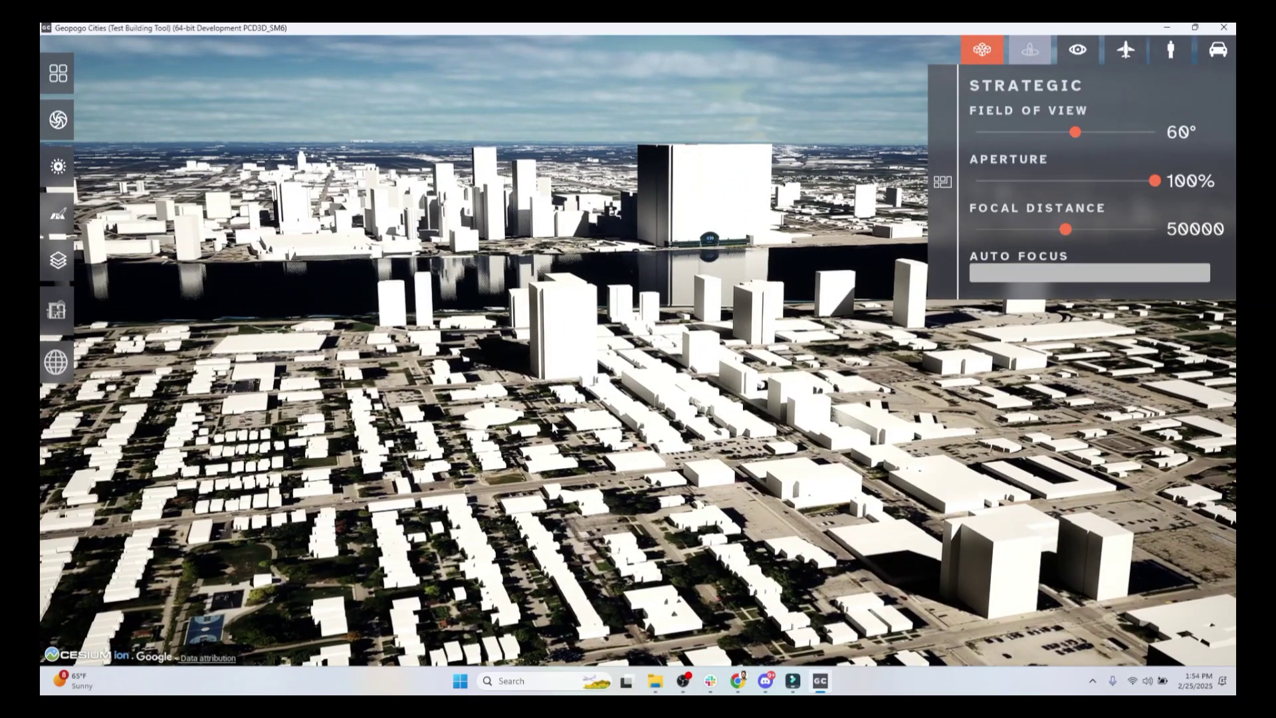
Turn off the OSM and Terrain data layers and show Google Maps No Shadow instead
{"action": "left_click", "coordinate": [58, 259]}
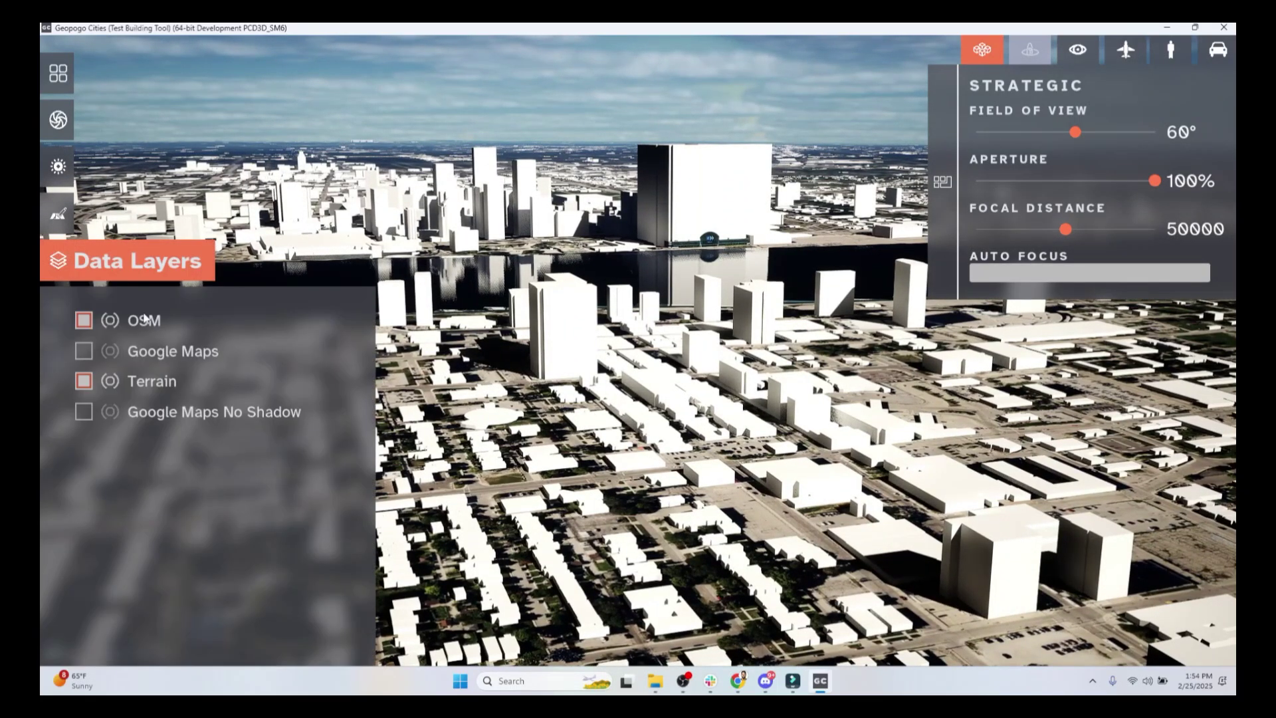
{"action": "left_click", "coordinate": [84, 381]}
{"action": "left_click", "coordinate": [83, 321]}
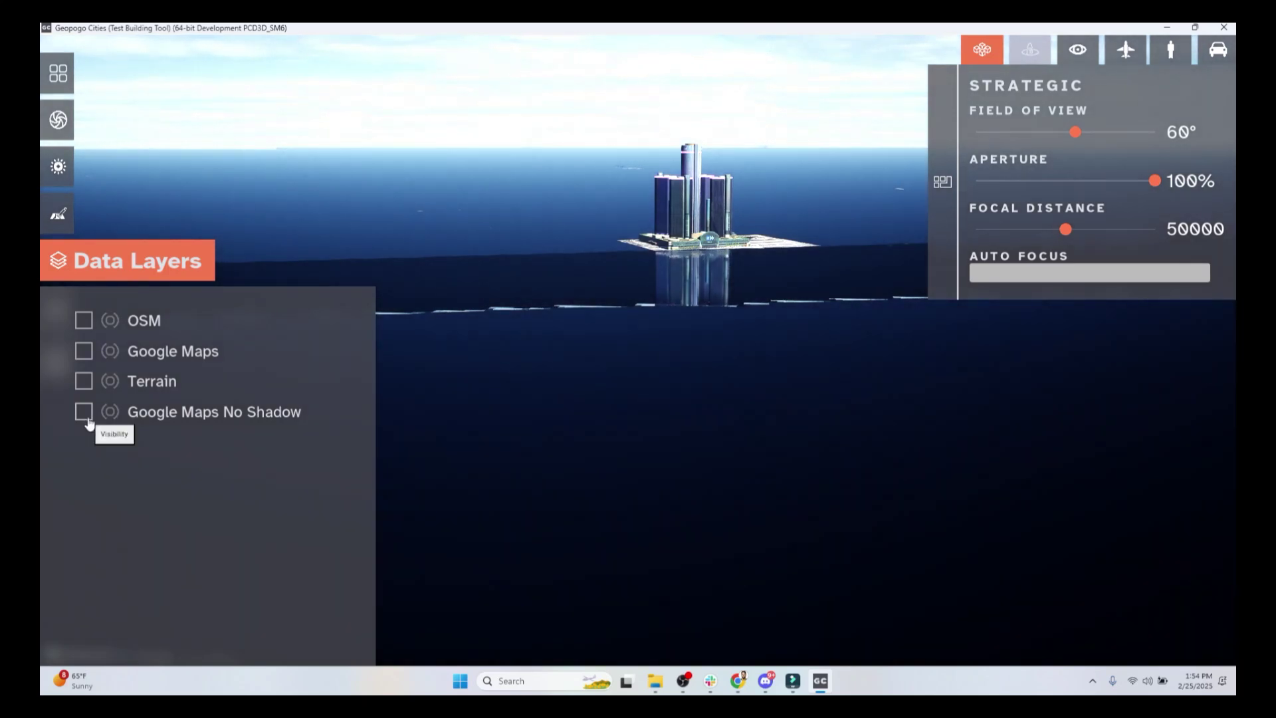
{"action": "left_click", "coordinate": [85, 412]}
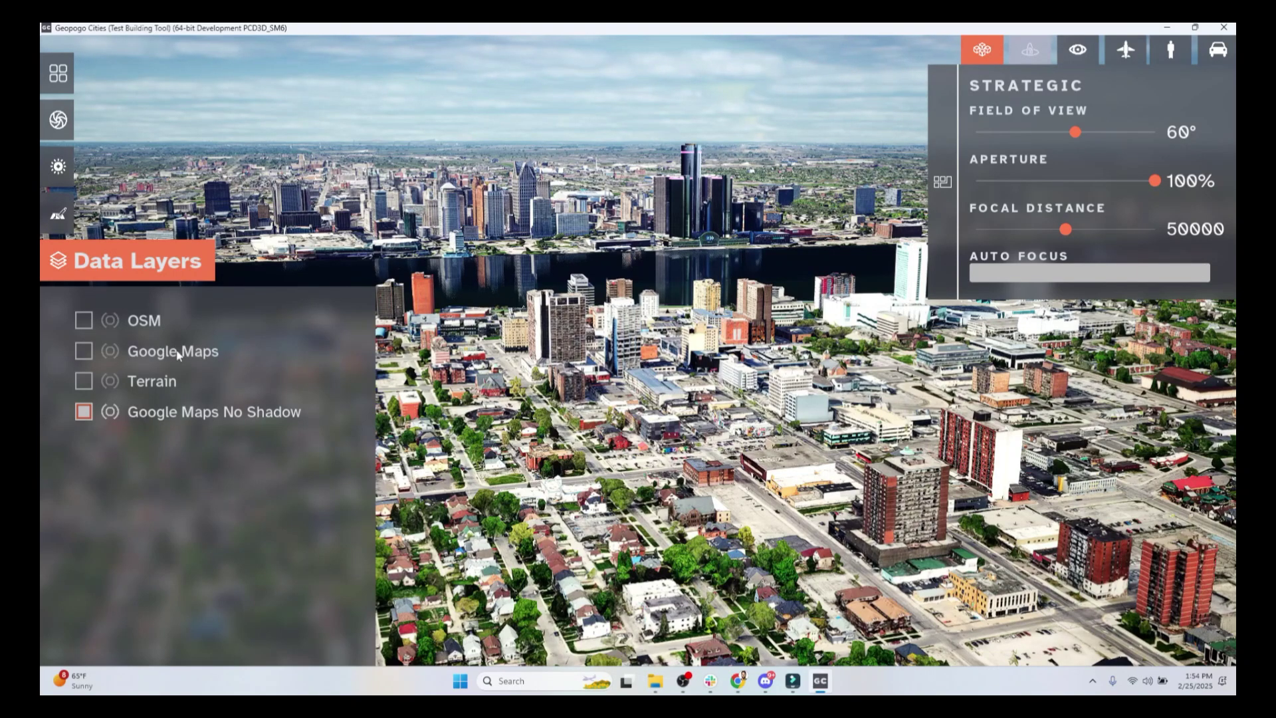
{"action": "left_click", "coordinate": [175, 267]}
{"action": "right_click_drag", "start_coordinate": [602, 326], "coordinate": [618, 379]}
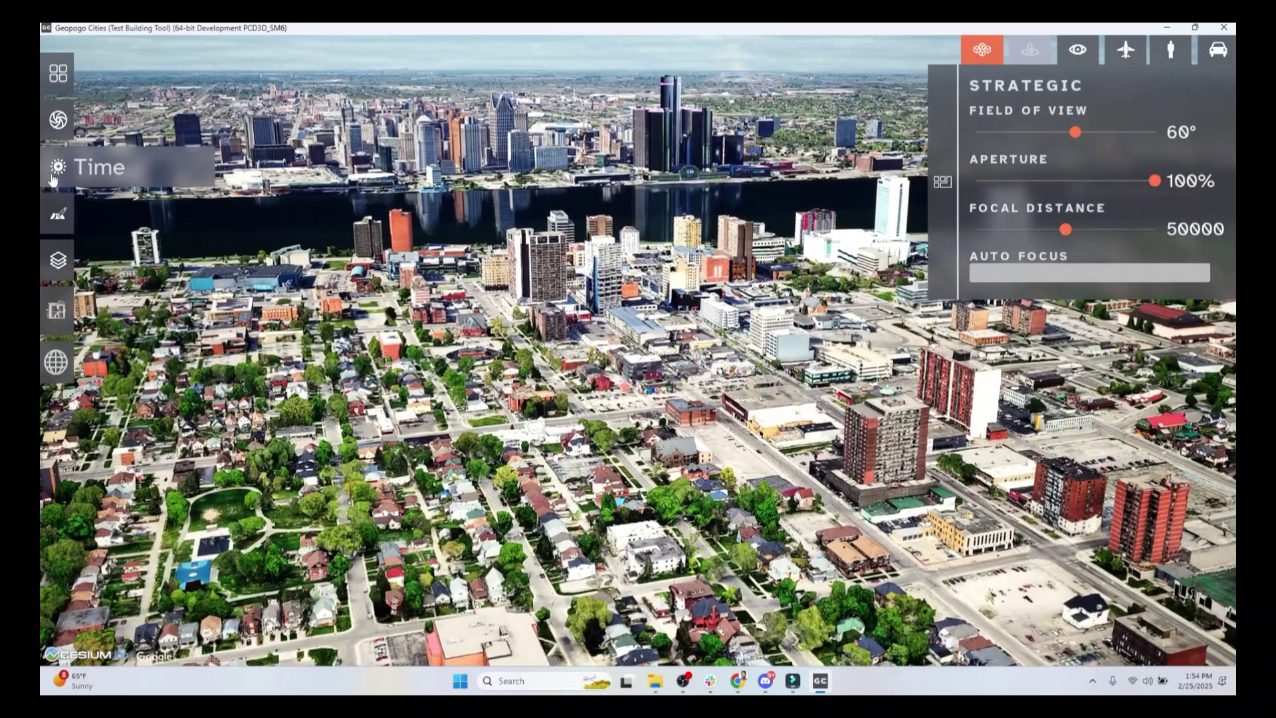
Set the scene's time of day to 11:04 AM
{"action": "left_click", "coordinate": [58, 166]}
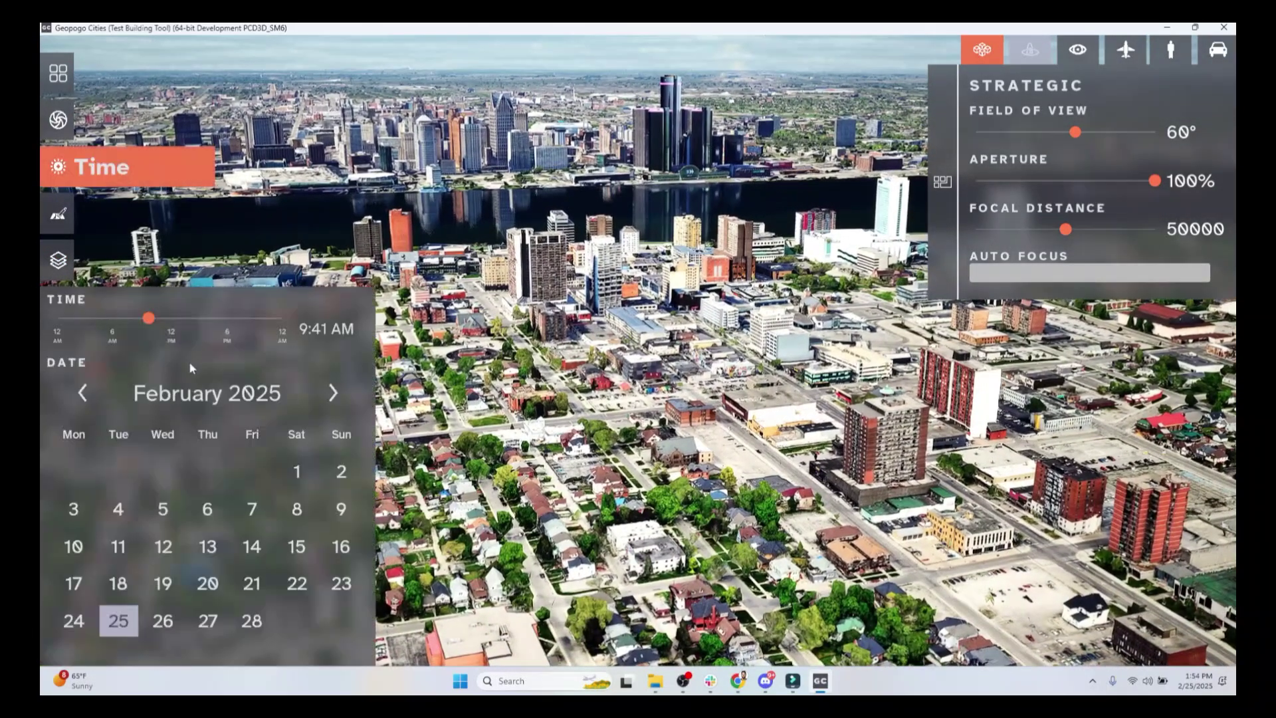
{"action": "mouse_move", "coordinate": [149, 322]}
{"action": "left_mouse_down"}
{"action": "mouse_move", "coordinate": [229, 319]}
{"action": "mouse_move", "coordinate": [112, 319]}
{"action": "mouse_move", "coordinate": [161, 319]}
{"action": "left_mouse_up"}
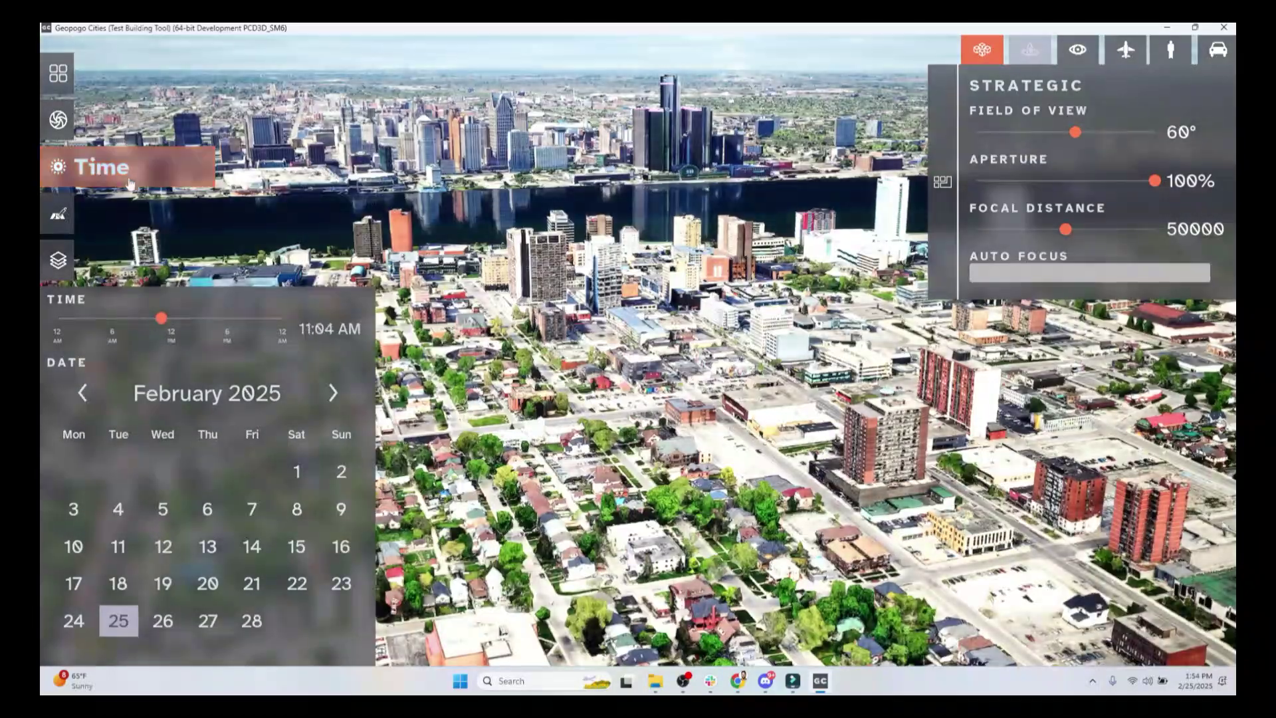
{"action": "left_click", "coordinate": [80, 166]}
Switch the data layer from Google Maps No Shadow back to Google Maps and set the time to about 11:20 AM
{"action": "left_click", "coordinate": [58, 260]}
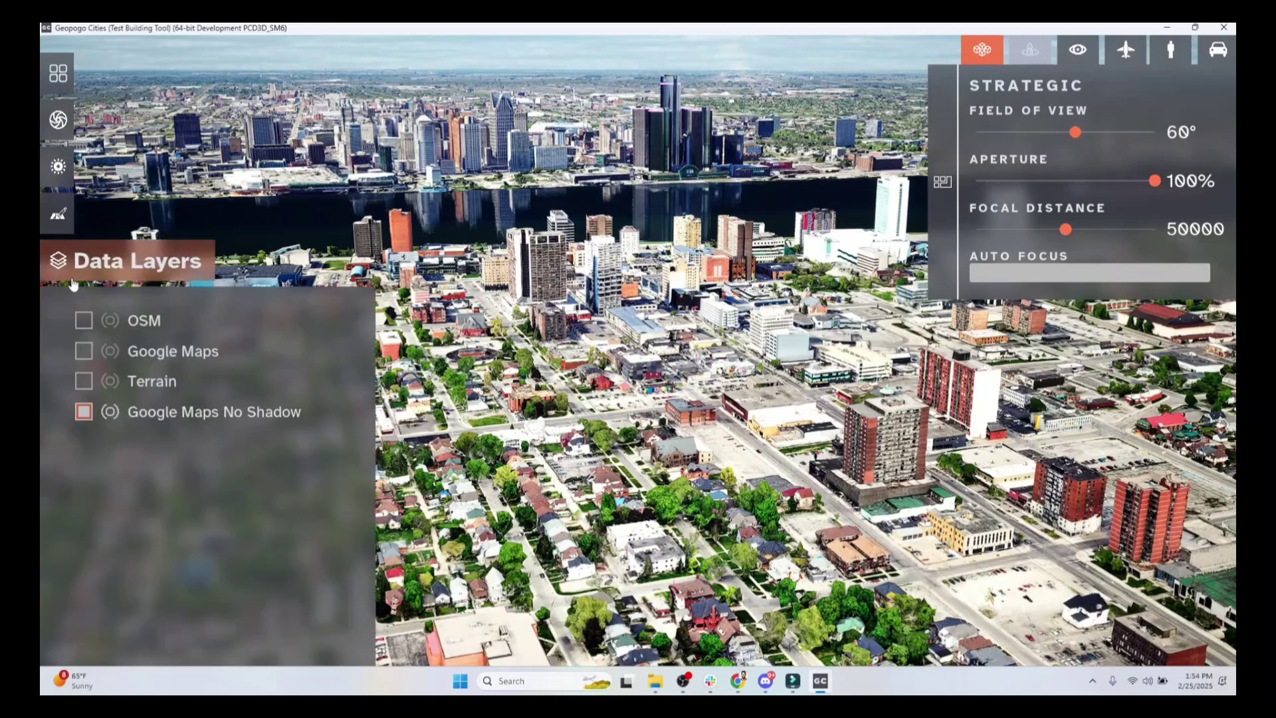
{"action": "left_click", "coordinate": [84, 411]}
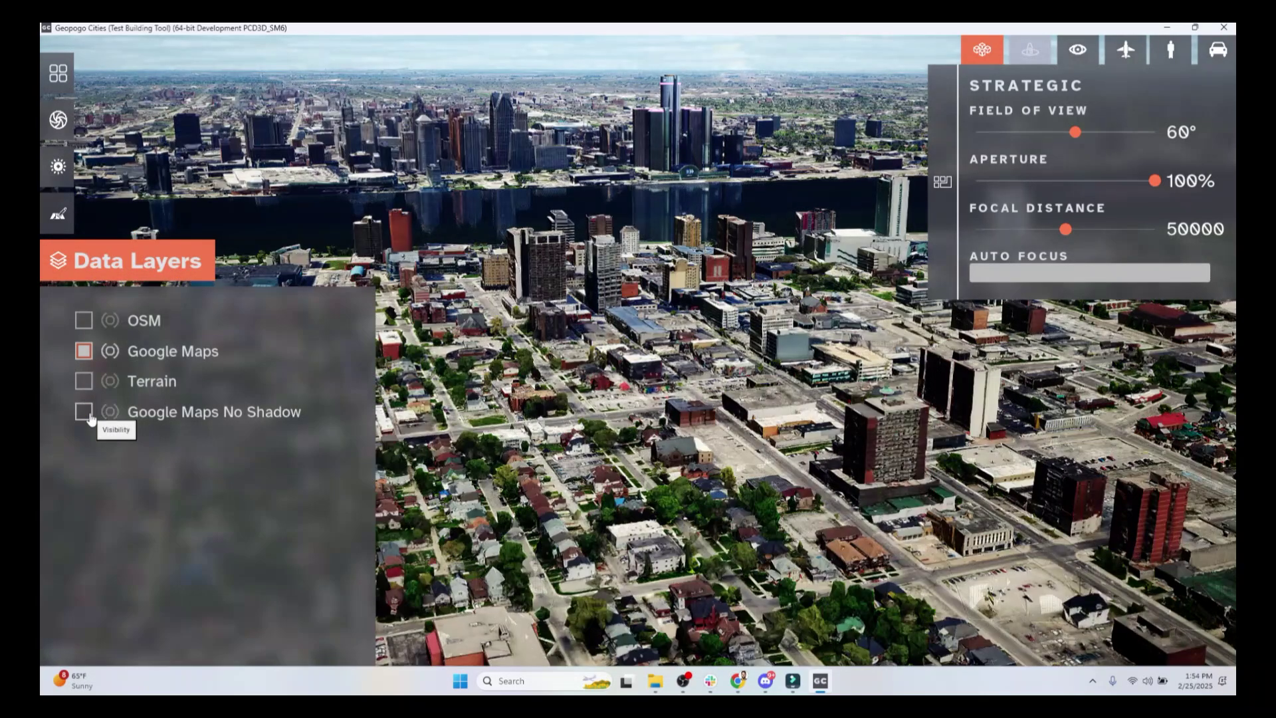
{"action": "left_click", "coordinate": [53, 169]}
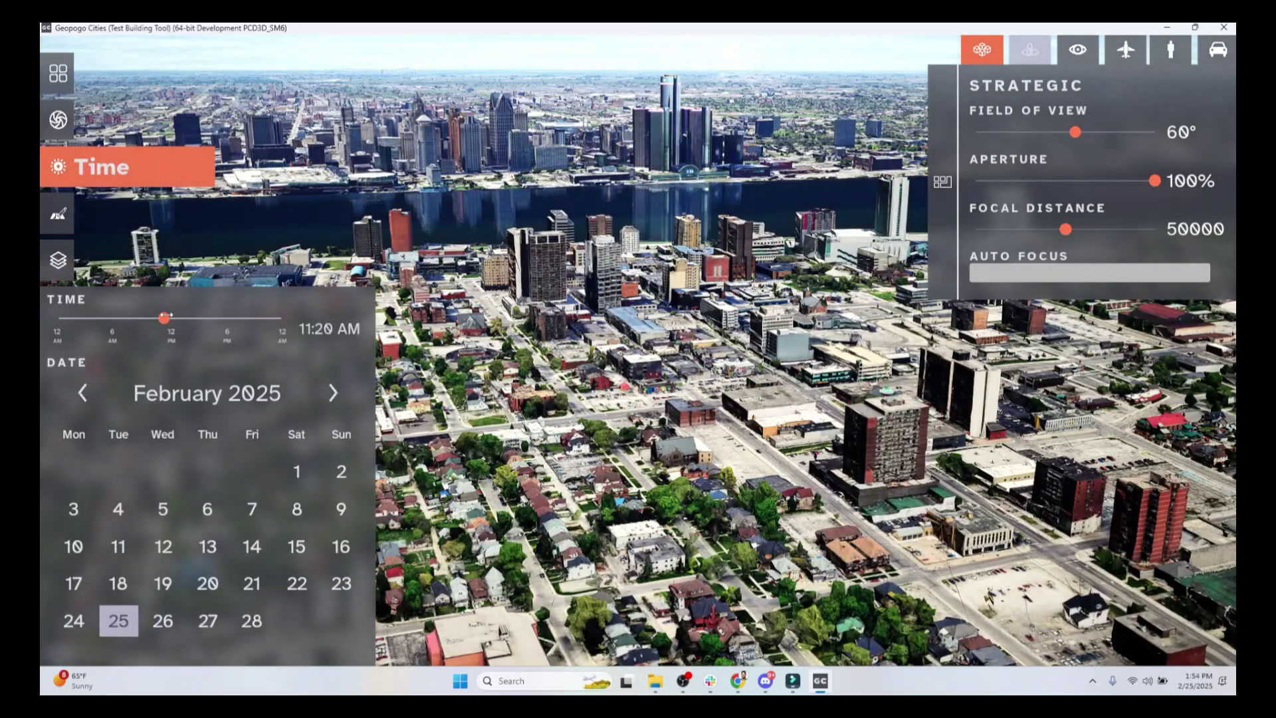
{"action": "mouse_move", "coordinate": [167, 317]}
{"action": "left_mouse_down"}
{"action": "mouse_move", "coordinate": [222, 318]}
{"action": "mouse_move", "coordinate": [165, 311]}
{"action": "left_mouse_up"}
Raise the graphics settings to Far view distance and Max anti-aliasing, shadow quality and texture quality
{"action": "left_click", "coordinate": [72, 77]}
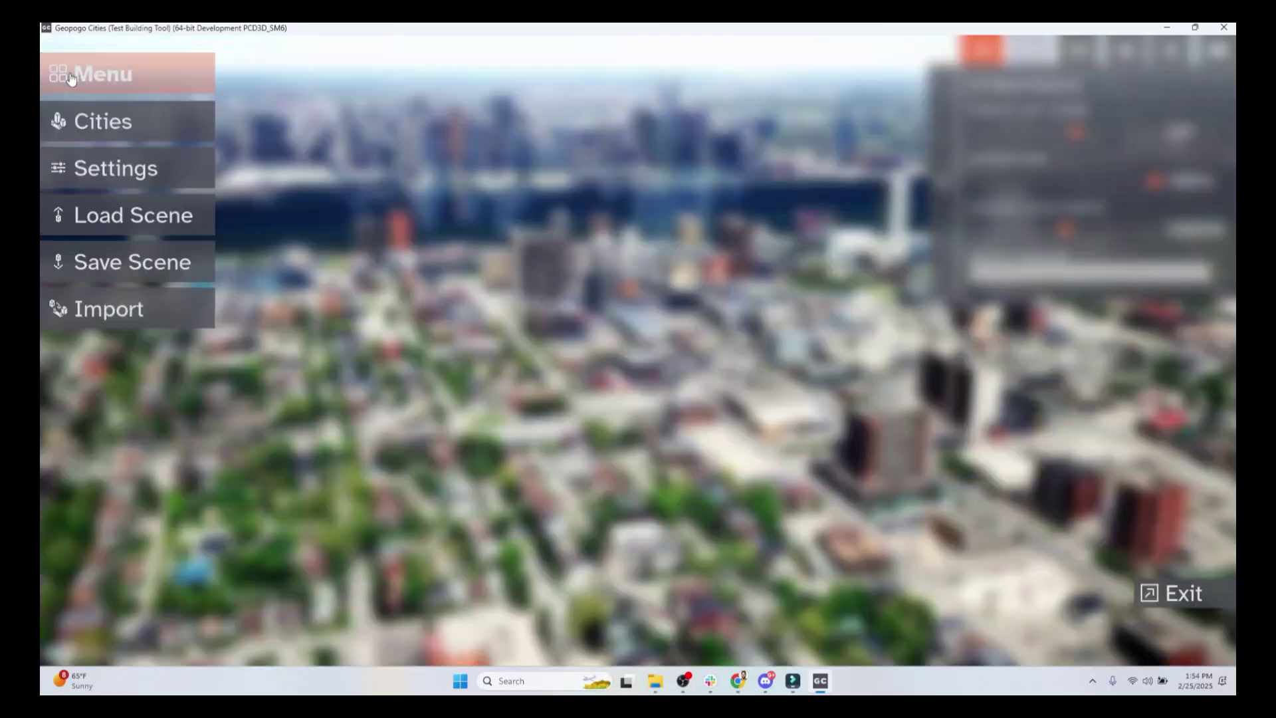
{"action": "left_click", "coordinate": [133, 169]}
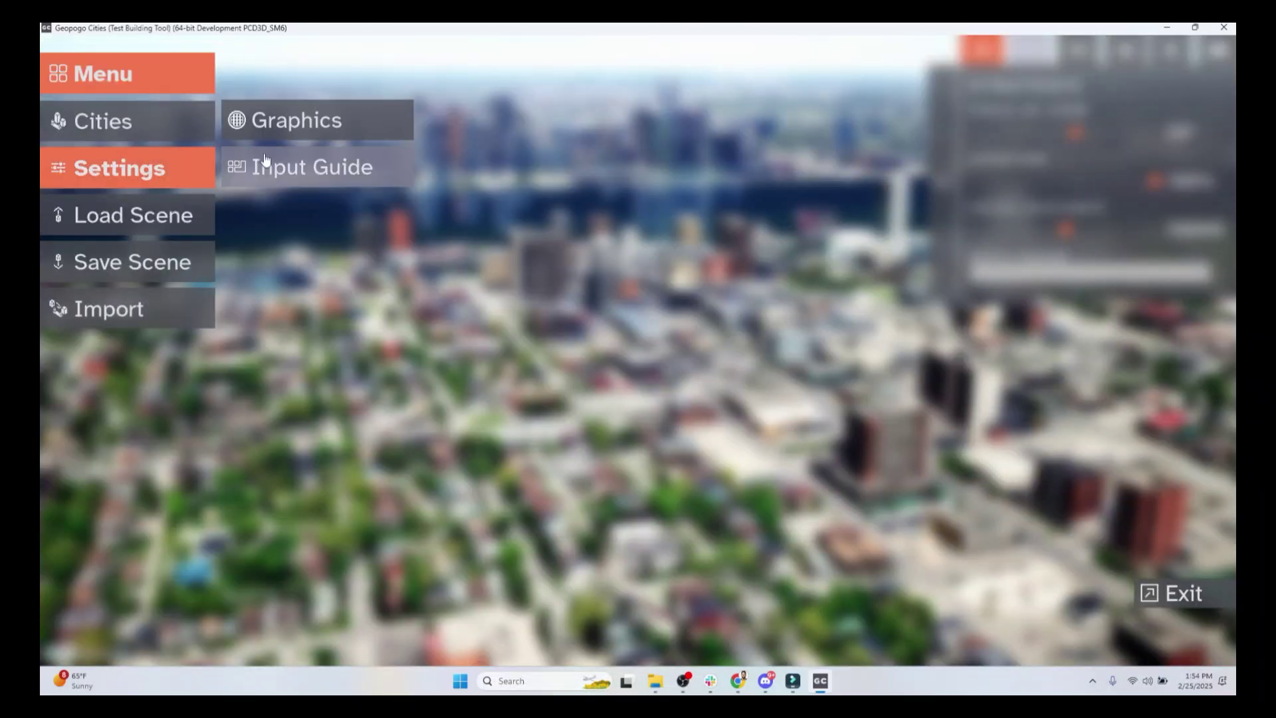
{"action": "left_click", "coordinate": [195, 555]}
{"action": "left_click", "coordinate": [106, 538]}
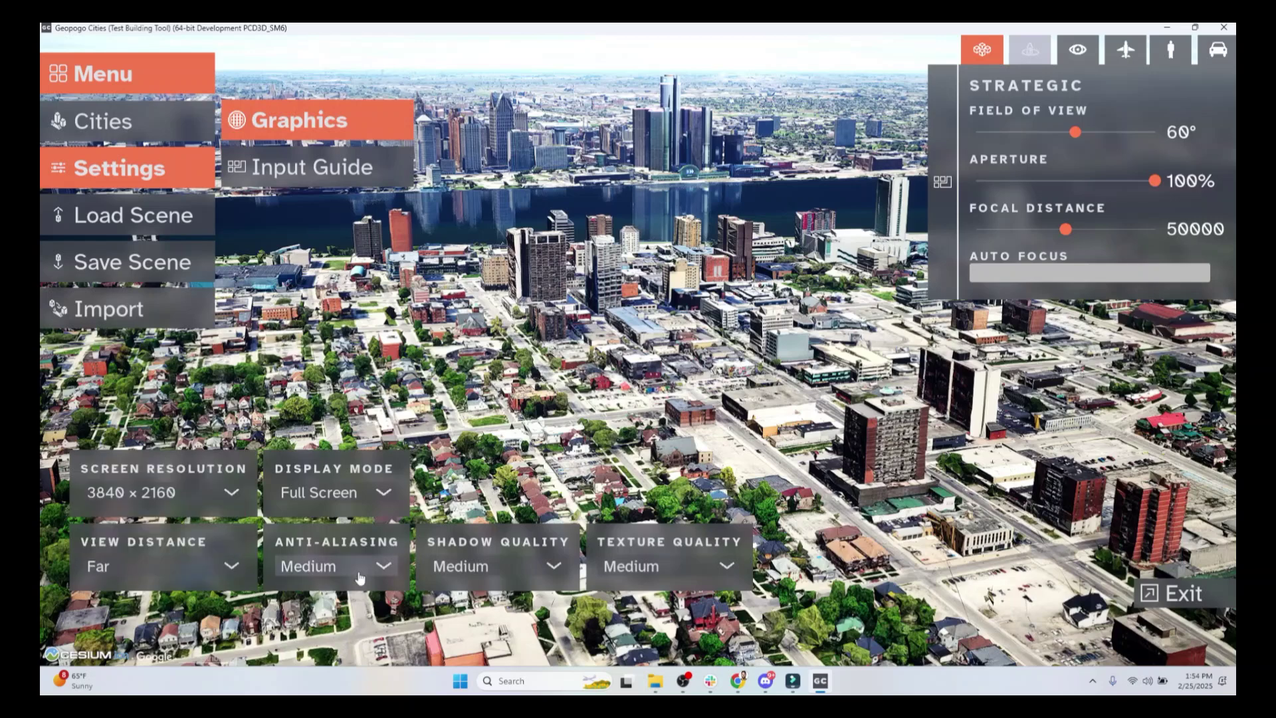
{"action": "left_click", "coordinate": [302, 566]}
{"action": "left_click", "coordinate": [296, 540]}
{"action": "left_click", "coordinate": [464, 567]}
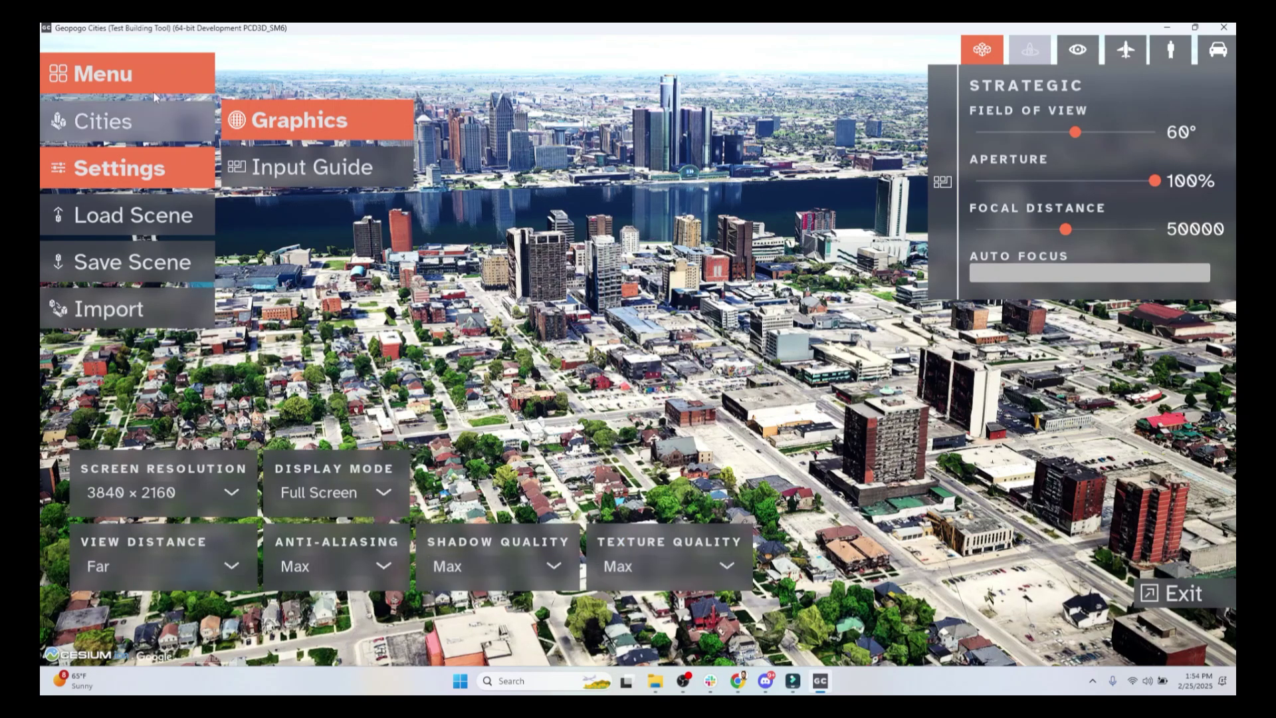
{"action": "left_click", "coordinate": [95, 74]}
Set the scene's time of day to 2:26 PM for a closer look at the Windsor streets
{"action": "left_click", "coordinate": [59, 166]}
{"action": "left_click_drag", "start_coordinate": [166, 318], "coordinate": [193, 317]}
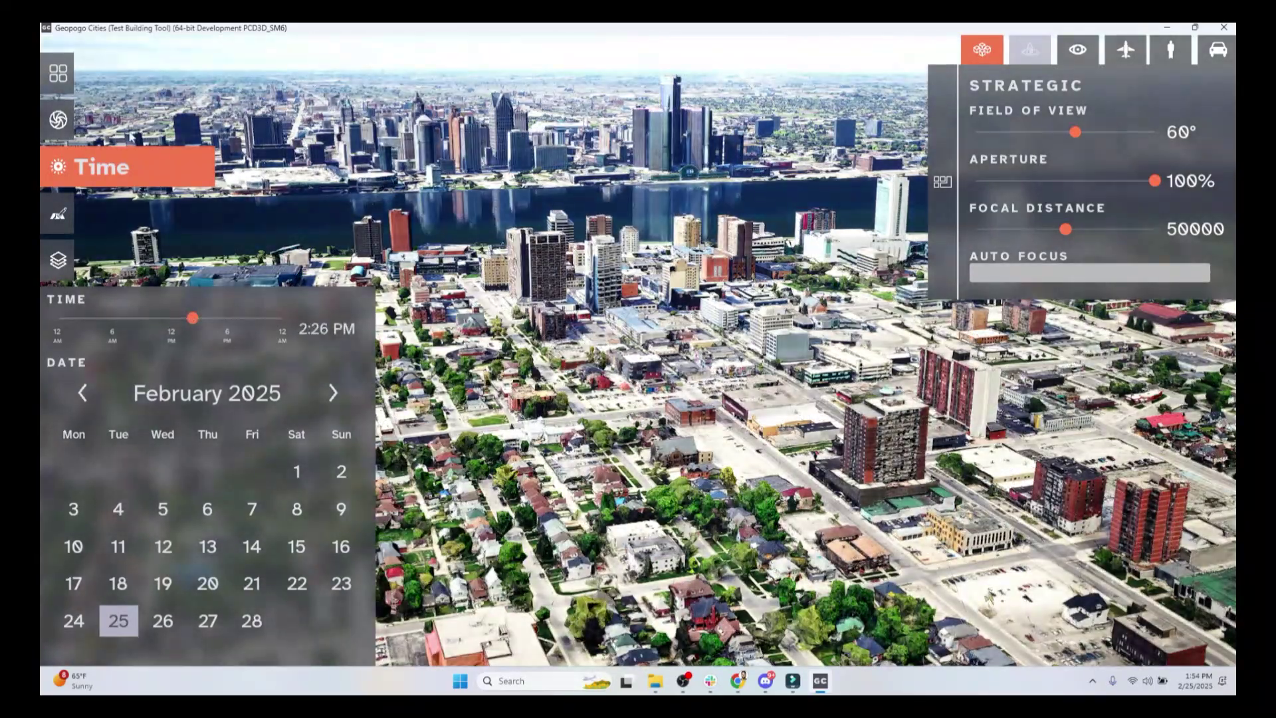
{"action": "left_click_drag", "start_coordinate": [750, 462], "coordinate": [657, 462]}
{"action": "scroll", "coordinate": [655, 461], "scroll_direction": "up", "scroll_amount": 10}
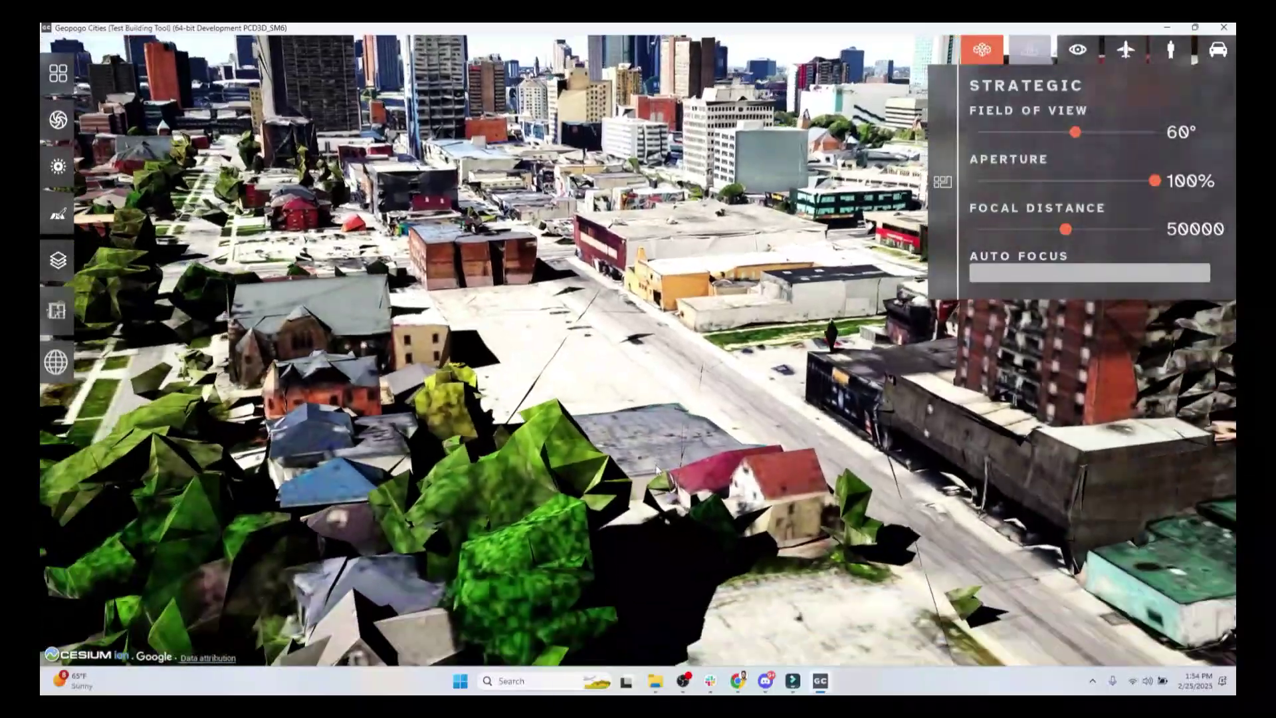
Set the scene's time of day to 1:13 PM for an elevated view of the Windsor streets
{"action": "scroll", "coordinate": [651, 470], "scroll_direction": "down", "scroll_amount": 10}
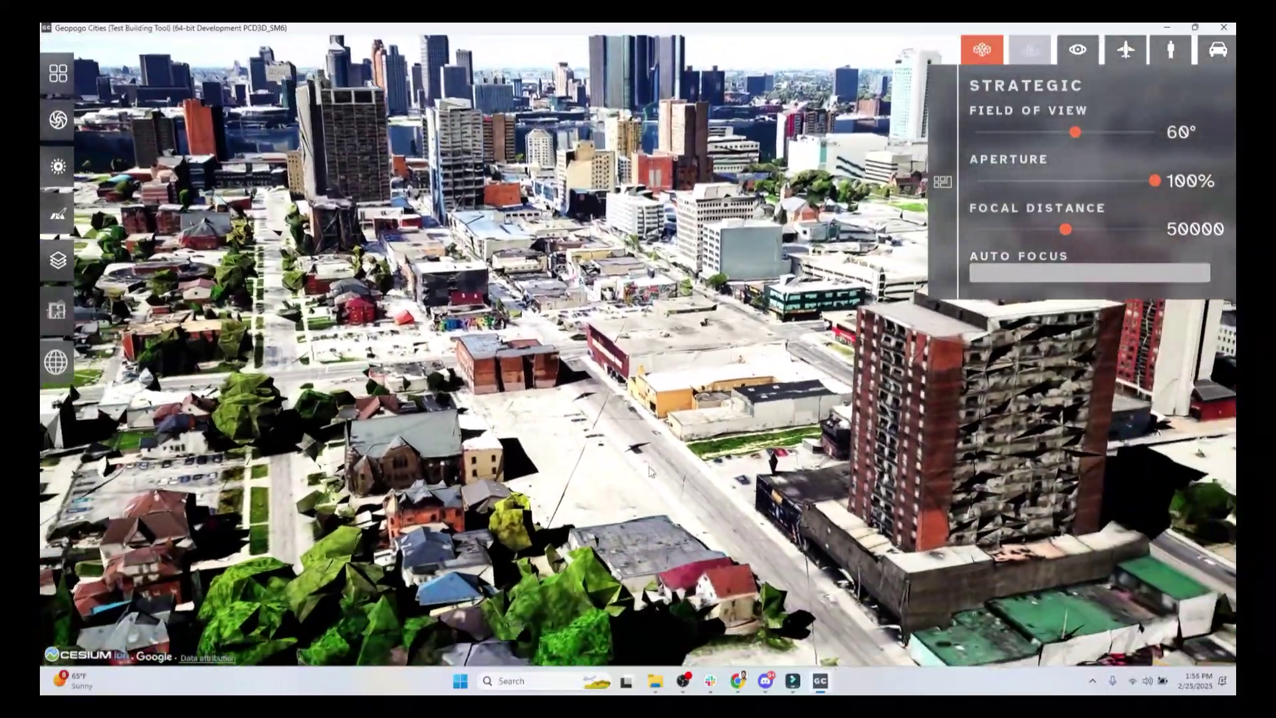
{"action": "key", "text": "w"}
{"action": "key", "text": "s"}
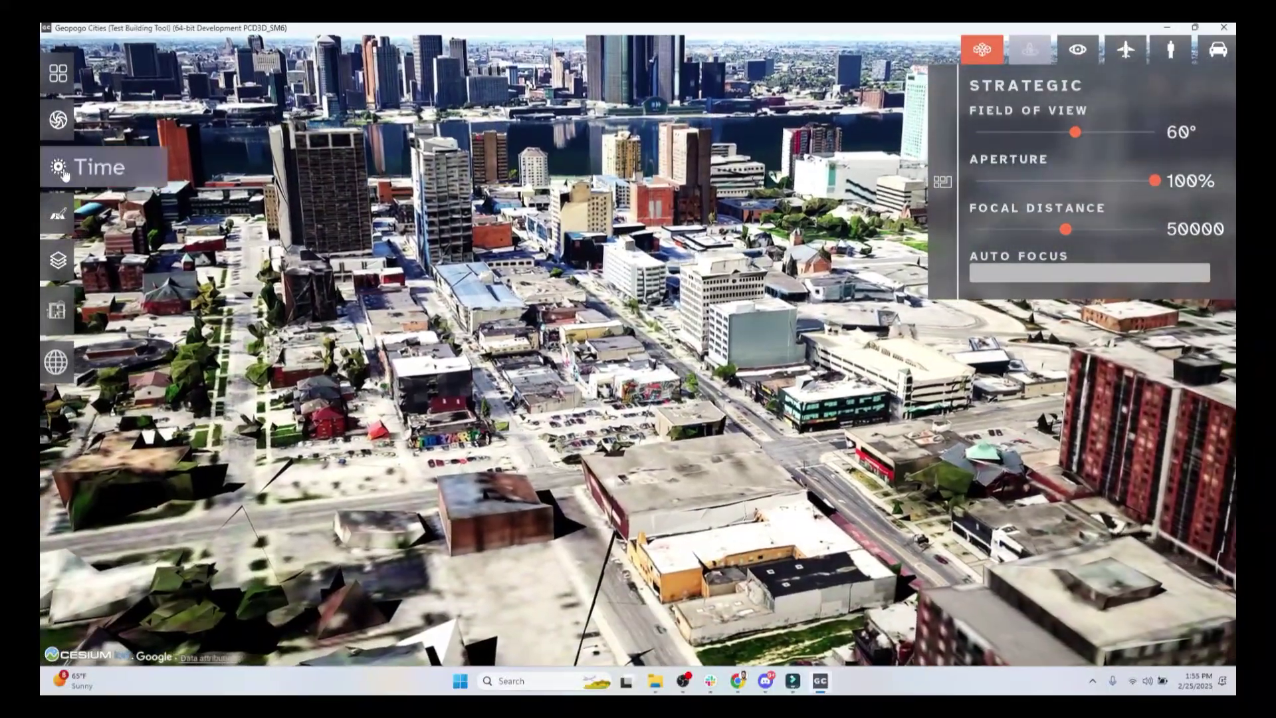
{"action": "left_click", "coordinate": [58, 165]}
{"action": "left_click_drag", "start_coordinate": [192, 317], "coordinate": [216, 317]}
{"action": "mouse_move", "coordinate": [165, 311]}
{"action": "left_mouse_down"}
{"action": "mouse_move", "coordinate": [117, 307]}
{"action": "mouse_move", "coordinate": [220, 303]}
{"action": "mouse_move", "coordinate": [150, 303]}
{"action": "mouse_move", "coordinate": [182, 303]}
{"action": "left_mouse_up"}
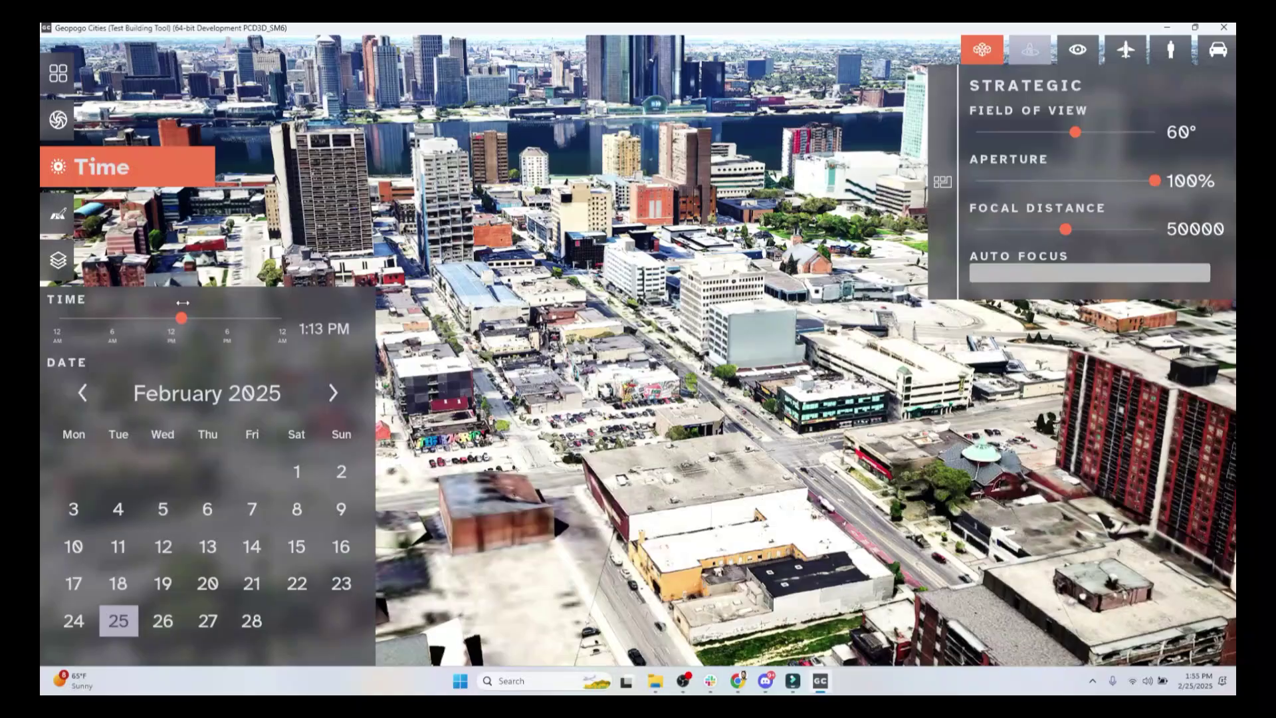
{"action": "left_click", "coordinate": [177, 181]}
Fly forward, backward and sideways over Windsor to examine its neighbourhoods and the Detroit skyline across the river
{"action": "key", "text": "s"}
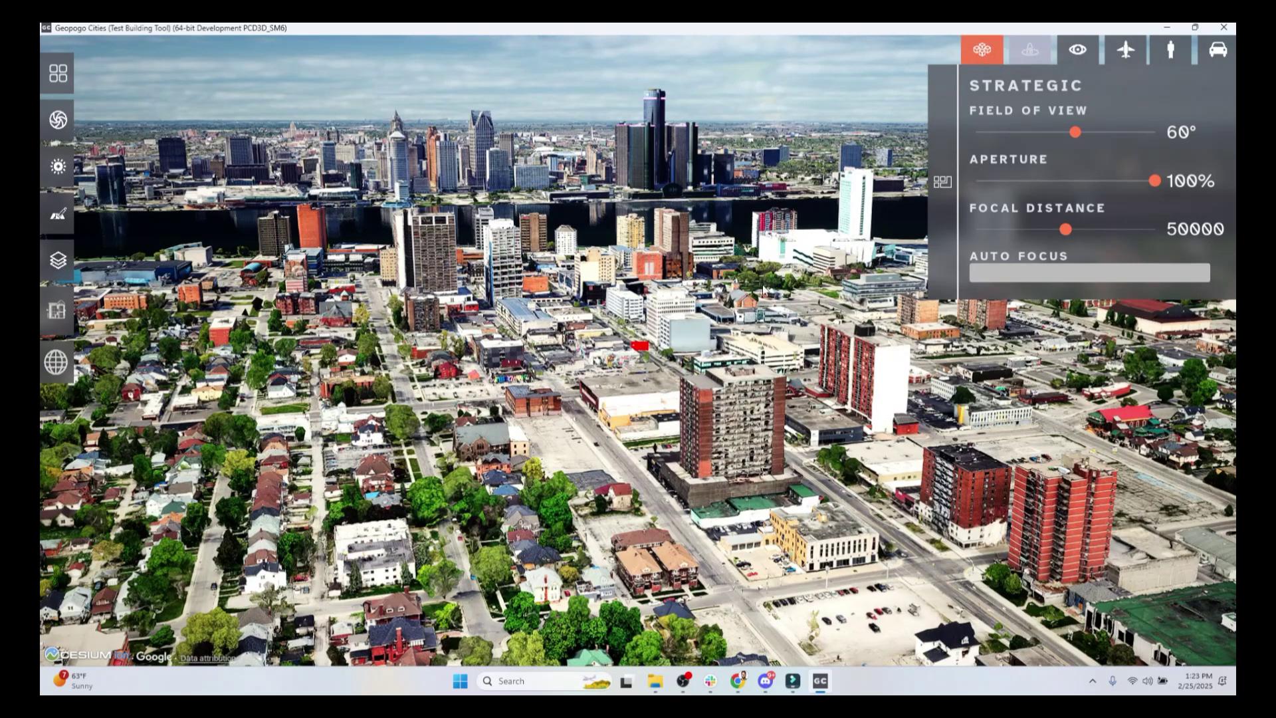
{"action": "right_click_drag", "start_coordinate": [760, 298], "coordinate": [752, 357]}
{"action": "key", "text": "d"}
{"action": "key", "text": "a"}
{"action": "key", "text": "d"}
{"action": "key", "text": "a"}
{"action": "key", "text": "d"}
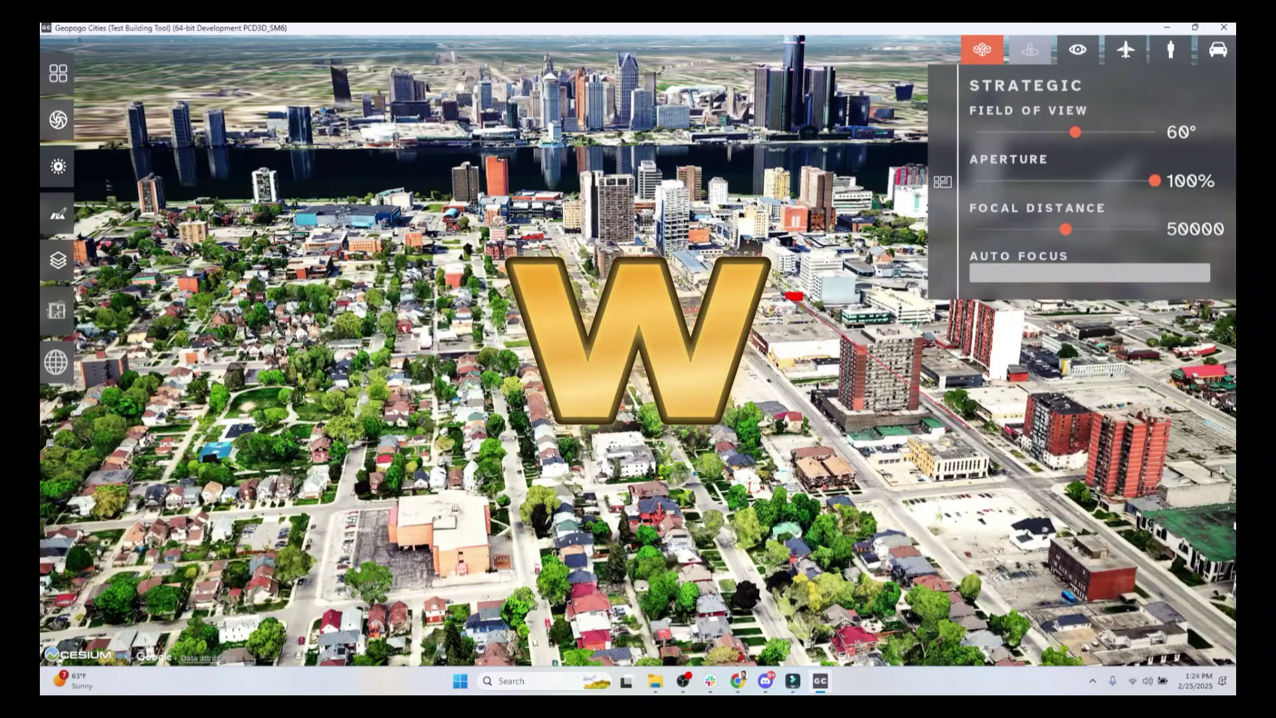
{"action": "key", "text": "w"}
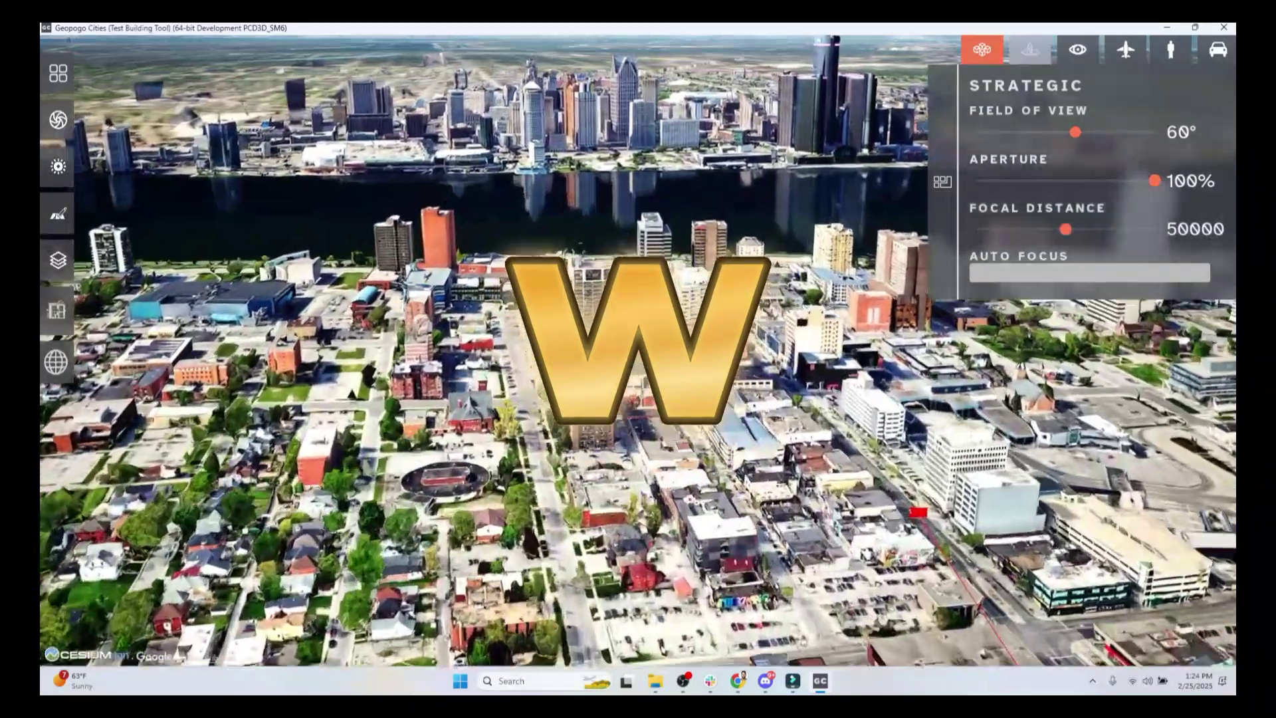
{"action": "key", "text": "a"}
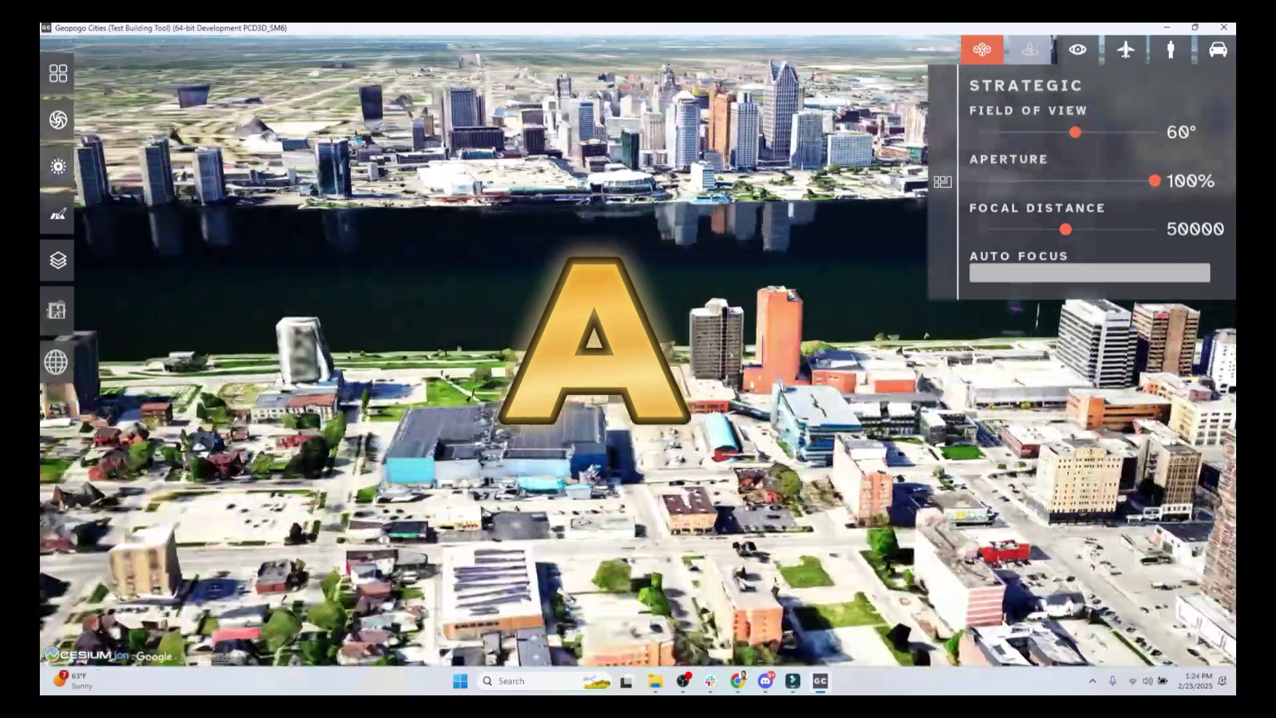
{"action": "key", "text": "d"}
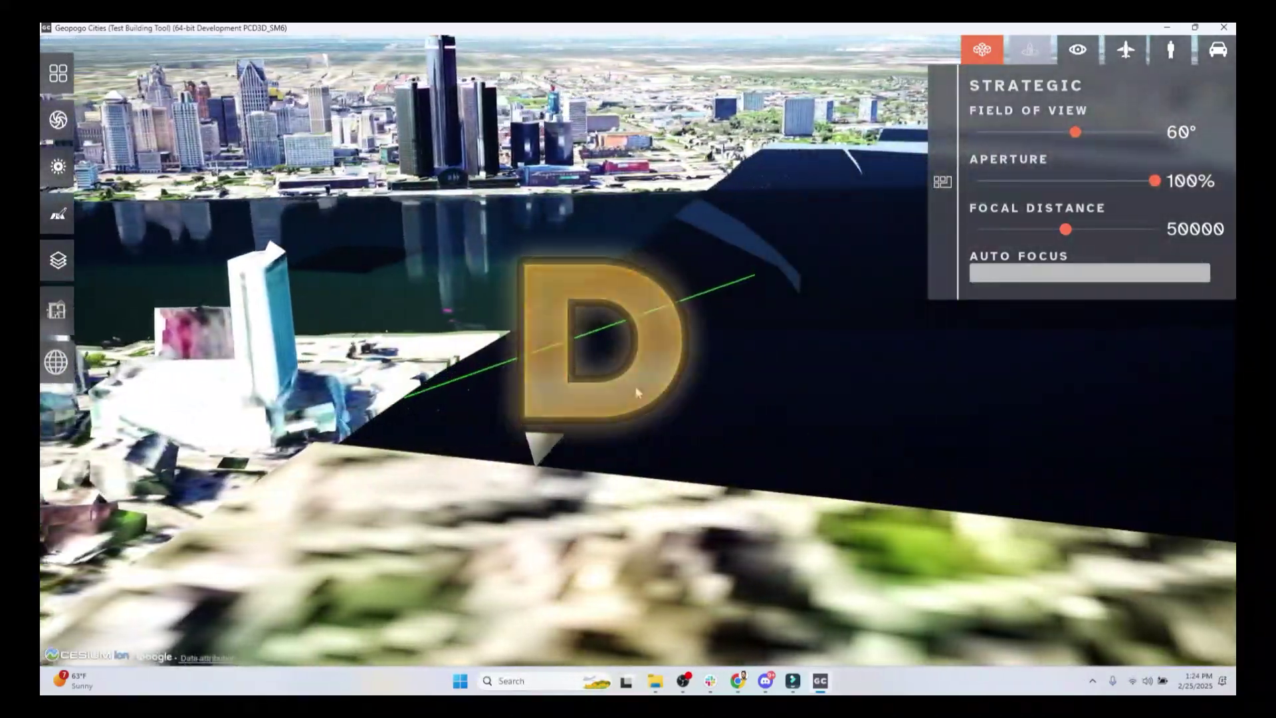
{"action": "key", "text": "s"}
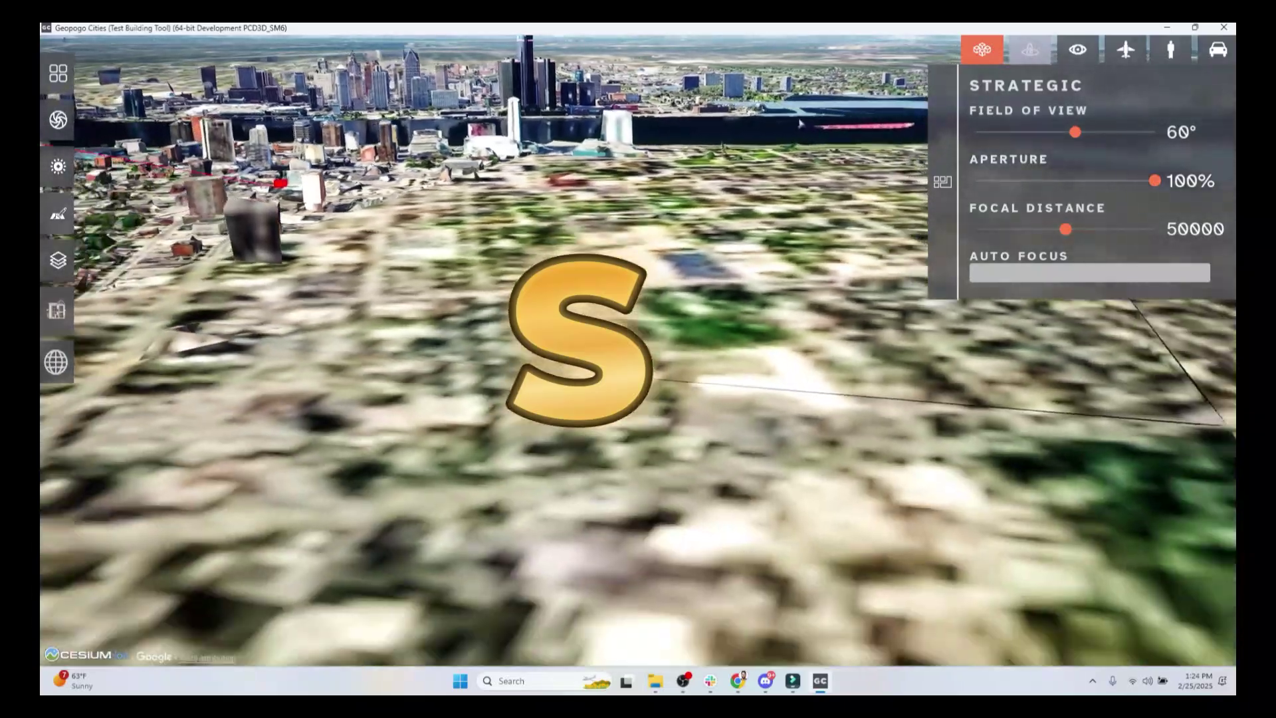
{"action": "key", "text": "a"}
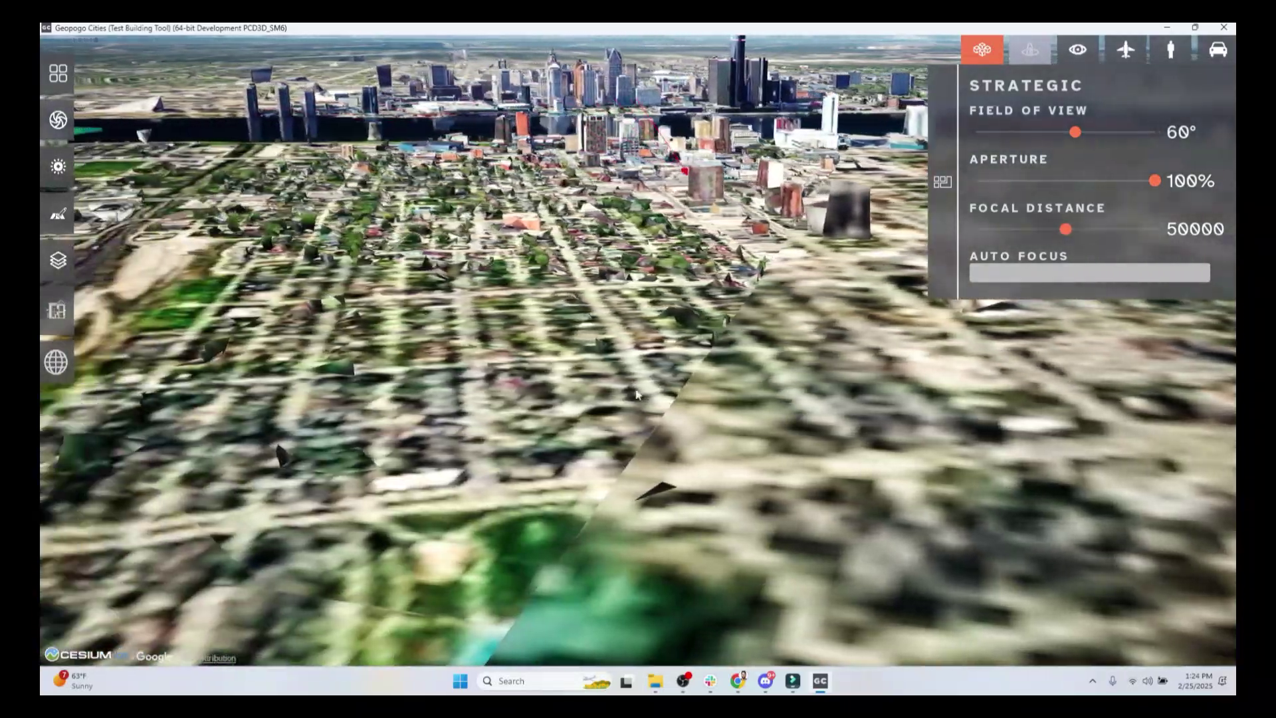
{"action": "key", "text": "w"}
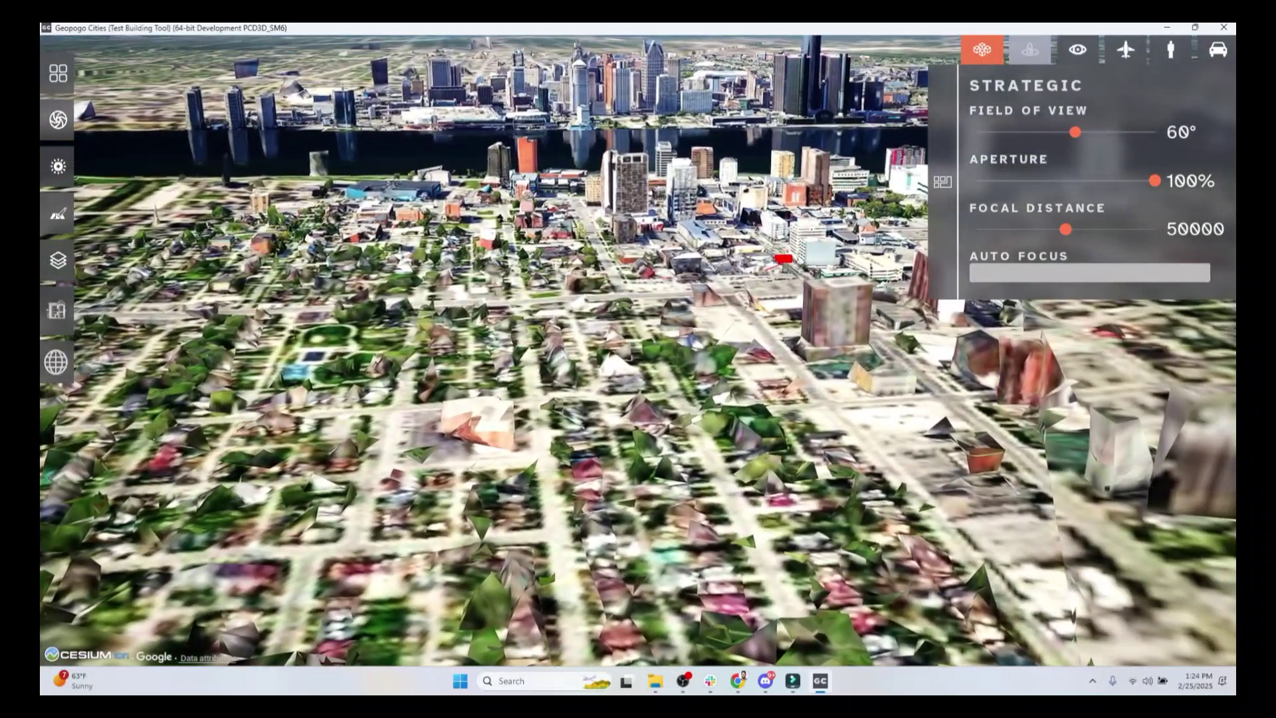
Tilt and rotate the Strategic view to inspect Windsor's downtown and the surrounding blocks from several angles
{"action": "middle_click_drag", "start_coordinate": [379, 311], "coordinate": [402, 302]}
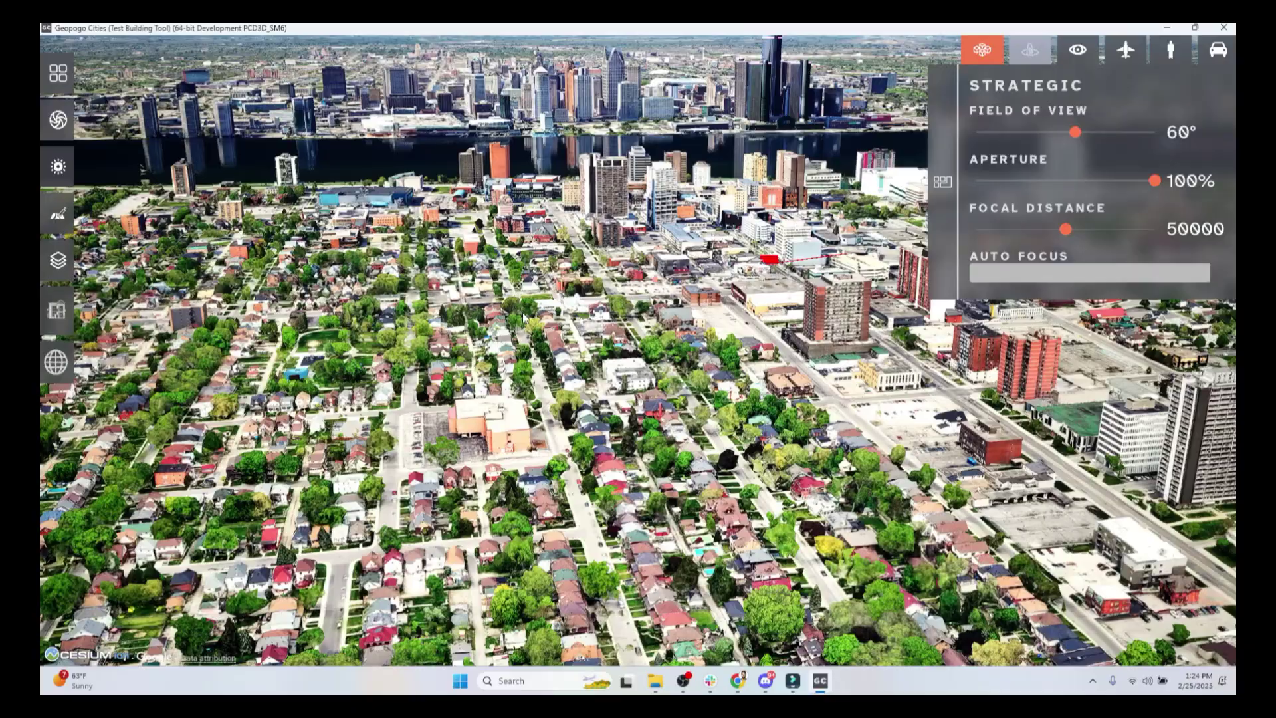
{"action": "right_click_drag", "start_coordinate": [638, 359], "coordinate": [705, 352]}
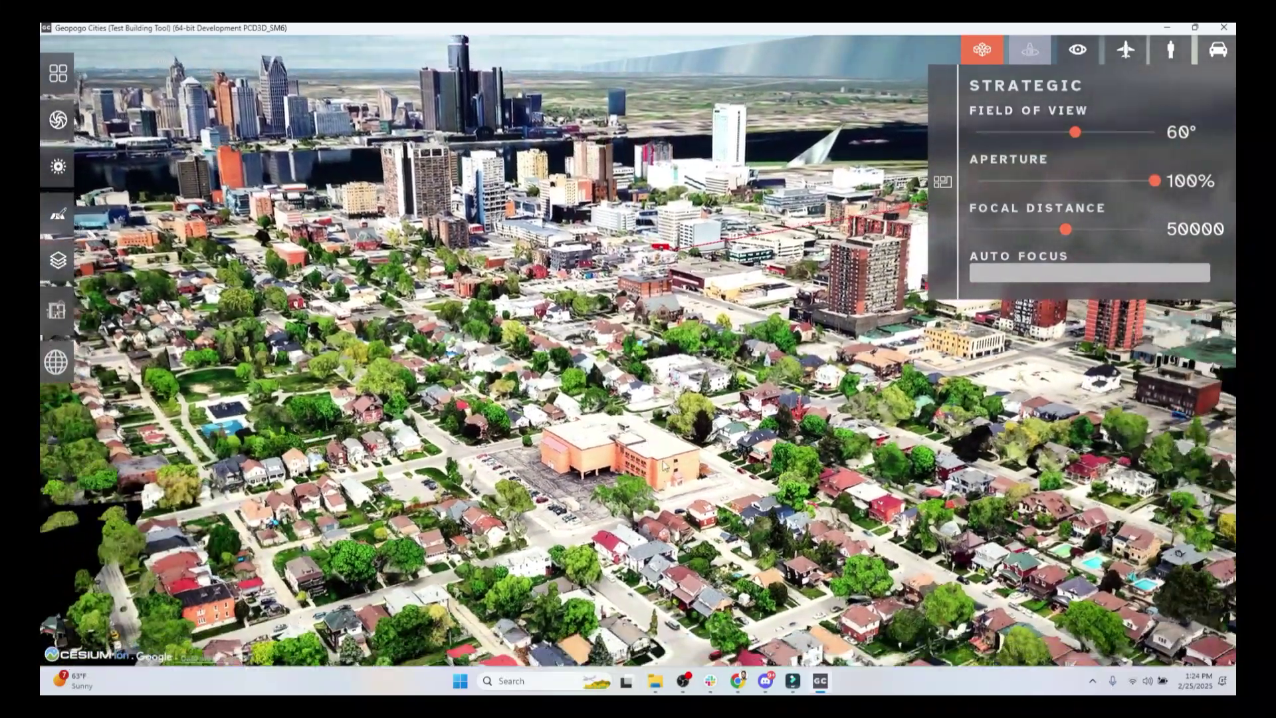
{"action": "middle_click_drag", "start_coordinate": [665, 467], "coordinate": [589, 548]}
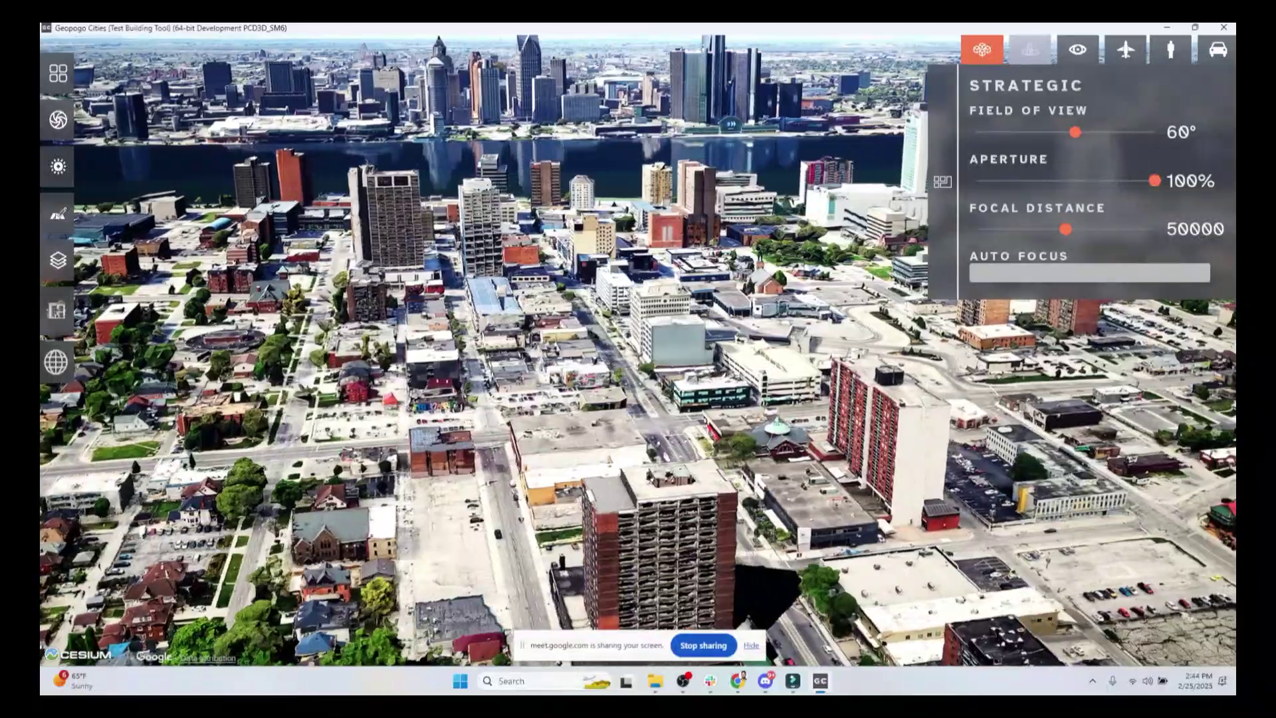
{"action": "key", "text": "q"}
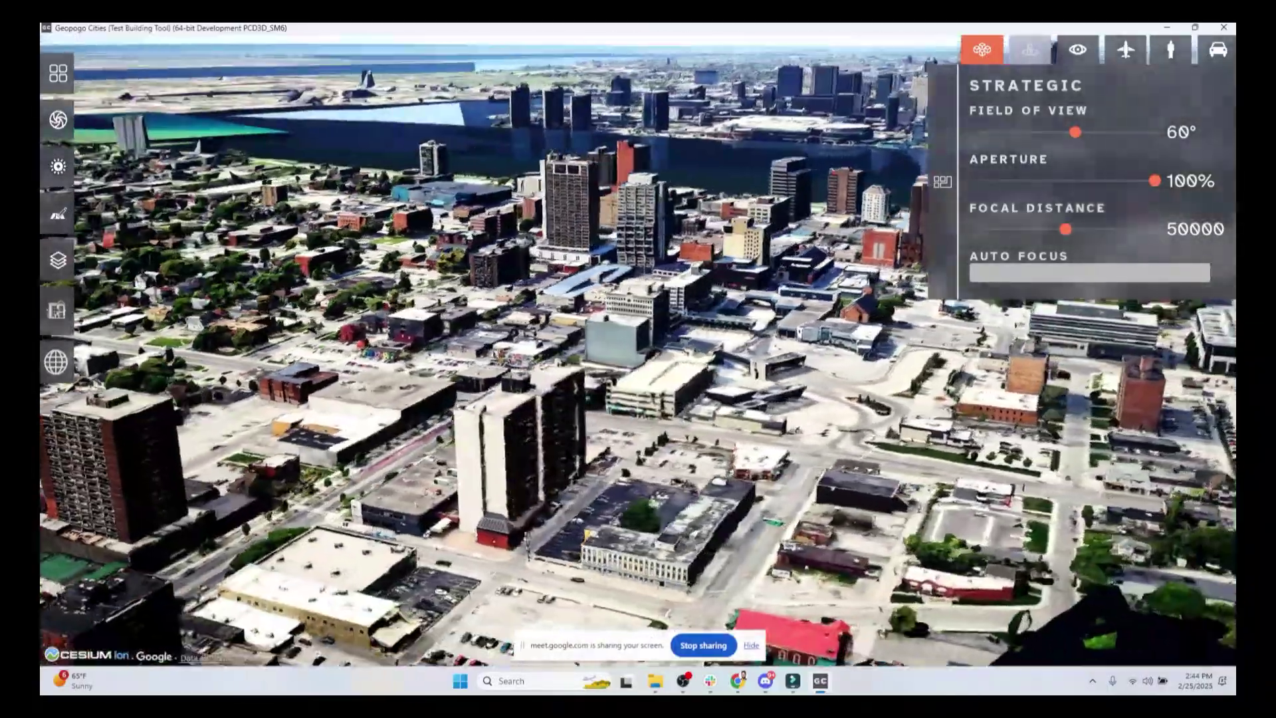
{"action": "key", "text": "e"}
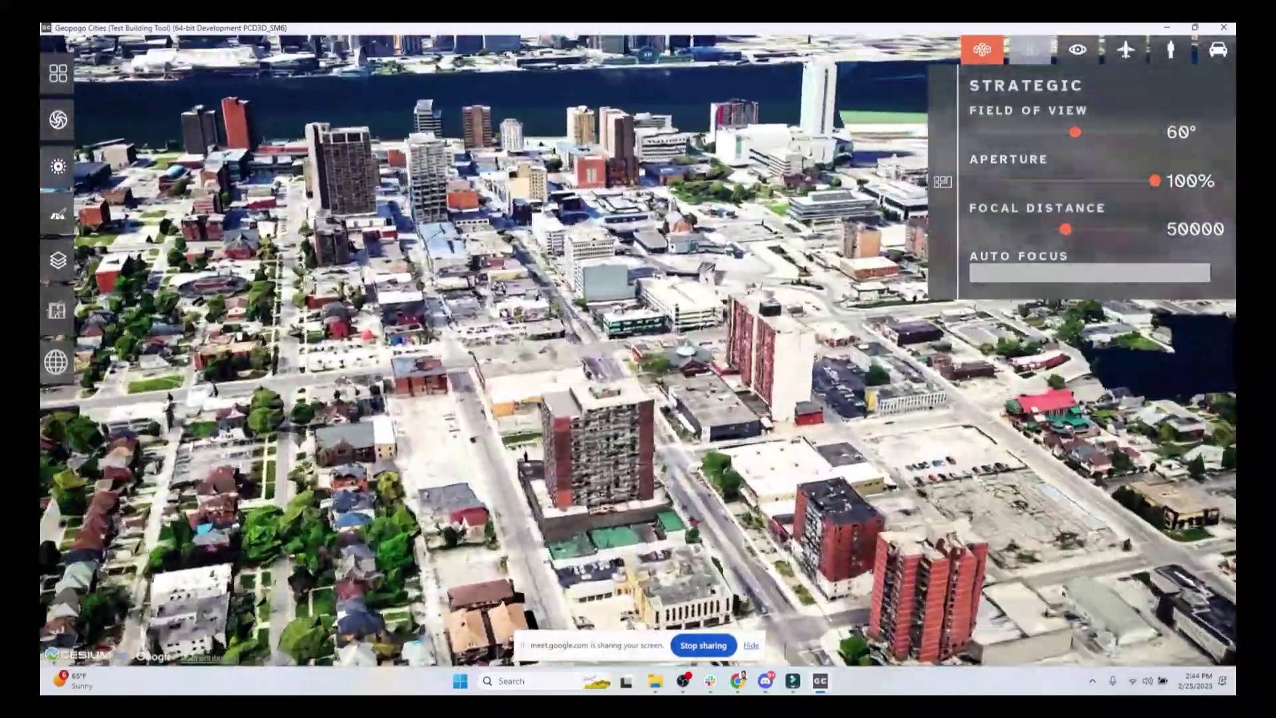
{"action": "middle_click_drag", "start_coordinate": [639, 359], "coordinate": [43, 269]}
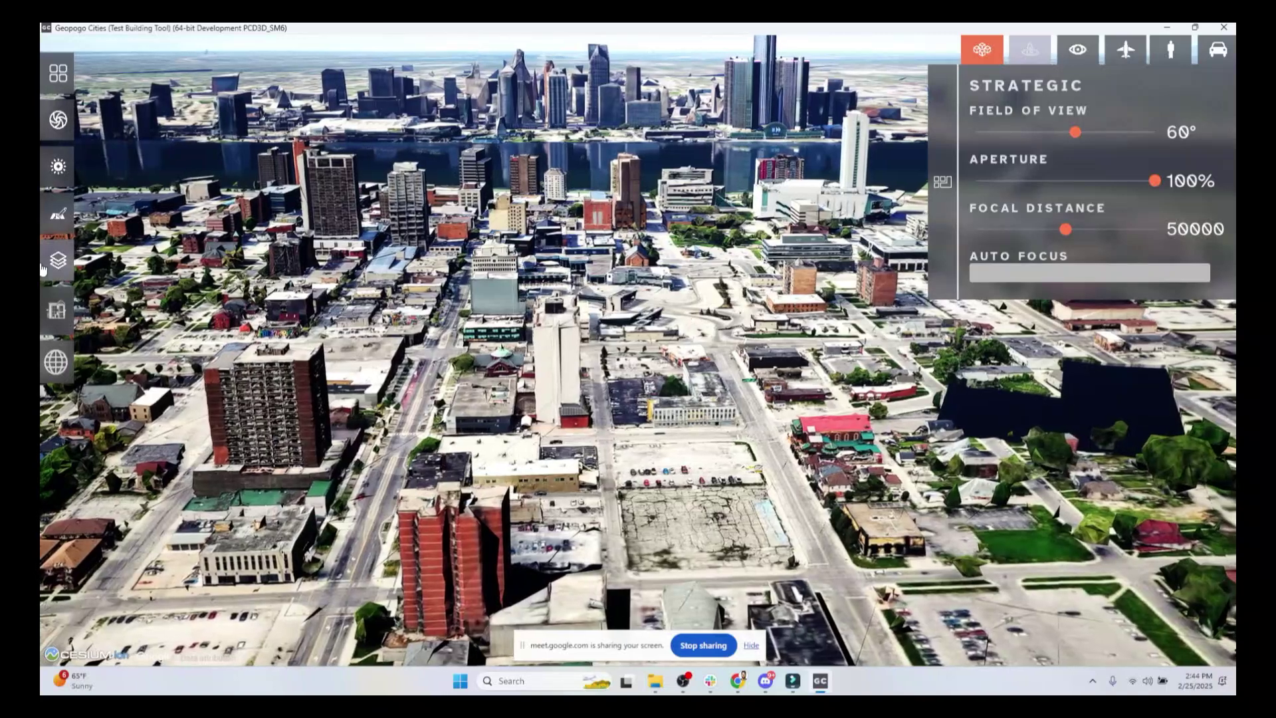
Place the cylindrical checkered skyscraper from the City Edit library on the parking lot beside the white tower and shift its position
{"action": "left_click", "coordinate": [58, 213]}
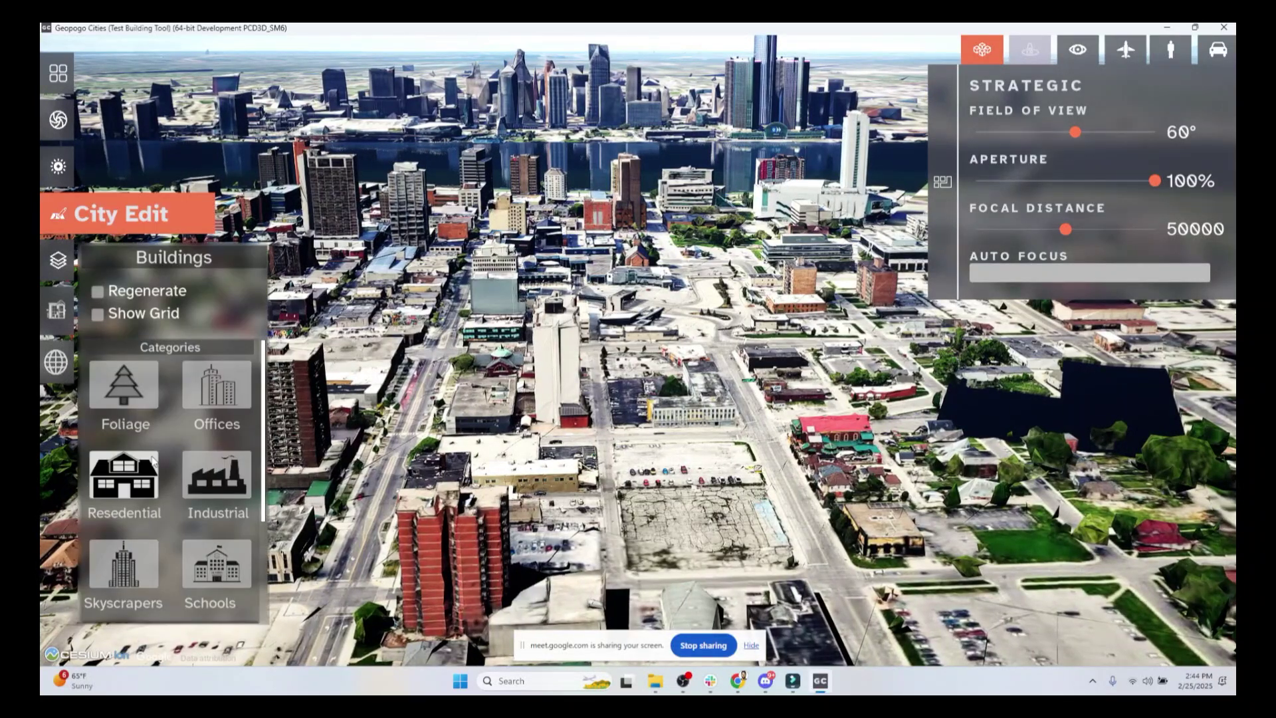
{"action": "scroll", "coordinate": [131, 483], "scroll_direction": "down", "scroll_amount": 1}
{"action": "left_click", "coordinate": [136, 518]}
{"action": "scroll", "coordinate": [237, 507], "scroll_direction": "down", "scroll_amount": 1}
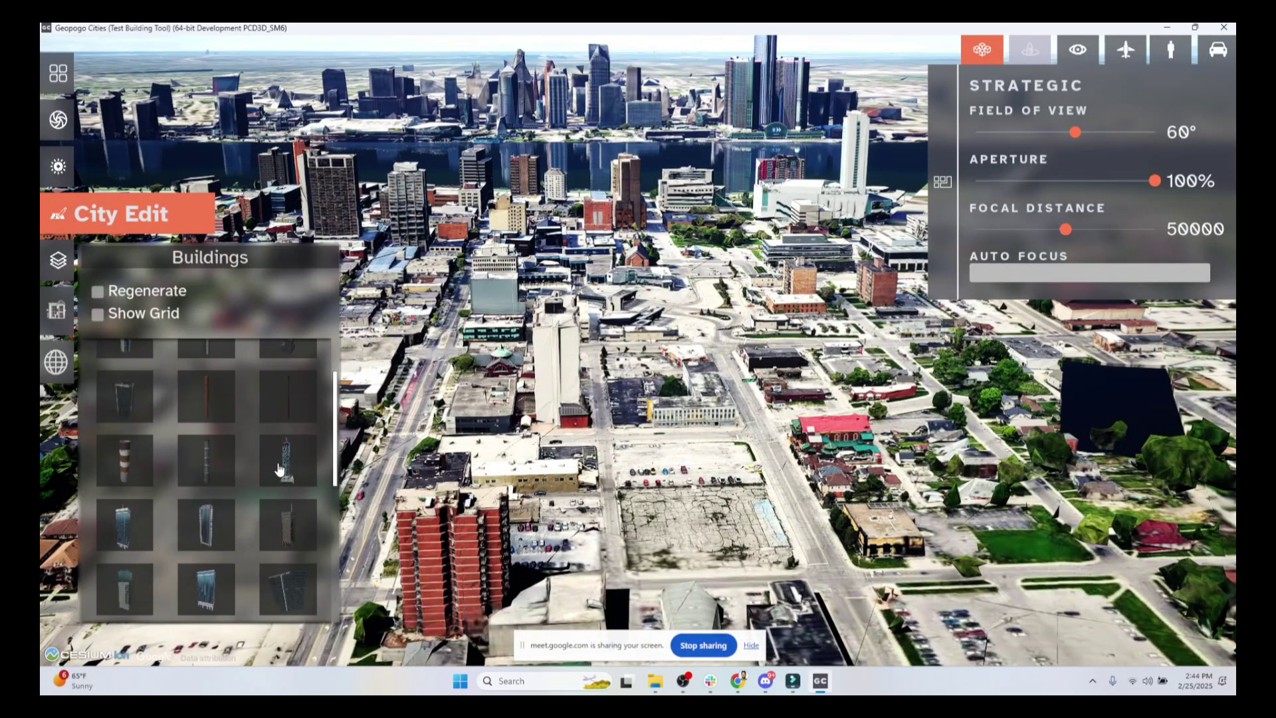
{"action": "left_click", "coordinate": [219, 526]}
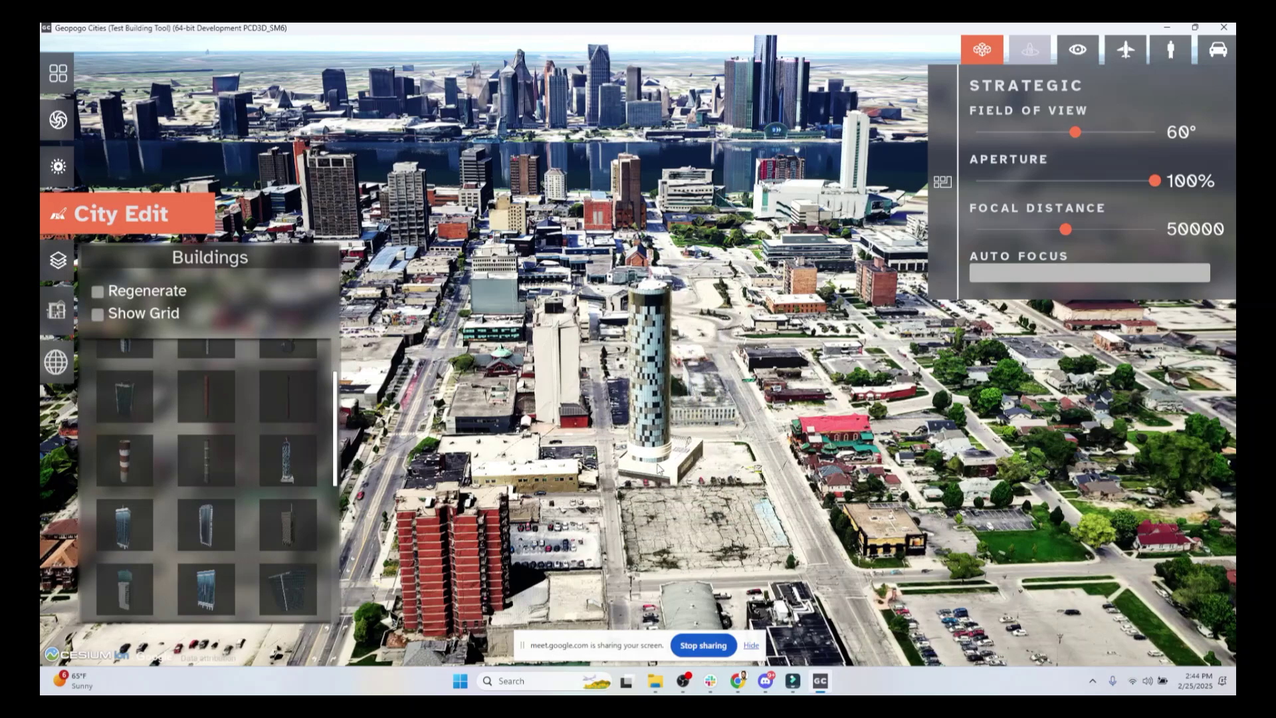
{"action": "left_click", "coordinate": [668, 469]}
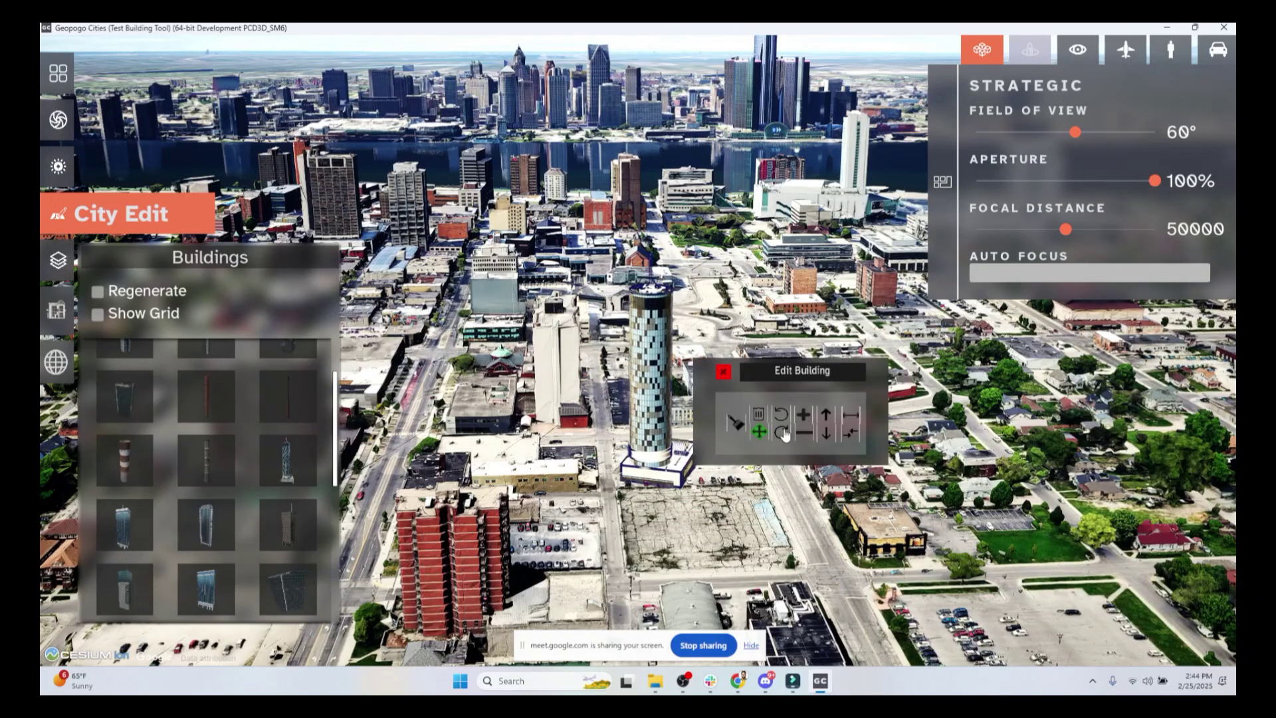
{"action": "left_click", "coordinate": [760, 432]}
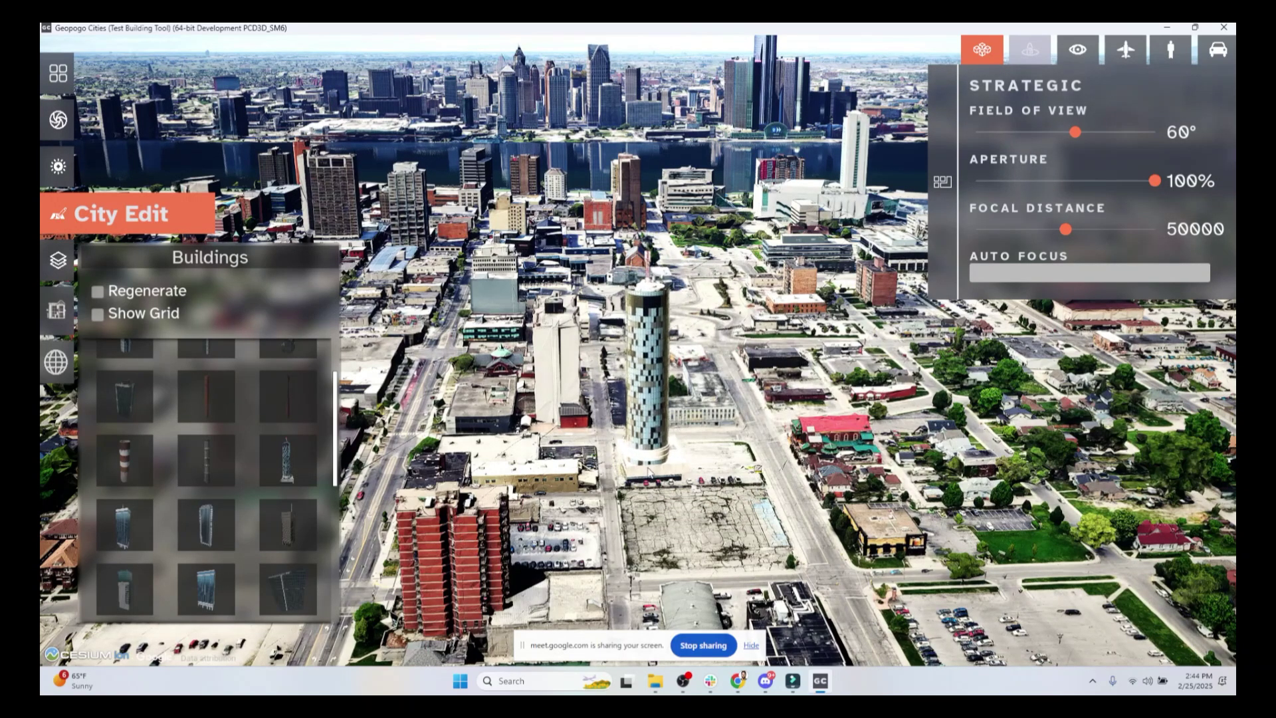
Place a rectangular blue-glass skyscraper on the cracked vacant lot and rotate it clockwise to line up with the street
{"action": "scroll", "coordinate": [130, 432], "scroll_direction": "down", "scroll_amount": 2}
{"action": "left_click", "coordinate": [207, 438]}
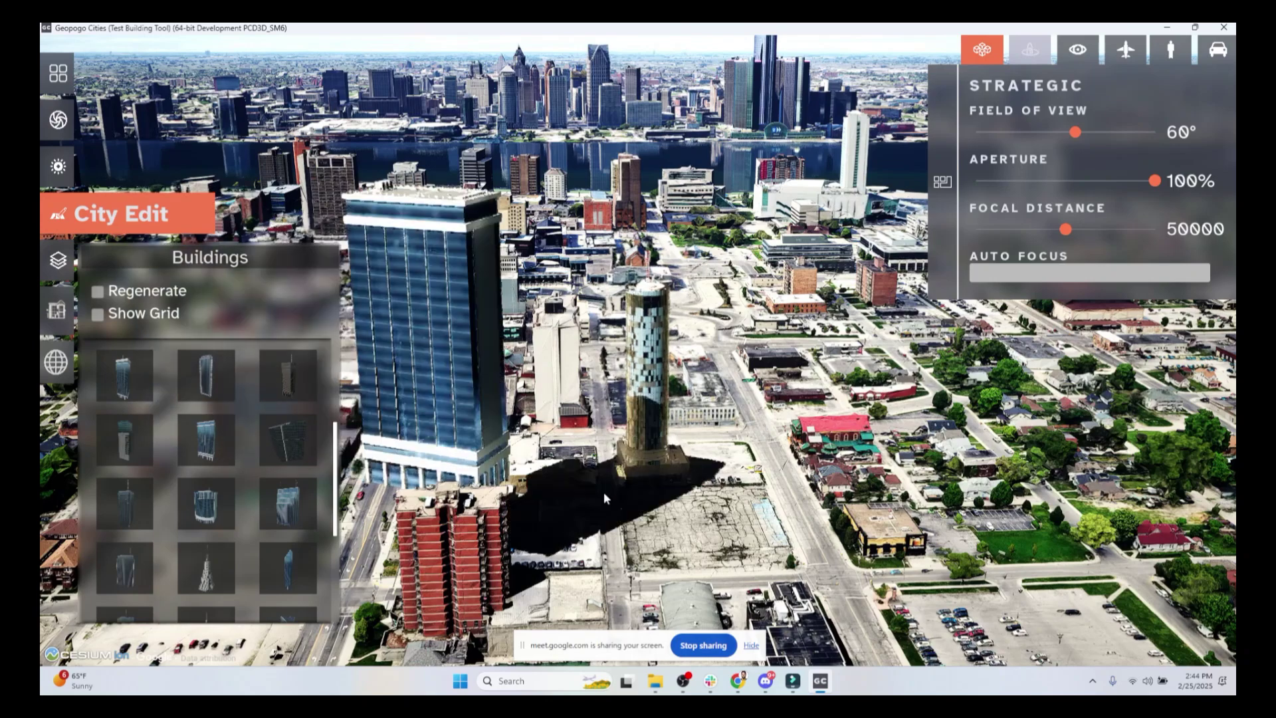
{"action": "left_click", "coordinate": [732, 522]}
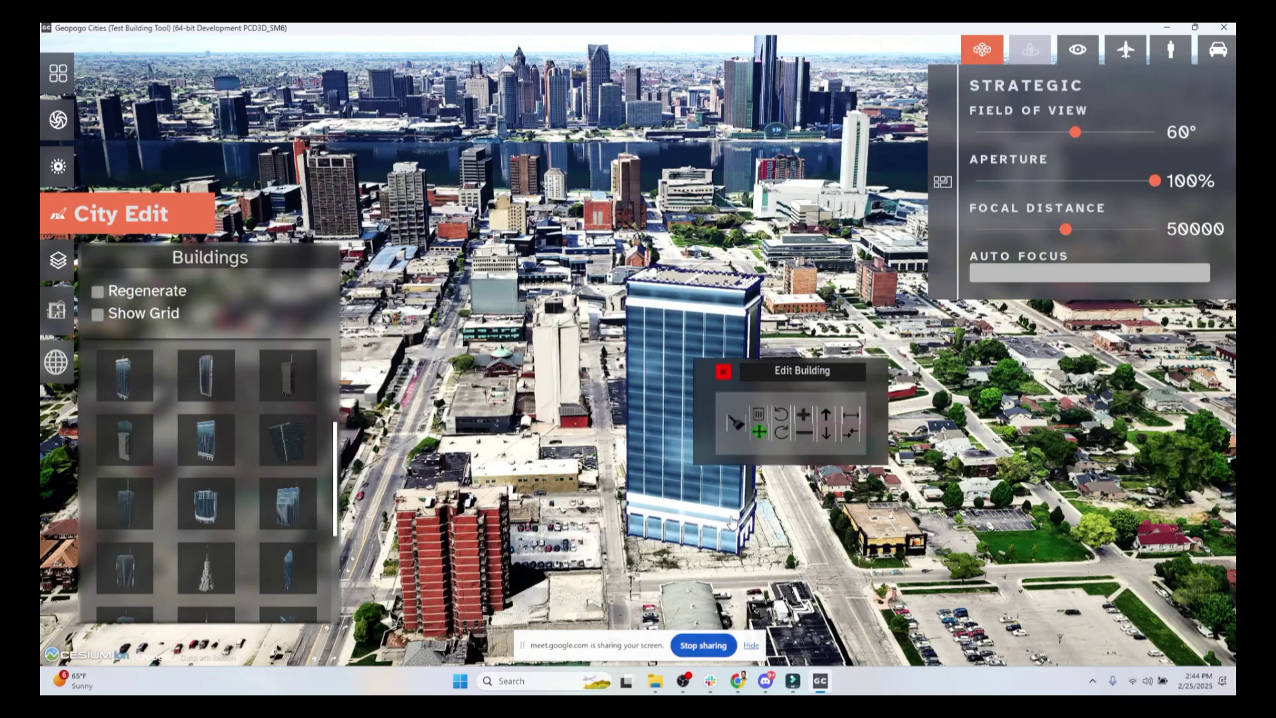
{"action": "left_click", "coordinate": [782, 433]}
{"action": "left_click", "coordinate": [782, 434]}
{"action": "left_click", "coordinate": [723, 372]}
Place a rounded blue-glass skyscraper in the downtown blocks beyond the brown apartment tower
{"action": "scroll", "coordinate": [724, 371], "scroll_direction": "down", "scroll_amount": 2}
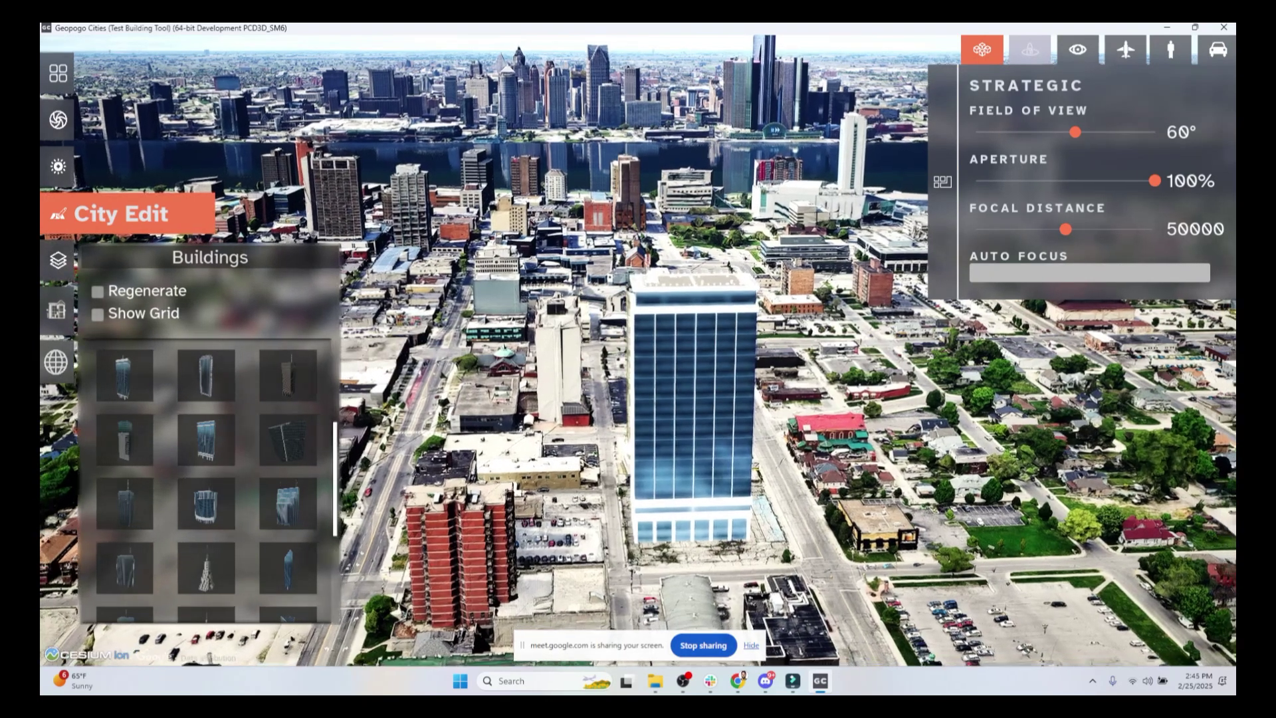
{"action": "right_click_drag", "start_coordinate": [723, 372], "coordinate": [858, 422]}
{"action": "scroll", "coordinate": [226, 434], "scroll_direction": "down", "scroll_amount": 3}
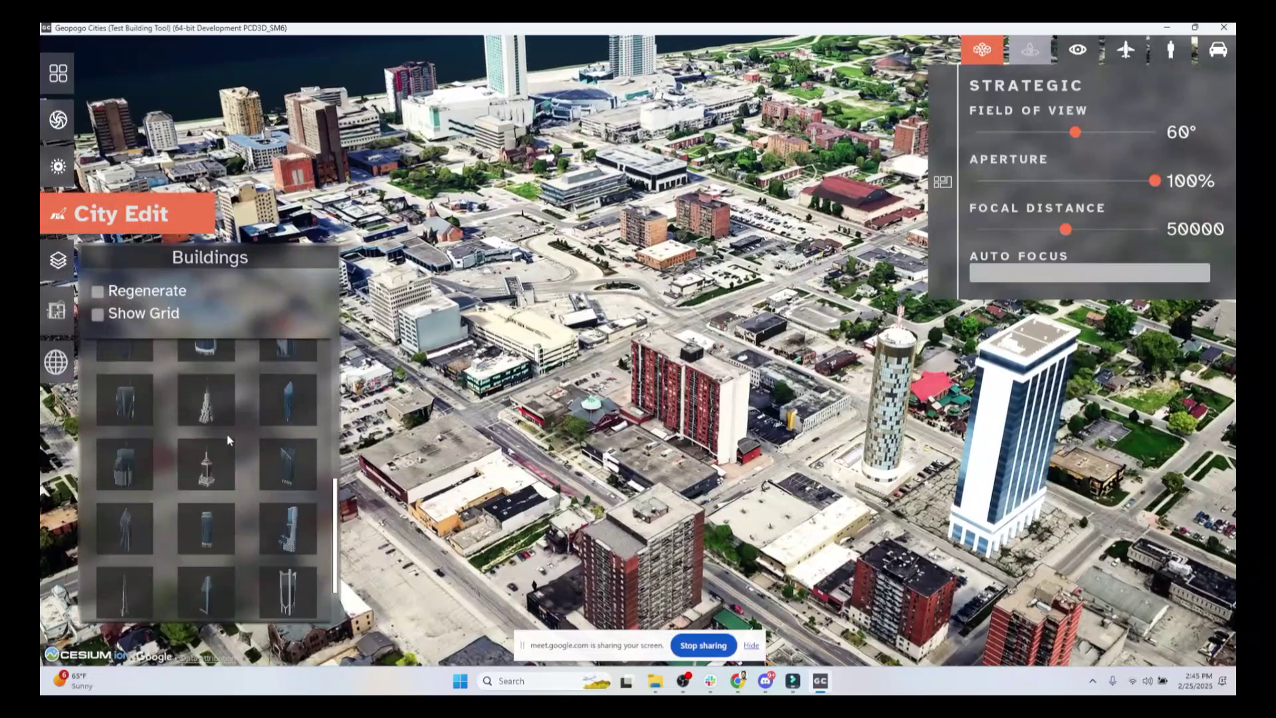
{"action": "key", "text": "a"}
{"action": "left_click", "coordinate": [216, 353]}
Place the very tall slant-topped glass tower next to the rounded glass building and rotate it clockwise
{"action": "key", "text": "s"}
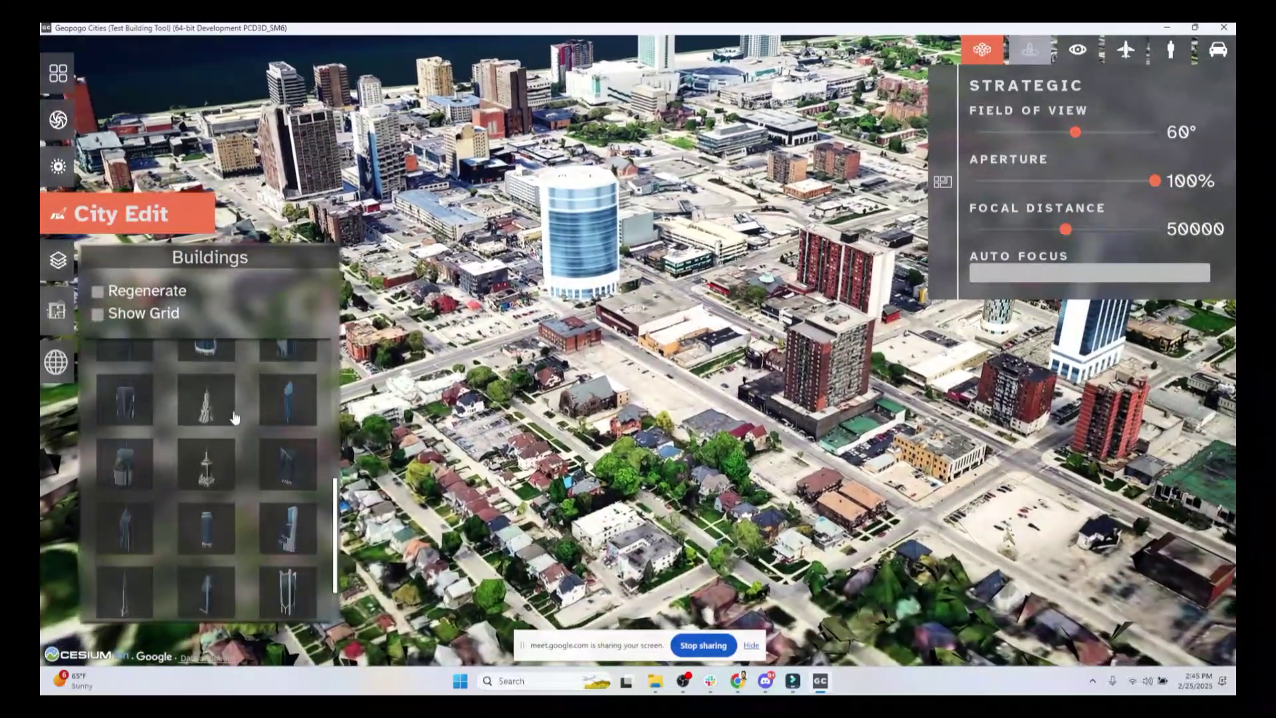
{"action": "left_click", "coordinate": [285, 400]}
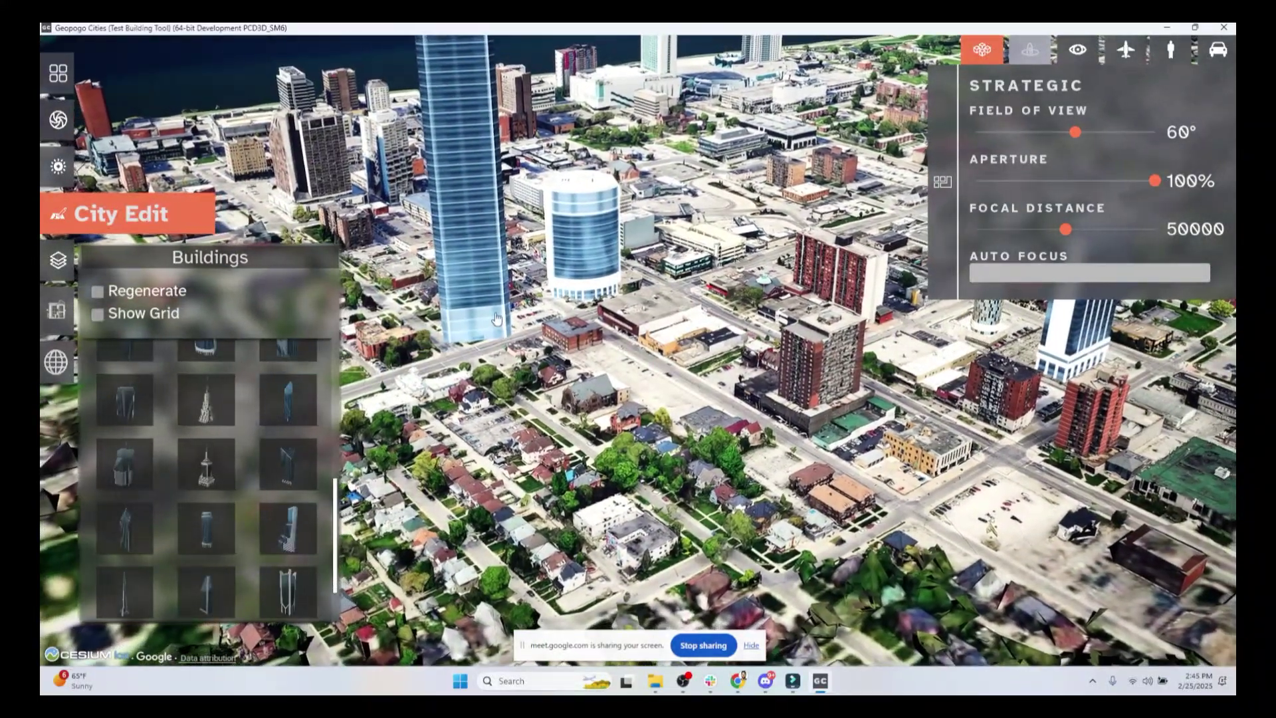
{"action": "left_click", "coordinate": [469, 269]}
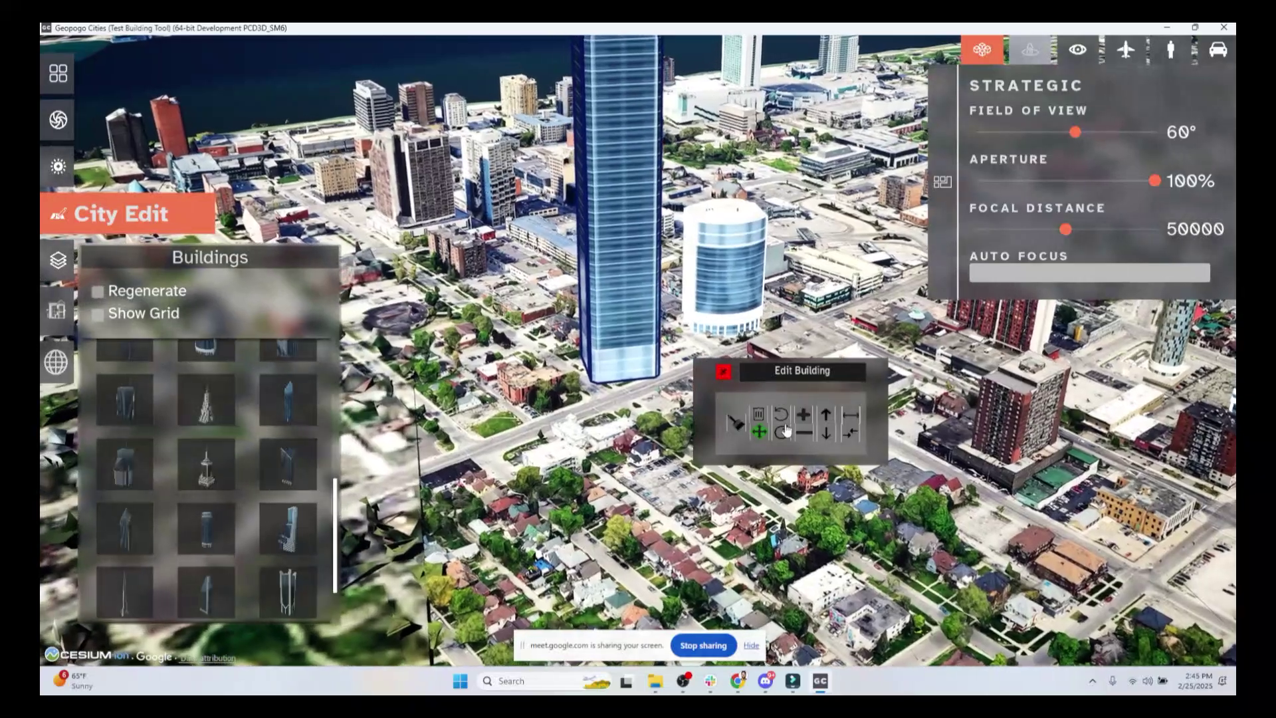
{"action": "left_click", "coordinate": [783, 434]}
{"action": "left_click", "coordinate": [723, 372]}
Place the stepped glass skyscraper on the open lot beside the small red-brick building and rotate it clockwise
{"action": "key", "text": "s"}
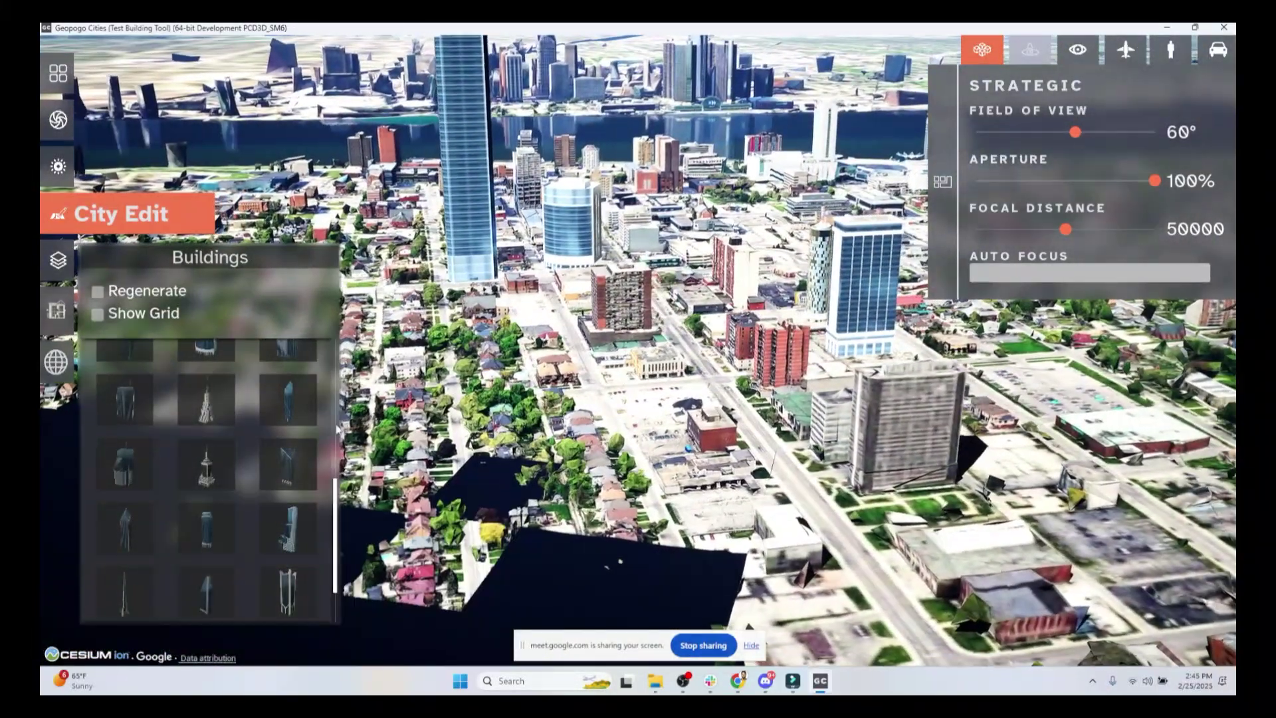
{"action": "scroll", "coordinate": [210, 479], "scroll_direction": "up", "scroll_amount": 3}
{"action": "left_click_drag", "start_coordinate": [288, 430], "coordinate": [667, 398]}
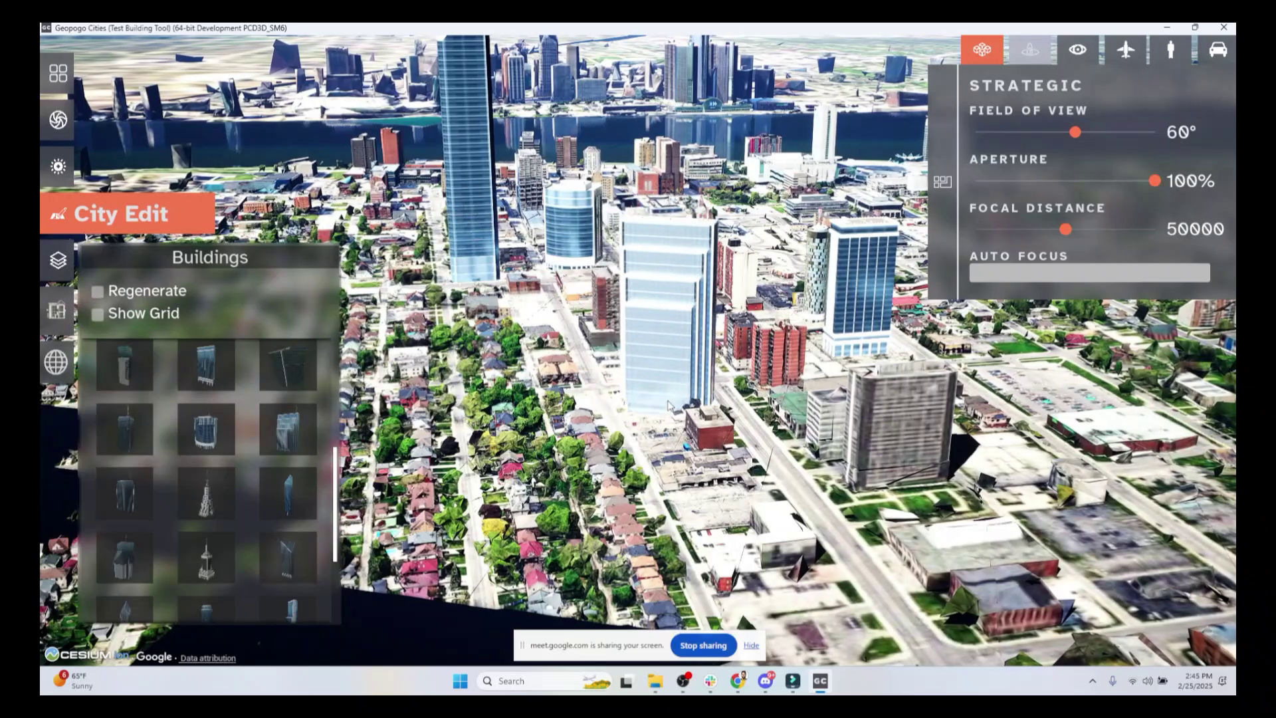
{"action": "left_click", "coordinate": [666, 372]}
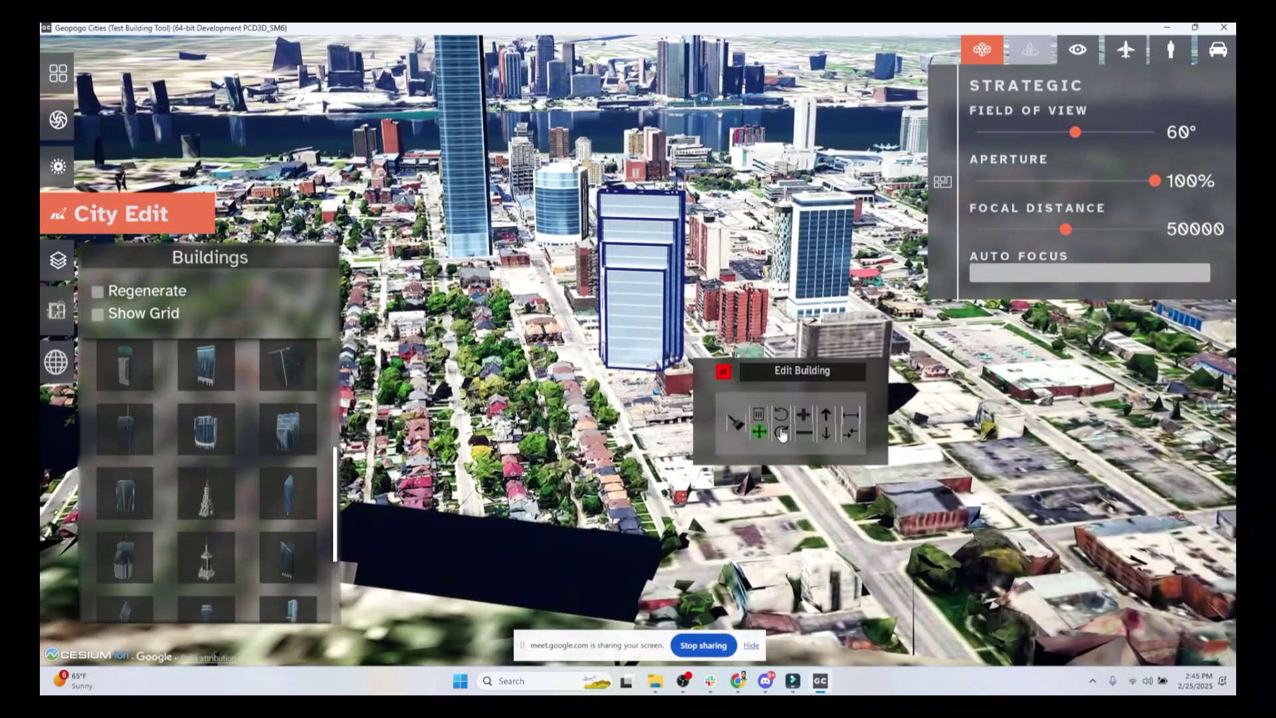
{"action": "left_click", "coordinate": [783, 433]}
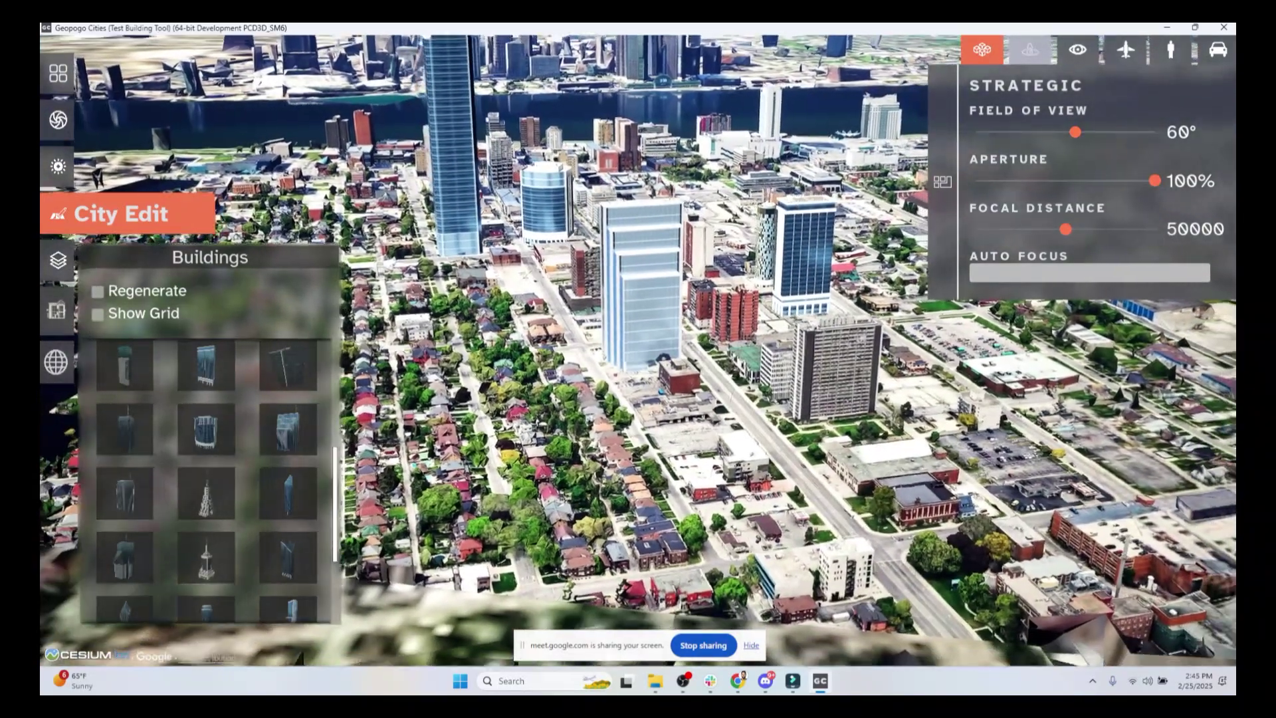
Try to place another slender glass skyscraper from the library near the downtown towers
{"action": "scroll", "coordinate": [197, 447], "scroll_direction": "down", "scroll_amount": 3}
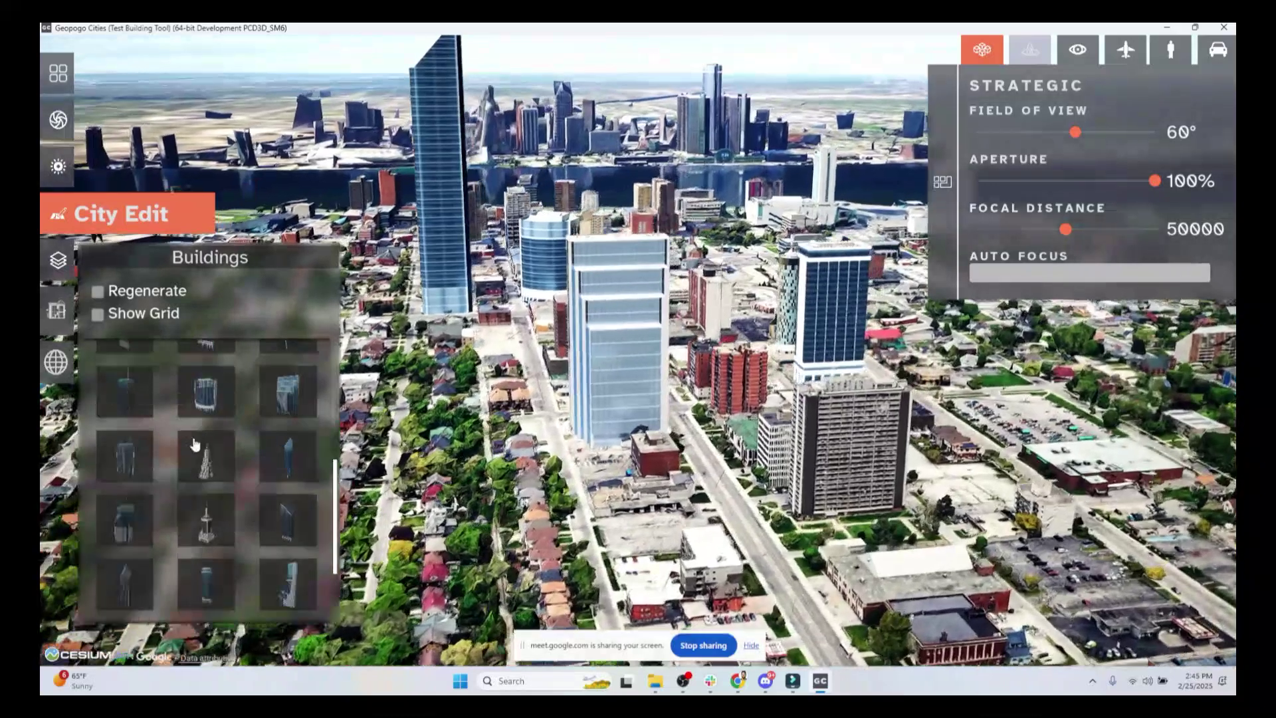
{"action": "left_click_drag", "start_coordinate": [288, 450], "coordinate": [576, 178]}
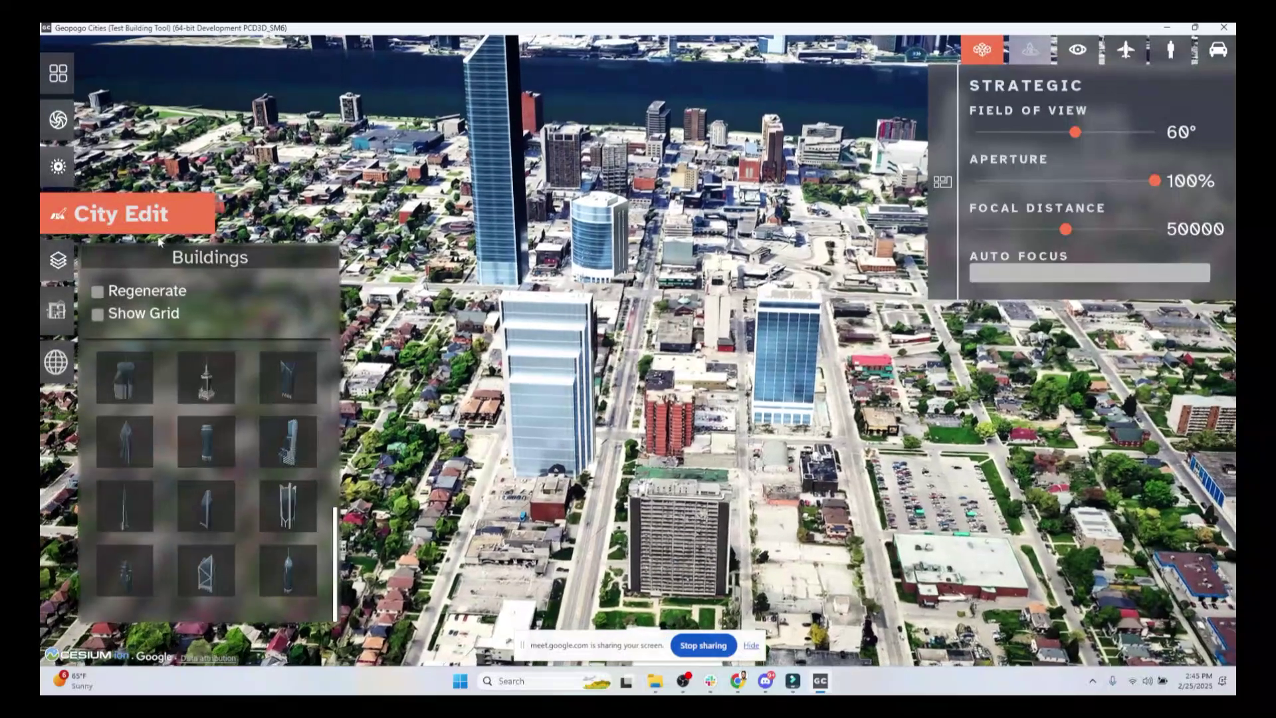
Place a stepped blue-glass skyscraper from the Skyscrapers library among the residential blocks, well across from the brown apartment tower
{"action": "left_click", "coordinate": [59, 214]}
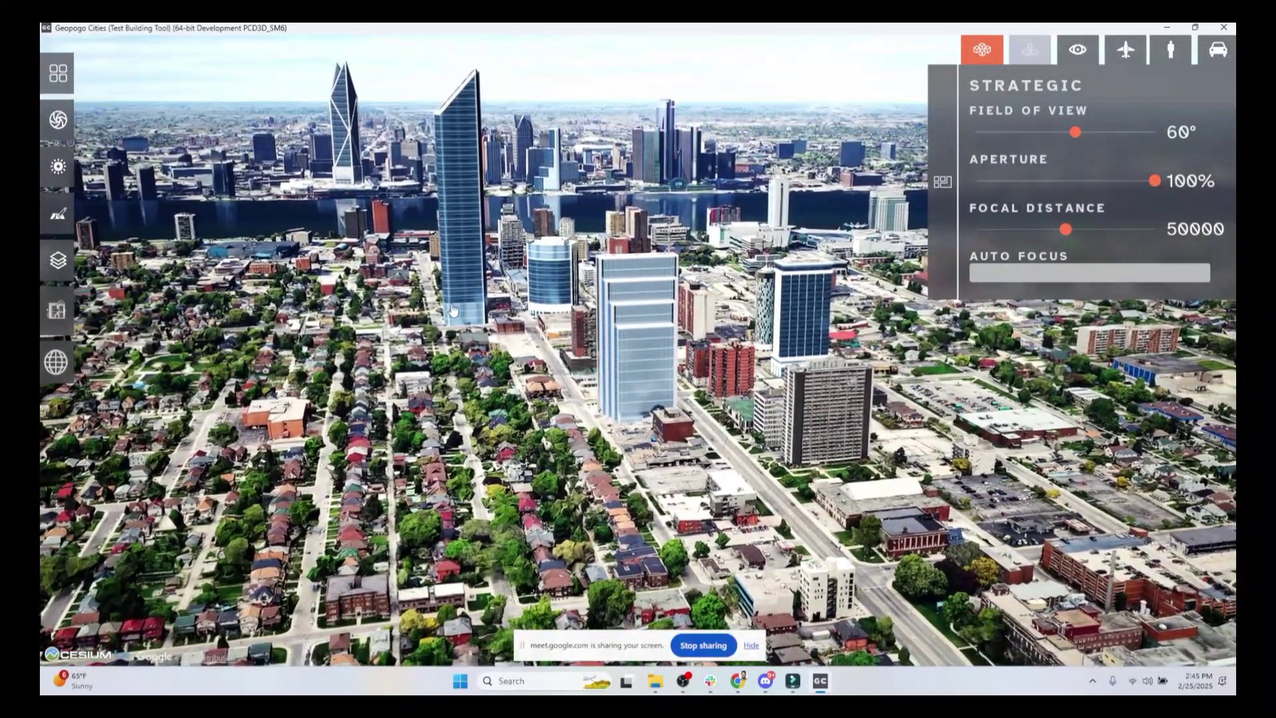
{"action": "left_click", "coordinate": [452, 310]}
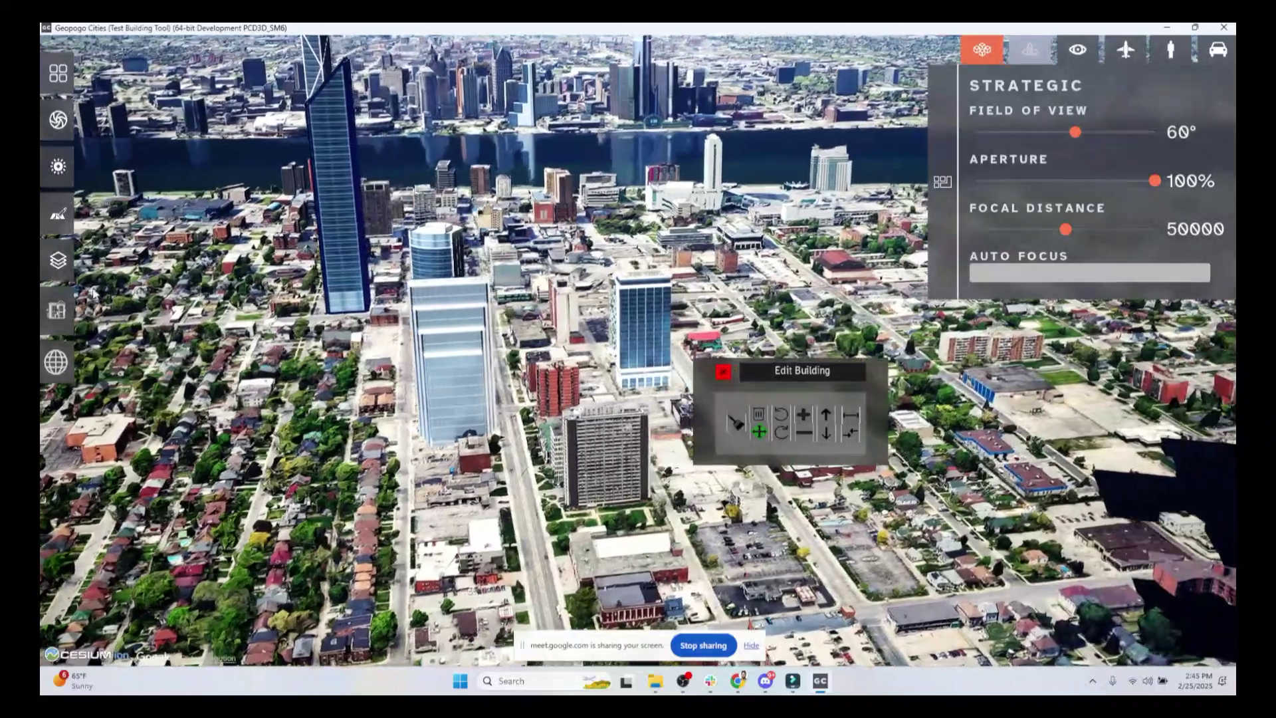
{"action": "left_click", "coordinate": [57, 214]}
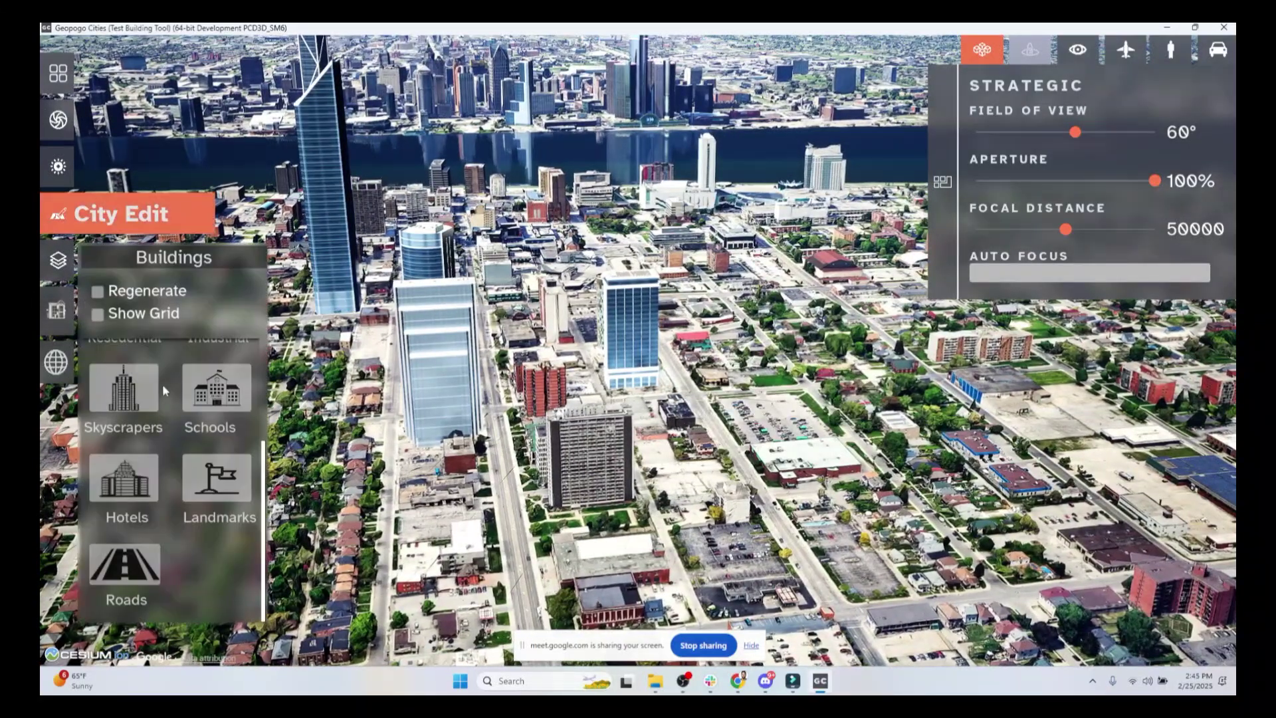
{"action": "left_click", "coordinate": [127, 391]}
{"action": "left_click_drag", "start_coordinate": [324, 460], "coordinate": [851, 345]}
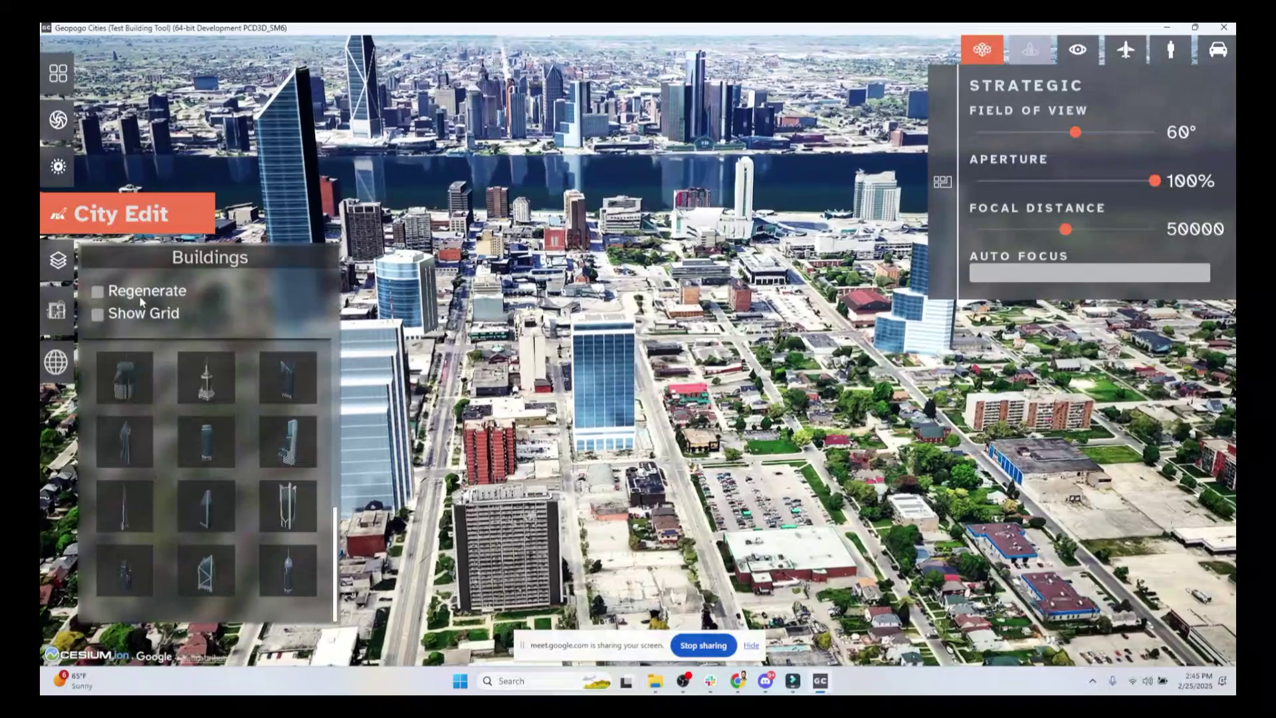
Switch the City Edit library from Skyscrapers to the Foliage category
{"action": "scroll", "coordinate": [227, 430], "scroll_direction": "down", "scroll_amount": 3}
{"action": "scroll", "coordinate": [228, 431], "scroll_direction": "up", "scroll_amount": 3}
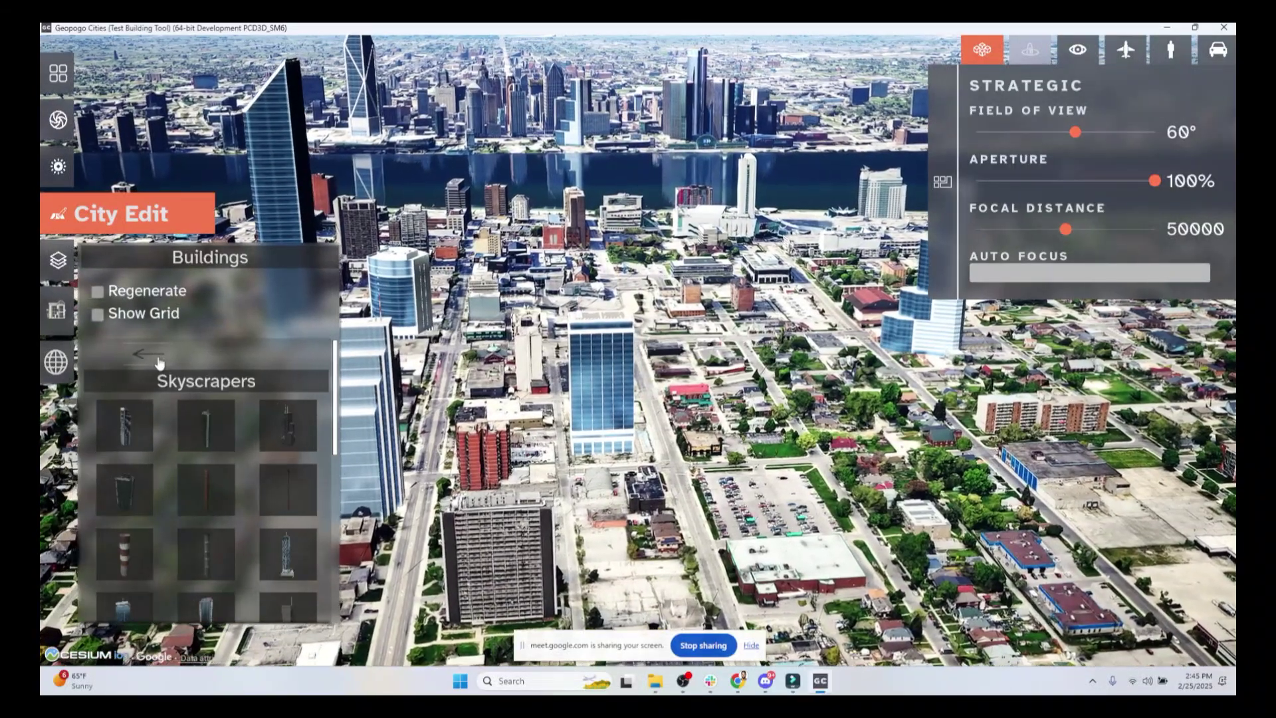
{"action": "left_click", "coordinate": [157, 359]}
{"action": "left_click", "coordinate": [125, 389]}
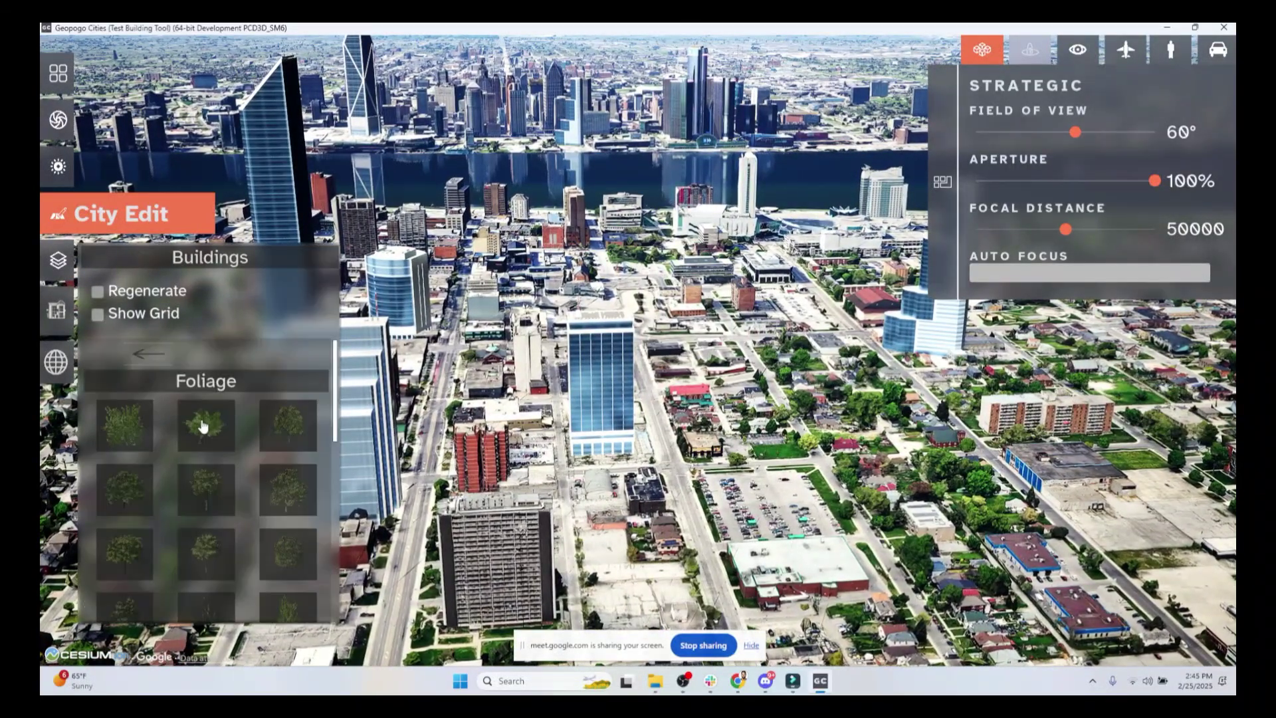
Turn on Regenerate and scatter small plants across the car park near the blue glass tower
{"action": "right_click_drag", "start_coordinate": [523, 529], "coordinate": [673, 512]}
{"action": "key", "text": "s"}
{"action": "scroll", "coordinate": [673, 512], "scroll_direction": "up", "scroll_amount": 4}
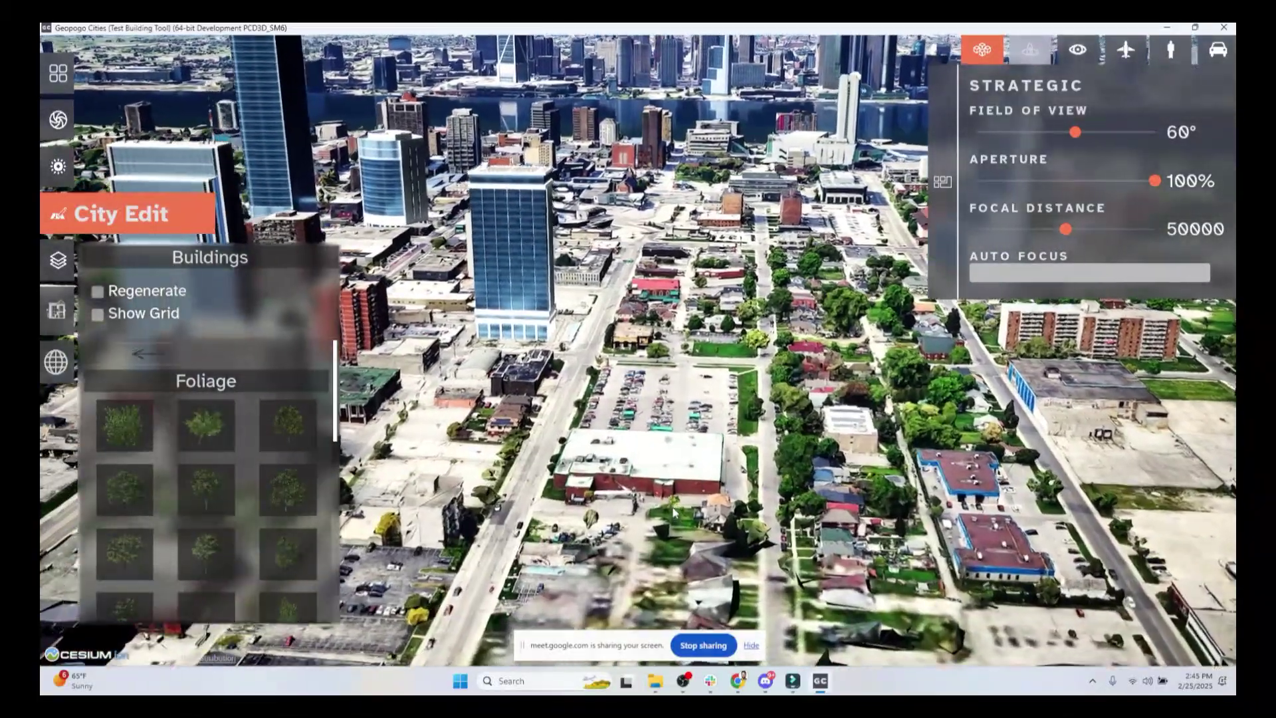
{"action": "scroll", "coordinate": [673, 512], "scroll_direction": "up", "scroll_amount": 2}
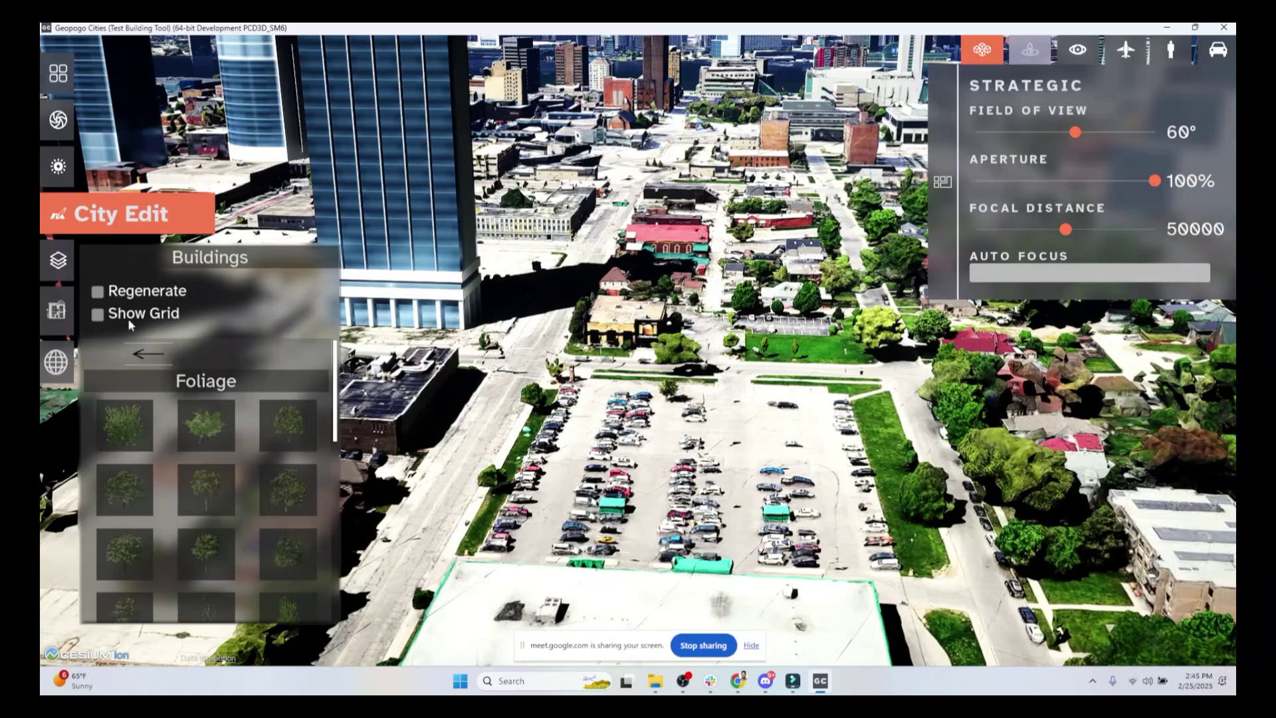
{"action": "scroll", "coordinate": [202, 529], "scroll_direction": "down", "scroll_amount": 1}
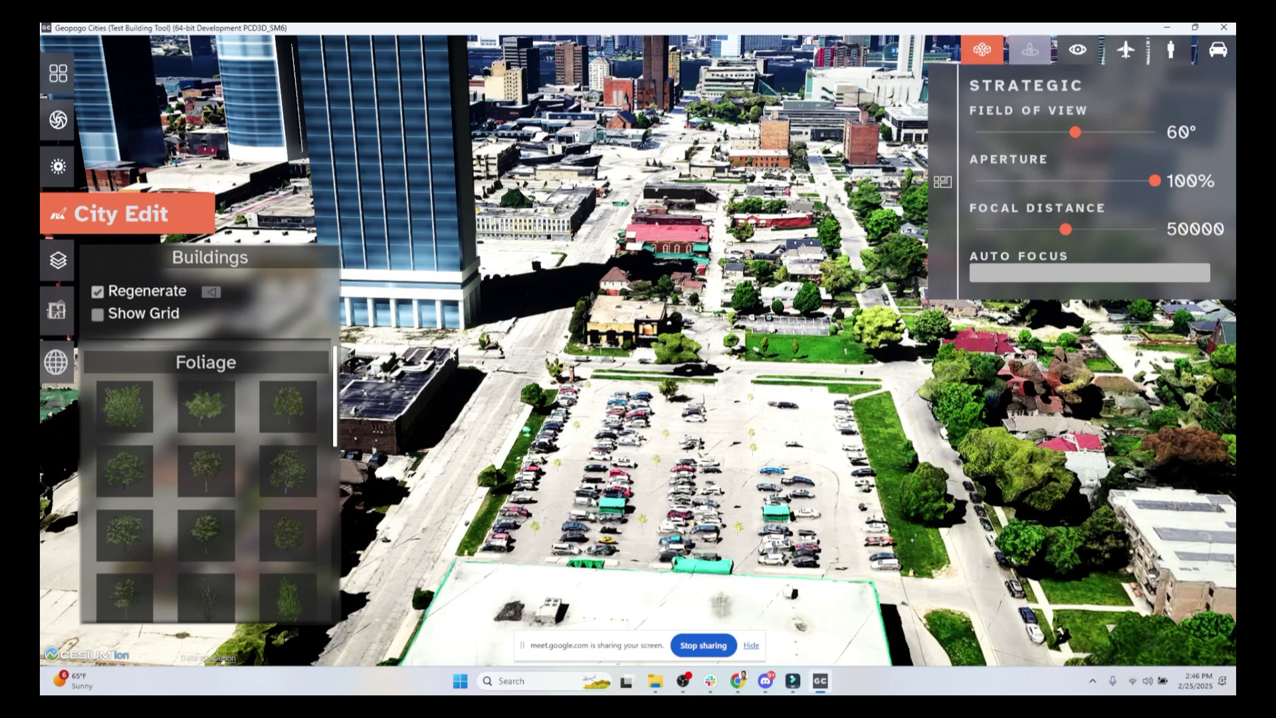
Place trees along the base of the blue glass tower and on the lots around the arched-roof building in front of it
{"action": "right_click_drag", "start_coordinate": [419, 351], "coordinate": [579, 340]}
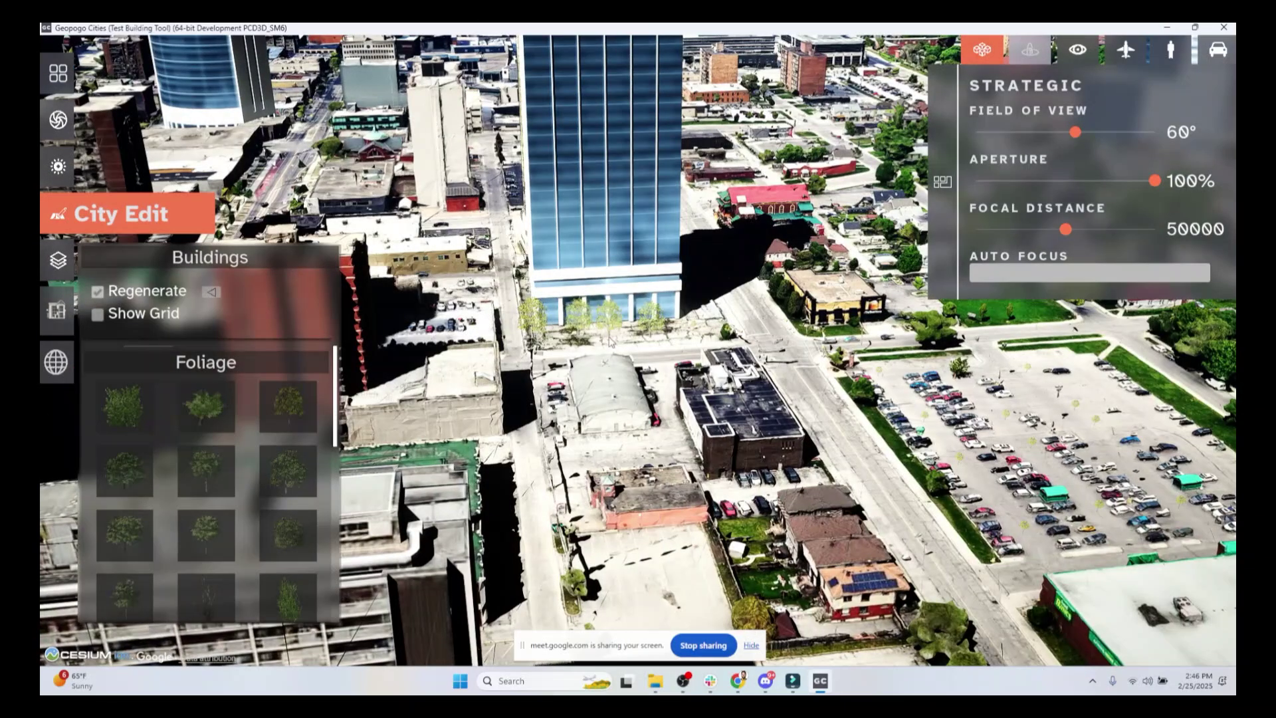
{"action": "right_click_drag", "start_coordinate": [688, 339], "coordinate": [655, 379]}
{"action": "left_click_drag", "start_coordinate": [579, 453], "coordinate": [655, 421]}
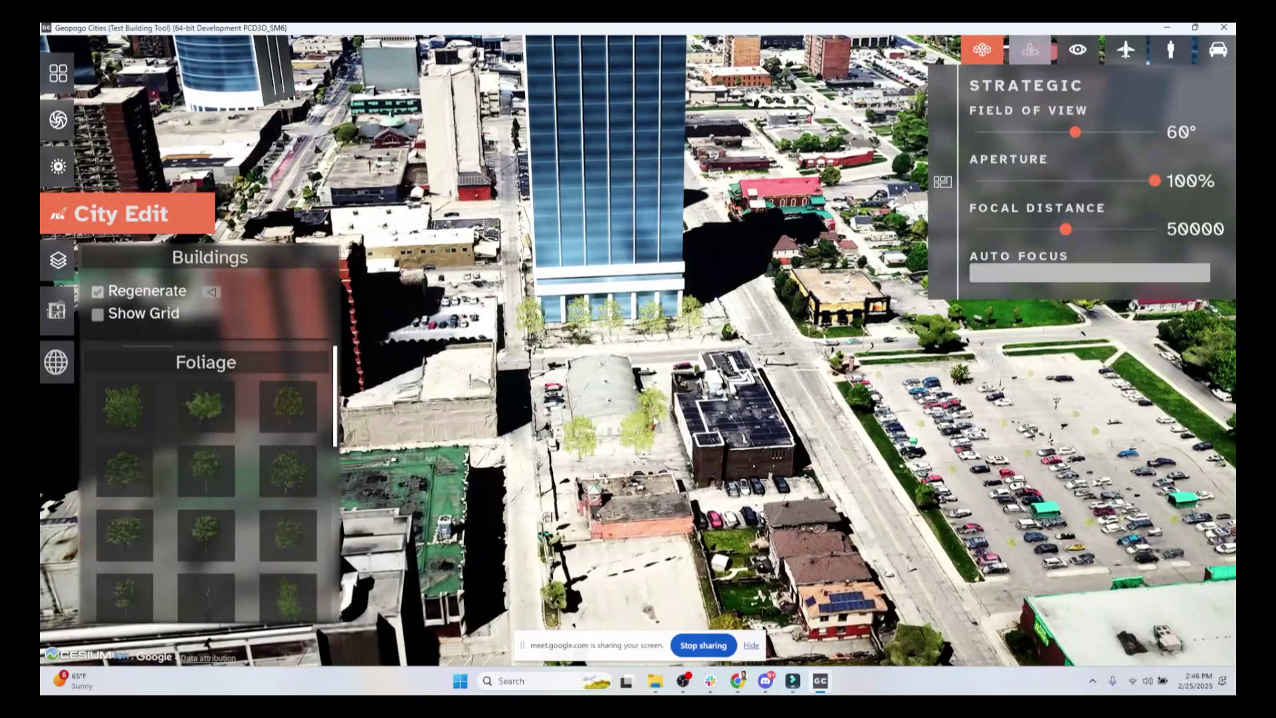
{"action": "left_click", "coordinate": [607, 470]}
{"action": "key", "text": "s"}
{"action": "left_click", "coordinate": [623, 535]}
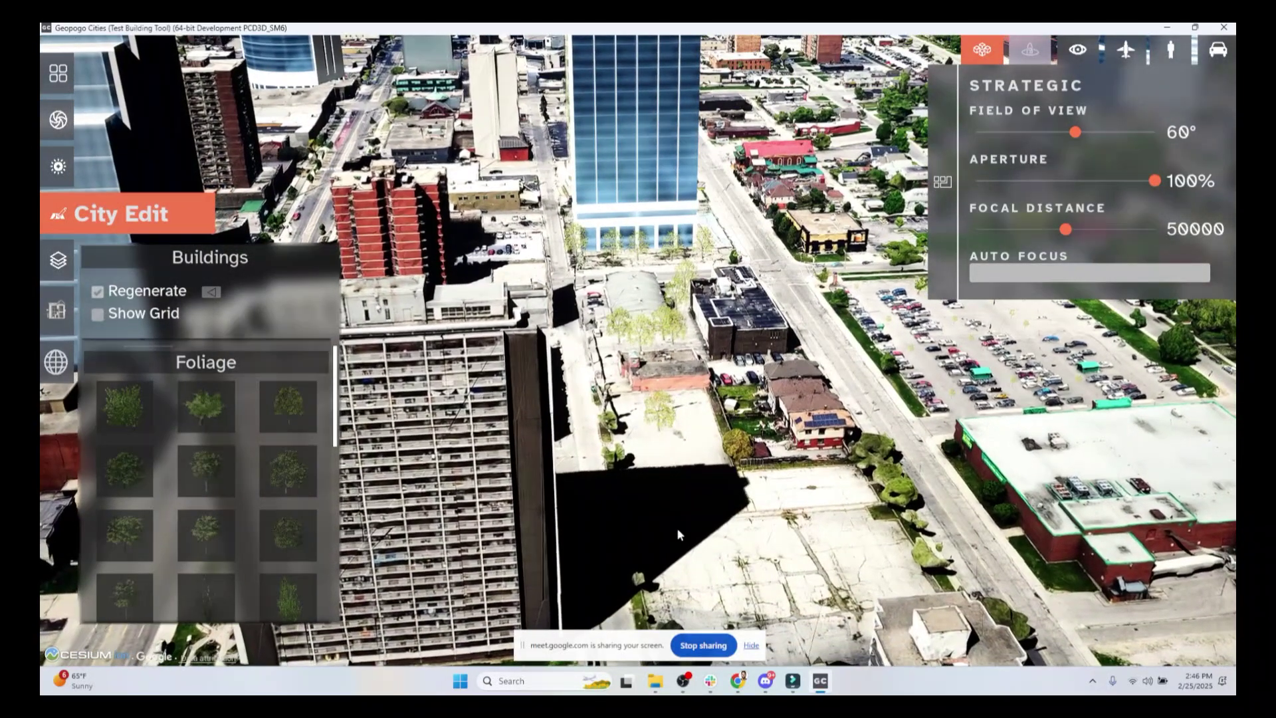
Plant groups of trees across the cracked paved lot beside the brown apartment tower and behind the large white-roofed store
{"action": "left_click", "coordinate": [754, 574]}
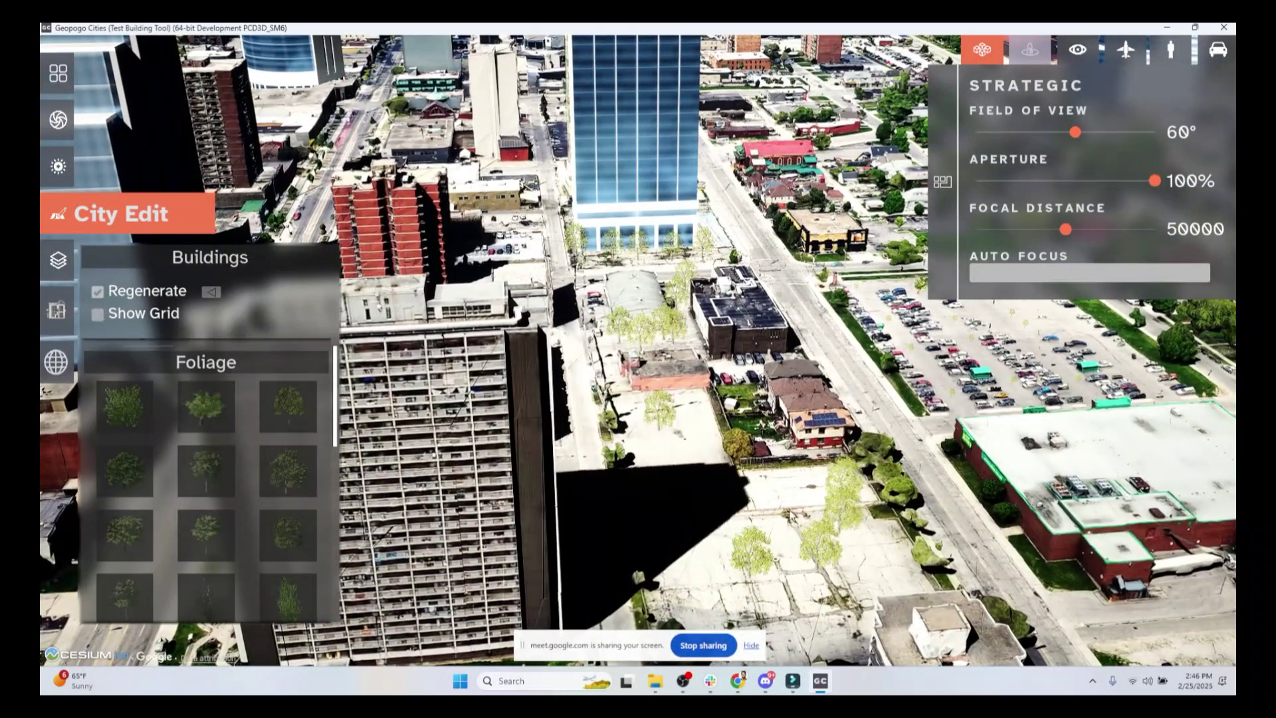
{"action": "key", "text": "s"}
{"action": "left_click_drag", "start_coordinate": [697, 540], "coordinate": [834, 519]}
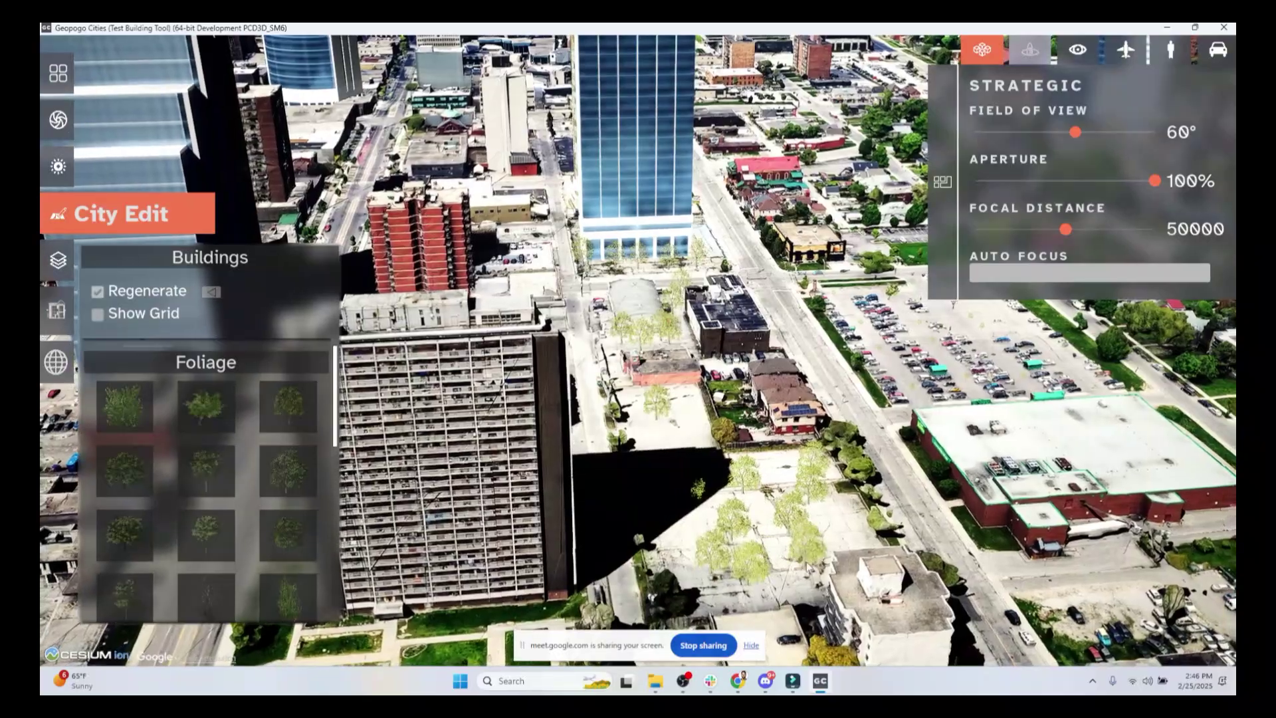
{"action": "key", "text": "s"}
{"action": "right_click_drag", "start_coordinate": [834, 518], "coordinate": [632, 485]}
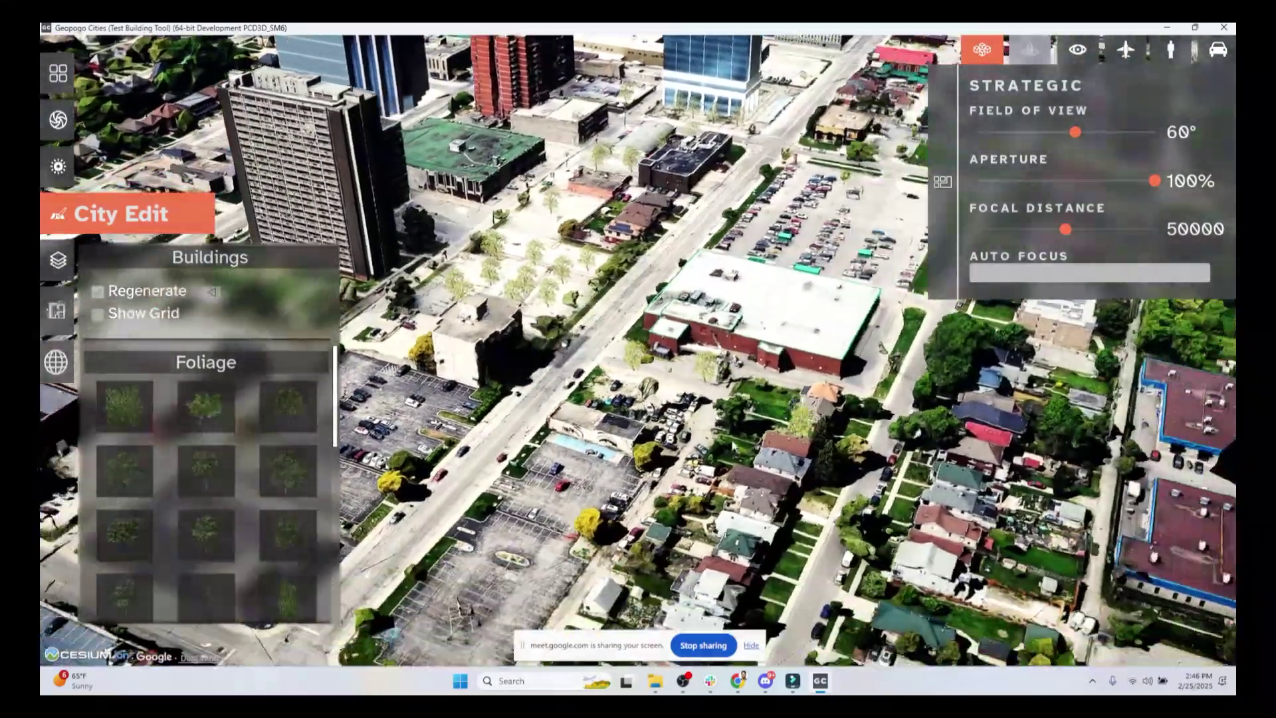
{"action": "key", "text": "s"}
{"action": "left_click", "coordinate": [577, 468]}
Place trees among the parked cars in the large car park and on the green lawn across the street
{"action": "key", "text": "w"}
{"action": "left_click", "coordinate": [828, 589]}
{"action": "left_click", "coordinate": [863, 537]}
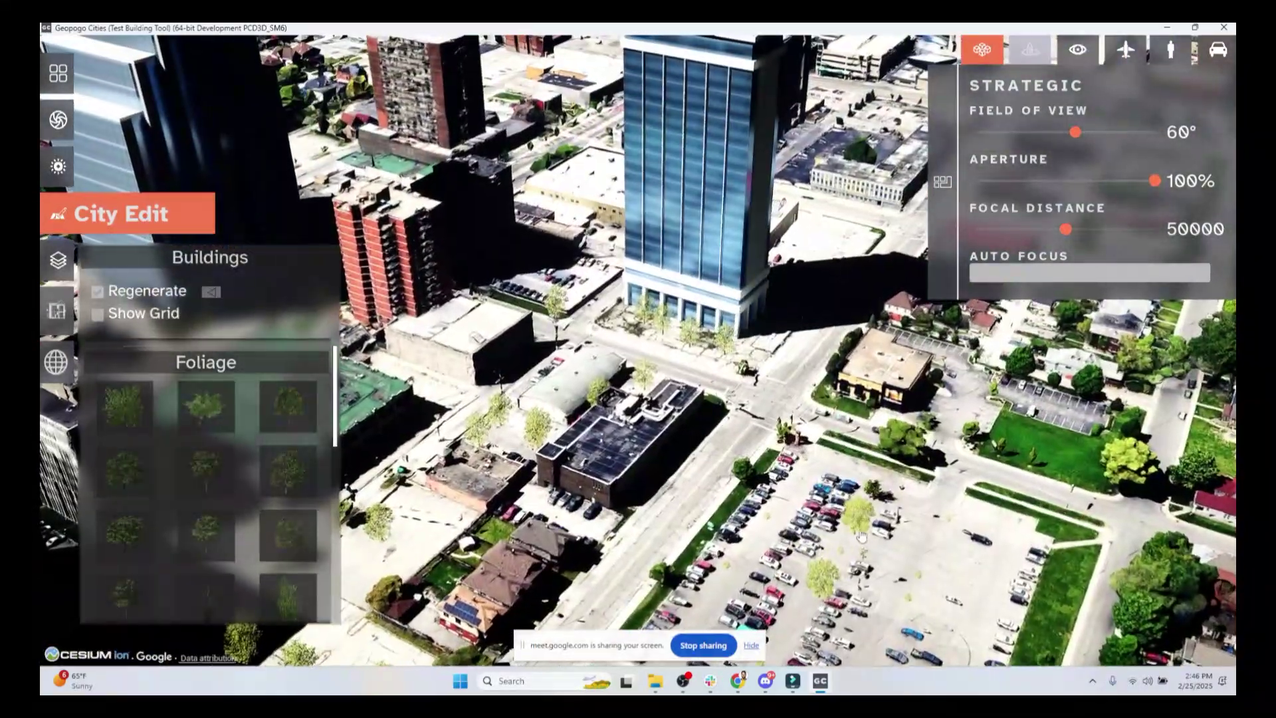
{"action": "left_click", "coordinate": [931, 560]}
{"action": "left_click", "coordinate": [958, 577]}
{"action": "key", "text": "s"}
{"action": "left_click", "coordinate": [691, 319]}
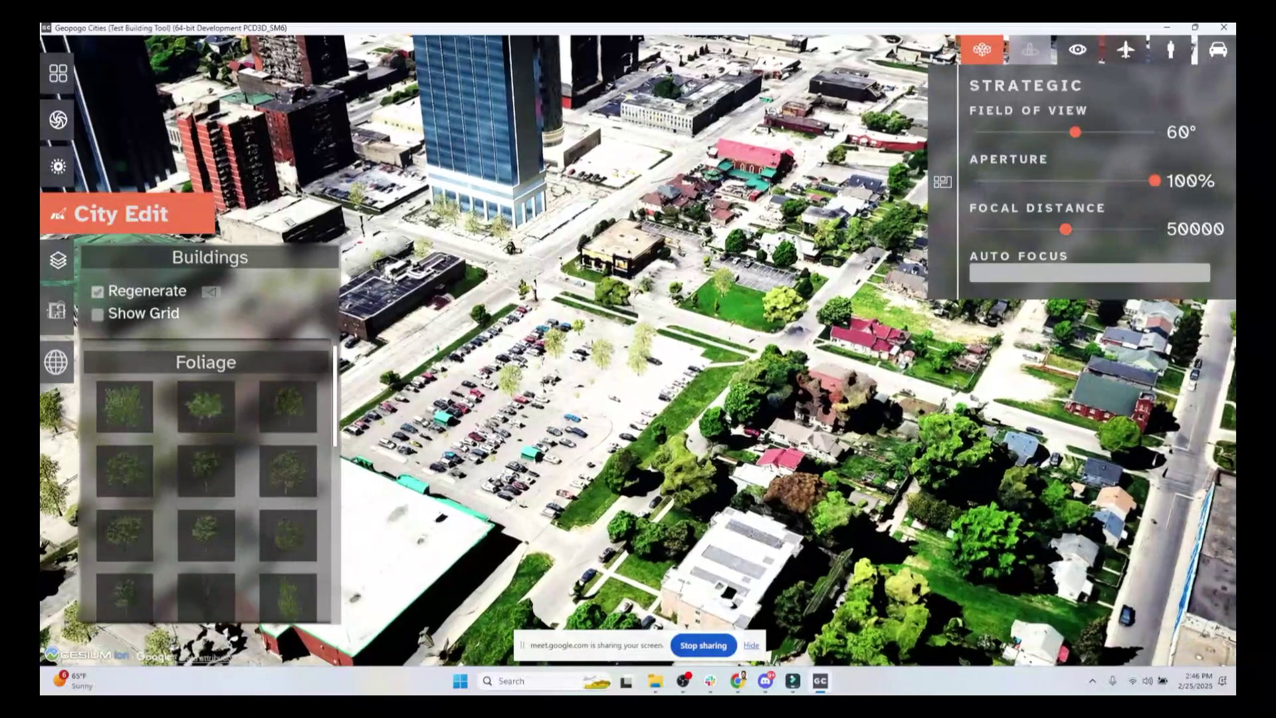
{"action": "left_click", "coordinate": [707, 333]}
Browse the foliage library and place more trees around the arched-roof building and the street corner by the blue glass tower
{"action": "key", "text": "a"}
{"action": "scroll", "coordinate": [271, 476], "scroll_direction": "down", "scroll_amount": 12}
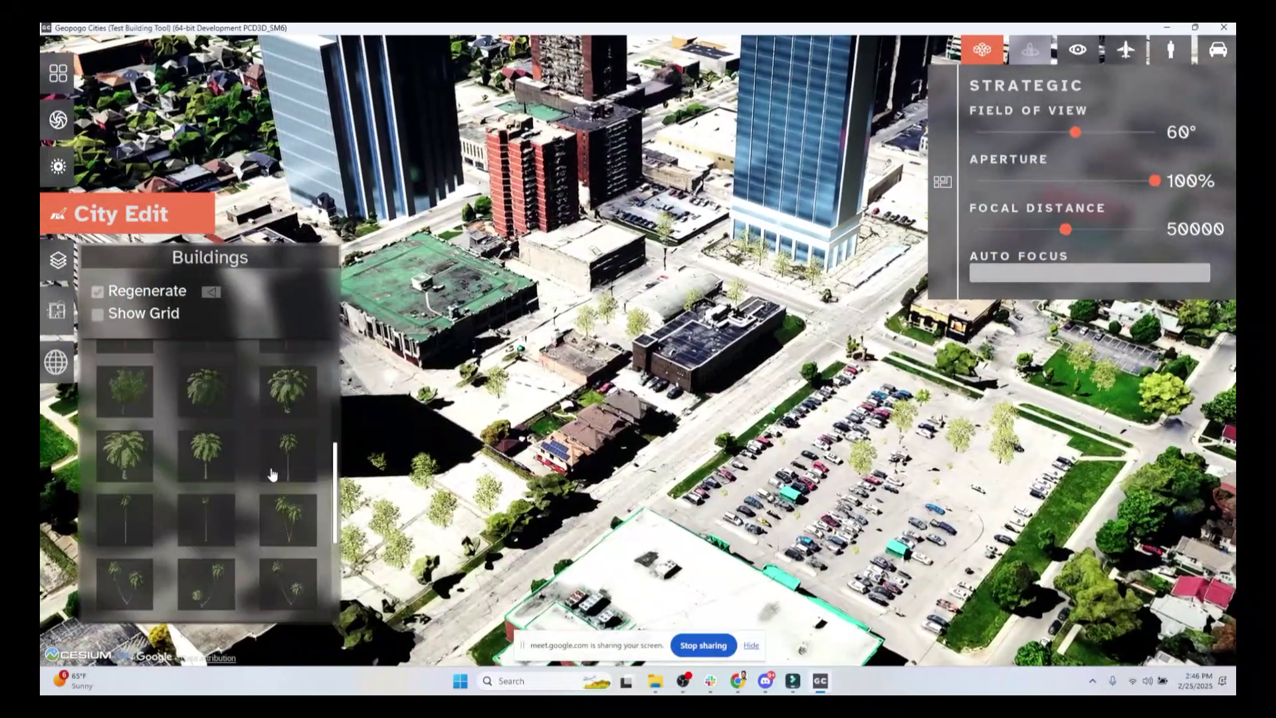
{"action": "scroll", "coordinate": [284, 521], "scroll_direction": "up", "scroll_amount": 1}
{"action": "scroll", "coordinate": [285, 521], "scroll_direction": "up", "scroll_amount": 3}
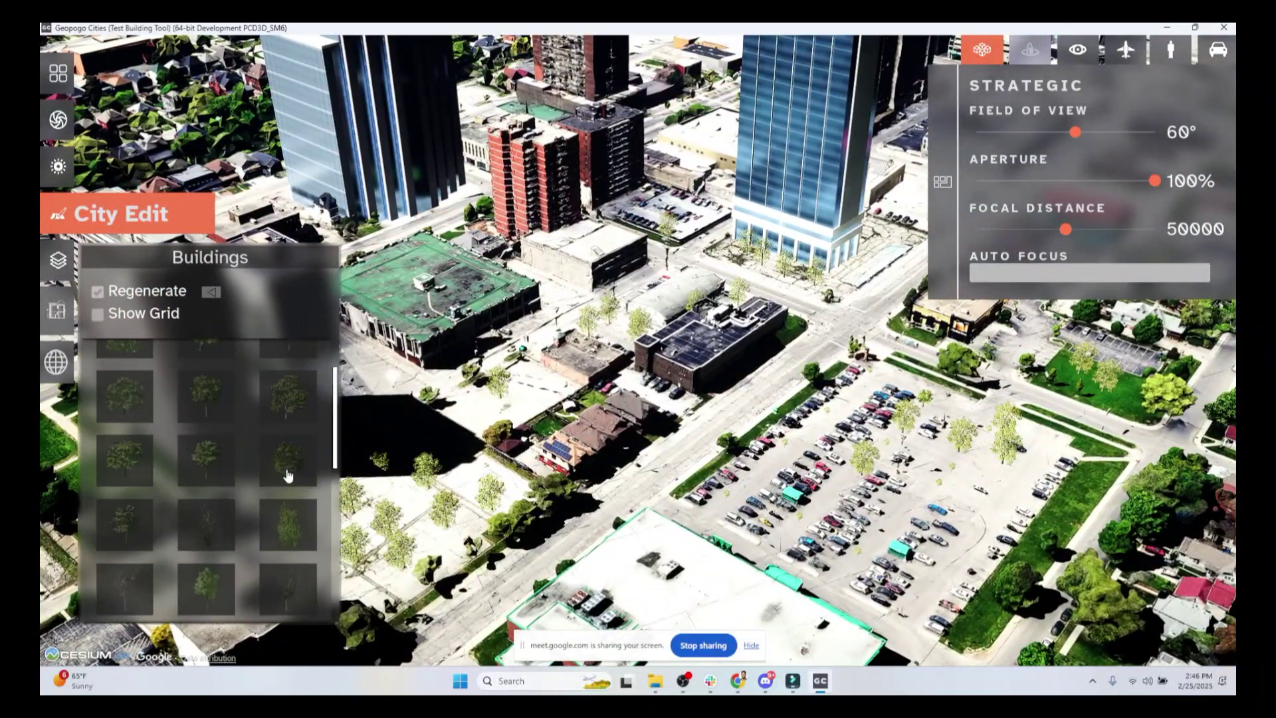
{"action": "middle_click_drag", "start_coordinate": [604, 343], "coordinate": [613, 358]}
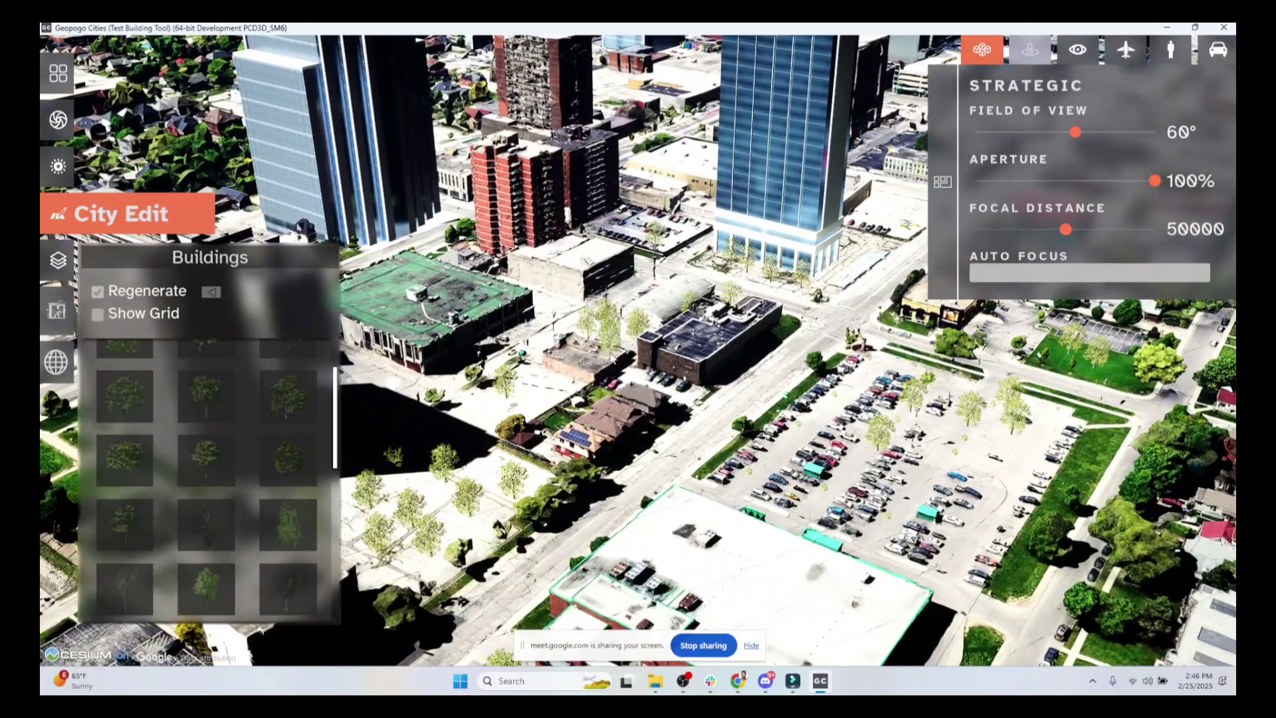
{"action": "key", "text": "w"}
{"action": "key", "text": "d"}
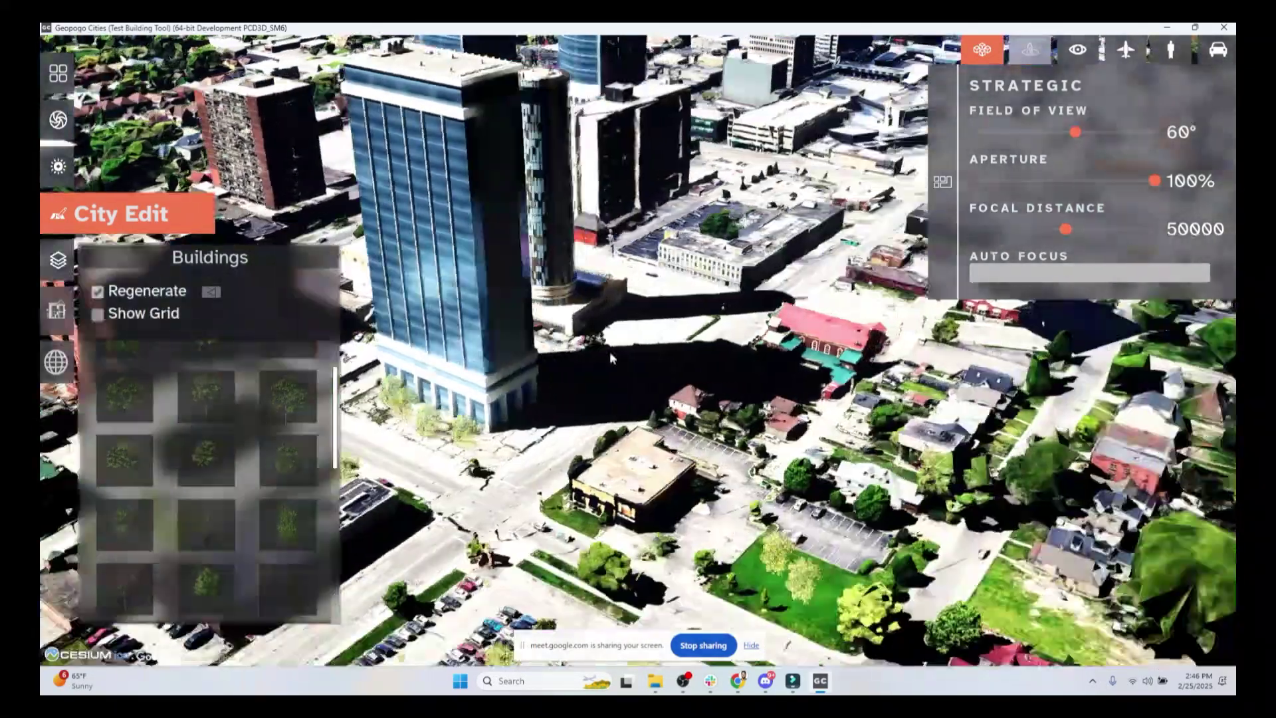
{"action": "key", "text": "a"}
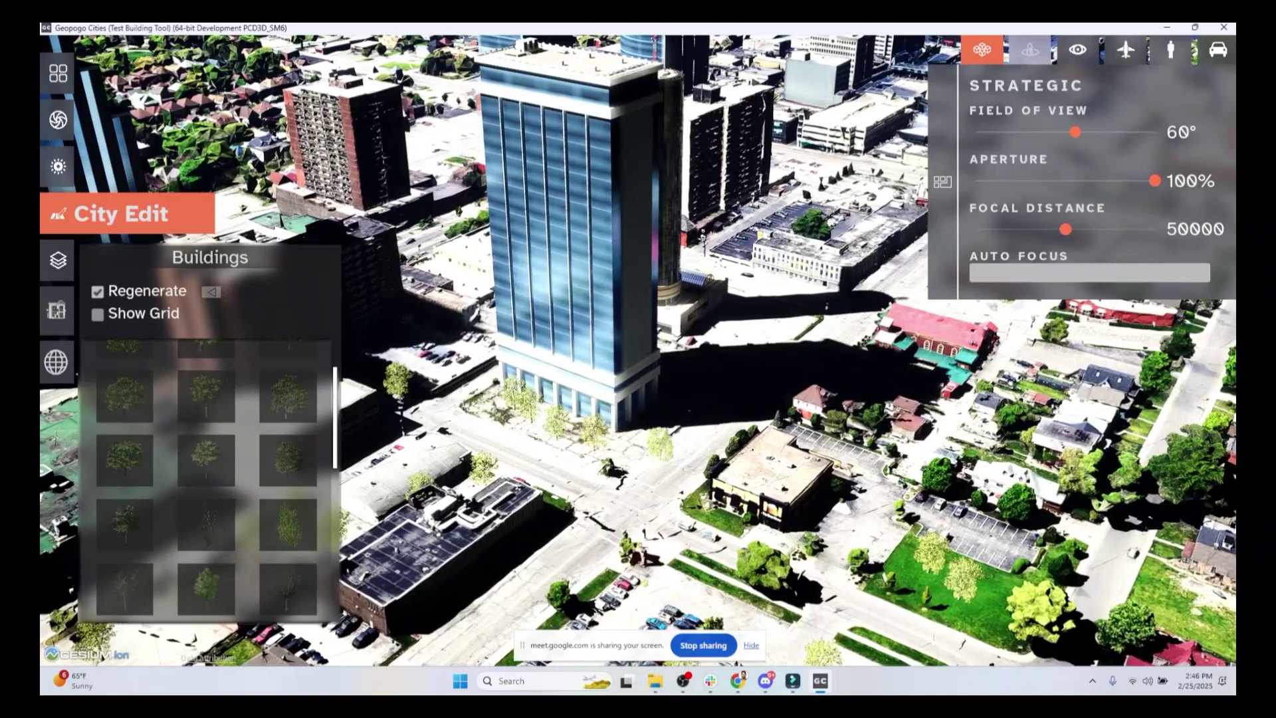
{"action": "middle_click_drag", "start_coordinate": [656, 447], "coordinate": [660, 460]}
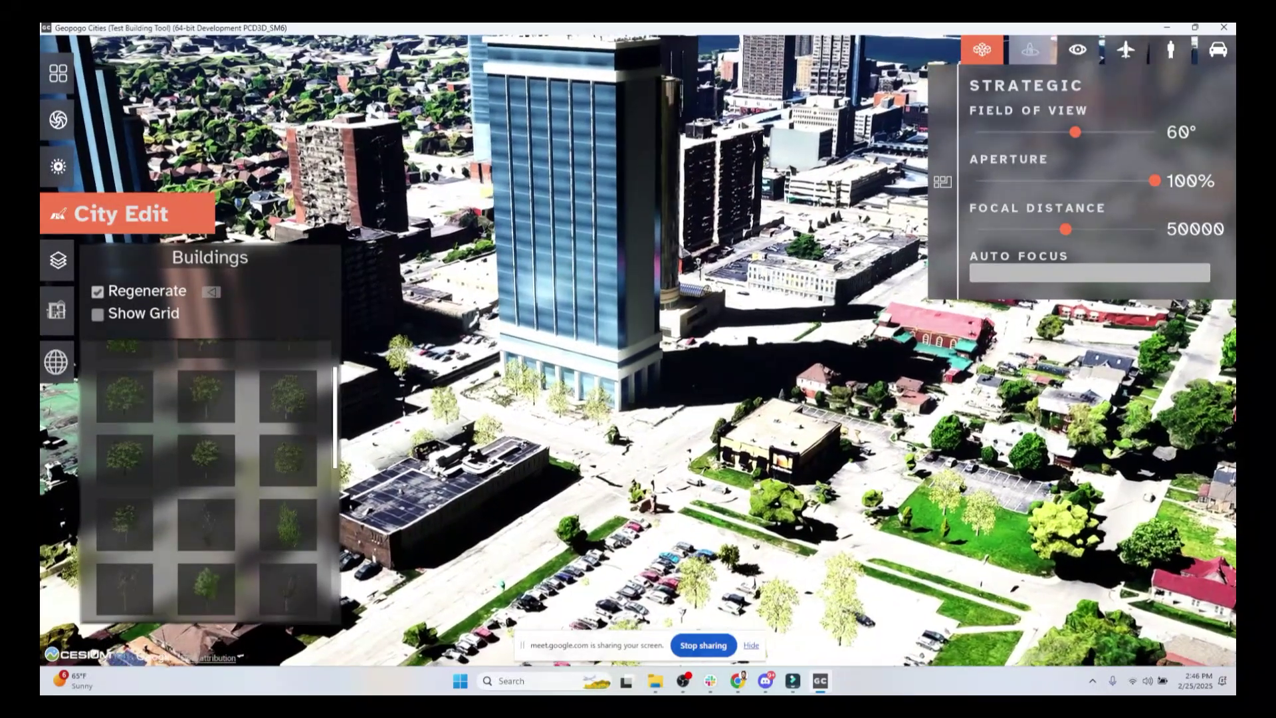
Turn off Regenerate and close the City Edit tools
{"action": "middle_click_drag", "start_coordinate": [129, 293], "coordinate": [131, 294]}
{"action": "left_click", "coordinate": [131, 294]}
{"action": "scroll", "coordinate": [152, 359], "scroll_direction": "up", "scroll_amount": 2}
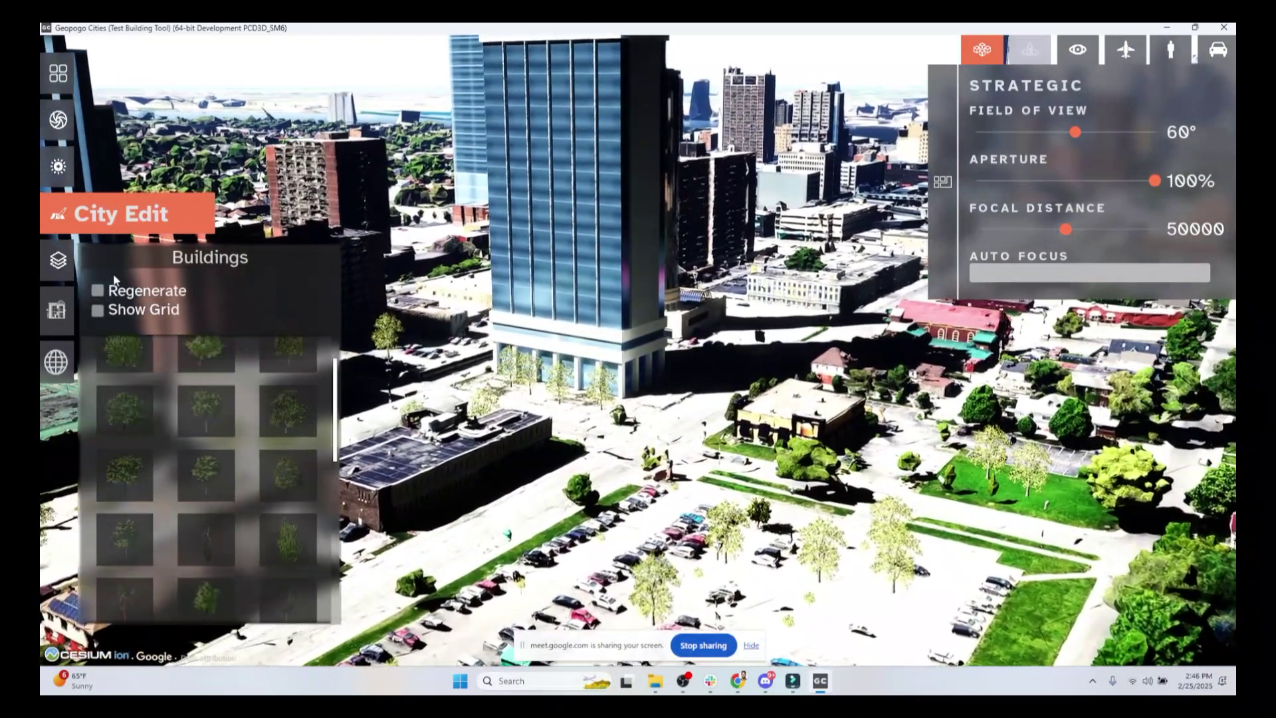
{"action": "left_click", "coordinate": [69, 268]}
{"action": "scroll", "coordinate": [1195, 94], "scroll_direction": "up", "scroll_amount": 6}
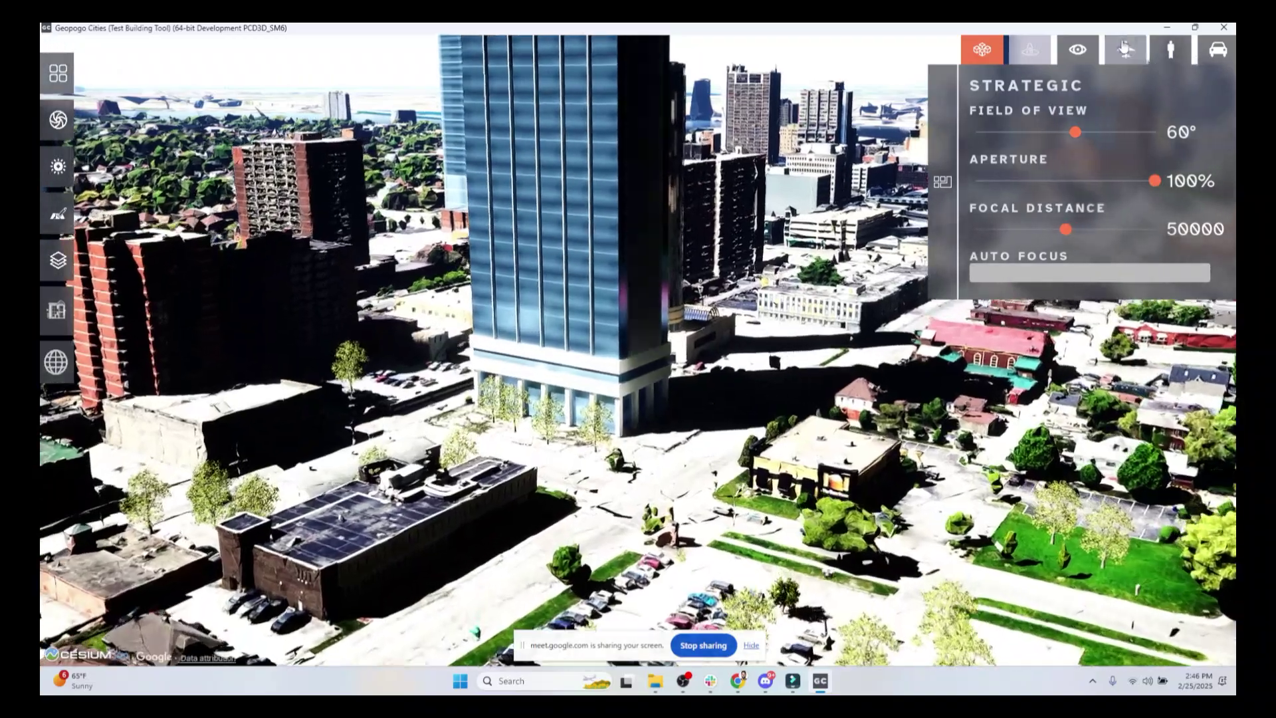
{"action": "scroll", "coordinate": [1124, 56], "scroll_direction": "down", "scroll_amount": 4}
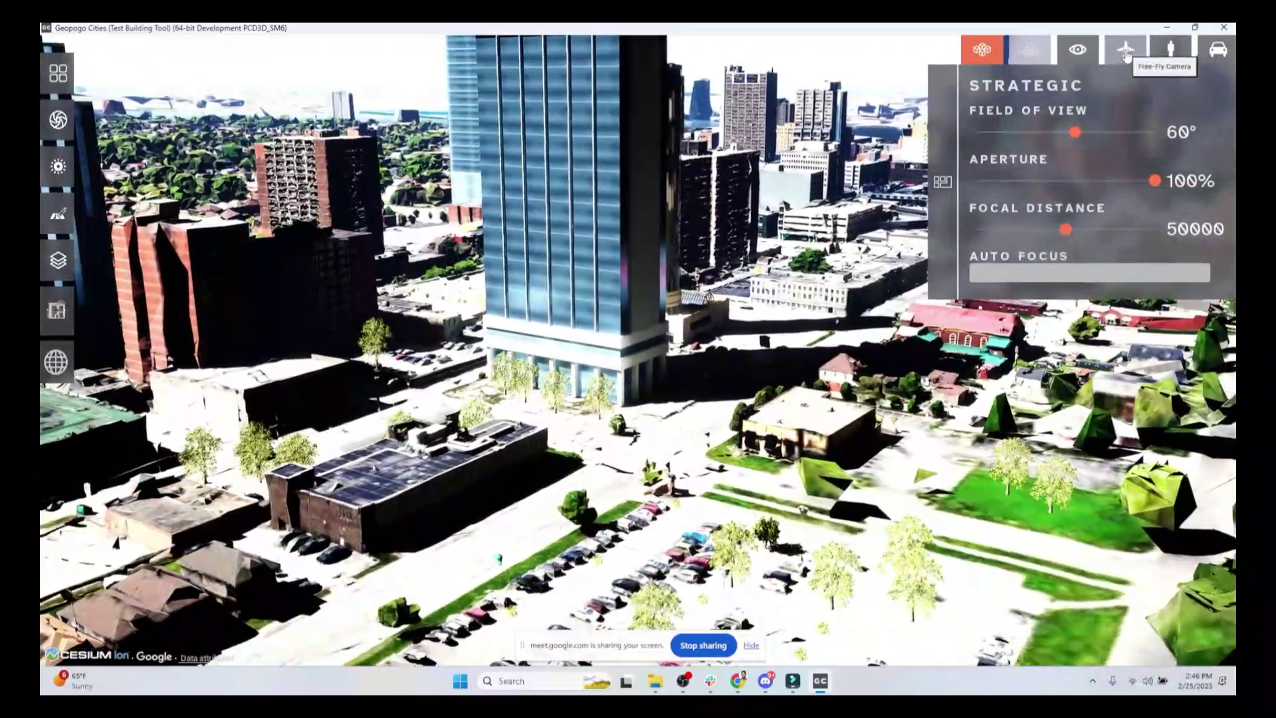
Switch to the Free-Fly camera and fly around the downtown towers, descending to street level beside the blue glass tower
{"action": "left_click", "coordinate": [1125, 50]}
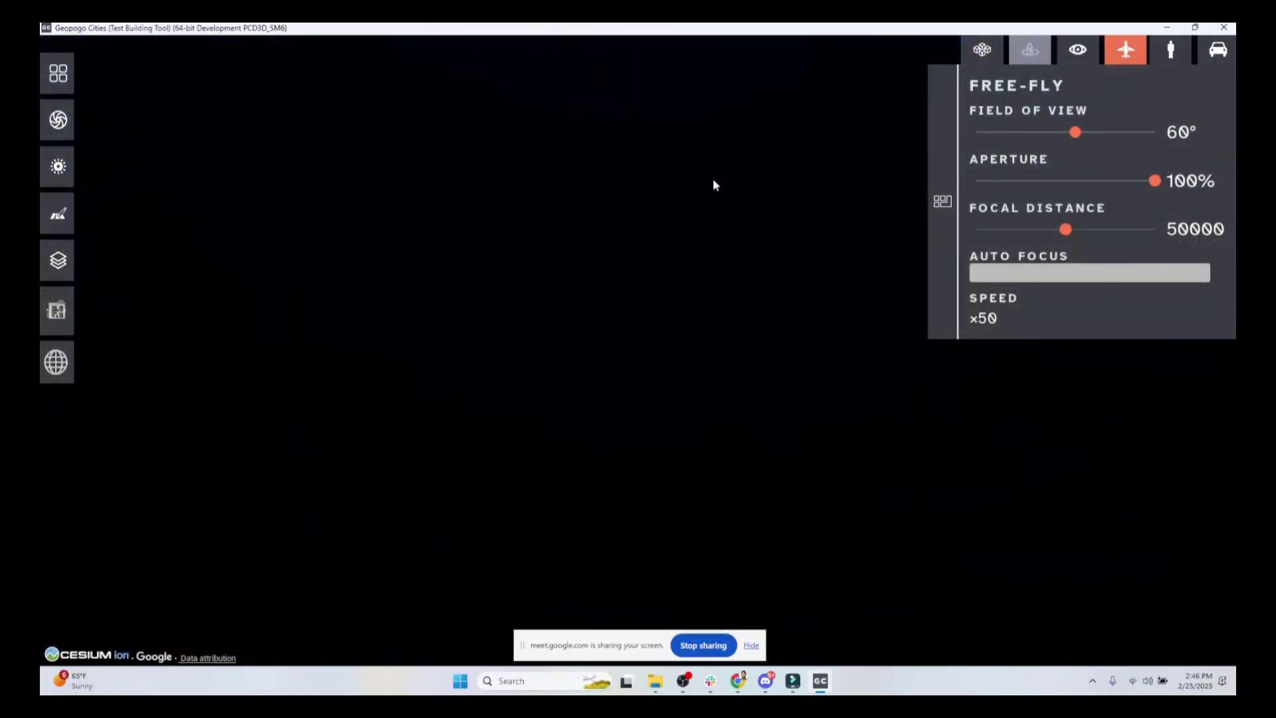
{"action": "key", "text": "s"}
{"action": "key", "text": "s"}
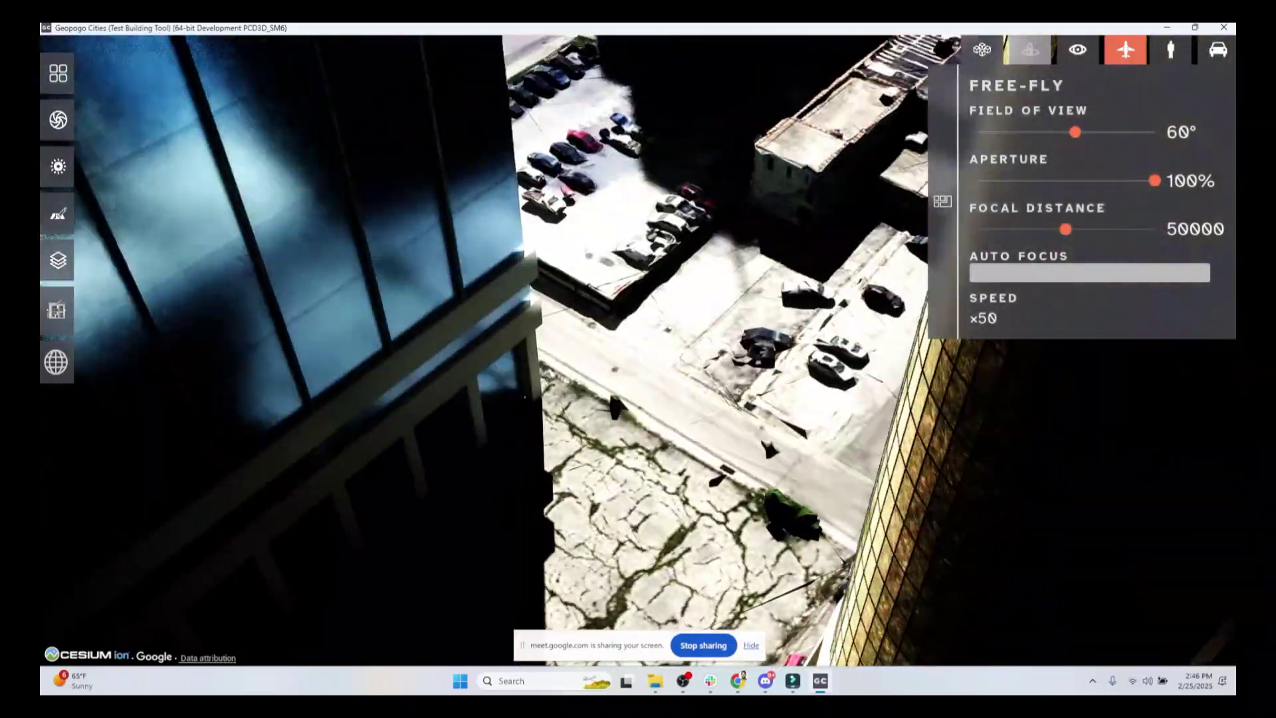
{"action": "key", "text": "s"}
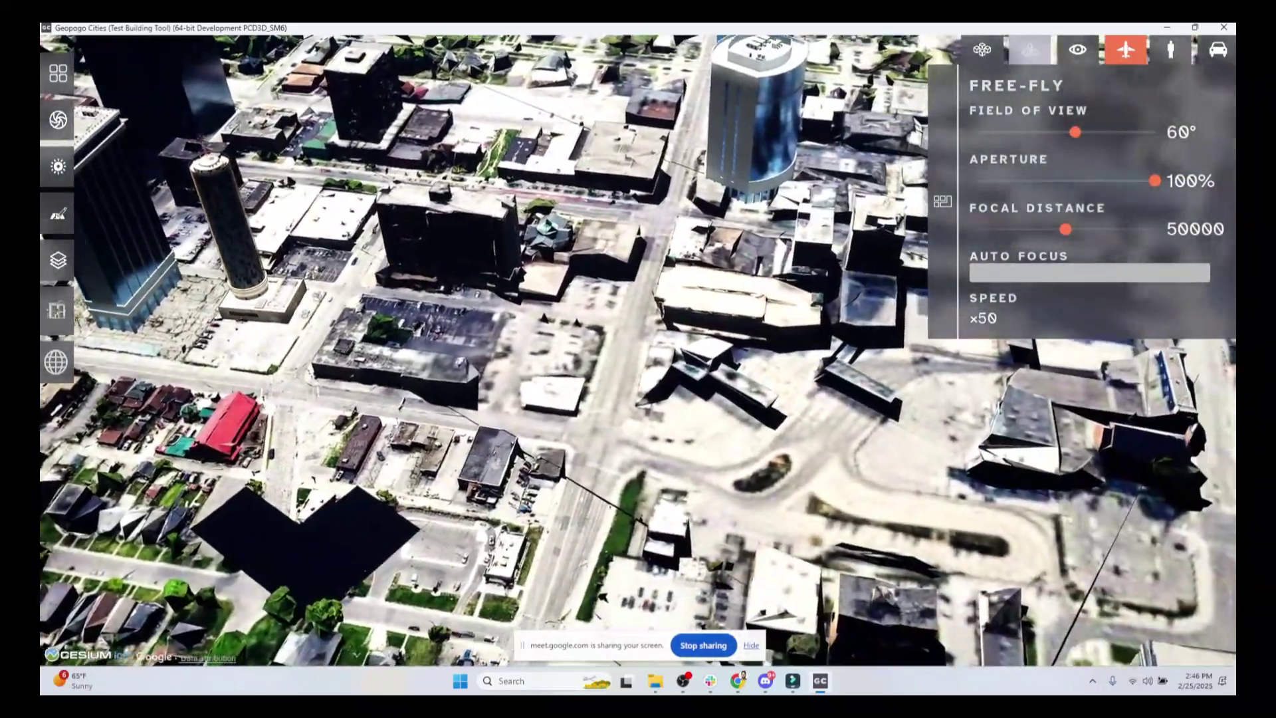
{"action": "key", "text": "w"}
{"action": "key", "text": "w"}
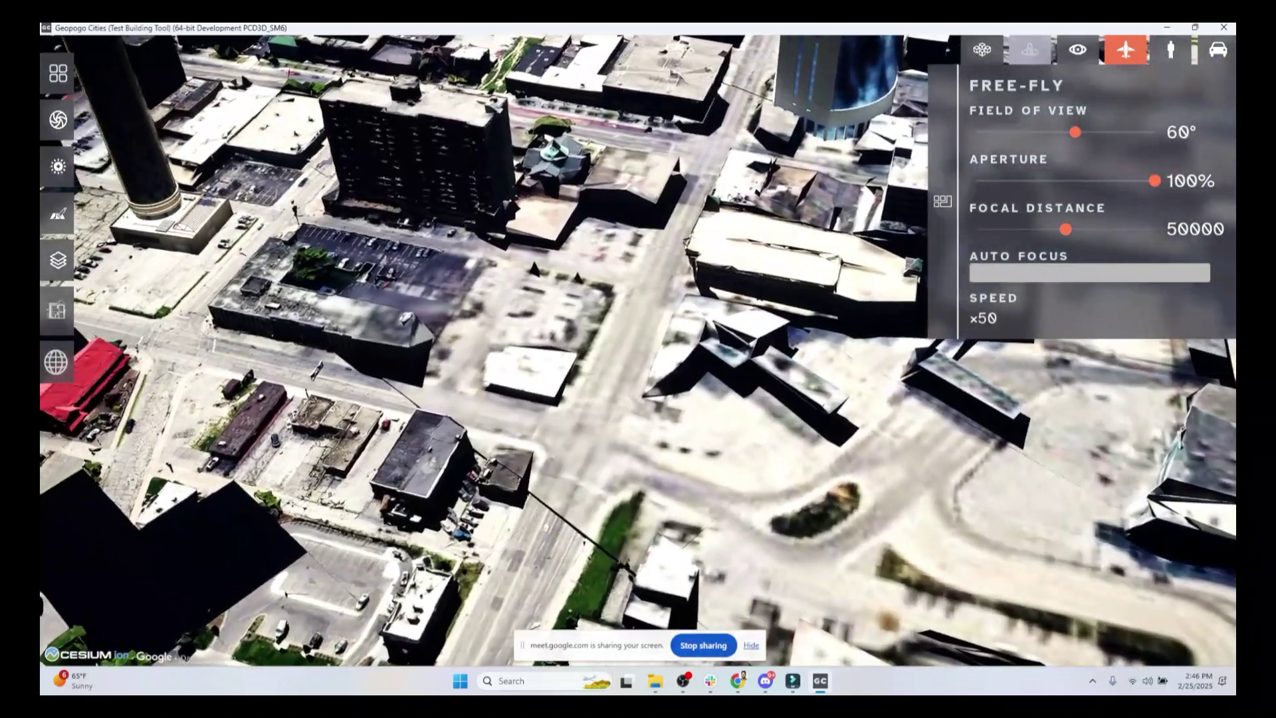
{"action": "key", "text": "w"}
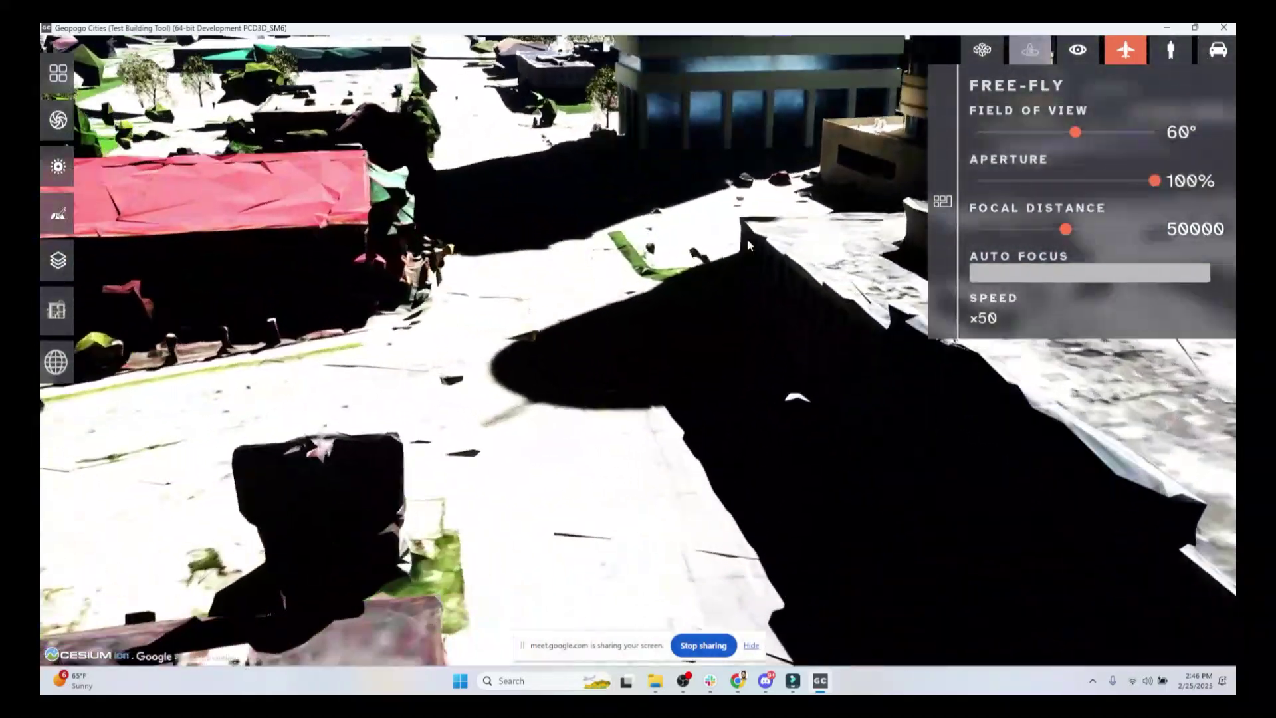
{"action": "key", "text": "w"}
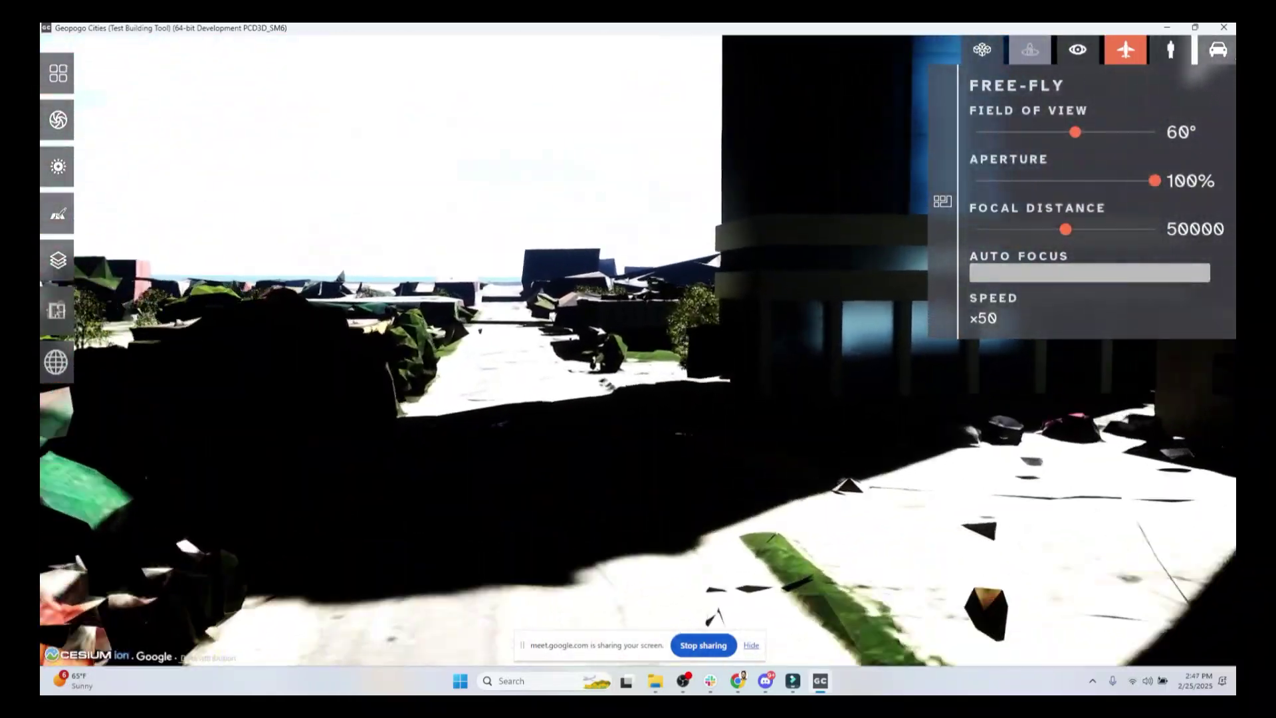
Switch to the Third-Person camera, set its field of view to 100°, and run the character along the street
{"action": "left_click", "coordinate": [1173, 53]}
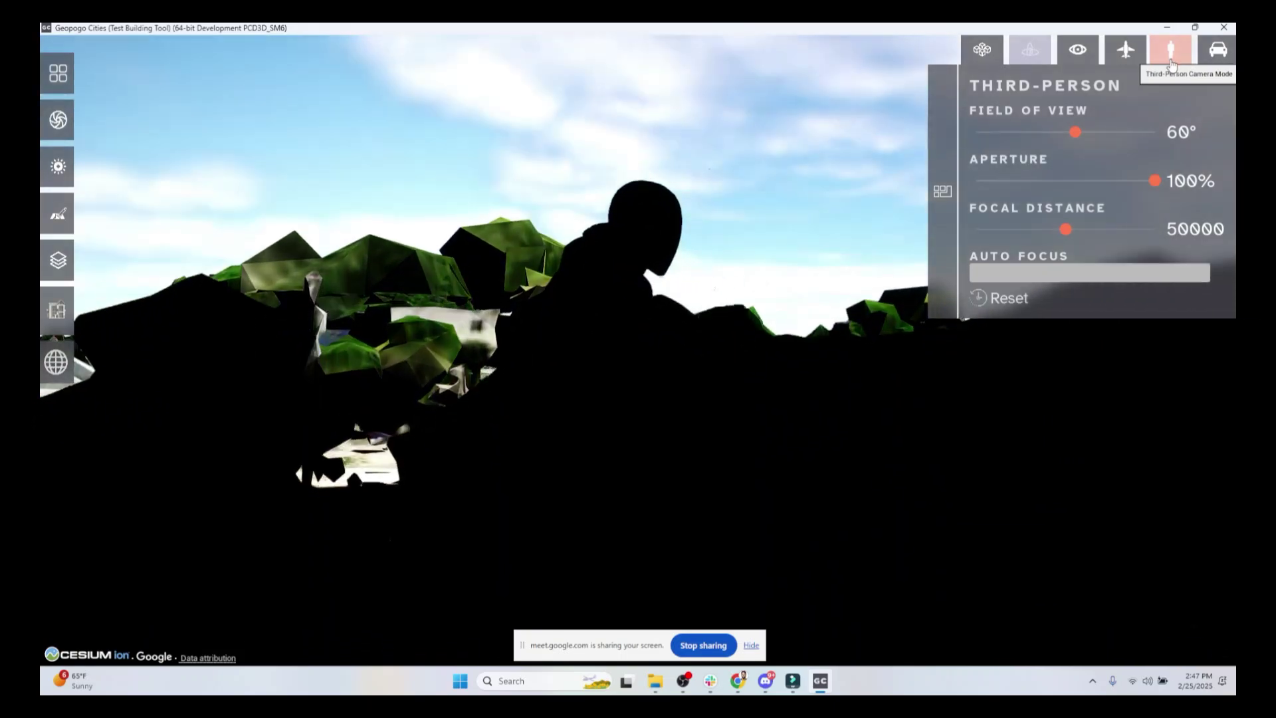
{"action": "left_click_drag", "start_coordinate": [1076, 131], "coordinate": [1155, 132]}
{"action": "key", "text": "w"}
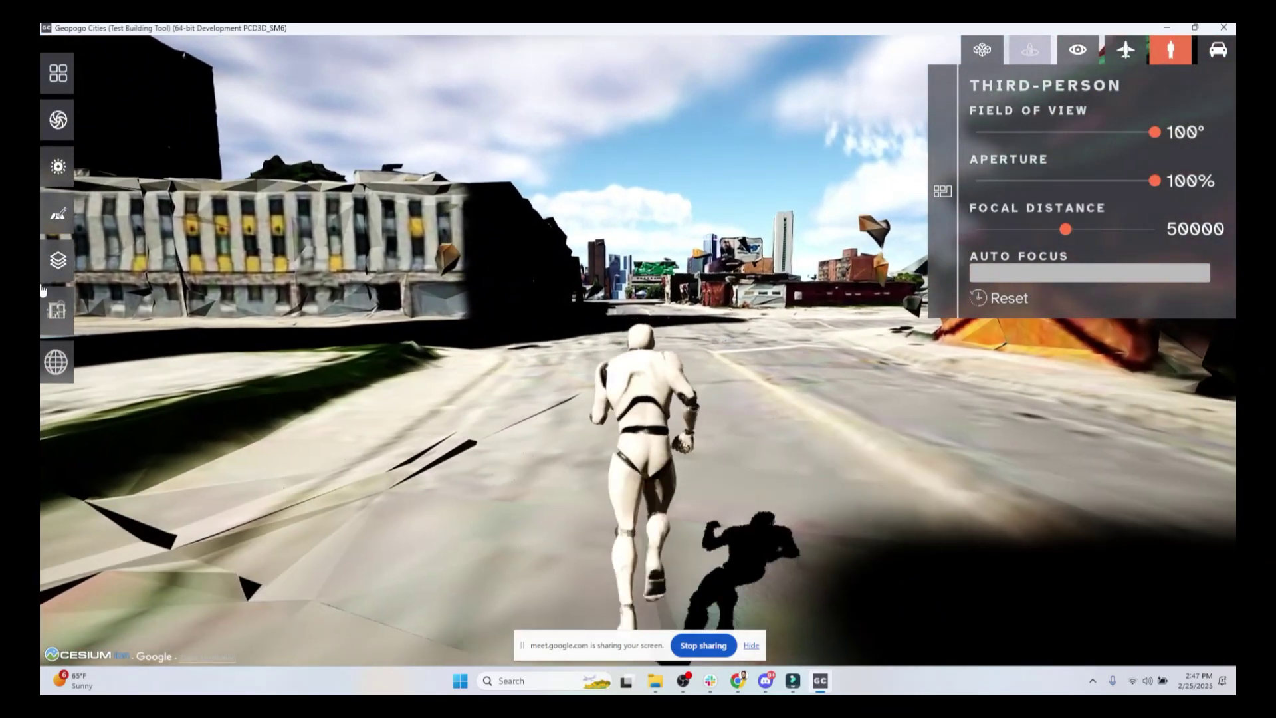
{"action": "key", "text": "w"}
{"action": "key", "text": "w"}
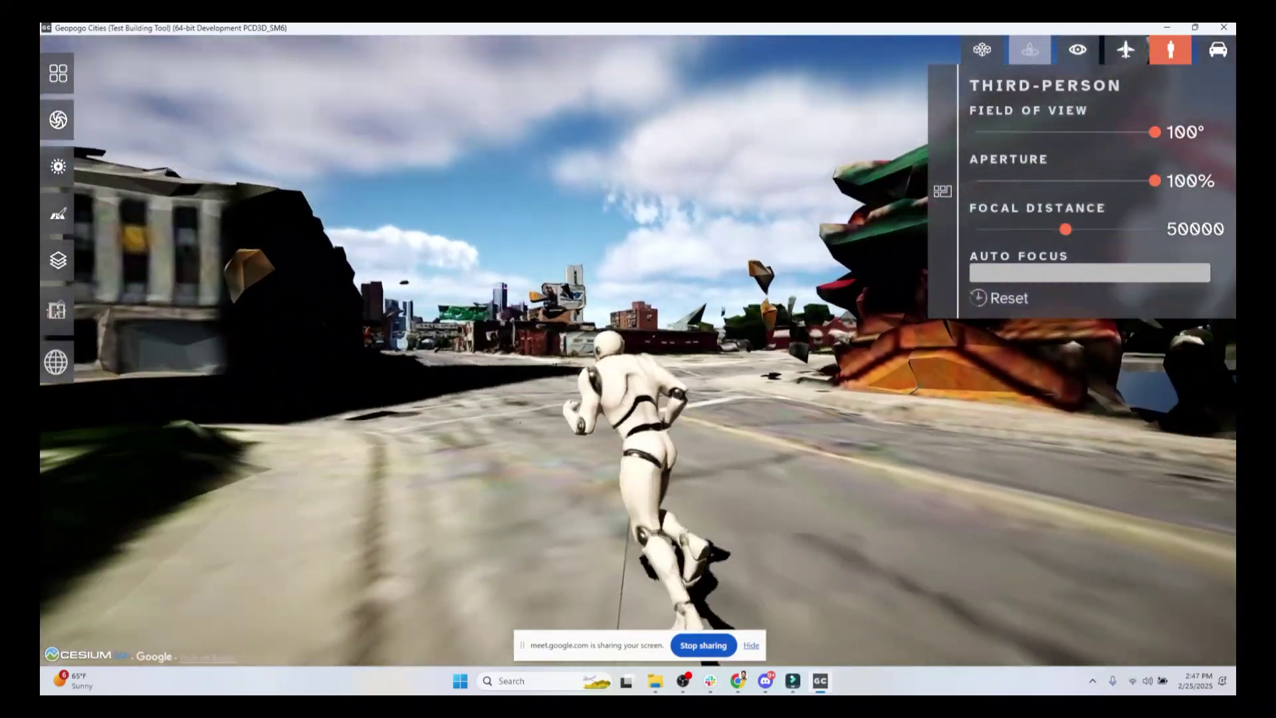
Run the character around the street intersection and change the time of day to late morning
{"action": "key", "text": "w"}
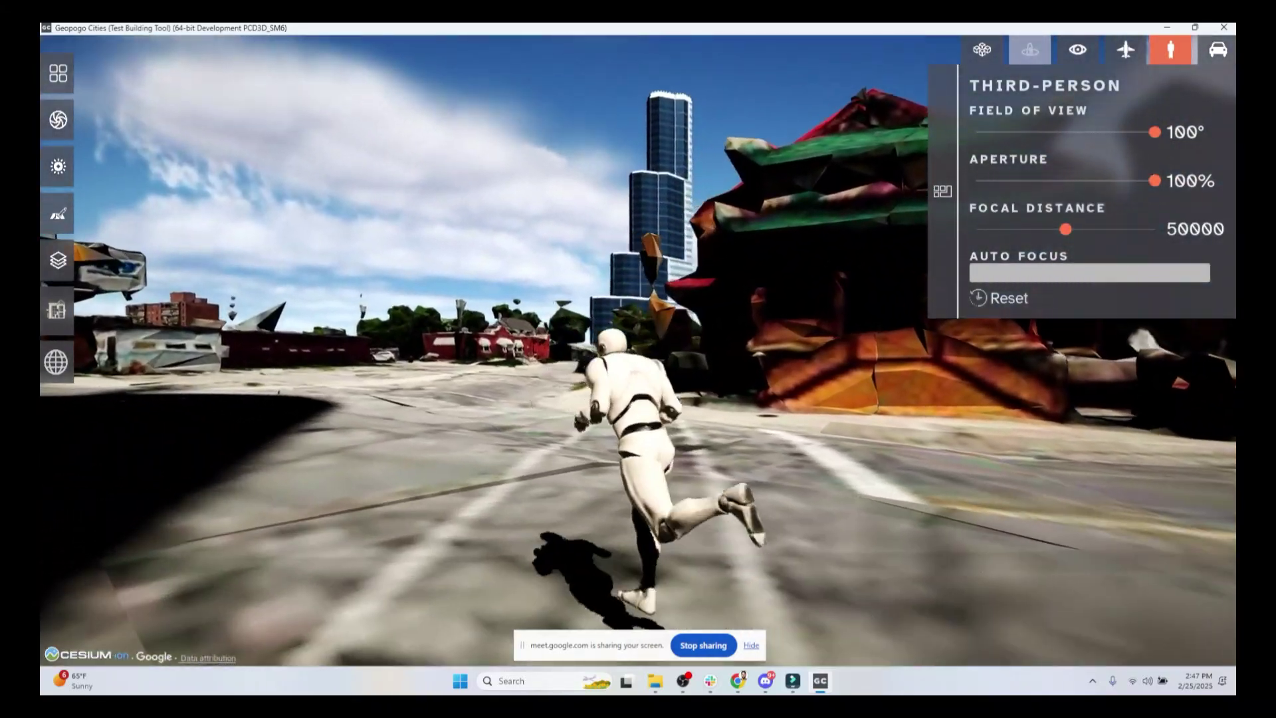
{"action": "key", "text": "w"}
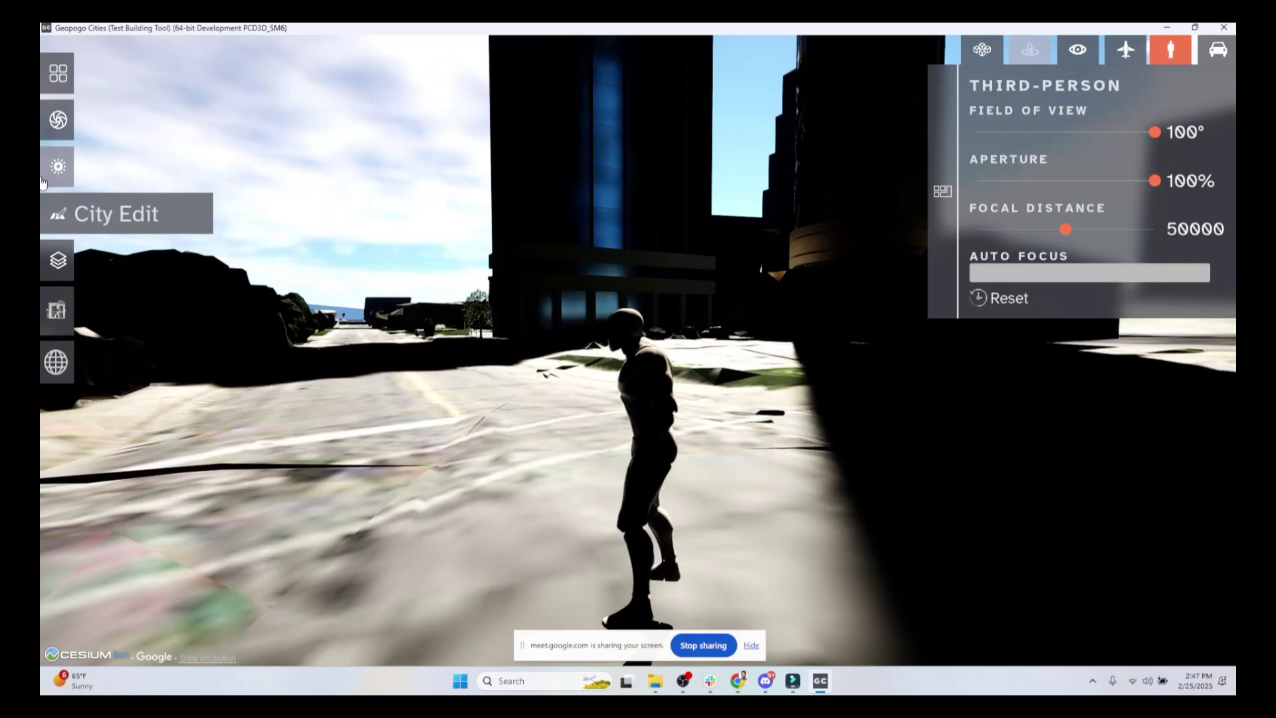
{"action": "left_click", "coordinate": [44, 178]}
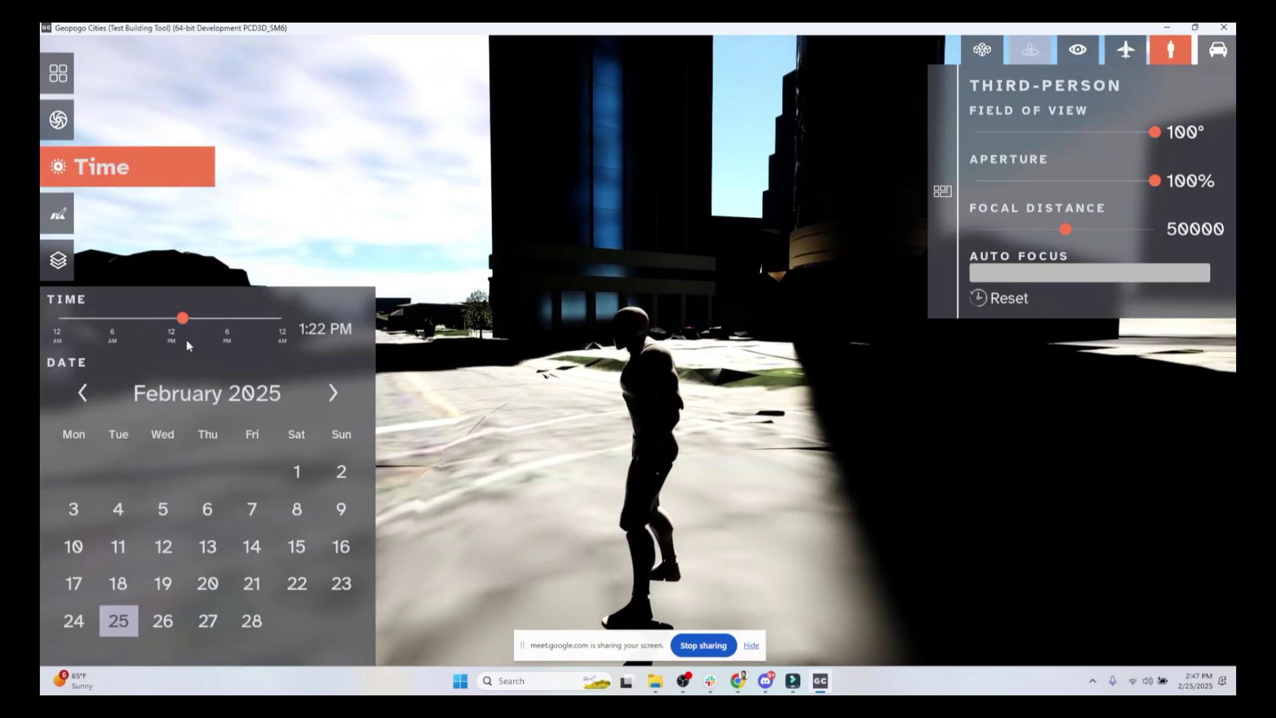
{"action": "mouse_move", "coordinate": [182, 322]}
{"action": "left_mouse_down"}
{"action": "mouse_move", "coordinate": [135, 319]}
{"action": "mouse_move", "coordinate": [157, 319]}
{"action": "left_mouse_up"}
{"action": "left_click", "coordinate": [127, 211]}
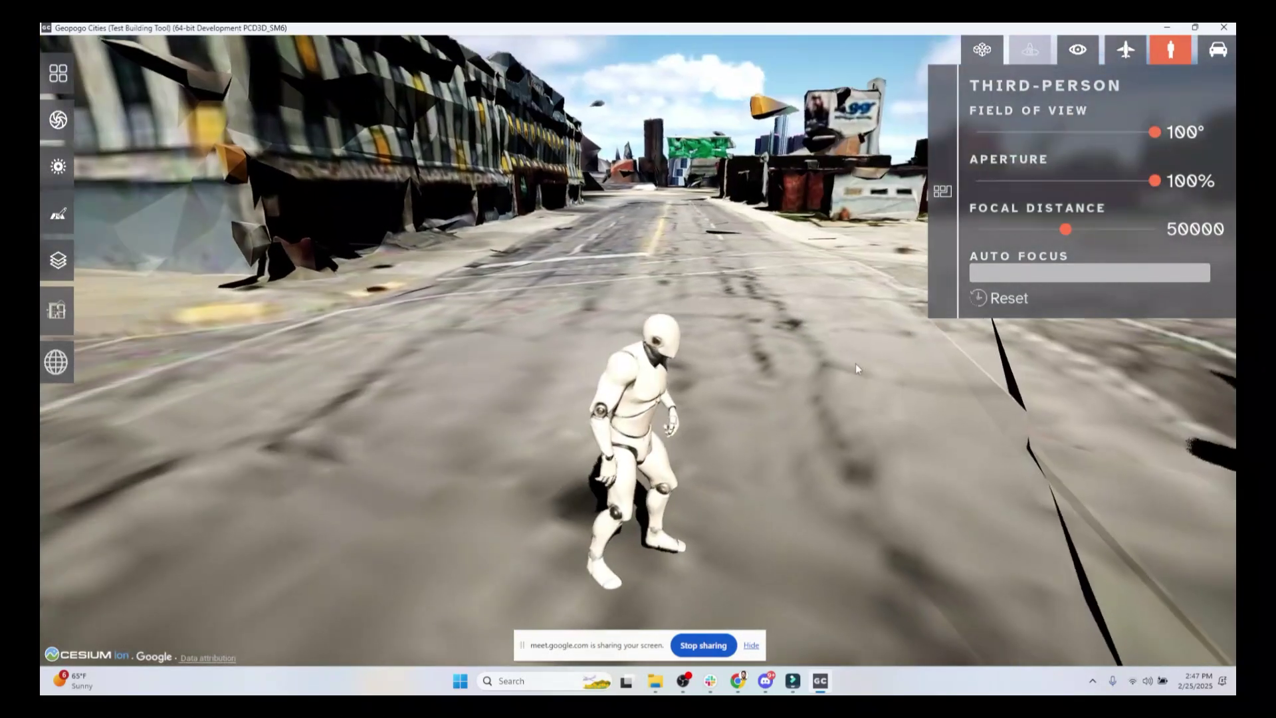
Run the character around the intersection to view the grey-and-yellow corner building and the towers at street level
{"action": "key", "text": "w"}
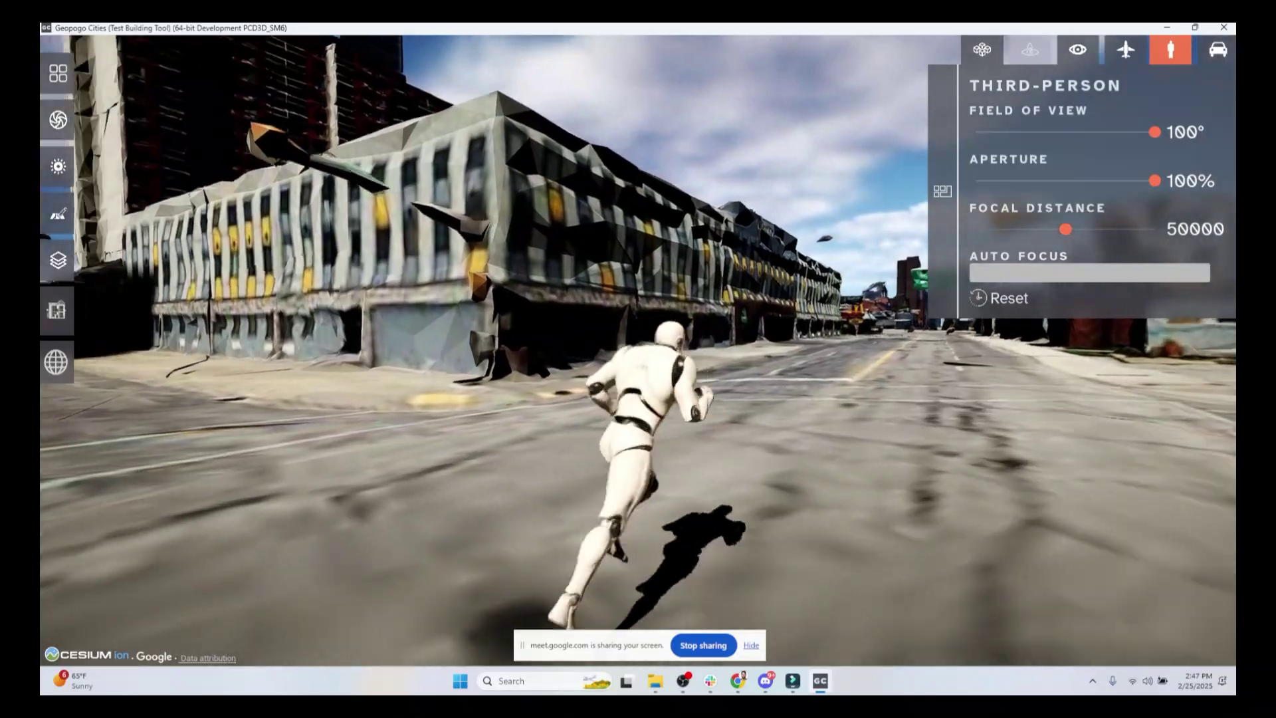
{"action": "key", "text": "w"}
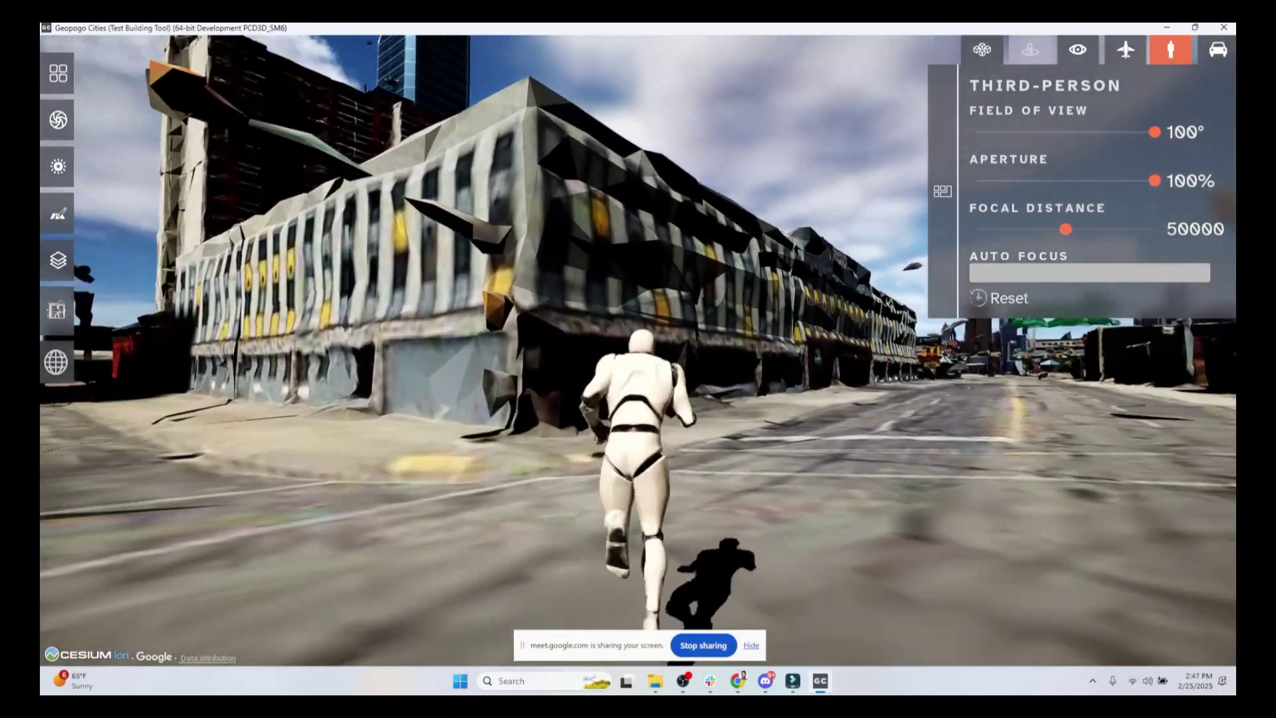
{"action": "key", "text": "w"}
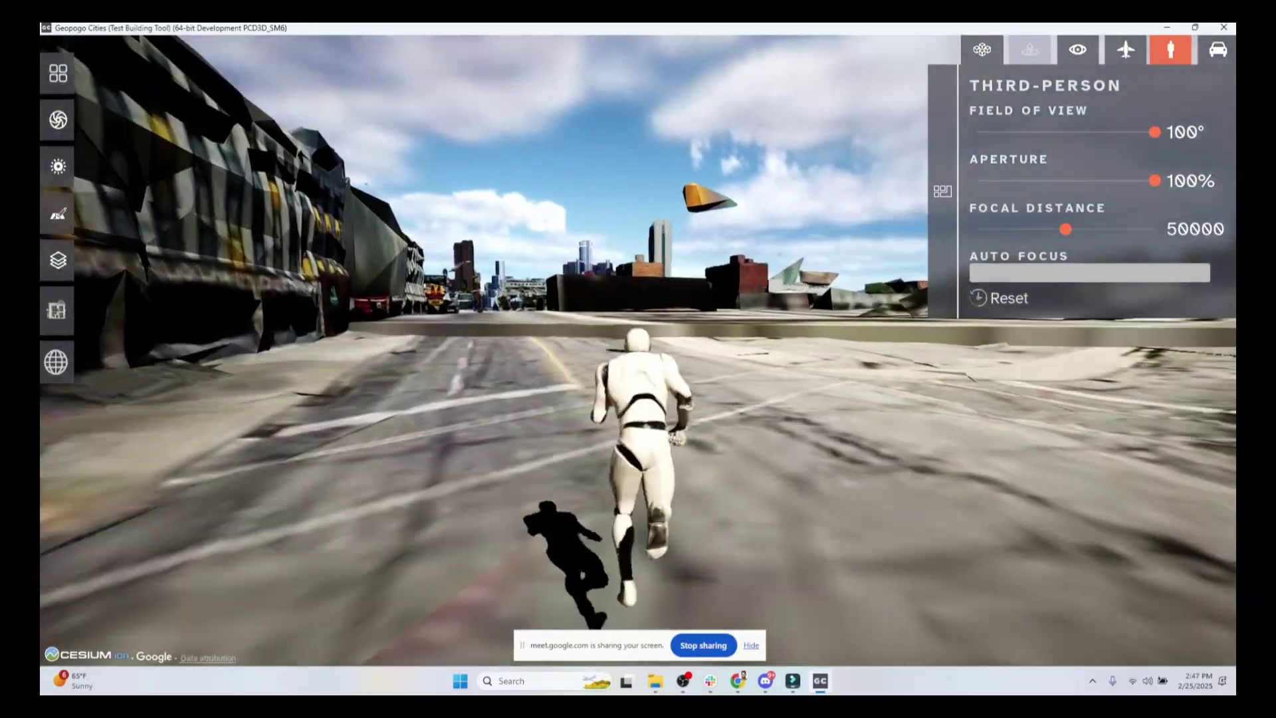
{"action": "key", "text": "w"}
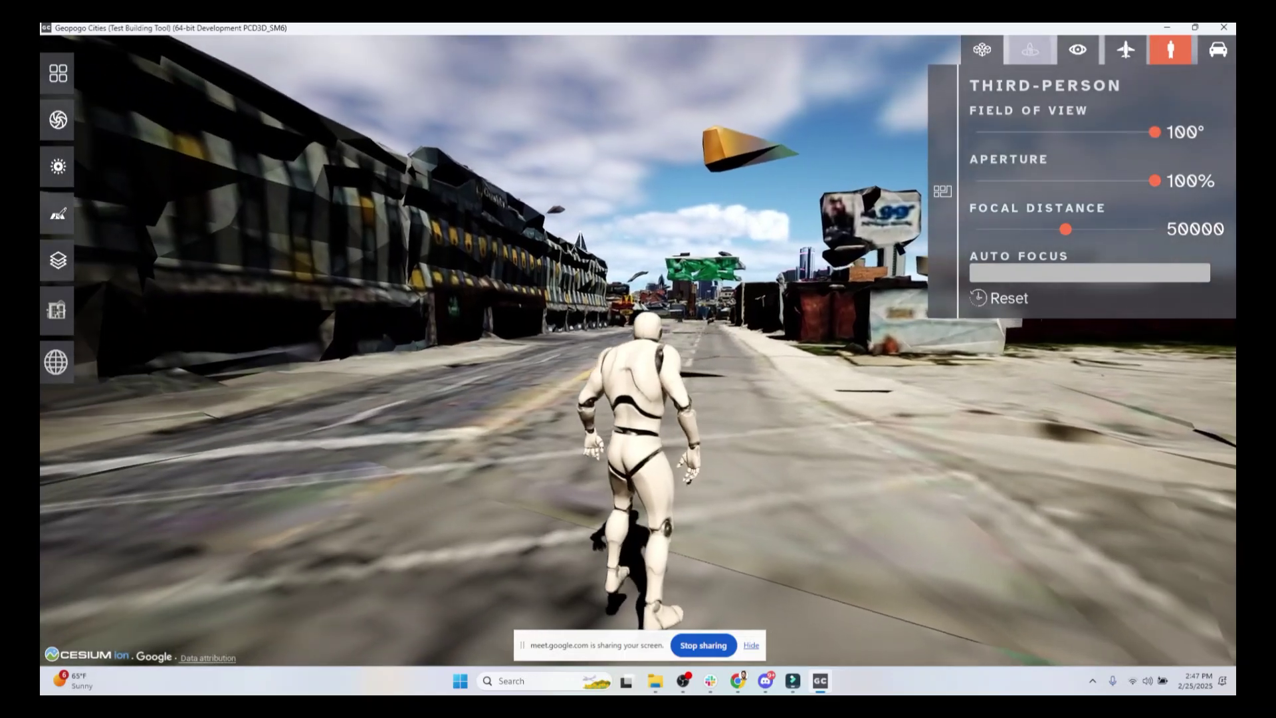
{"action": "key", "text": "w"}
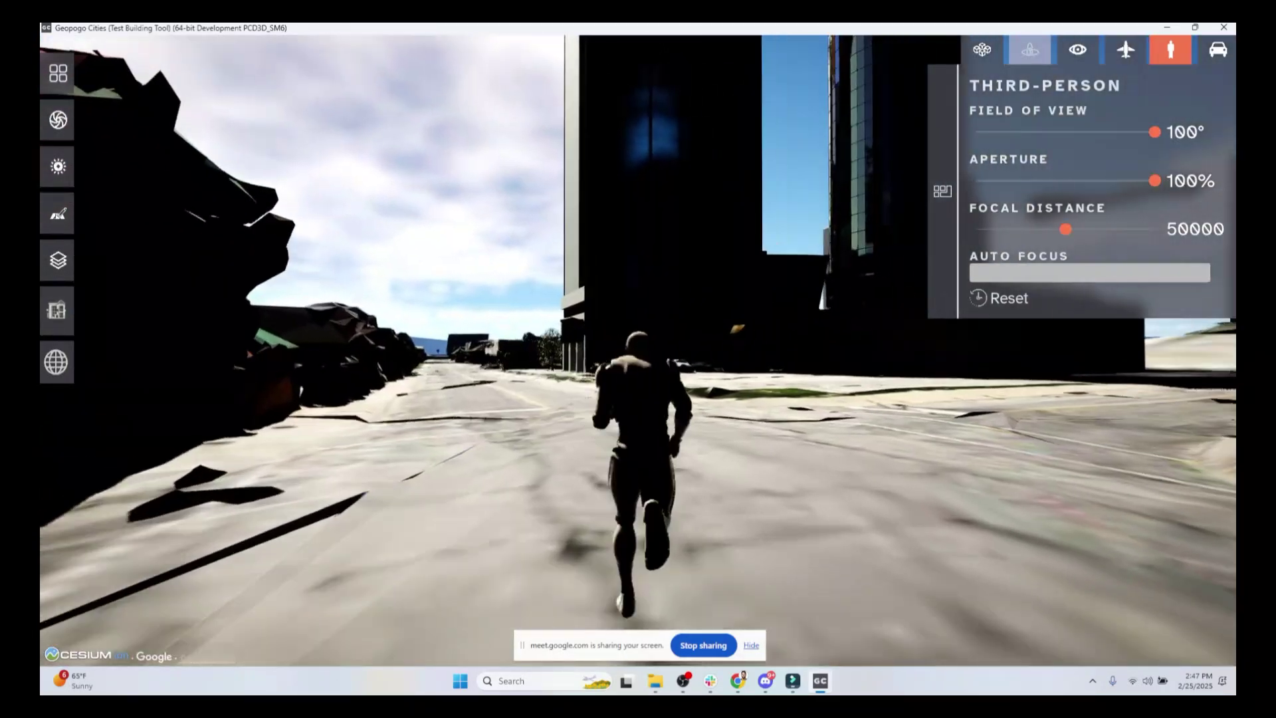
{"action": "key", "text": "w"}
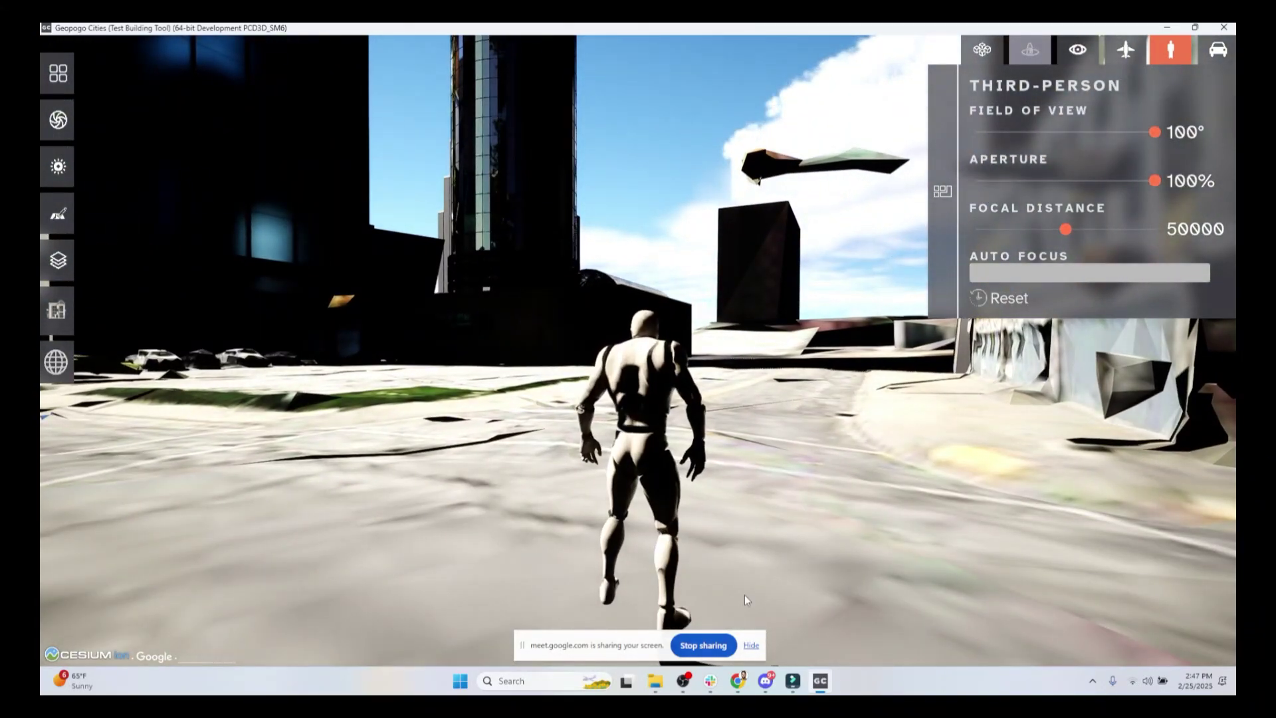
Hide the OBS window and frame the residential blocks beside the blue glass towers with the Strategic camera
{"action": "key", "text": "alt+Tab"}
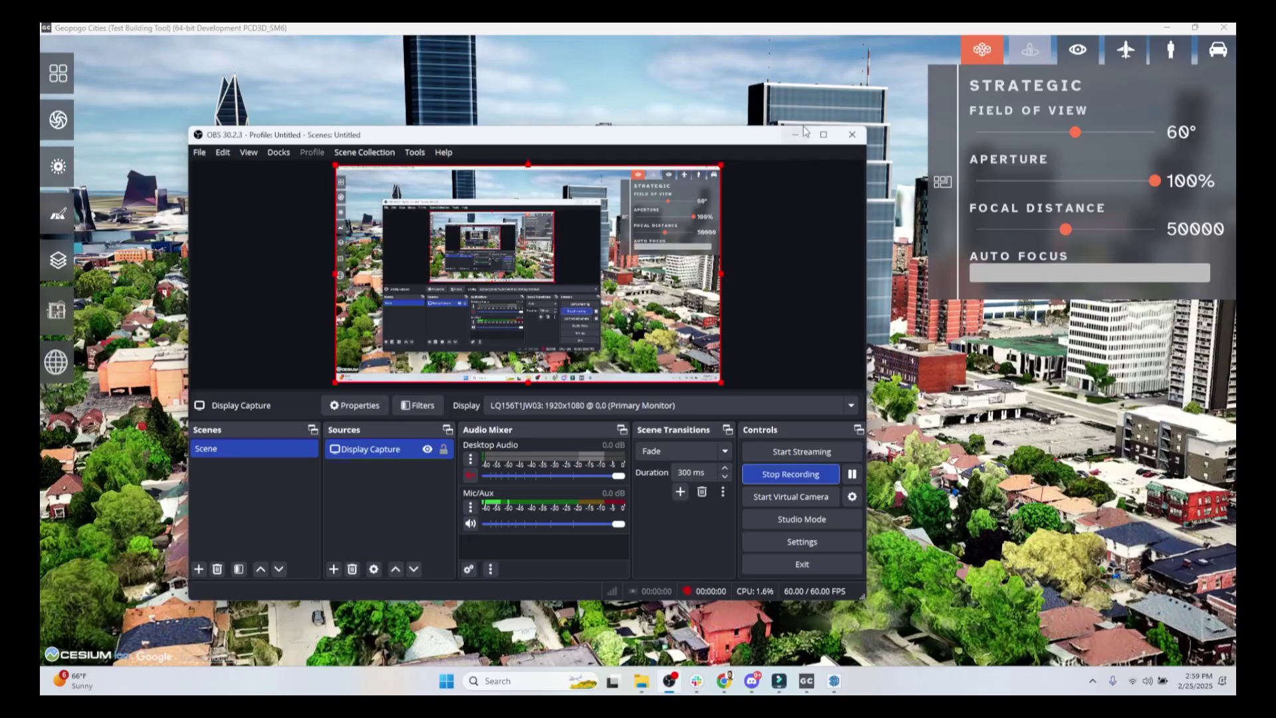
{"action": "left_click", "coordinate": [802, 133]}
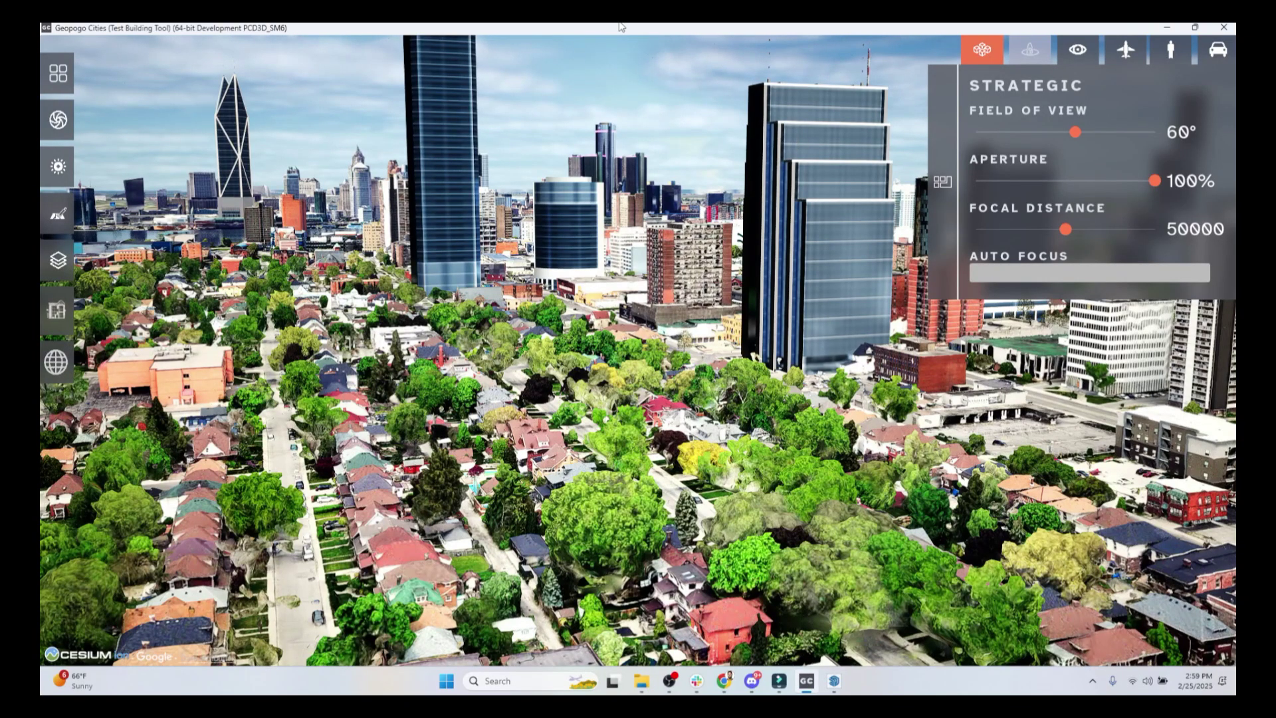
{"action": "middle_click_drag", "start_coordinate": [614, 358], "coordinate": [658, 448]}
{"action": "scroll", "coordinate": [615, 372], "scroll_direction": "up", "scroll_amount": 2}
{"action": "middle_click_drag", "start_coordinate": [614, 372], "coordinate": [599, 383]}
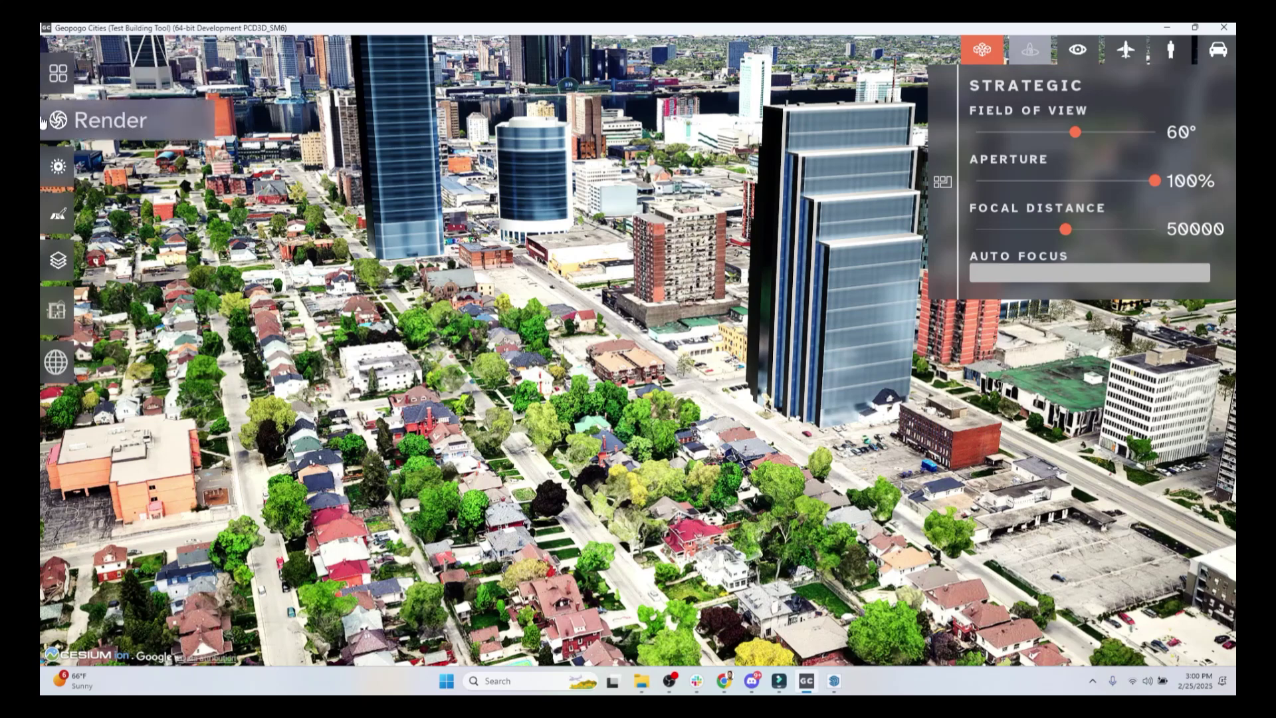
Import the tower GLB model from the test2 folder on the Desktop using the glTF/glb import
{"action": "left_click", "coordinate": [78, 78]}
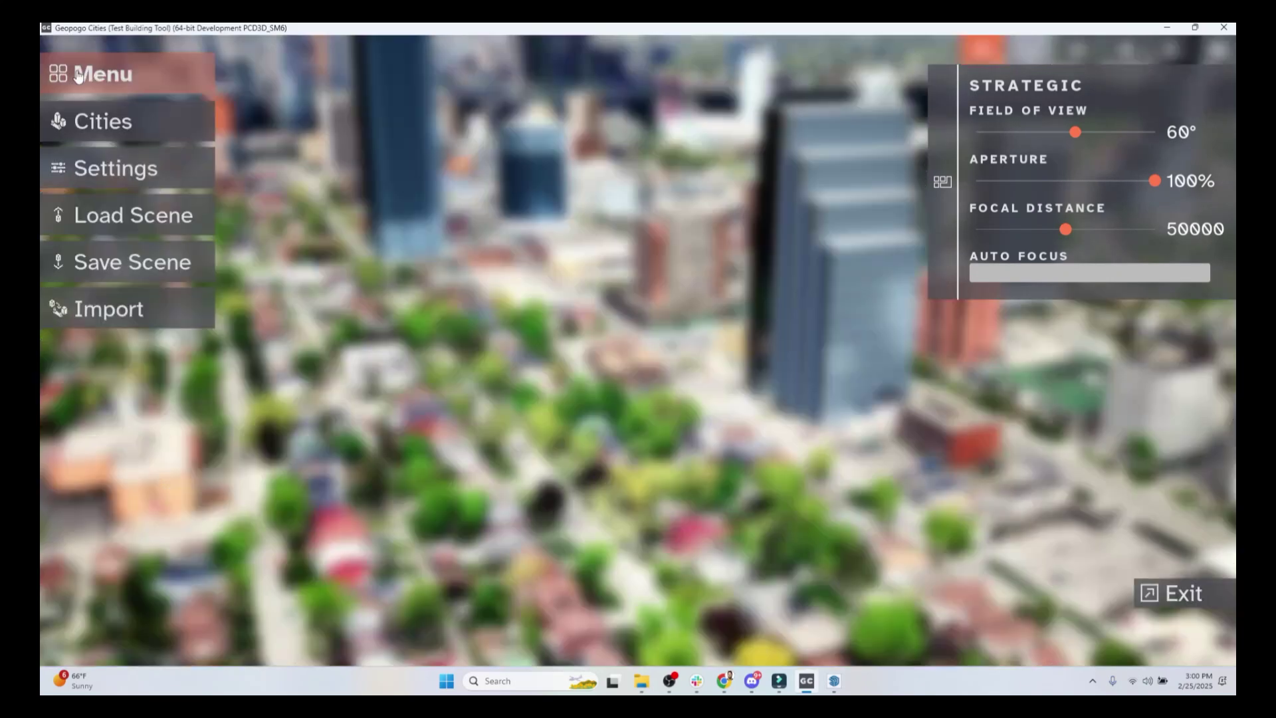
{"action": "left_click", "coordinate": [124, 311]}
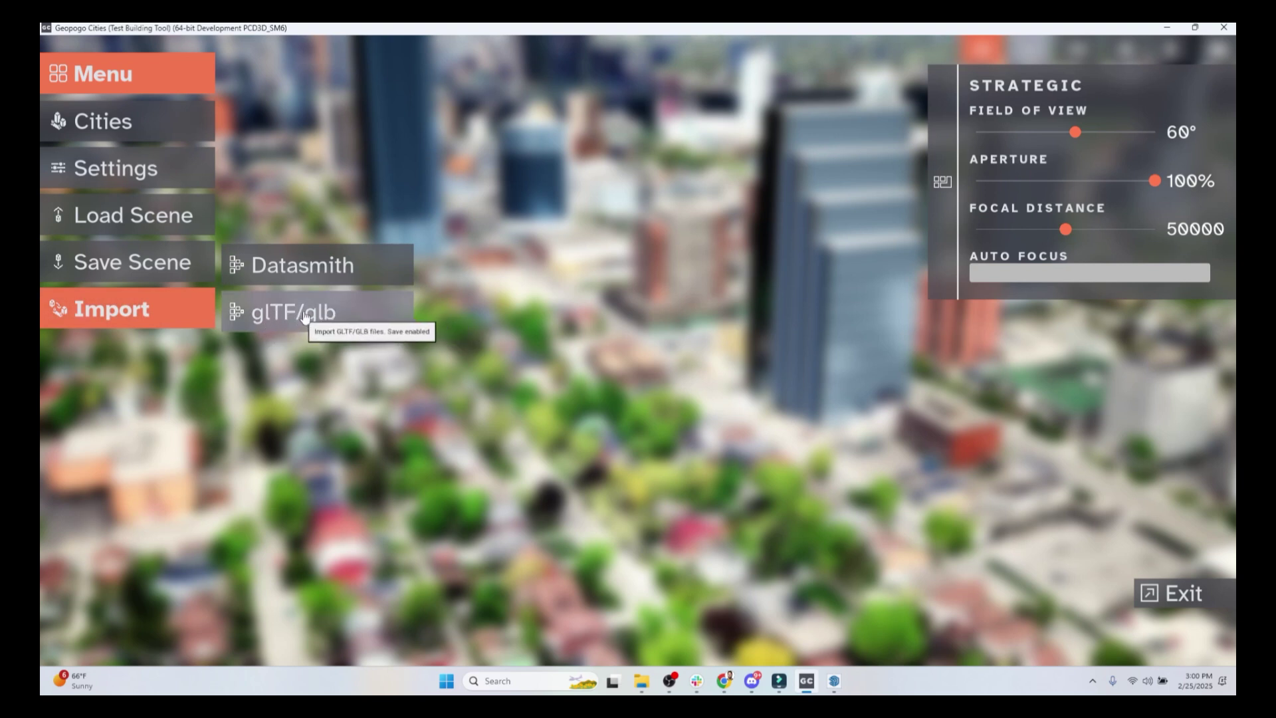
{"action": "left_click", "coordinate": [331, 321]}
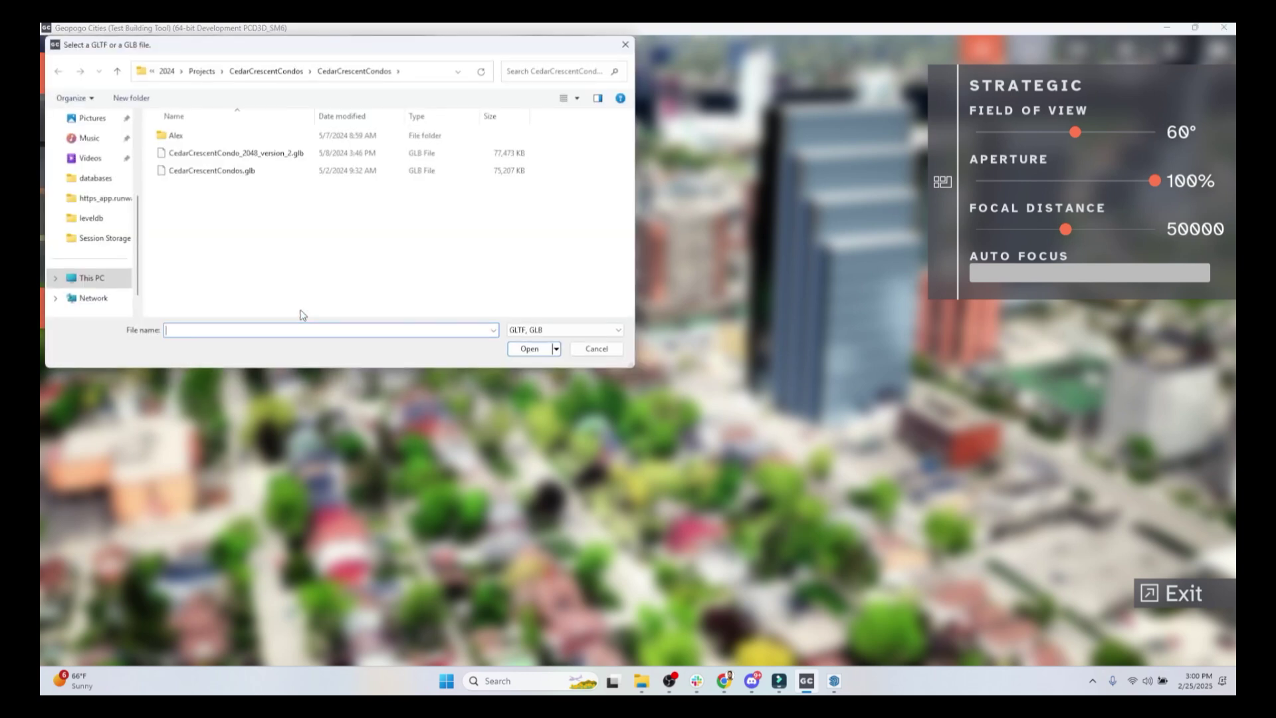
{"action": "scroll", "coordinate": [106, 189], "scroll_direction": "up", "scroll_amount": 3}
{"action": "left_click", "coordinate": [92, 201]}
{"action": "scroll", "coordinate": [390, 275], "scroll_direction": "down", "scroll_amount": 6}
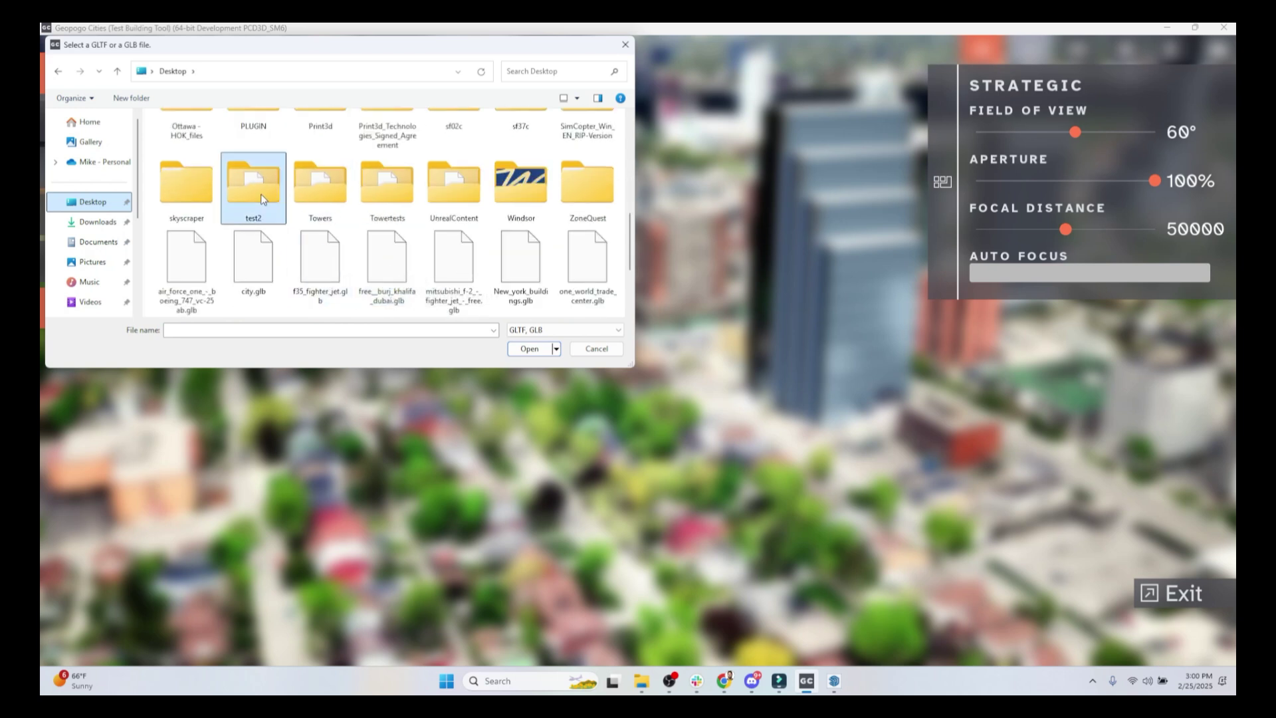
{"action": "double_click", "coordinate": [260, 198]}
{"action": "scroll", "coordinate": [253, 227], "scroll_direction": "down", "scroll_amount": 5}
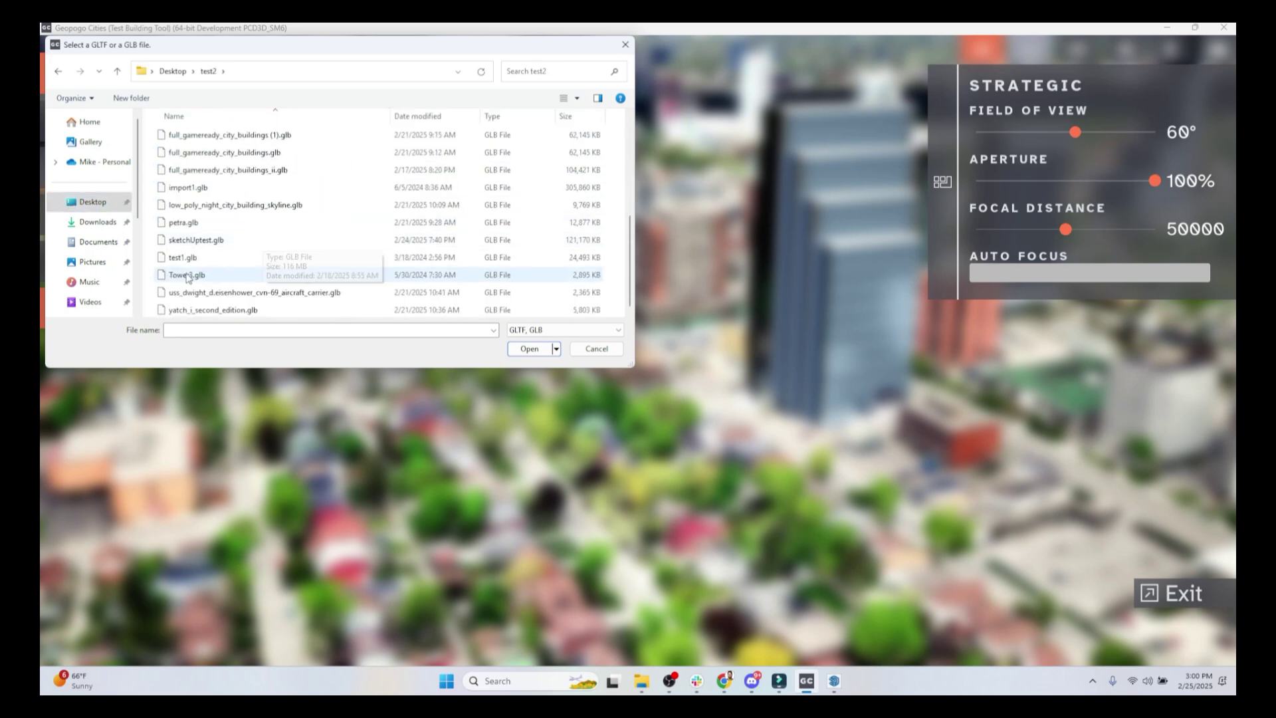
{"action": "double_click", "coordinate": [187, 275]}
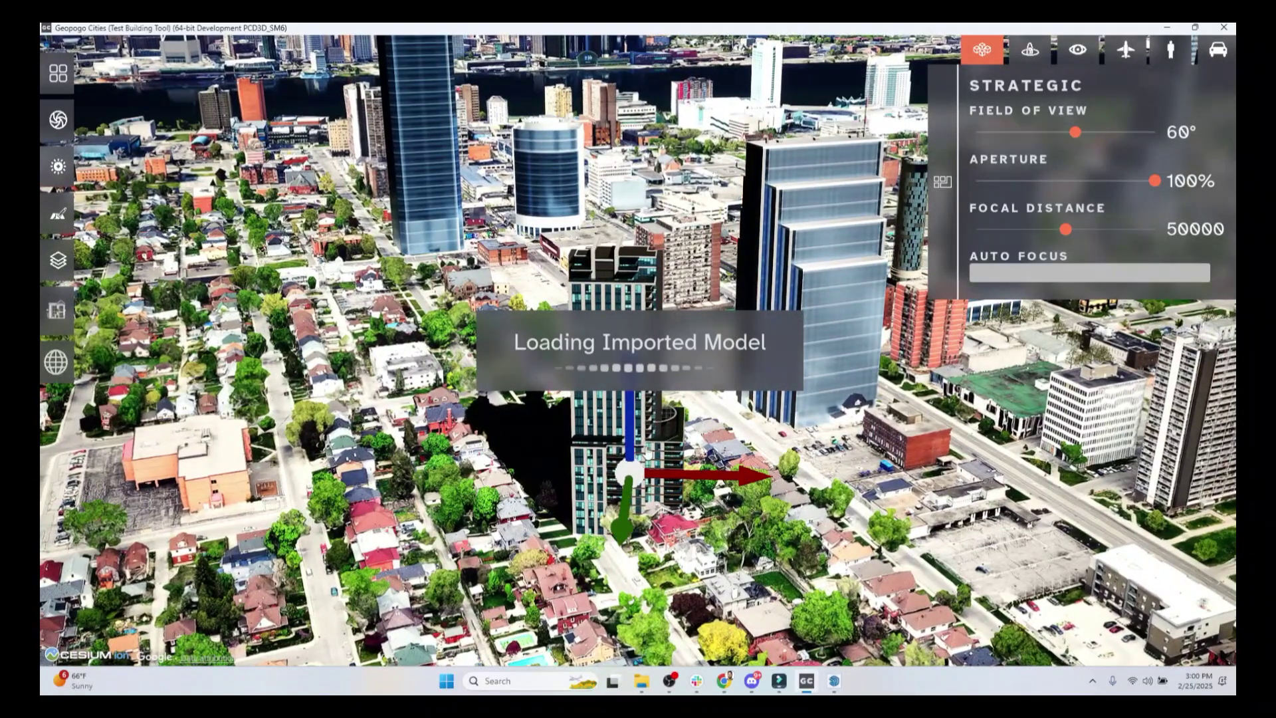
Adjust the imported tower's height above the ground and move it to the block beside the tall blue glass tower
{"action": "left_click_drag", "start_coordinate": [629, 429], "coordinate": [629, 283]}
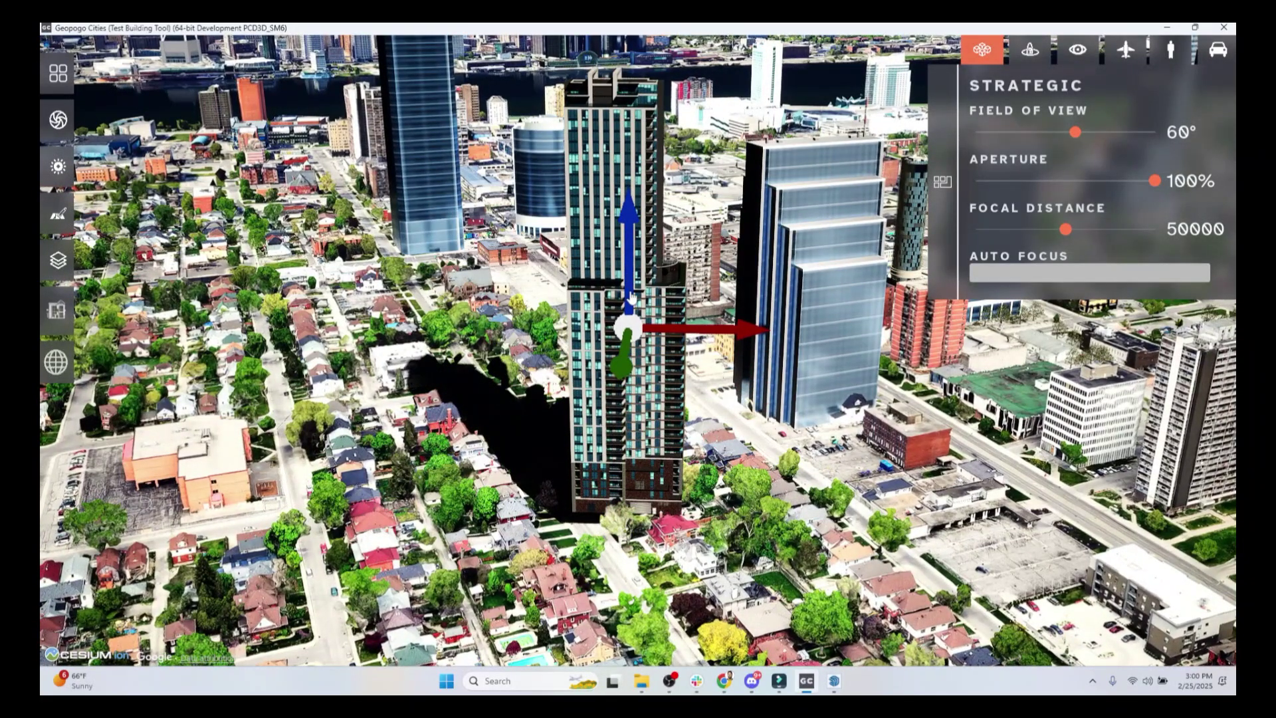
{"action": "left_click_drag", "start_coordinate": [711, 333], "coordinate": [667, 338]}
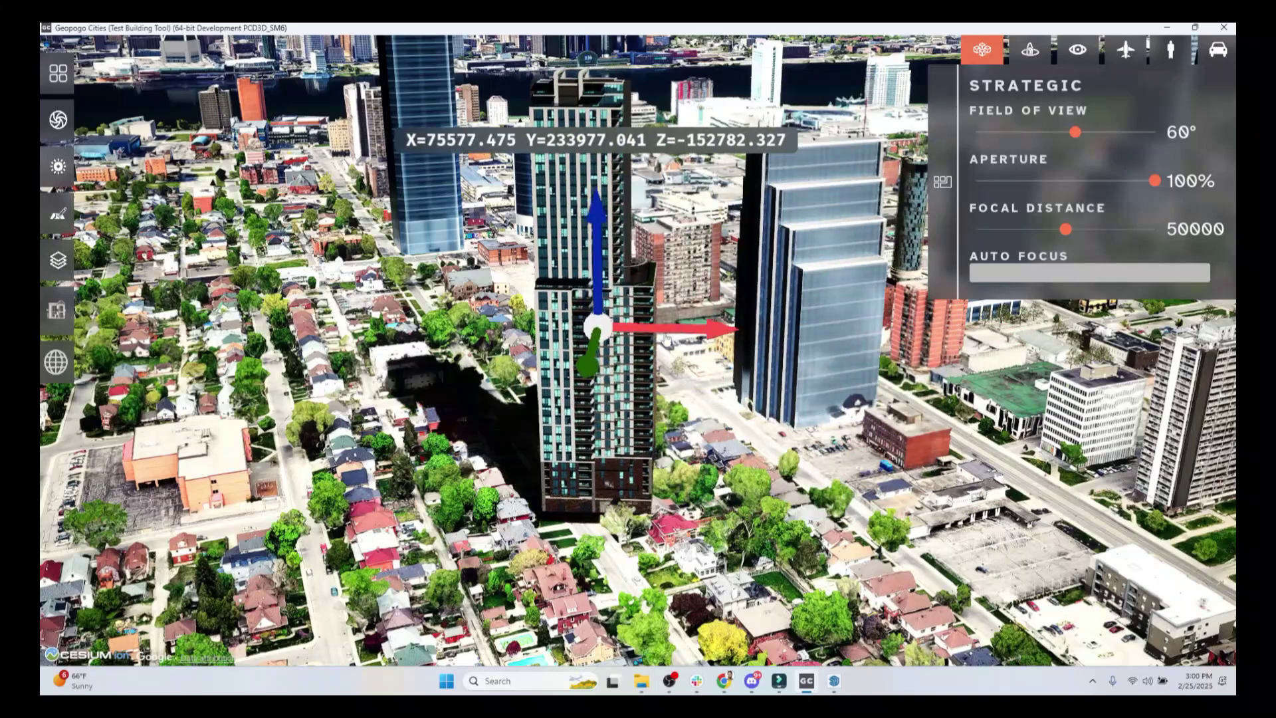
{"action": "left_click_drag", "start_coordinate": [597, 287], "coordinate": [586, 398]}
{"action": "left_click_drag", "start_coordinate": [641, 348], "coordinate": [652, 194]}
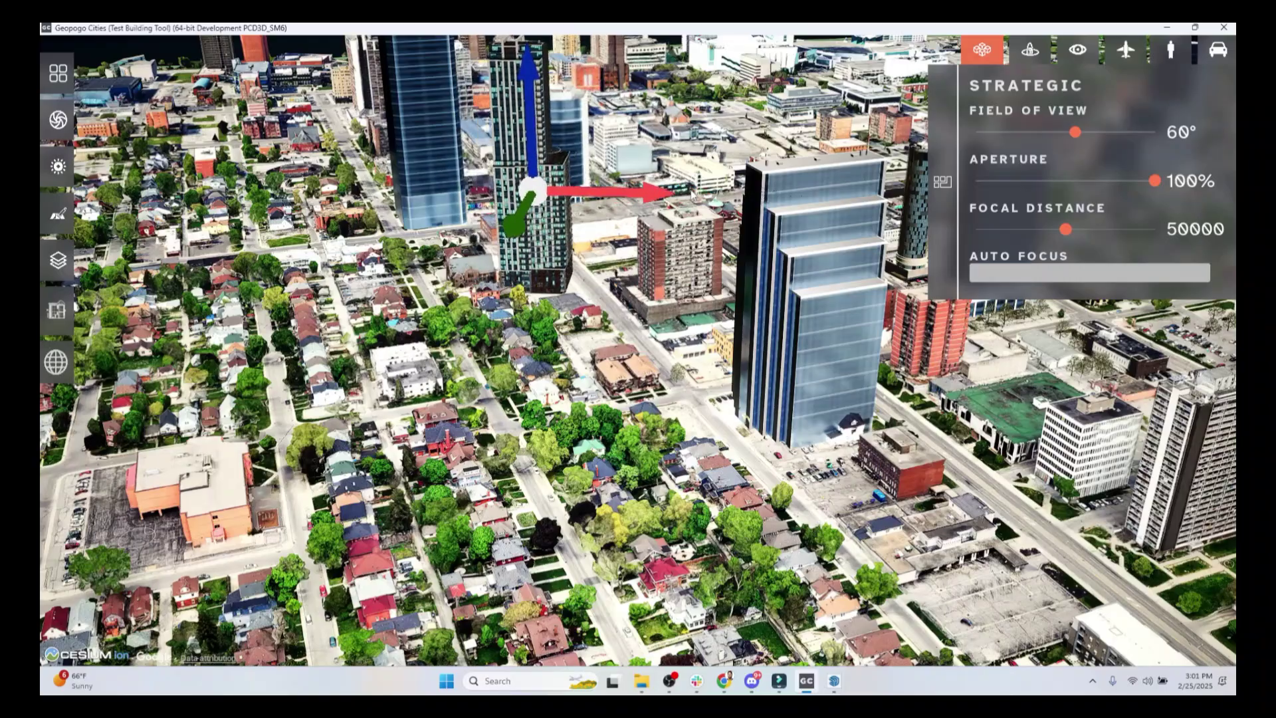
Rotate the imported tower about its vertical axis to line it up with the adjacent street, and deselect it
{"action": "key", "text": "w"}
{"action": "key", "text": "a"}
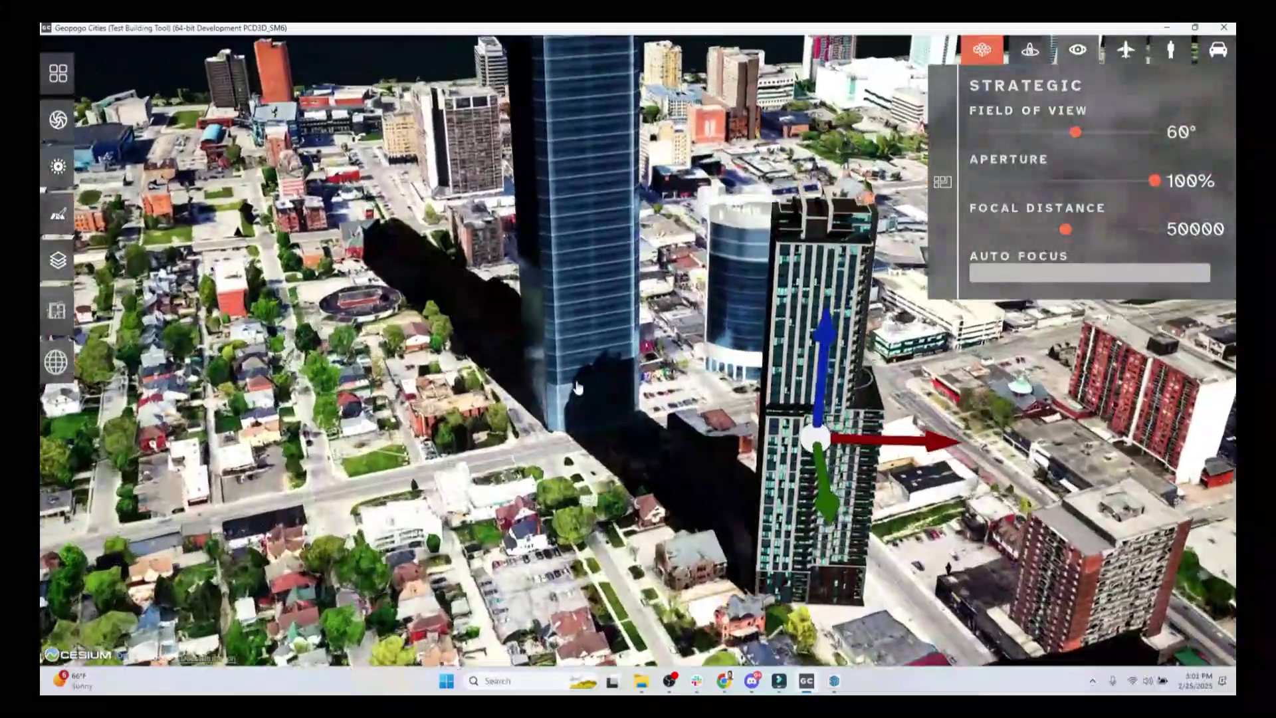
{"action": "key", "text": "s"}
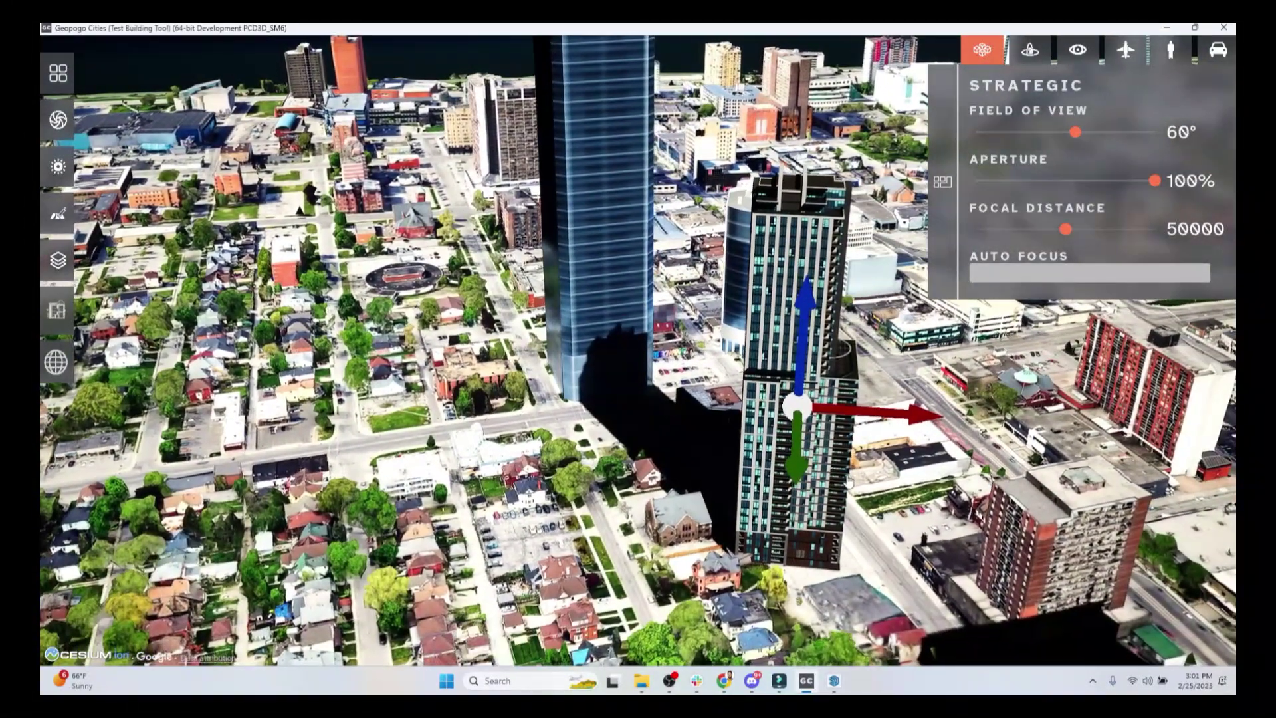
{"action": "key", "text": "e"}
{"action": "key", "text": "r"}
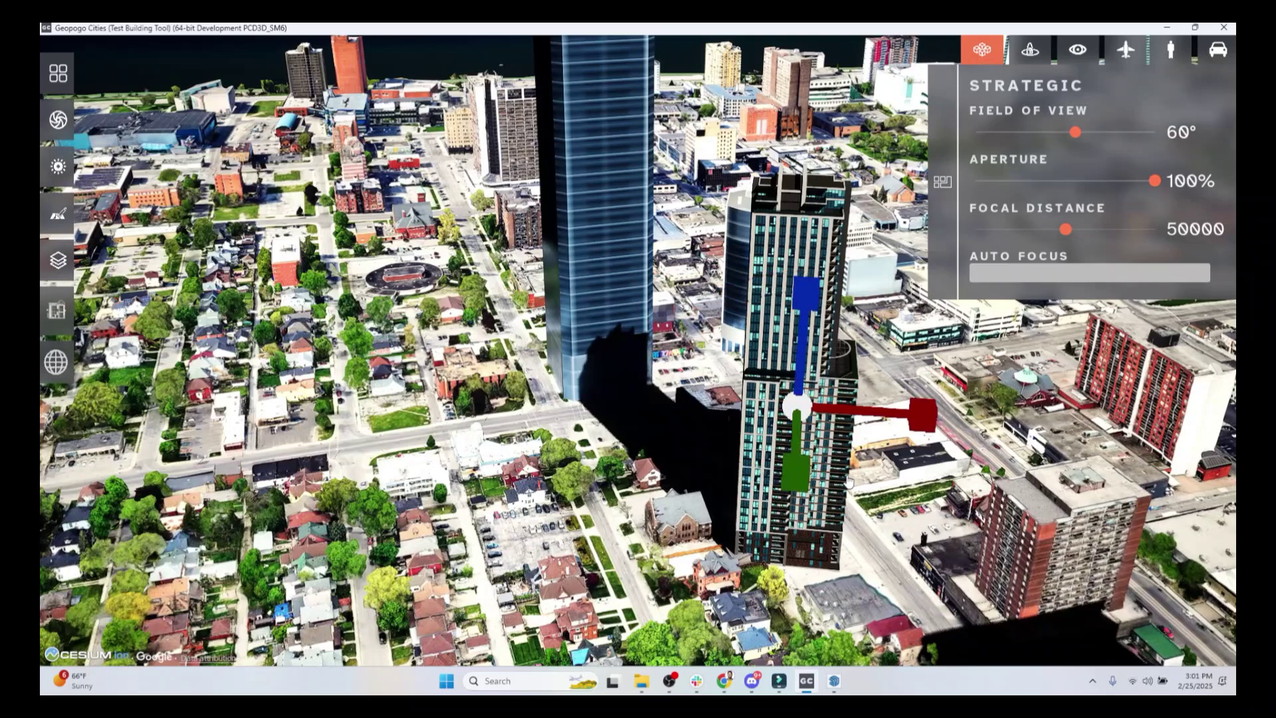
{"action": "left_click_drag", "start_coordinate": [700, 468], "coordinate": [782, 467]}
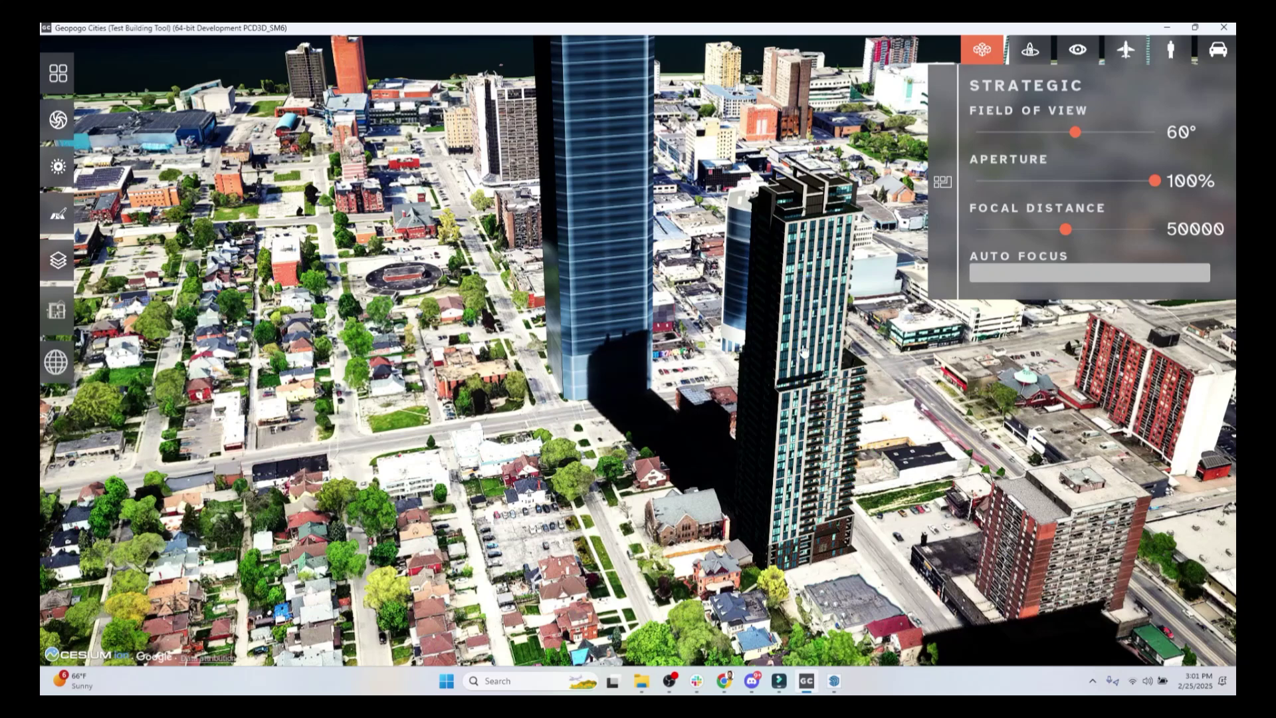
{"action": "left_click_drag", "start_coordinate": [802, 385], "coordinate": [806, 378]}
{"action": "left_click_drag", "start_coordinate": [763, 449], "coordinate": [763, 452]}
{"action": "key", "text": "space"}
{"action": "key", "text": "space"}
Check the Graphics settings and return to the city view
{"action": "key", "text": "a"}
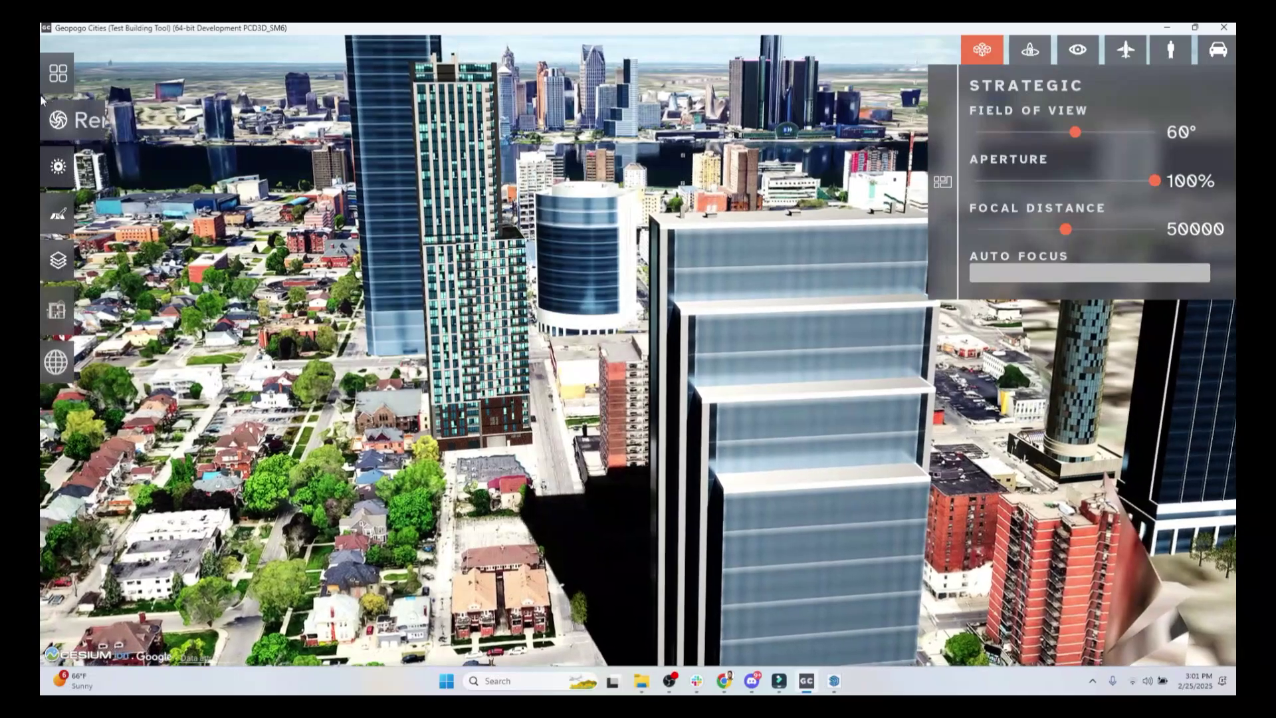
{"action": "left_click", "coordinate": [57, 73]}
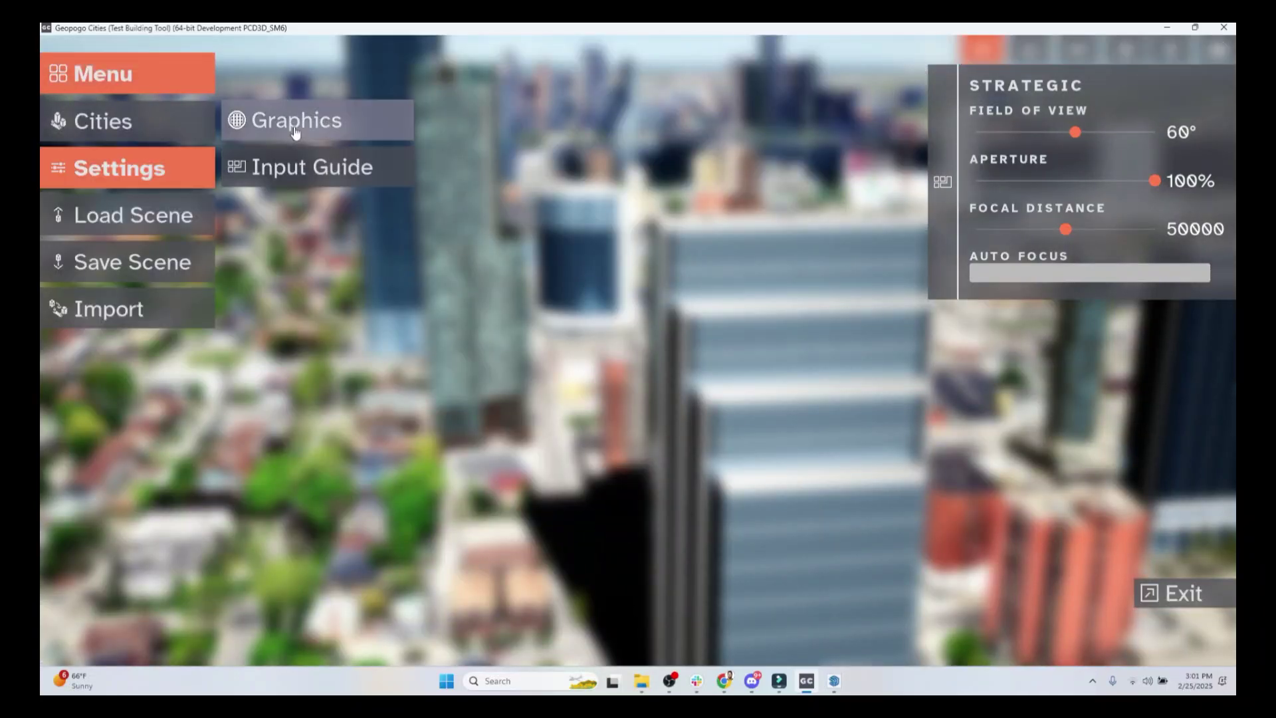
{"action": "left_click", "coordinate": [296, 132]}
{"action": "left_click", "coordinate": [148, 55]}
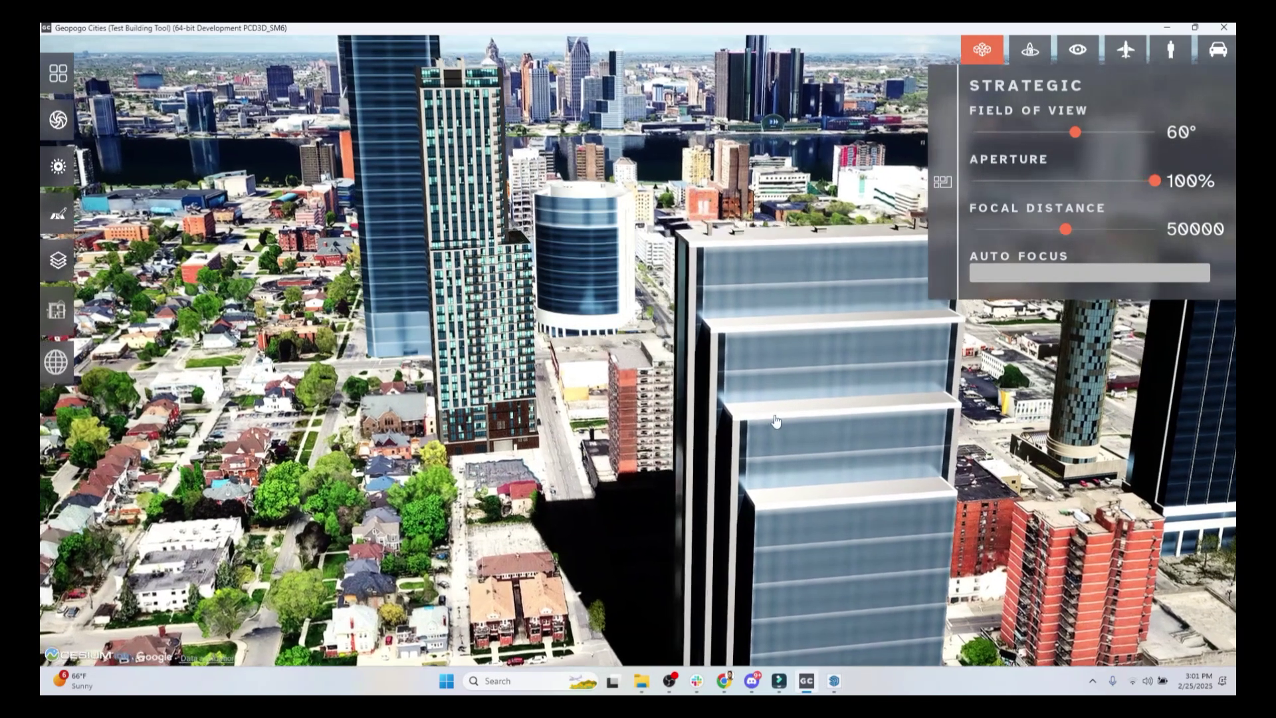
Delete the stepped glass tower, the tall blue glass tower and the round glass building around the imported tower
{"action": "left_click", "coordinate": [781, 420]}
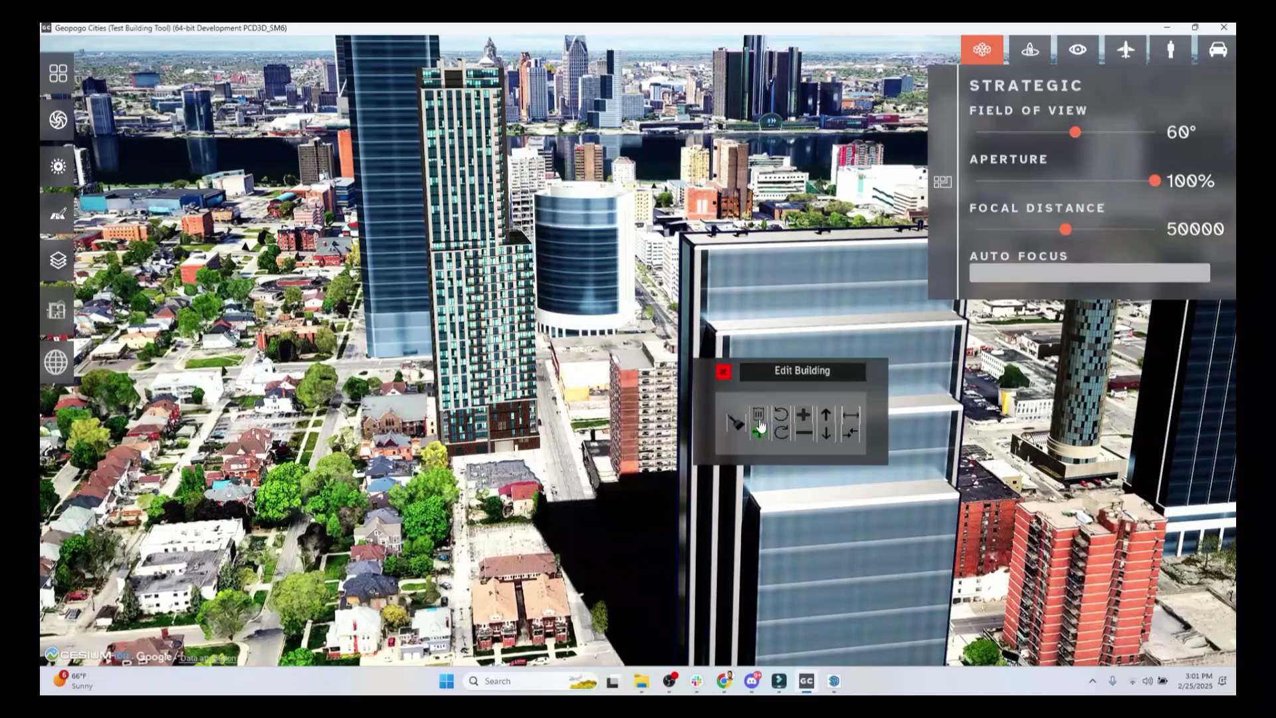
{"action": "left_click", "coordinate": [760, 422]}
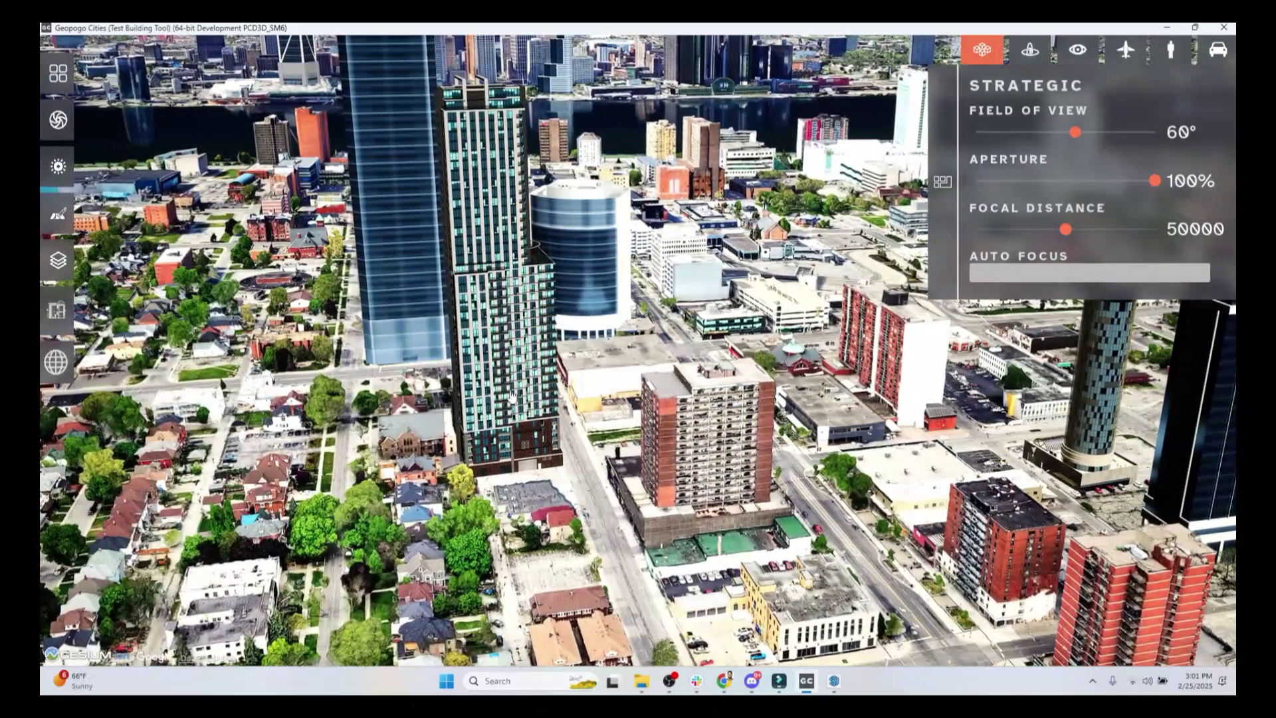
{"action": "left_click", "coordinate": [463, 311]}
{"action": "left_click", "coordinate": [760, 417]}
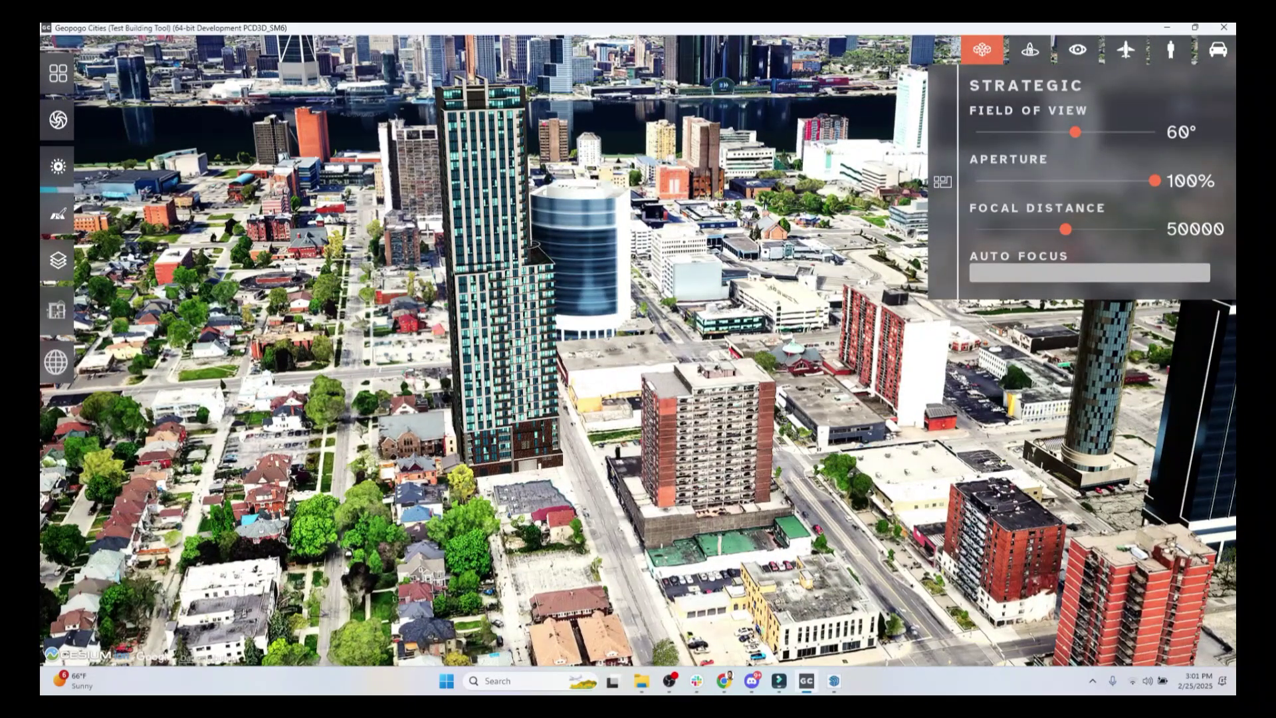
{"action": "left_click", "coordinate": [765, 408]}
{"action": "left_click", "coordinate": [754, 414]}
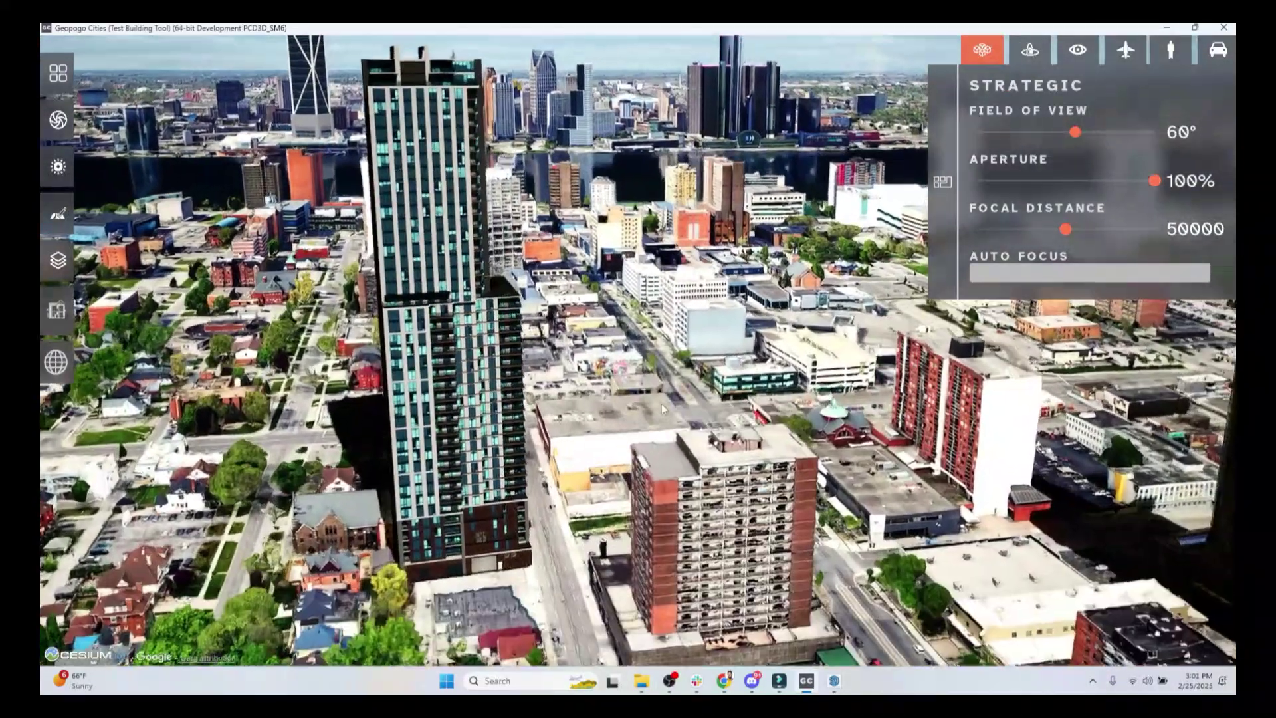
{"action": "scroll", "coordinate": [663, 403], "scroll_direction": "down", "scroll_amount": 5}
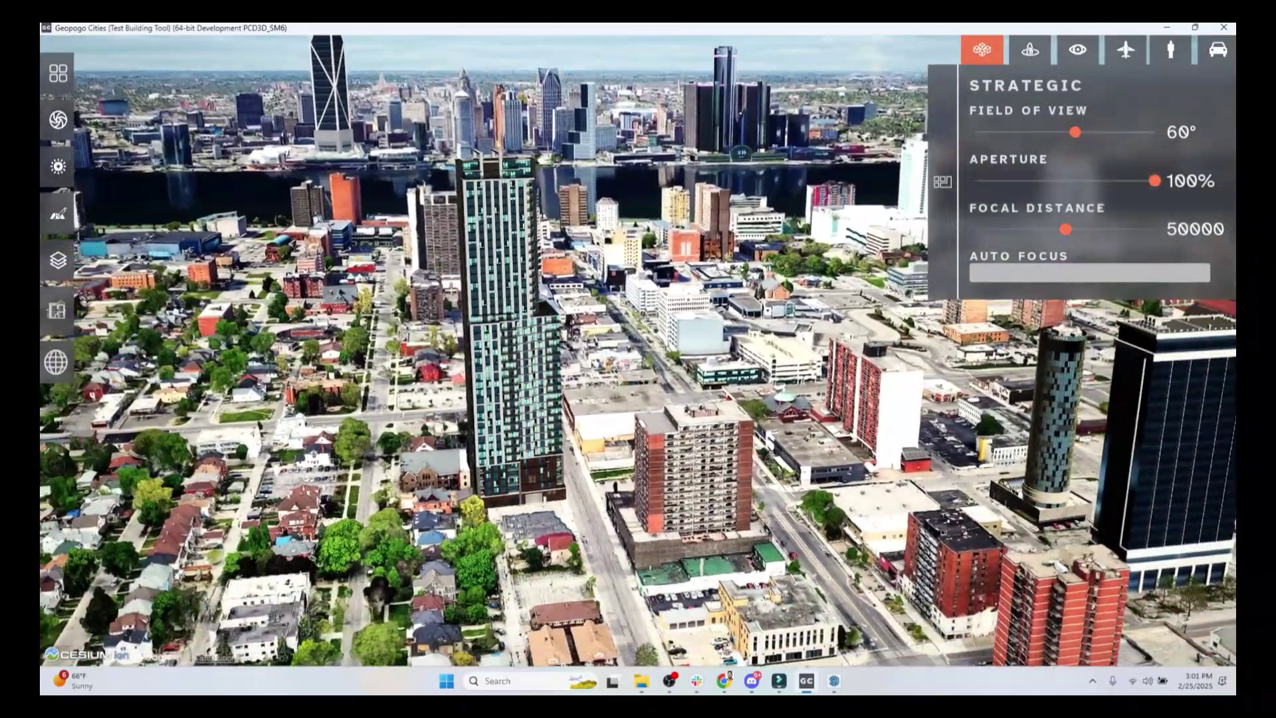
{"action": "middle_click_drag", "start_coordinate": [696, 459], "coordinate": [696, 420]}
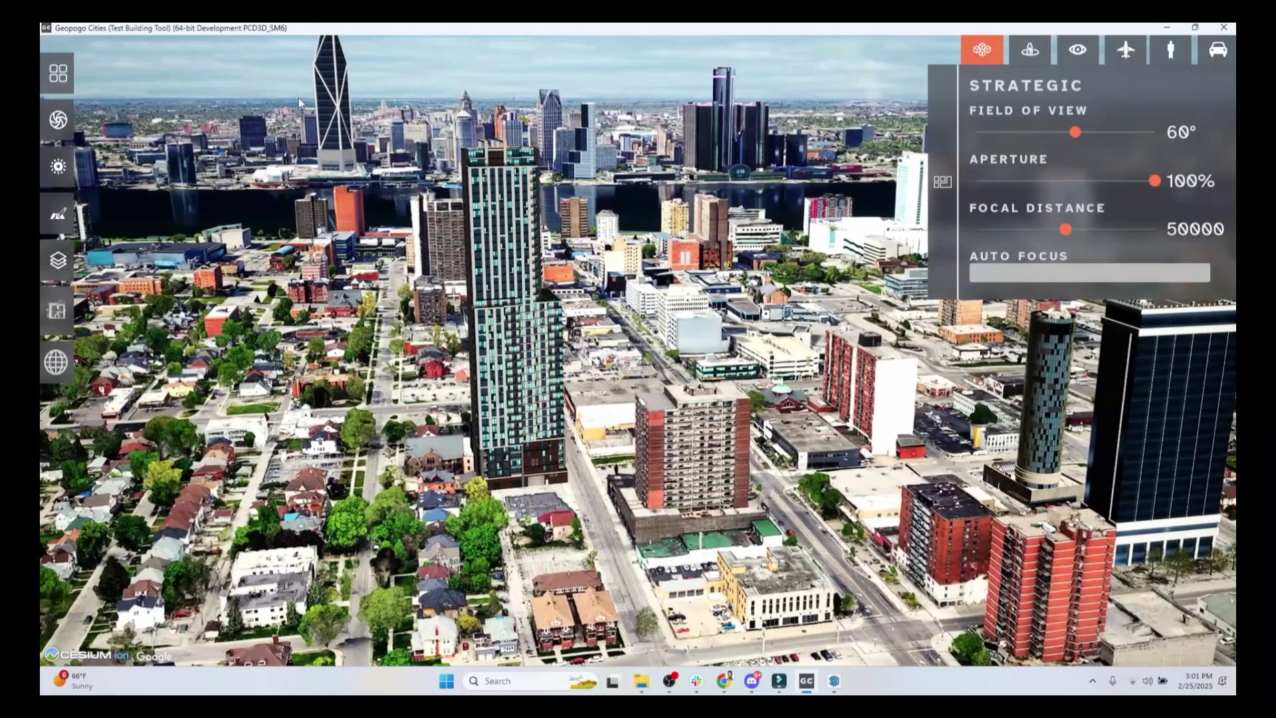
{"action": "left_click", "coordinate": [500, 294]}
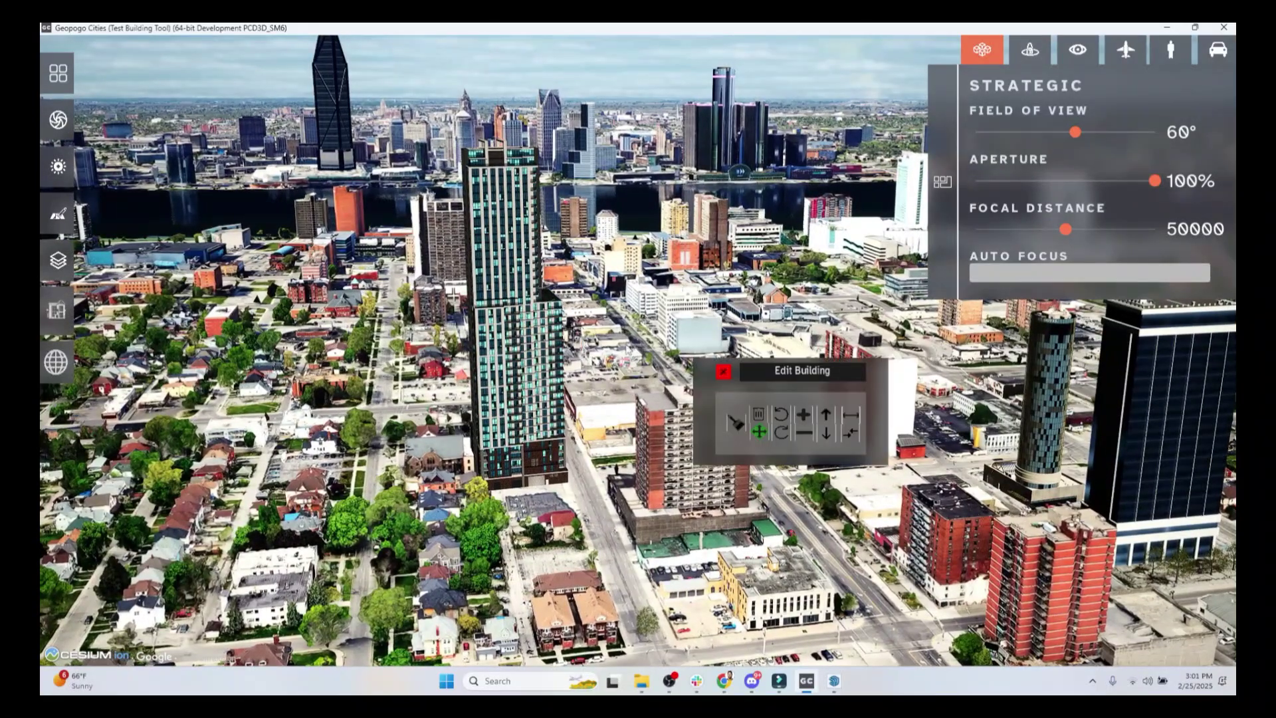
{"action": "left_click", "coordinate": [724, 371]}
{"action": "middle_click_drag", "start_coordinate": [723, 372], "coordinate": [734, 330]}
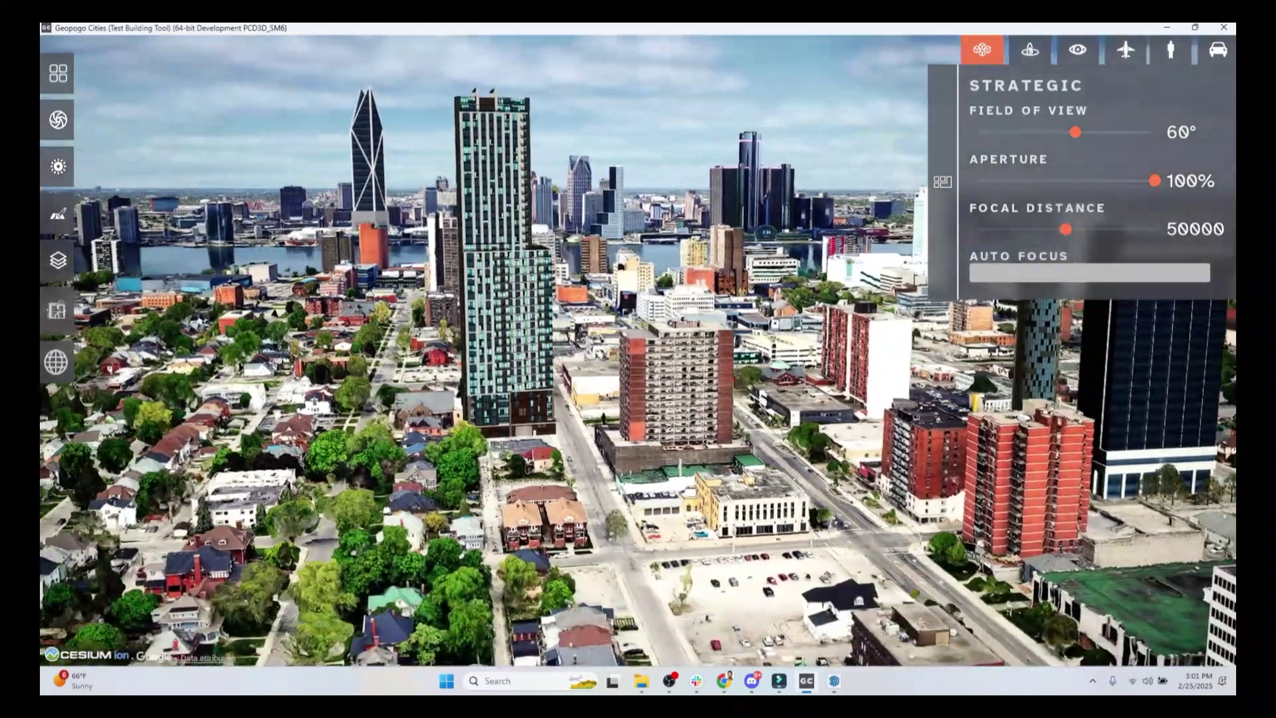
{"action": "key", "text": "w"}
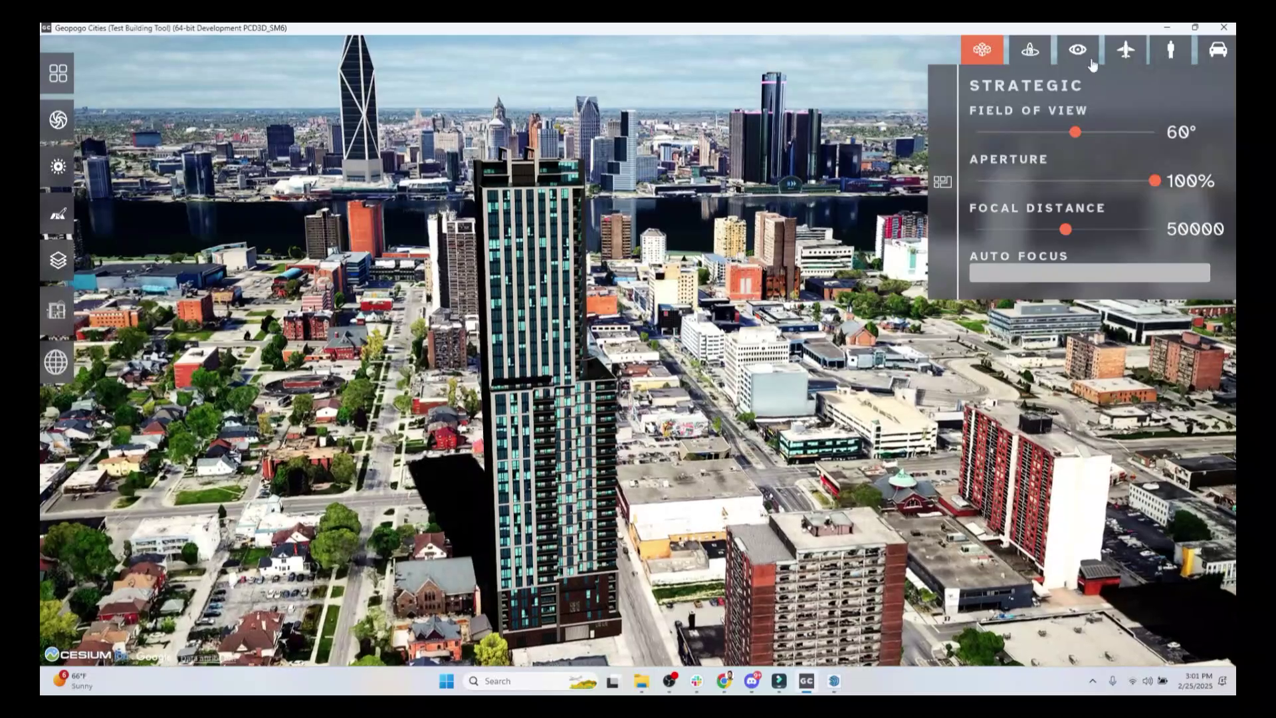
Switch to the Free-Fly camera and fly through the city to frame the imported tower against the Detroit skyline
{"action": "left_click", "coordinate": [1134, 59]}
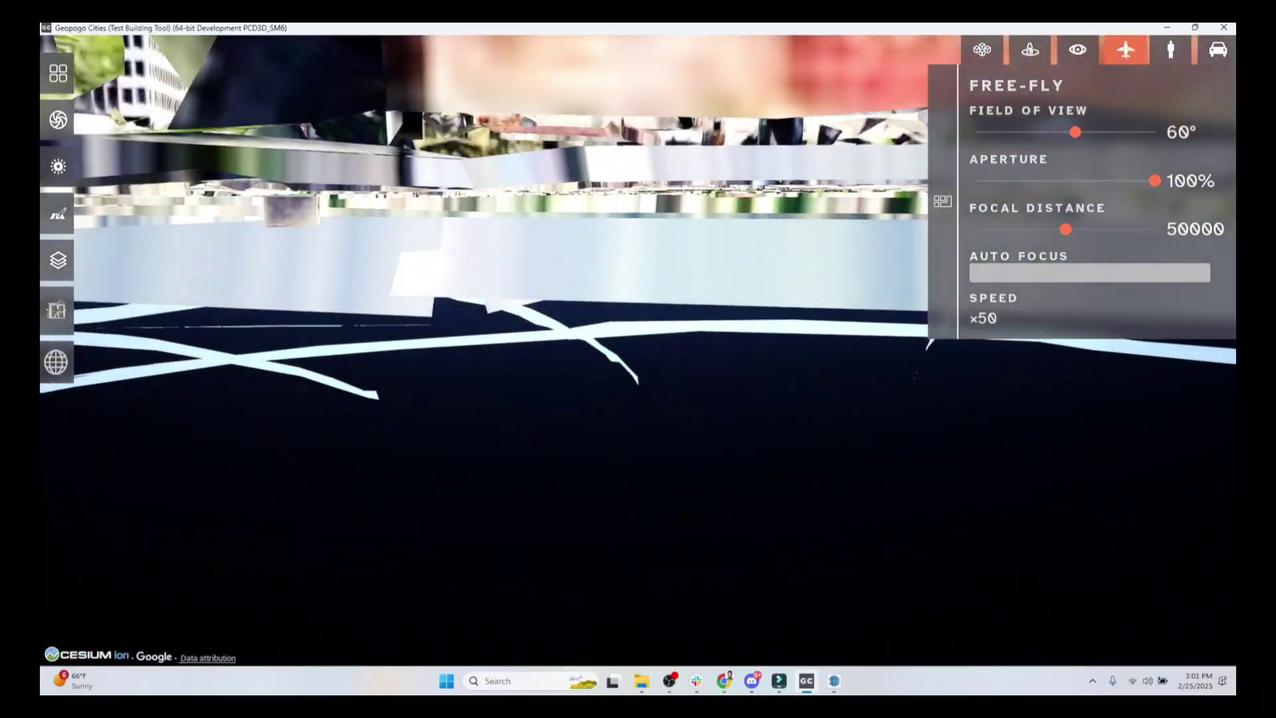
{"action": "key", "text": "s"}
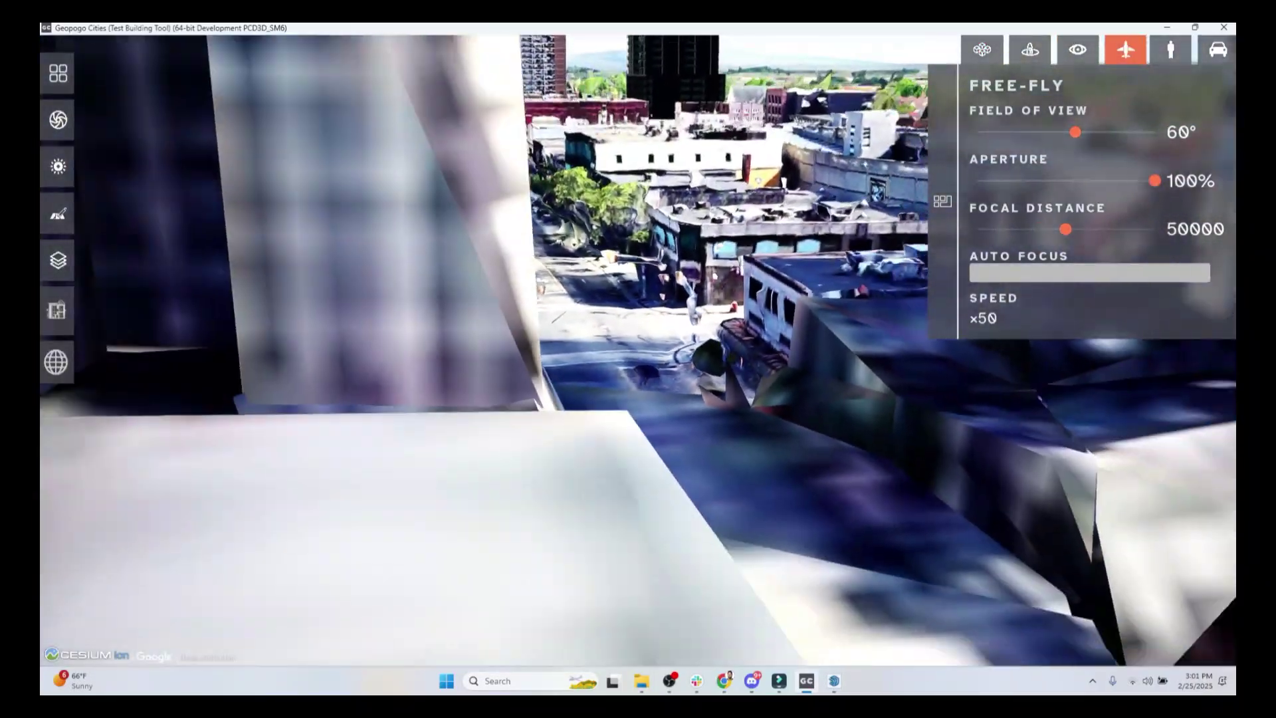
{"action": "key", "text": "s"}
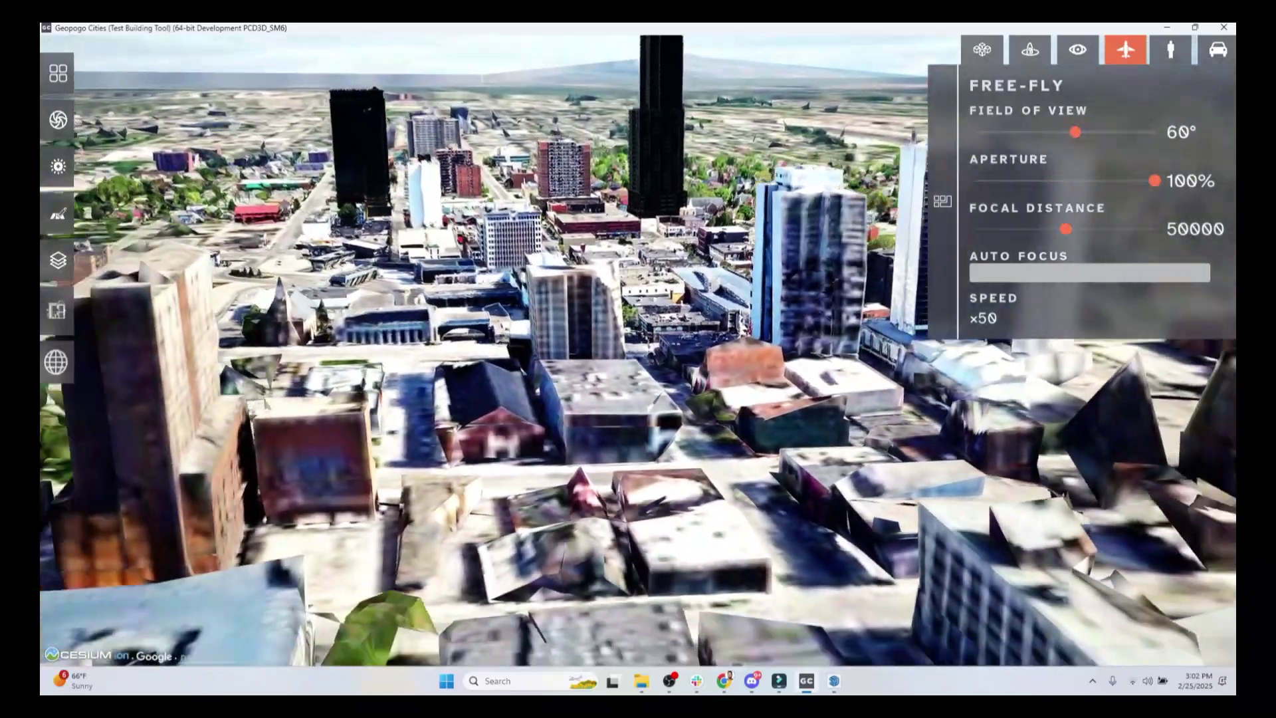
{"action": "key", "text": "s"}
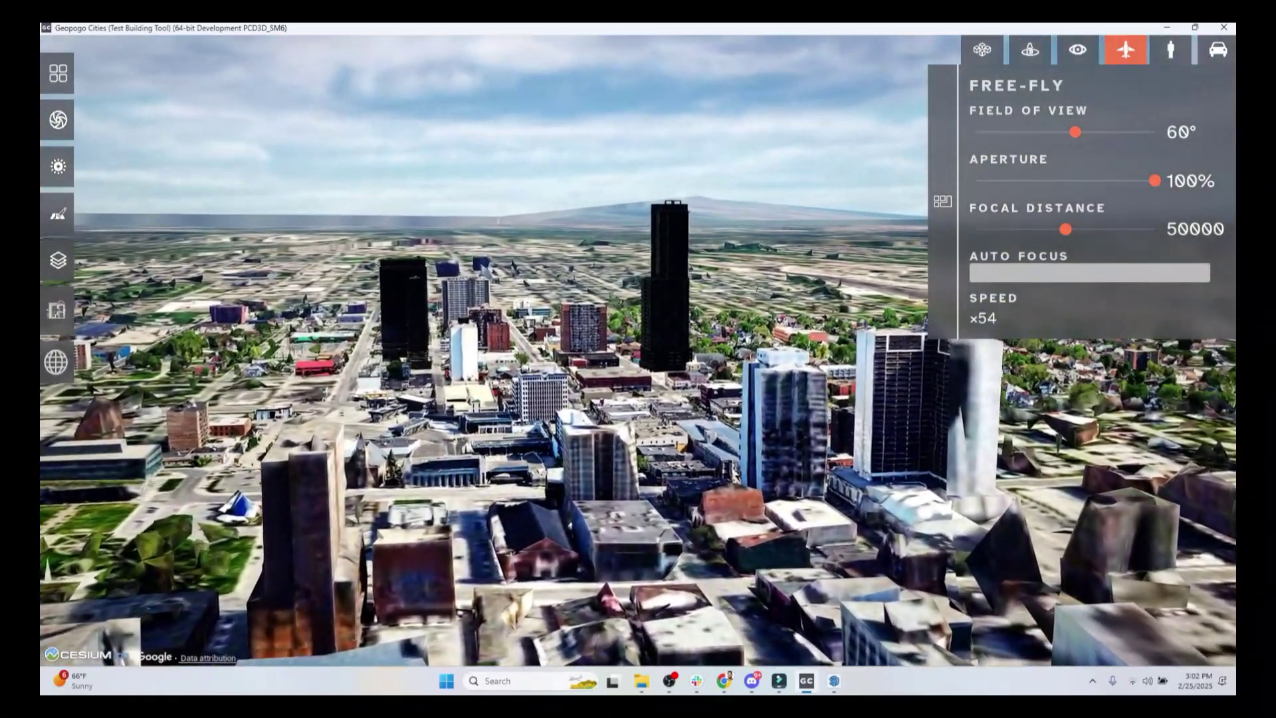
{"action": "key", "text": "w"}
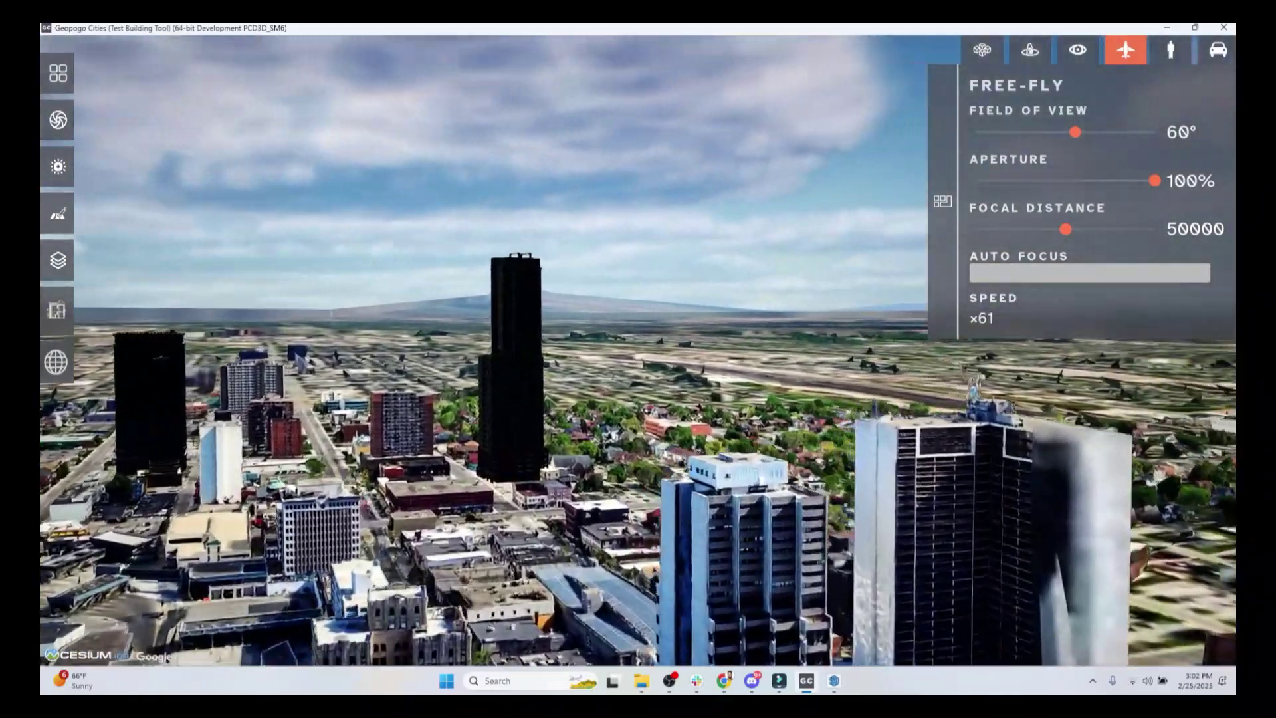
{"action": "key", "text": "w"}
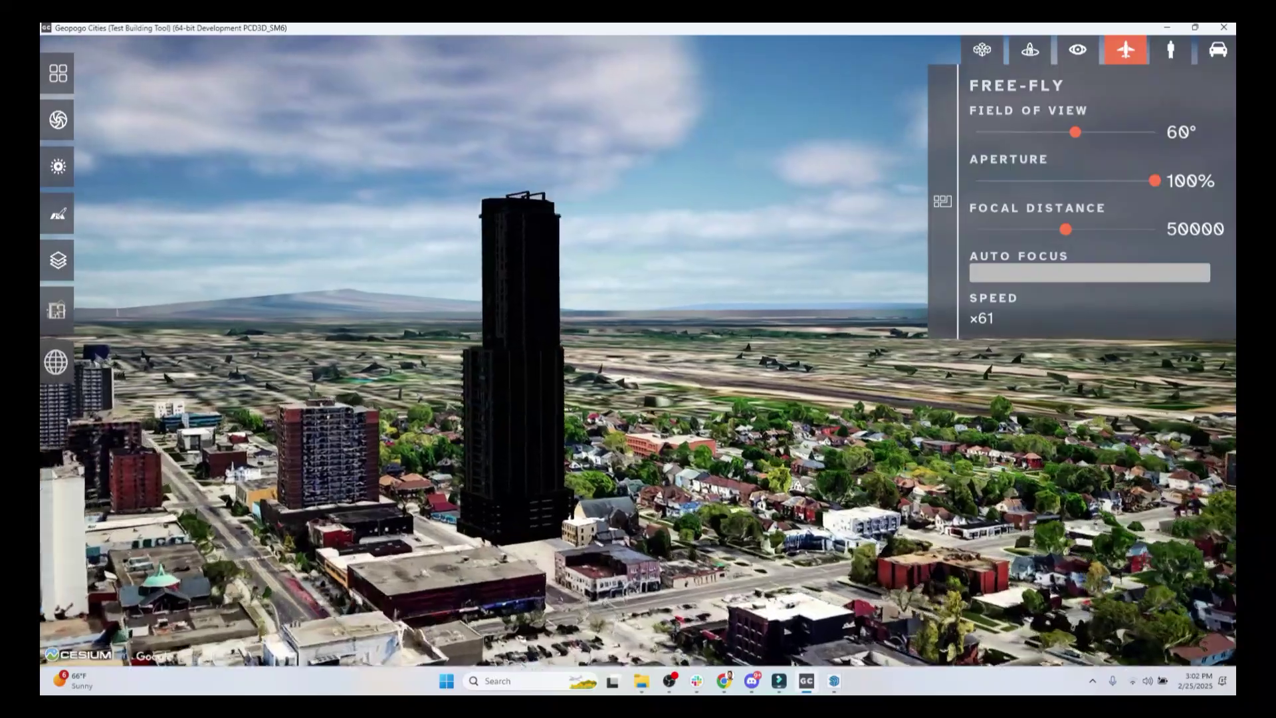
{"action": "key", "text": "w"}
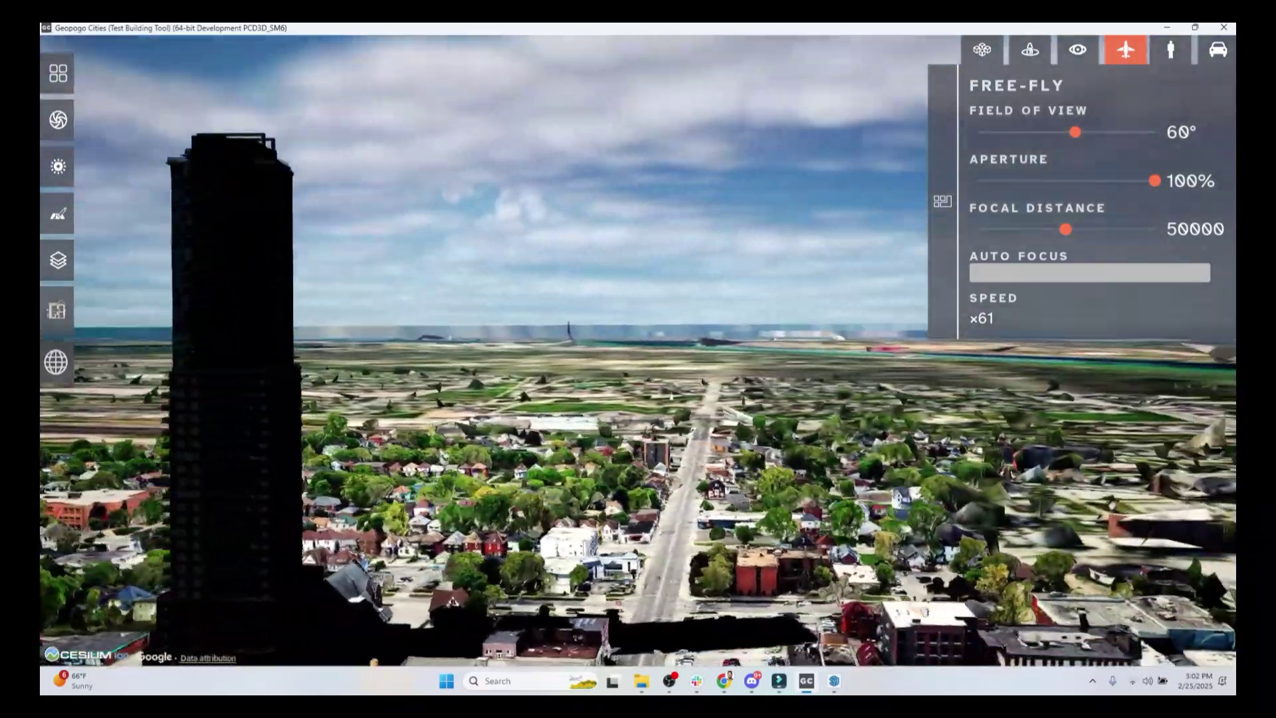
{"action": "key", "text": "a"}
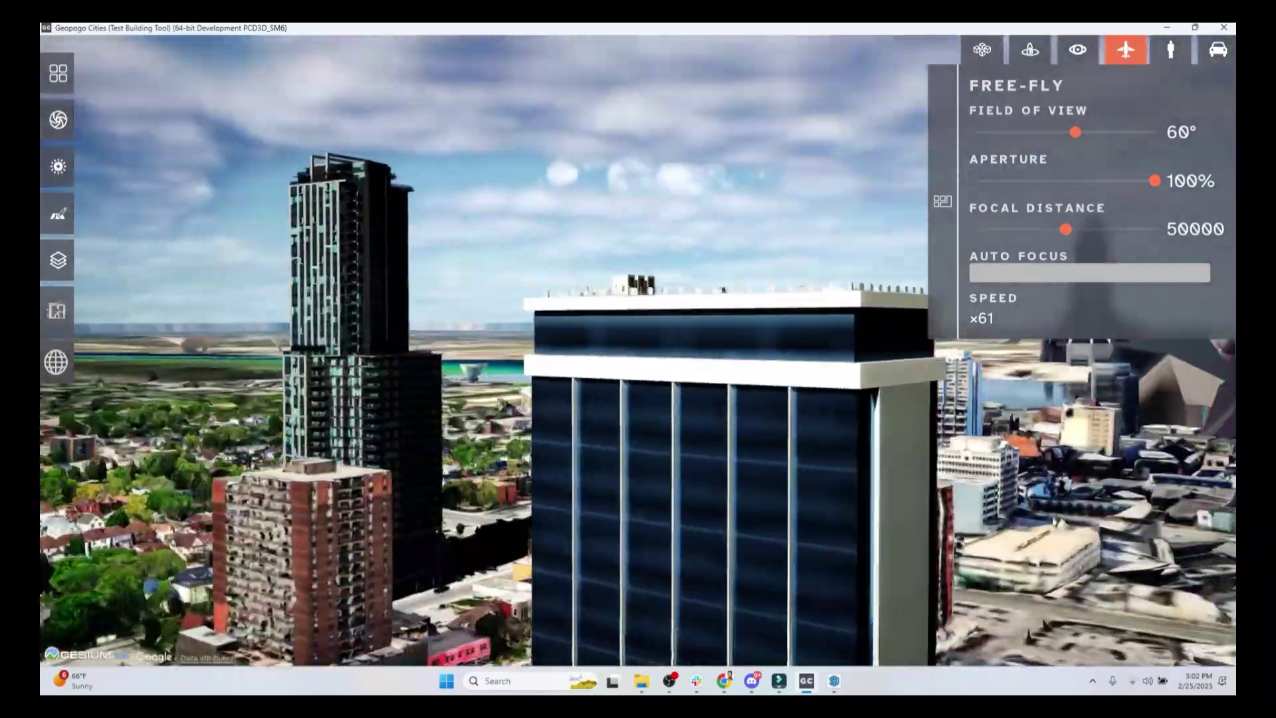
{"action": "key", "text": "a"}
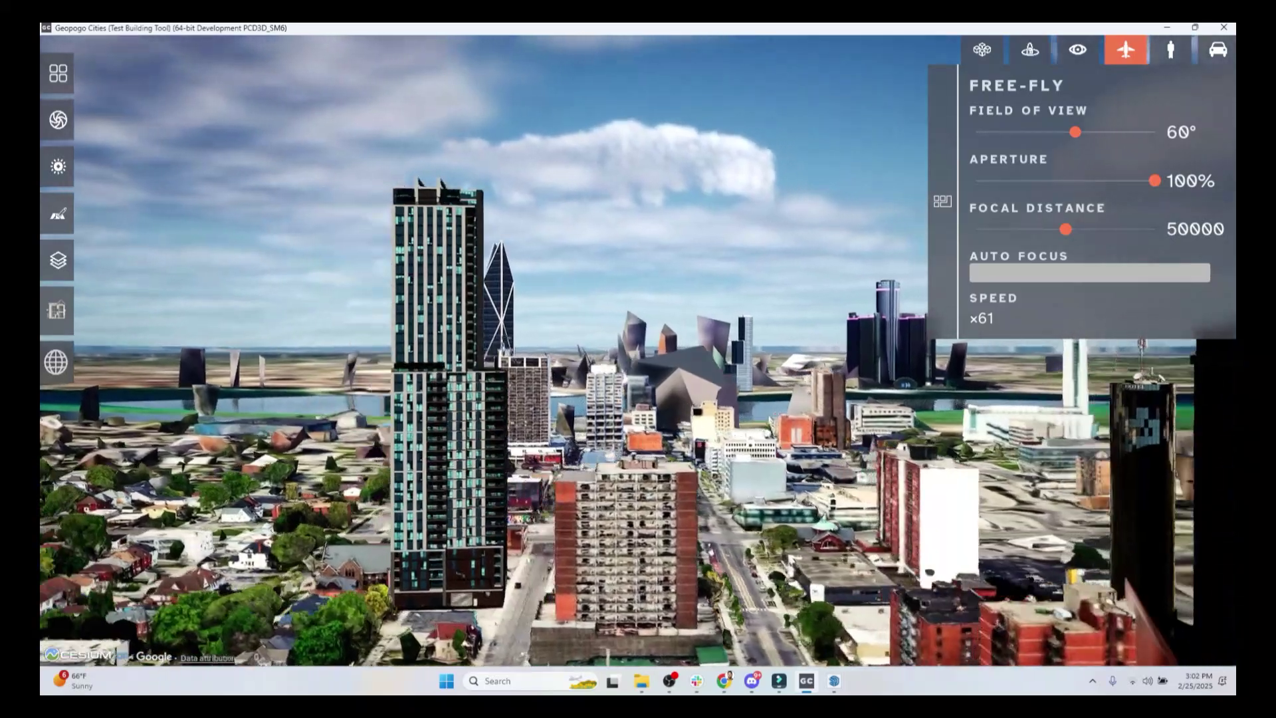
{"action": "key", "text": "a"}
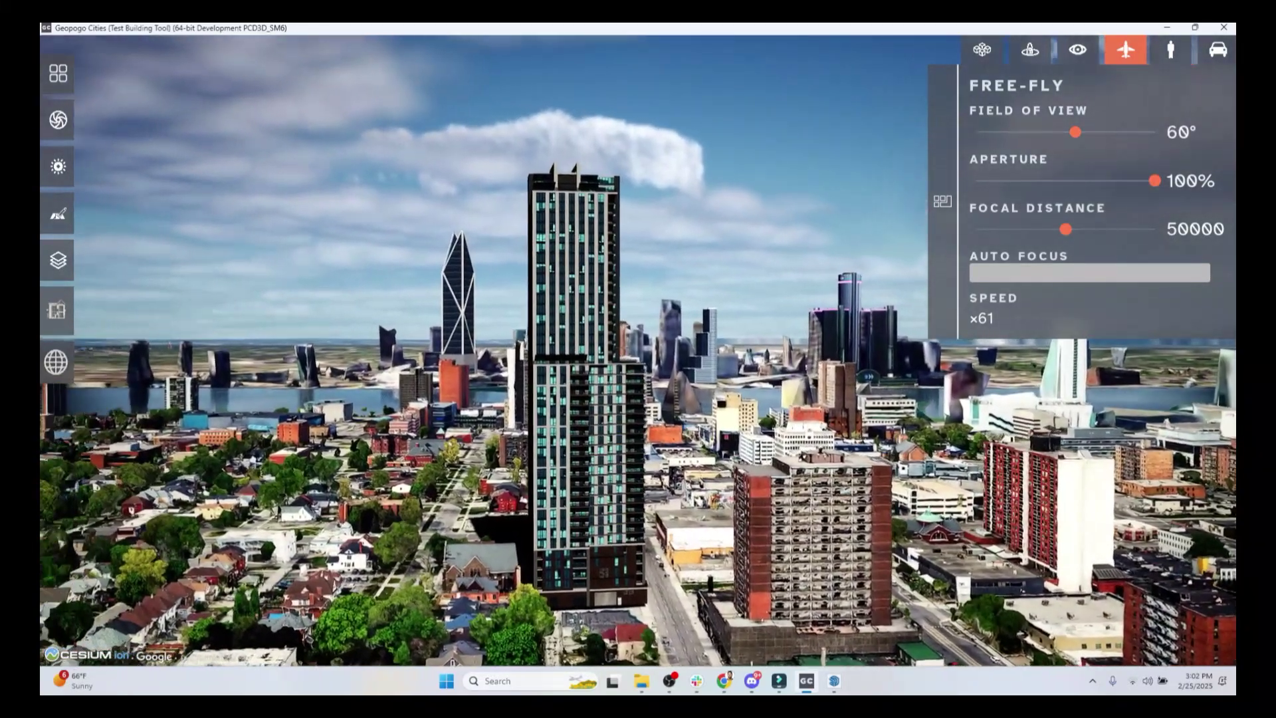
{"action": "key", "text": "a"}
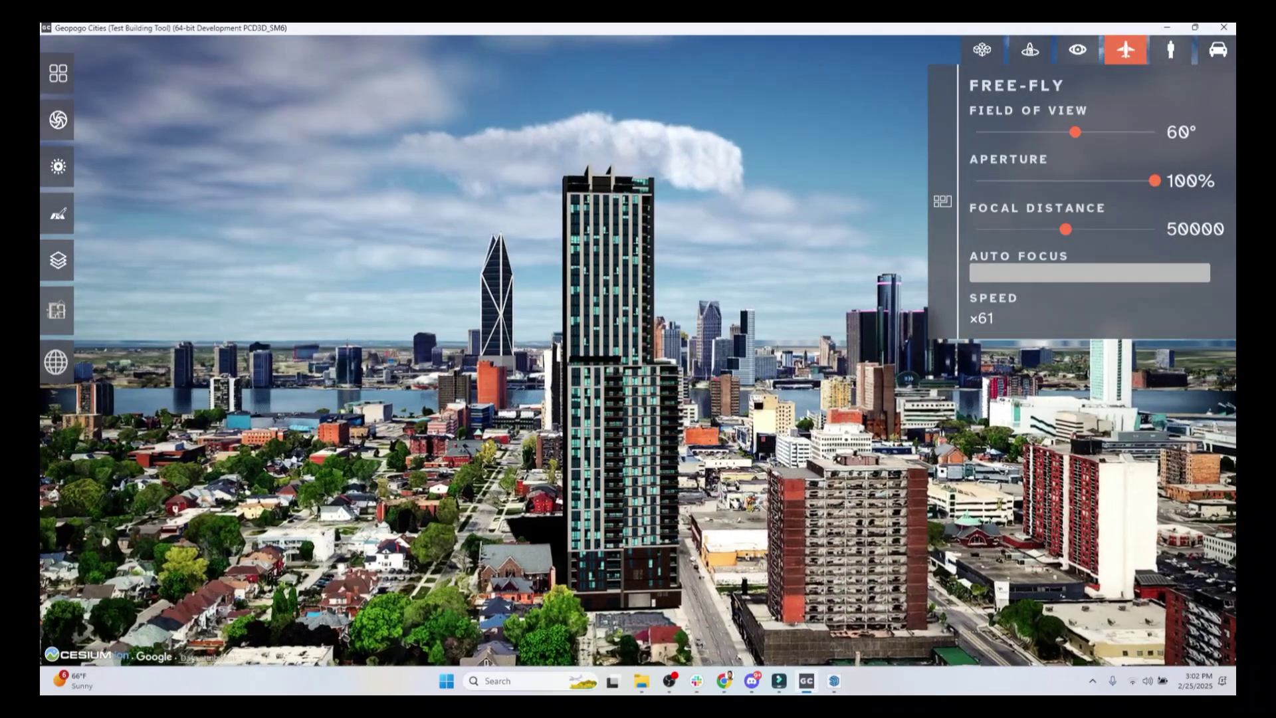
{"action": "key", "text": "a"}
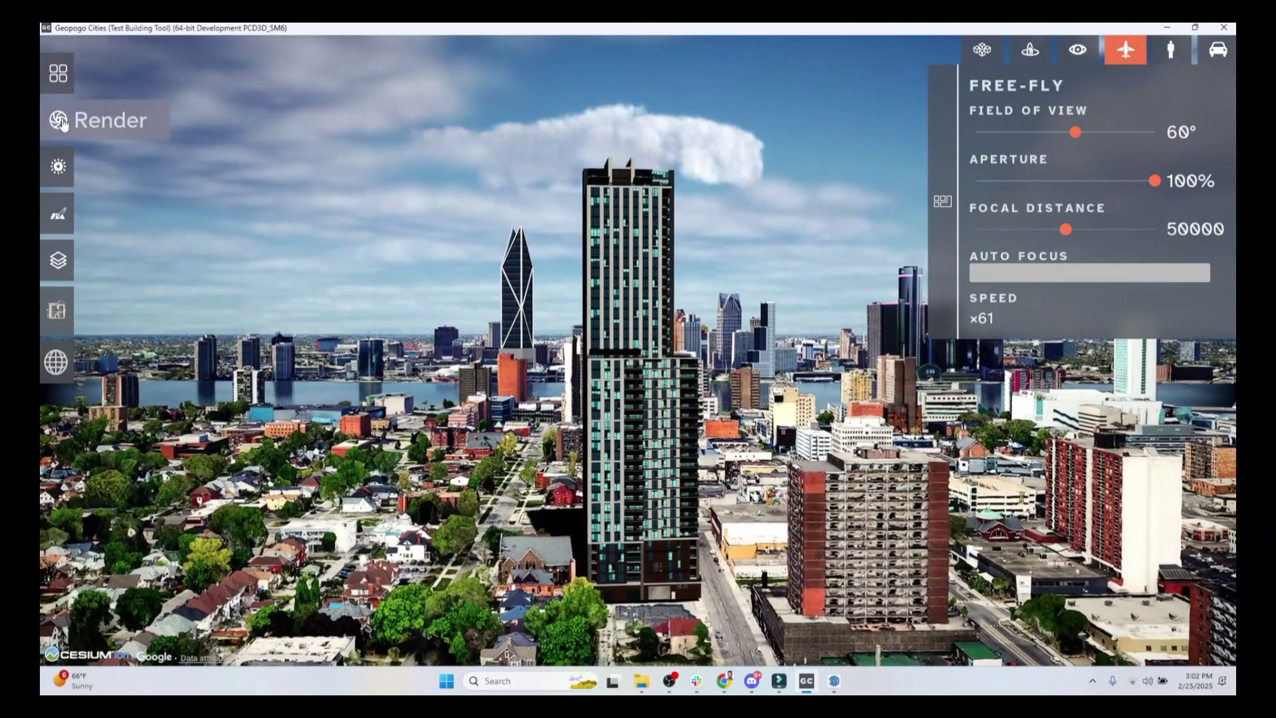
Capture a screenshot of the tower view, and turn on path traced rendering with a sample count of 128
{"action": "left_click", "coordinate": [71, 126]}
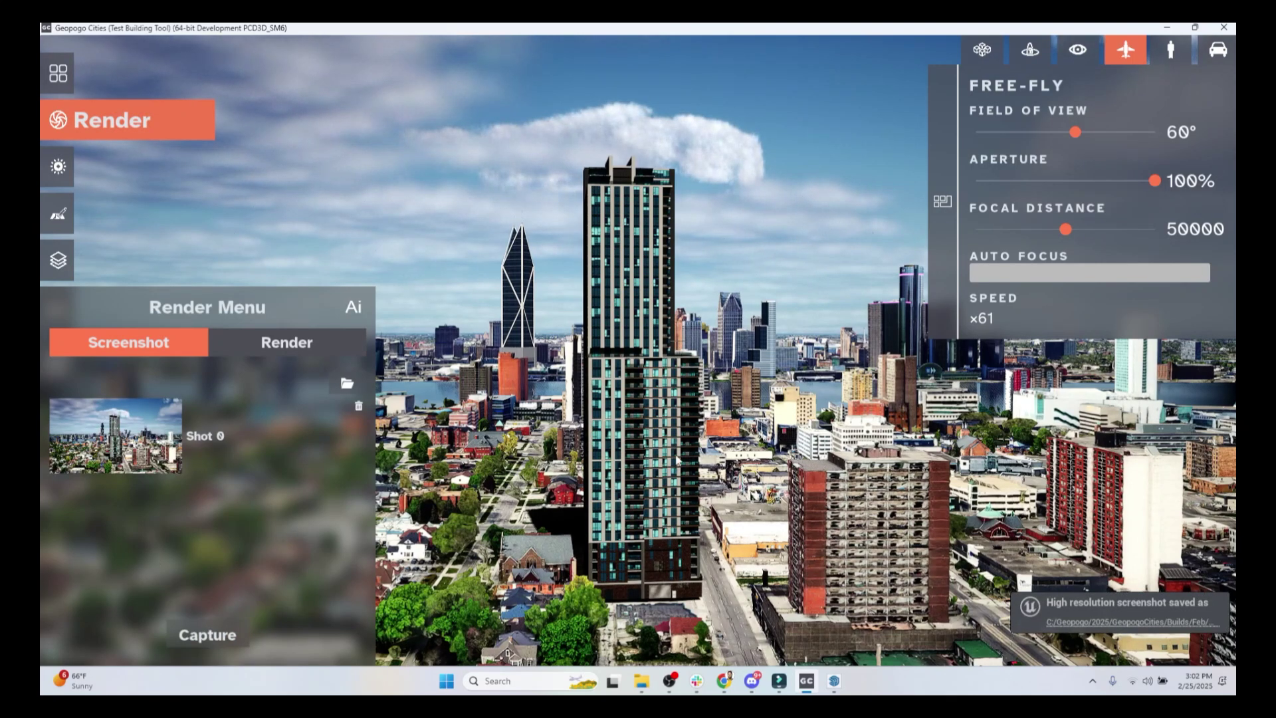
{"action": "left_click", "coordinate": [299, 345]}
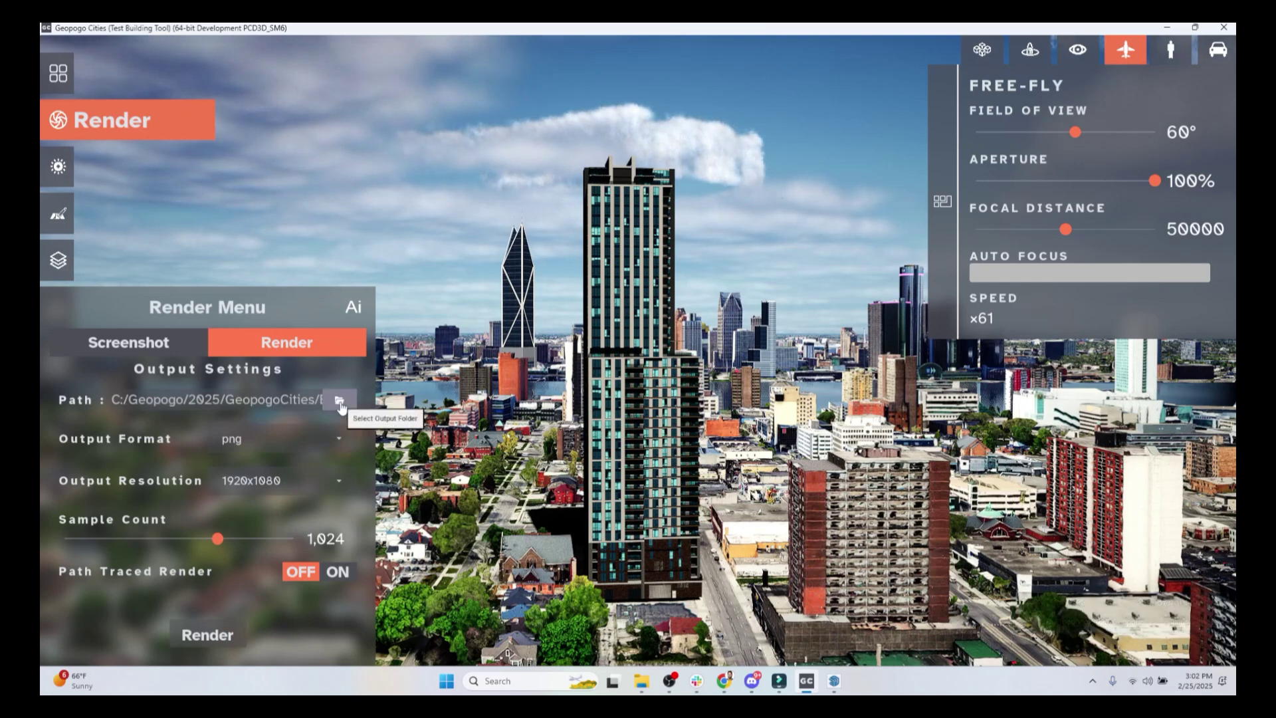
{"action": "left_click", "coordinate": [284, 433]}
{"action": "left_click", "coordinate": [250, 487]}
{"action": "left_click", "coordinate": [249, 488]}
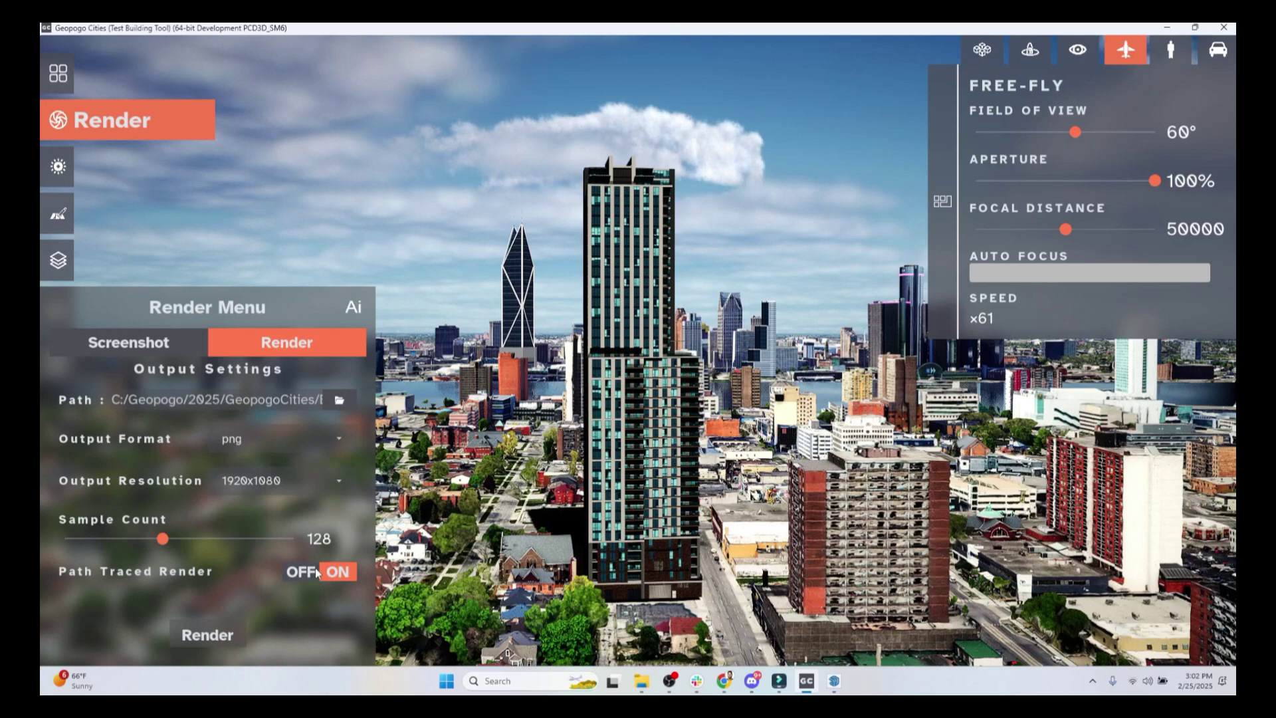
{"action": "left_click", "coordinate": [138, 122]}
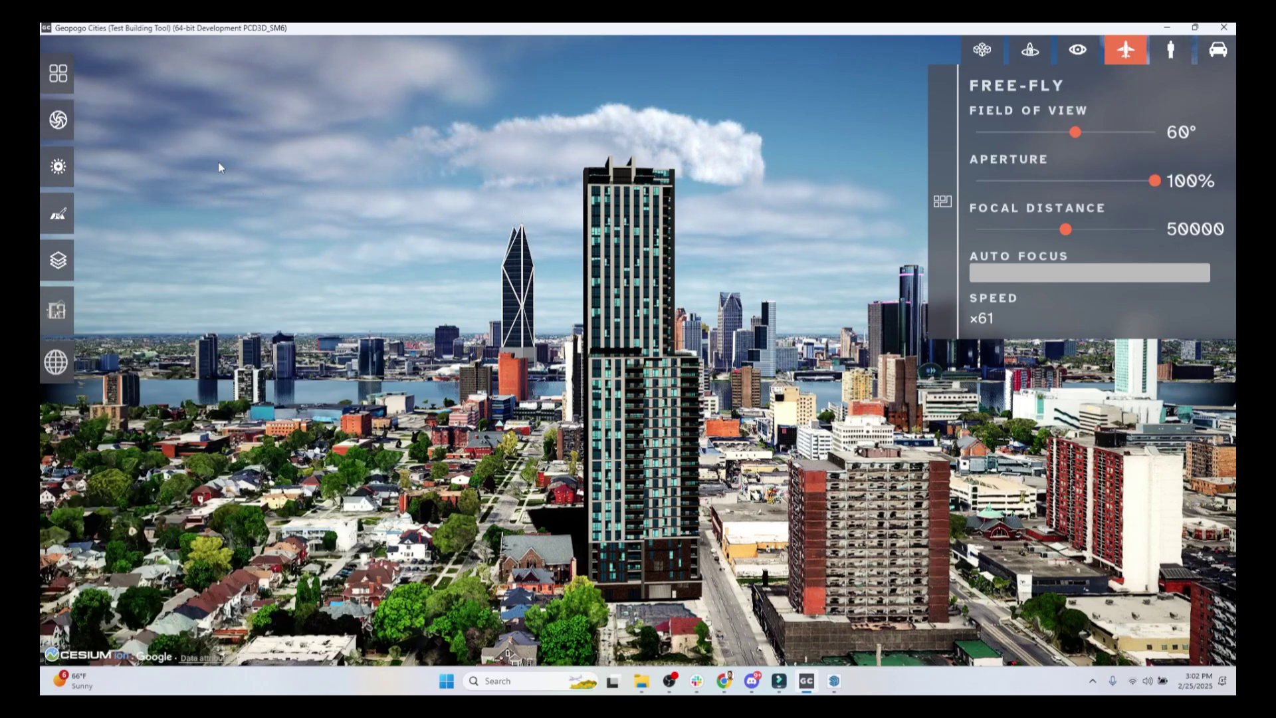
Fly to the imported tower's upper terrace and walk along it with the Third-Person camera
{"action": "key", "text": "w"}
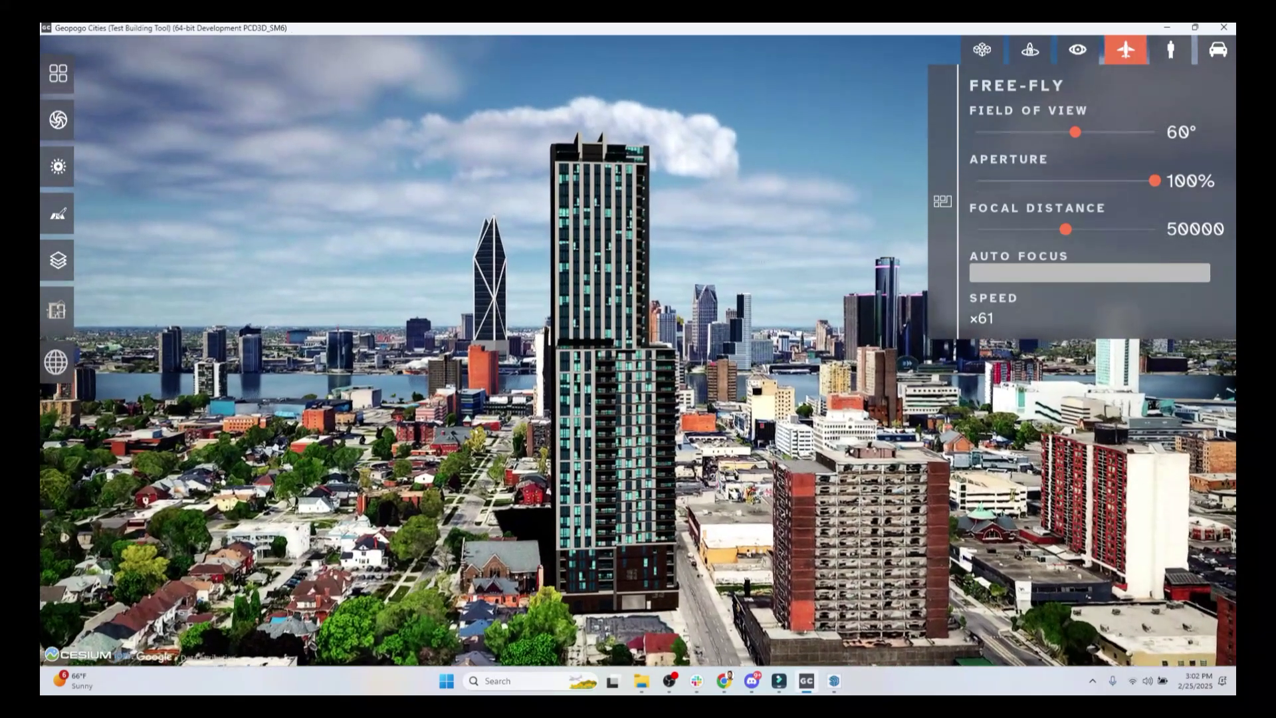
{"action": "key", "text": "w"}
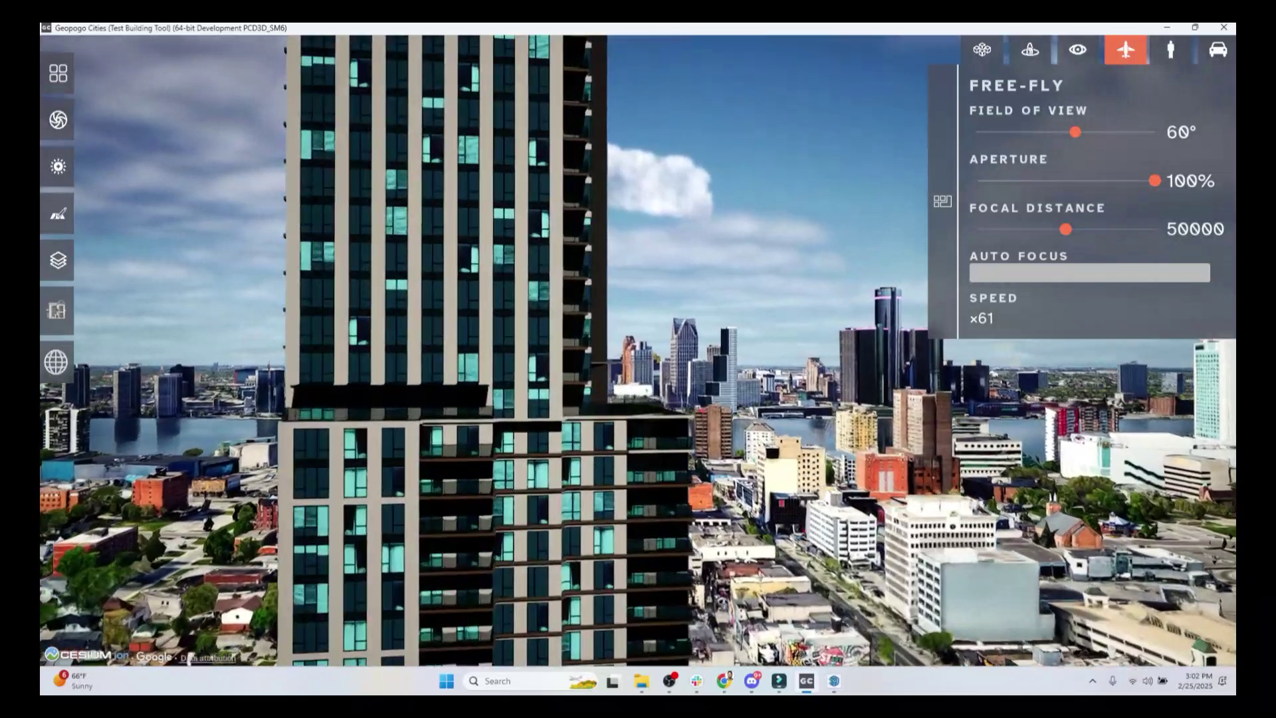
{"action": "key", "text": "a"}
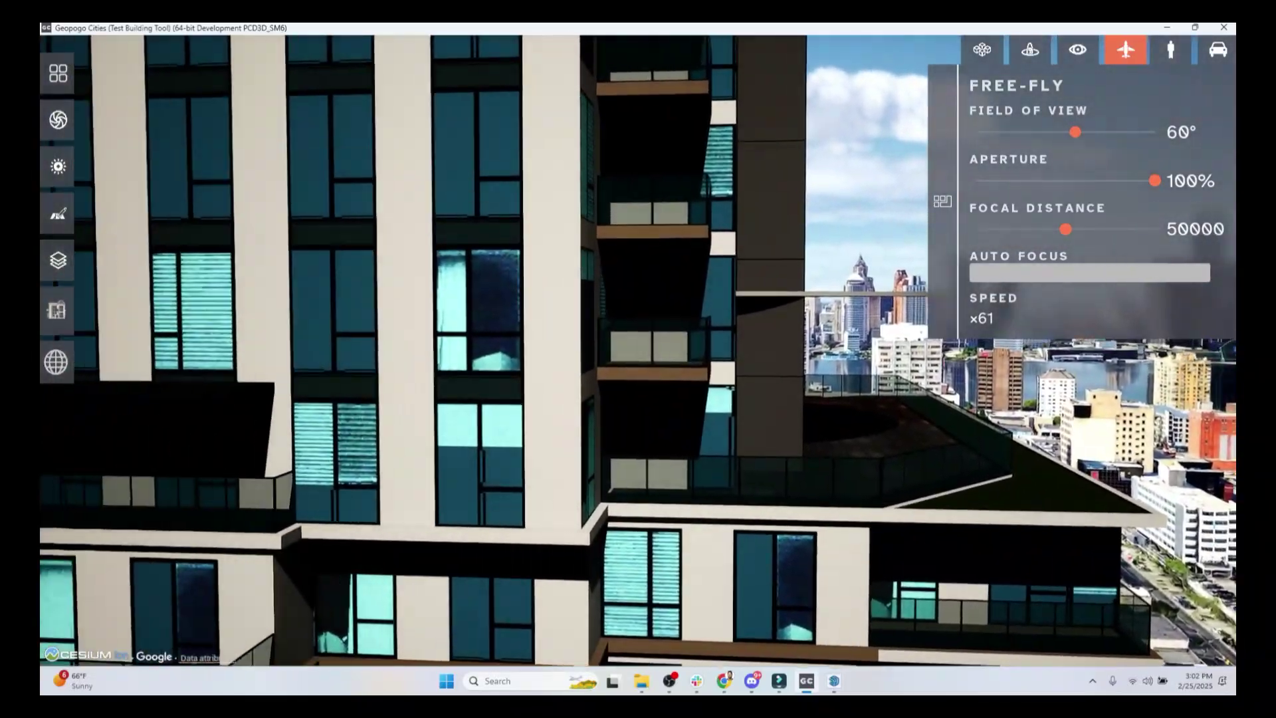
{"action": "key", "text": "d"}
{"action": "key", "text": "w"}
{"action": "key", "text": "w"}
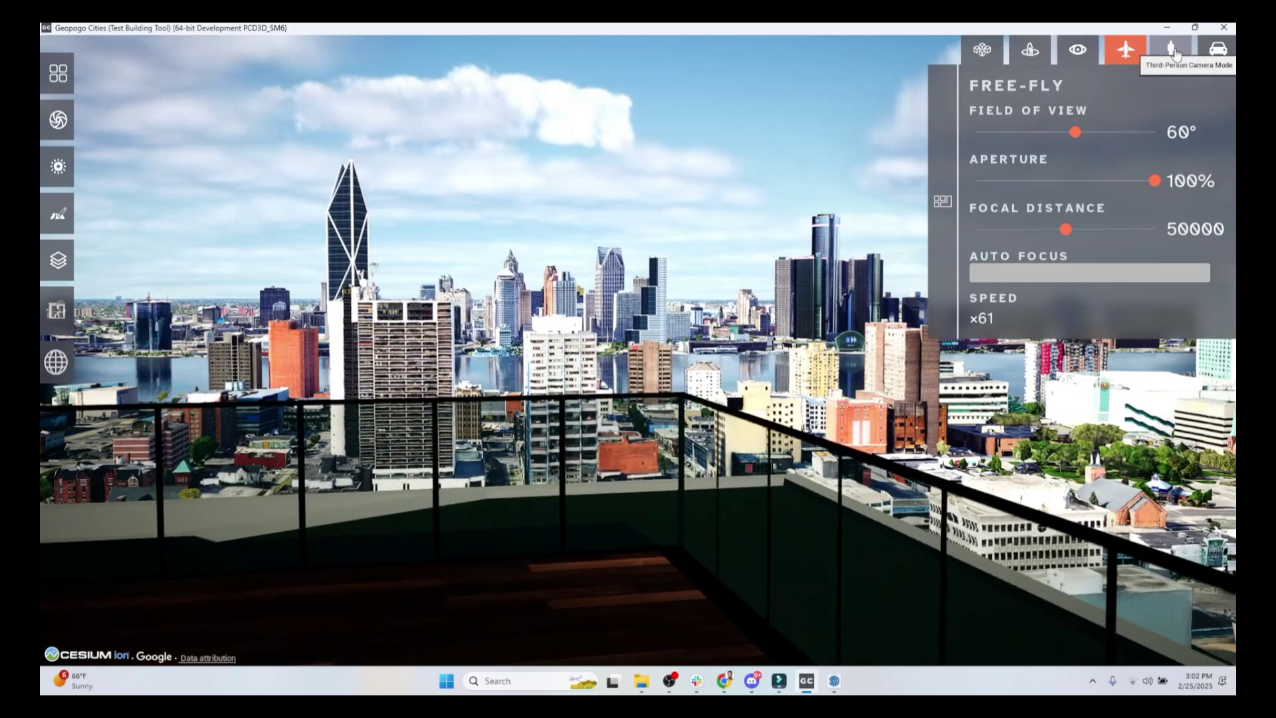
{"action": "left_click", "coordinate": [1170, 51]}
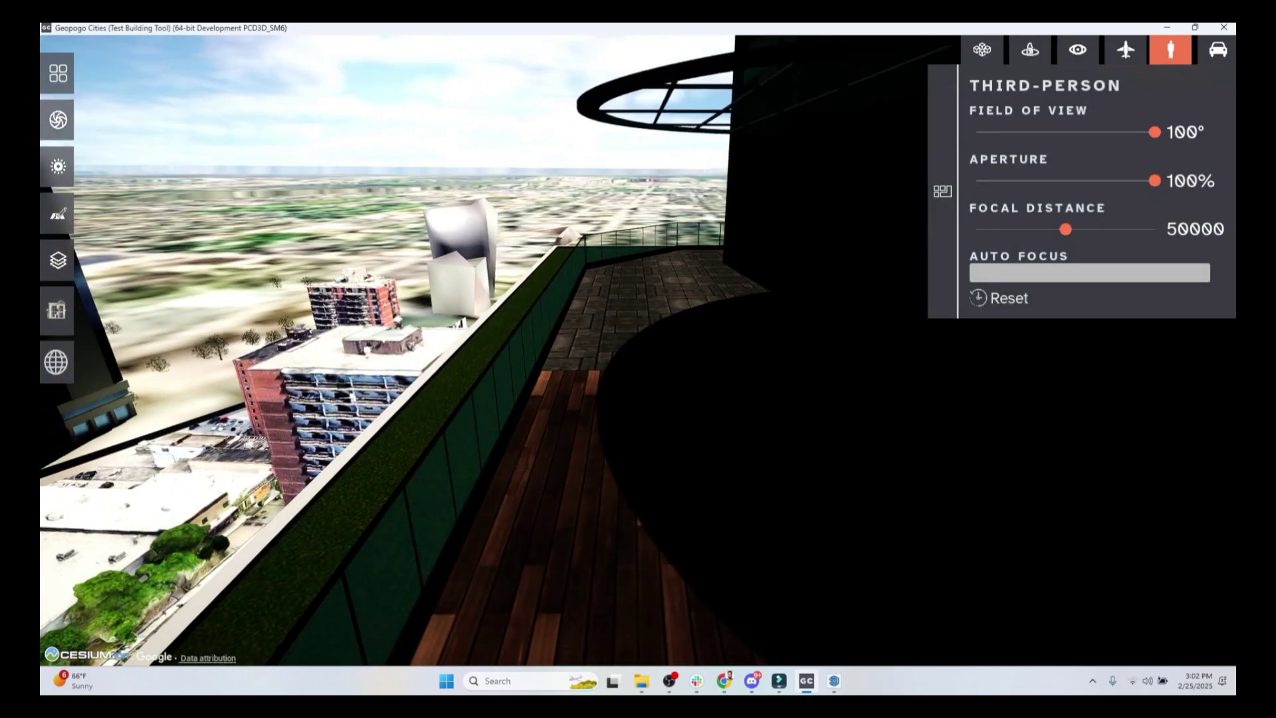
{"action": "key", "text": "w"}
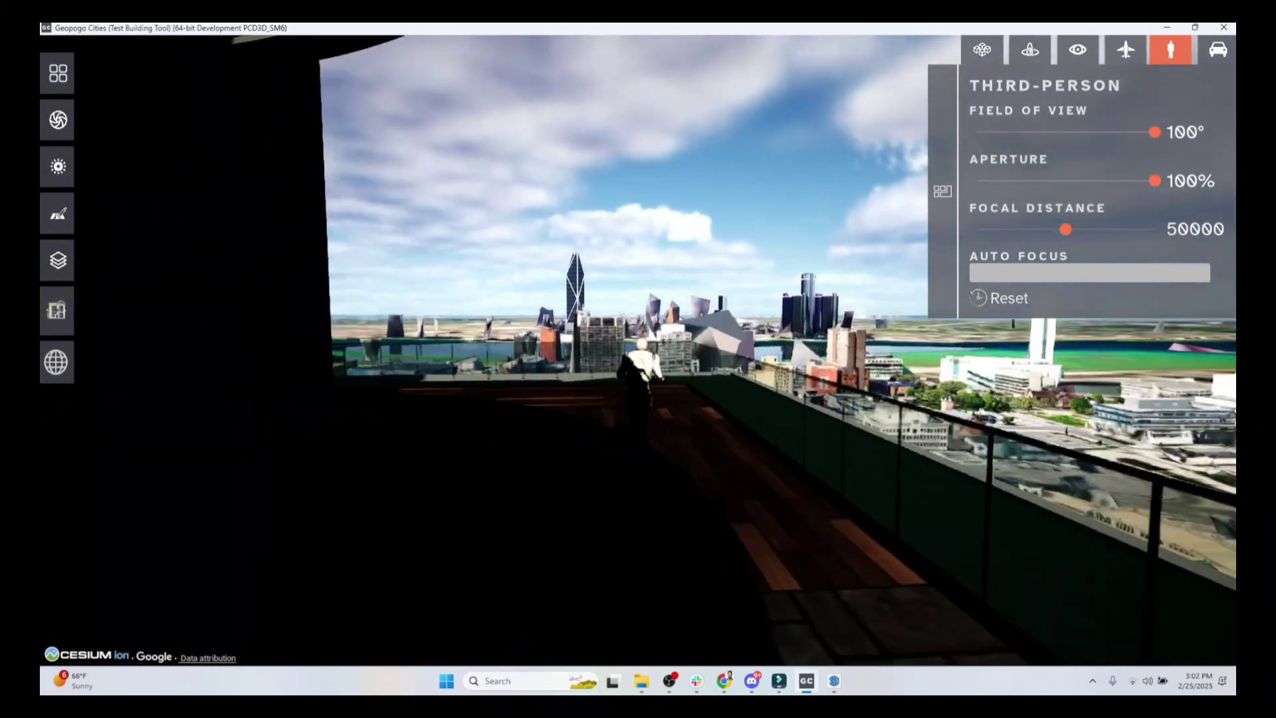
Shift the time of day to the morning and walk the third-person character around the terrace
{"action": "left_click", "coordinate": [61, 121]}
{"action": "left_click", "coordinate": [65, 166]}
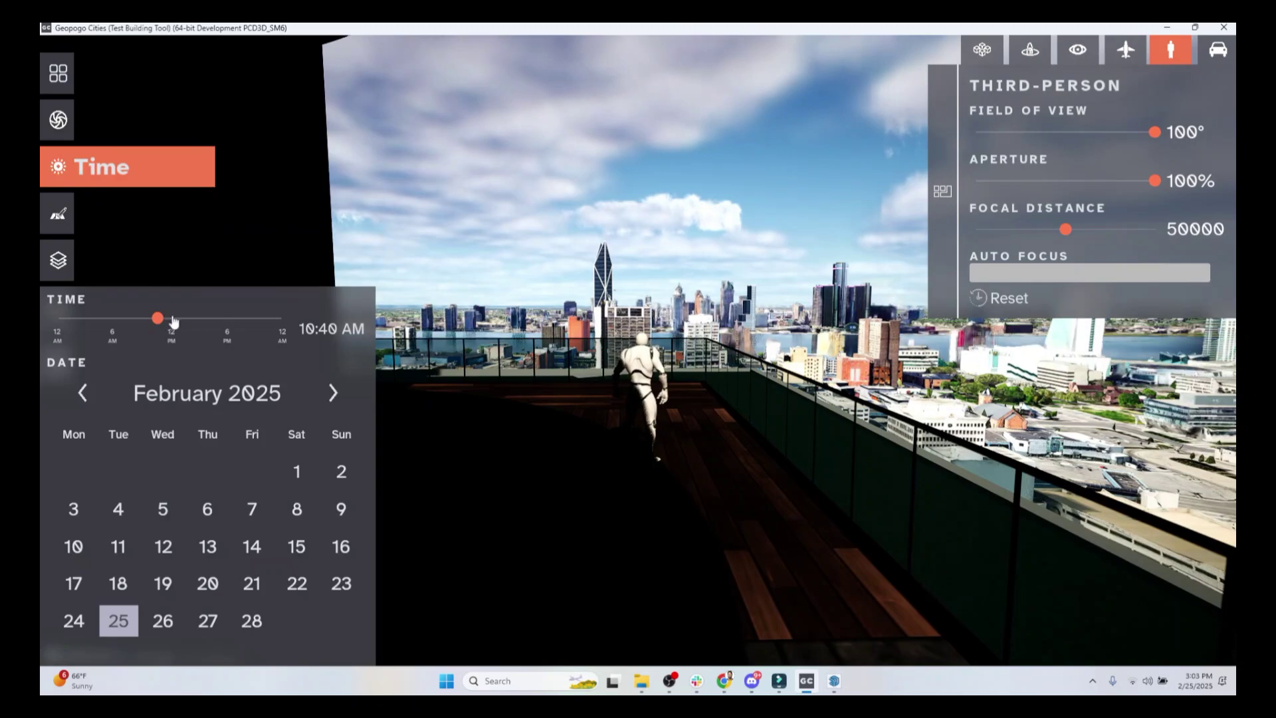
{"action": "left_click_drag", "start_coordinate": [206, 316], "coordinate": [141, 318]}
{"action": "left_click", "coordinate": [135, 172]}
{"action": "key", "text": "w"}
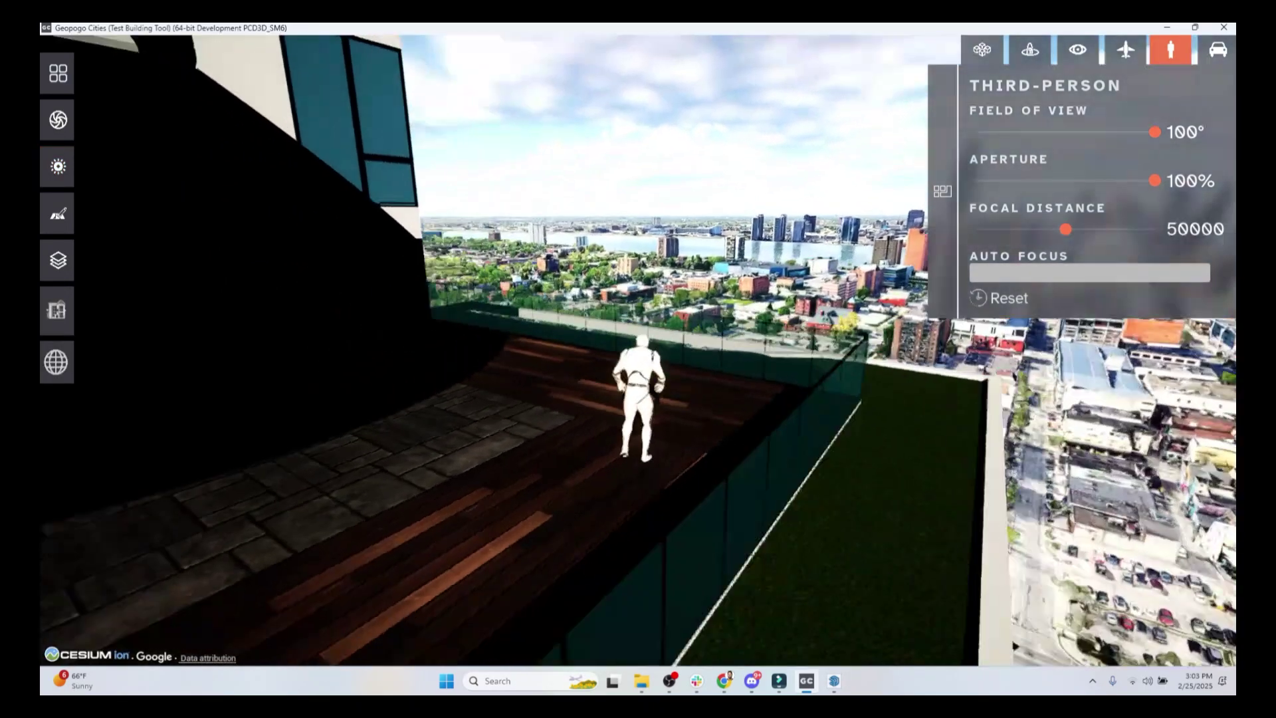
{"action": "key", "text": "w"}
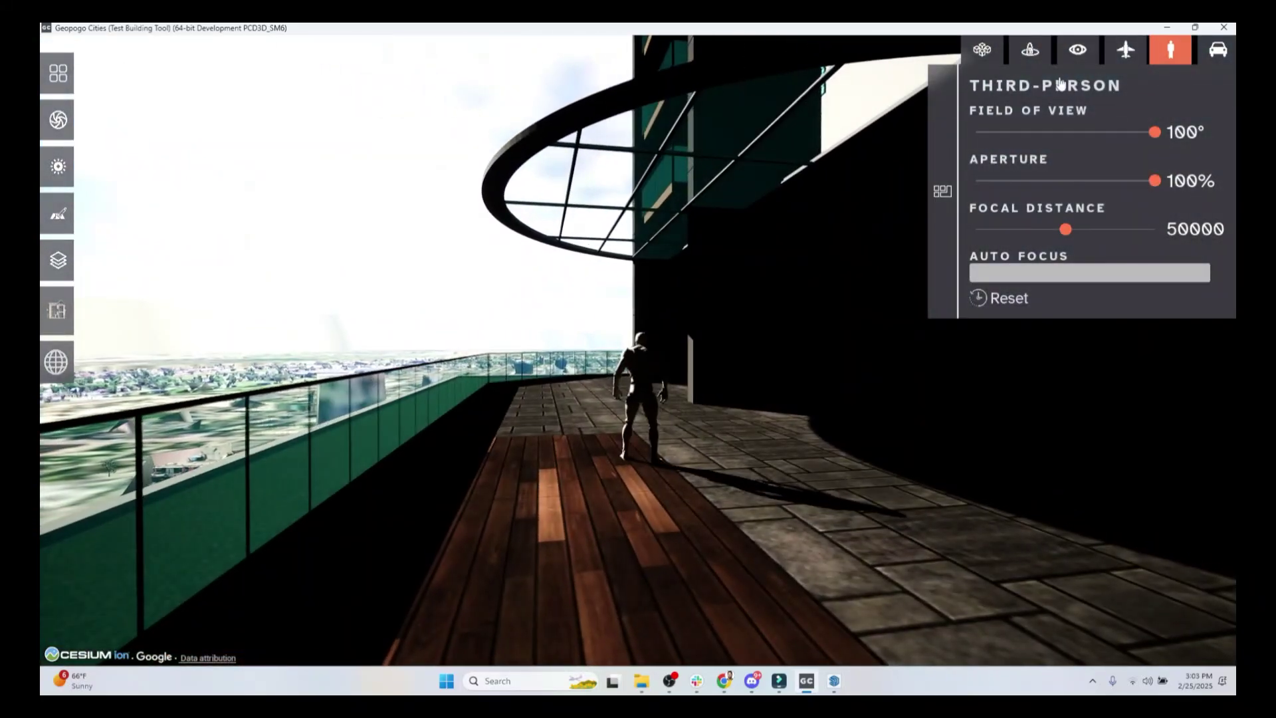
Switch to the First-Person camera on the terrace and set its field of view to 100°
{"action": "left_click", "coordinate": [1077, 49]}
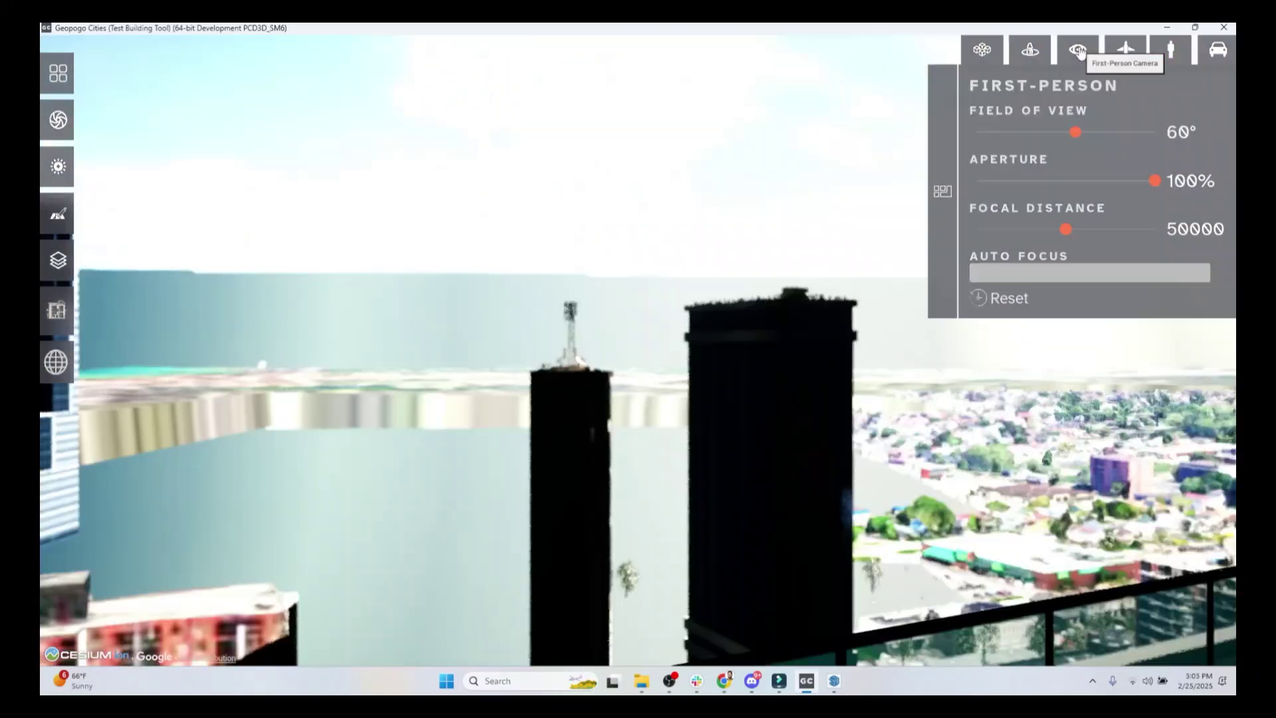
{"action": "key", "text": "w"}
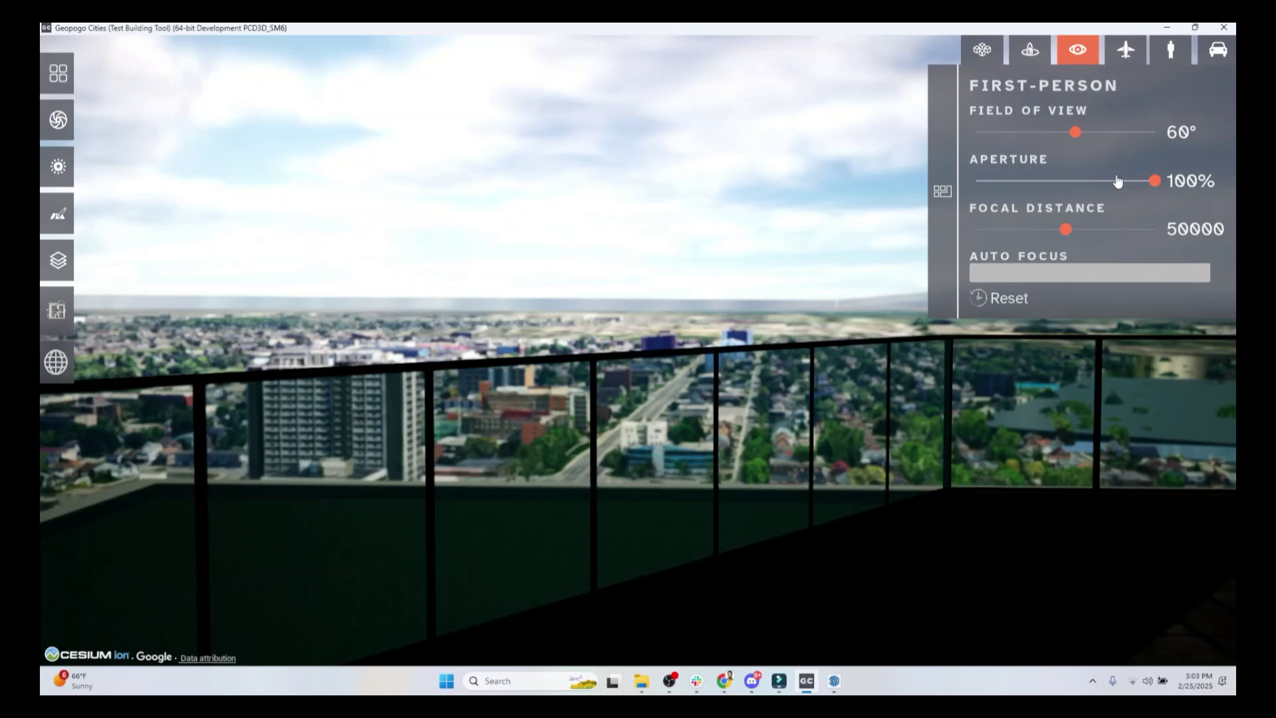
{"action": "left_click_drag", "start_coordinate": [1119, 132], "coordinate": [1160, 131]}
Walk around the imported tower's terrace in first person and examine the surrounding city from its edges
{"action": "key", "text": "w"}
{"action": "left_click_drag", "start_coordinate": [636, 333], "coordinate": [769, 333]}
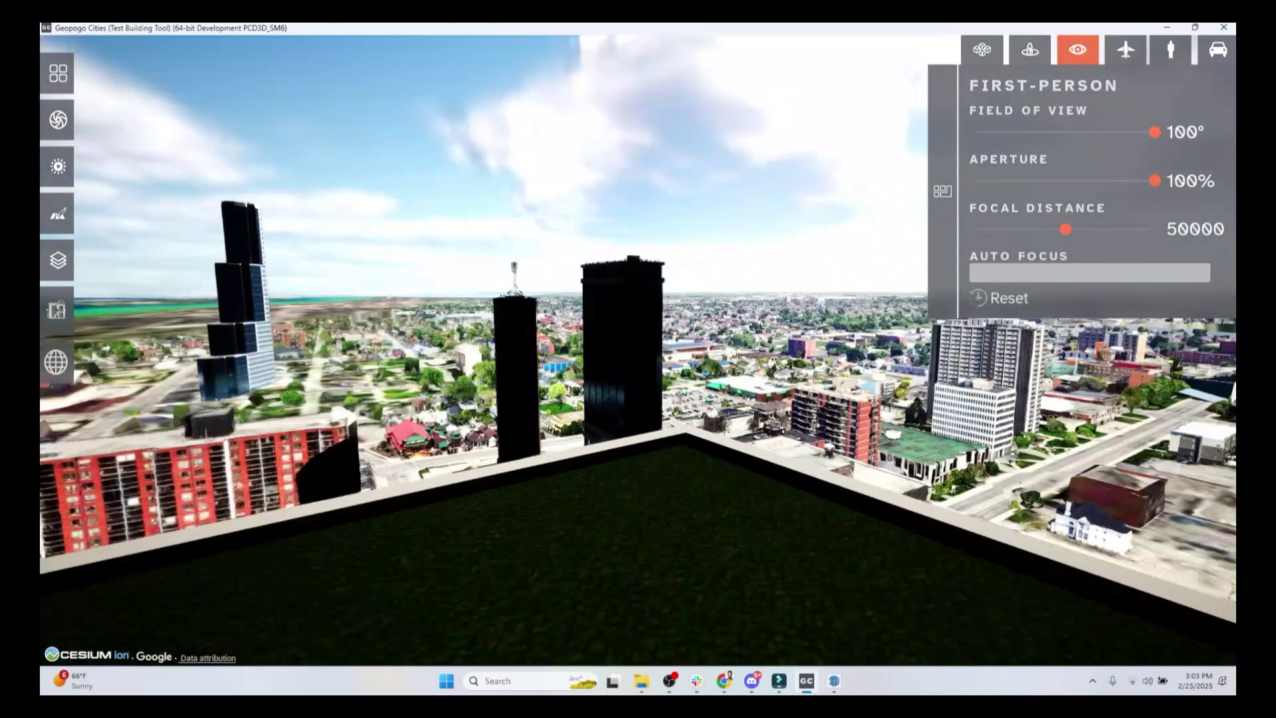
{"action": "left_click_drag", "start_coordinate": [636, 333], "coordinate": [835, 335]}
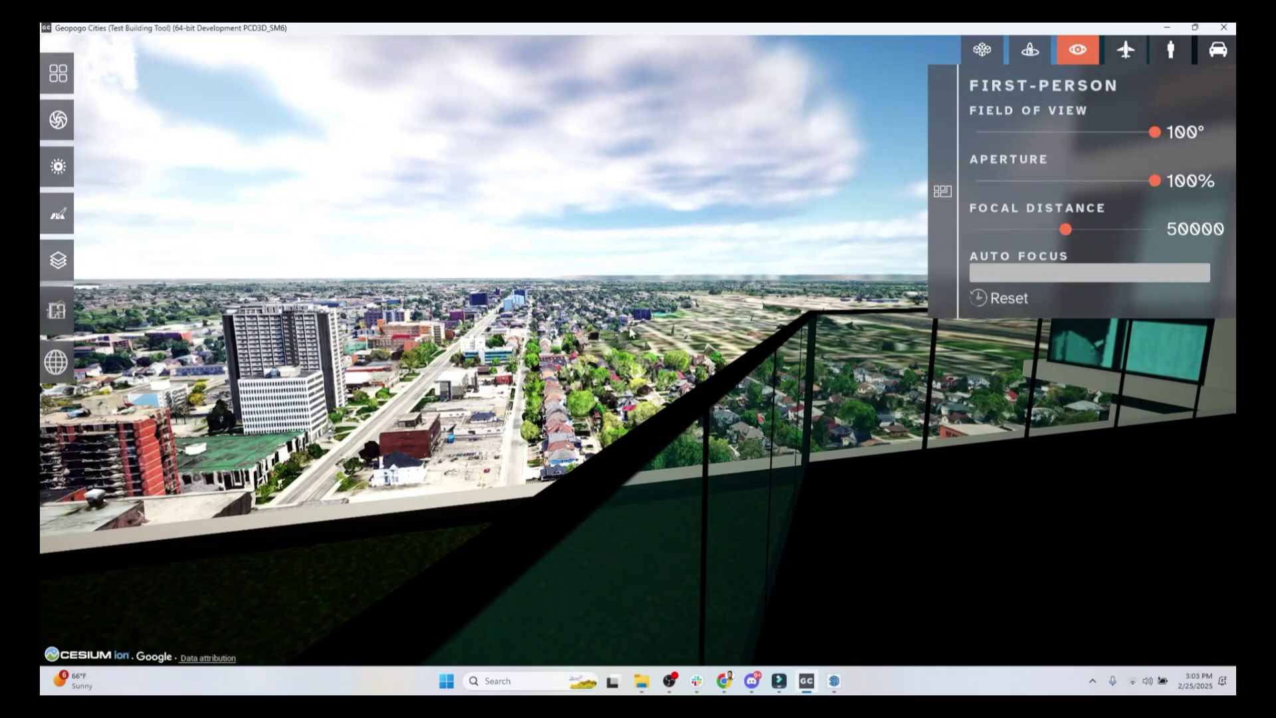
{"action": "left_click_drag", "start_coordinate": [639, 329], "coordinate": [193, 329]}
{"action": "key", "text": "w"}
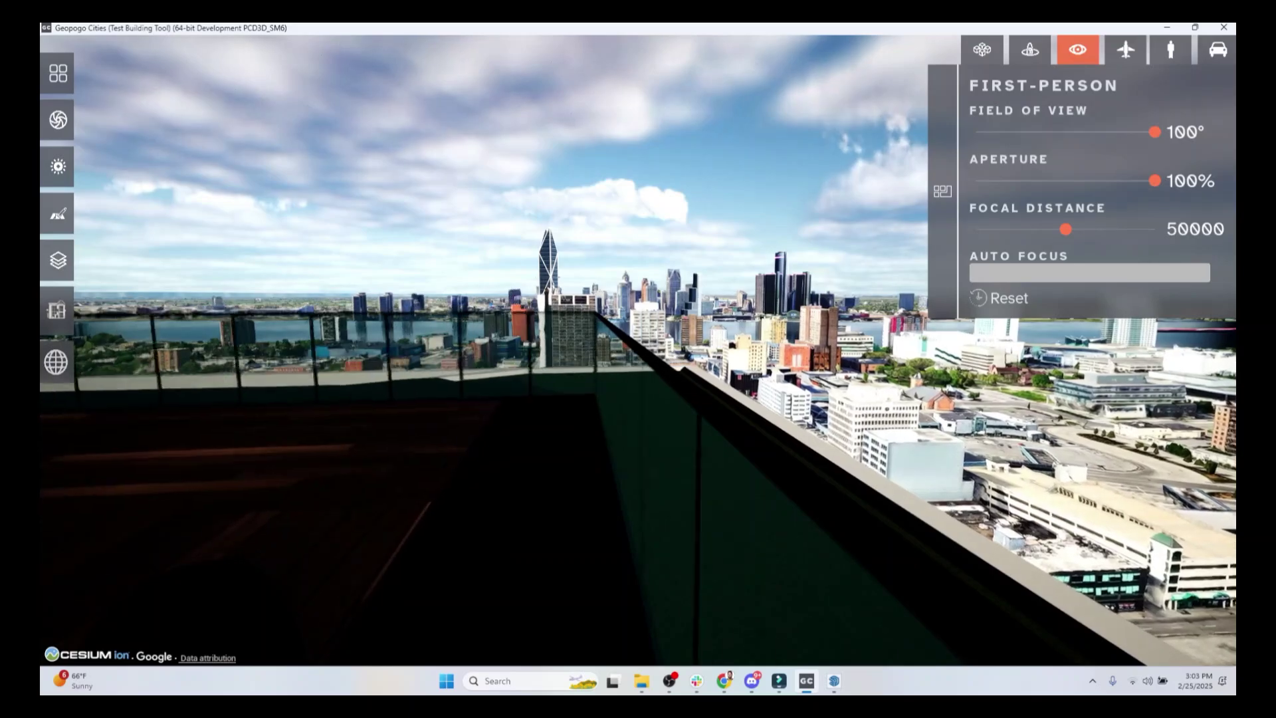
{"action": "key", "text": "w"}
{"action": "left_click_drag", "start_coordinate": [193, 330], "coordinate": [359, 361]}
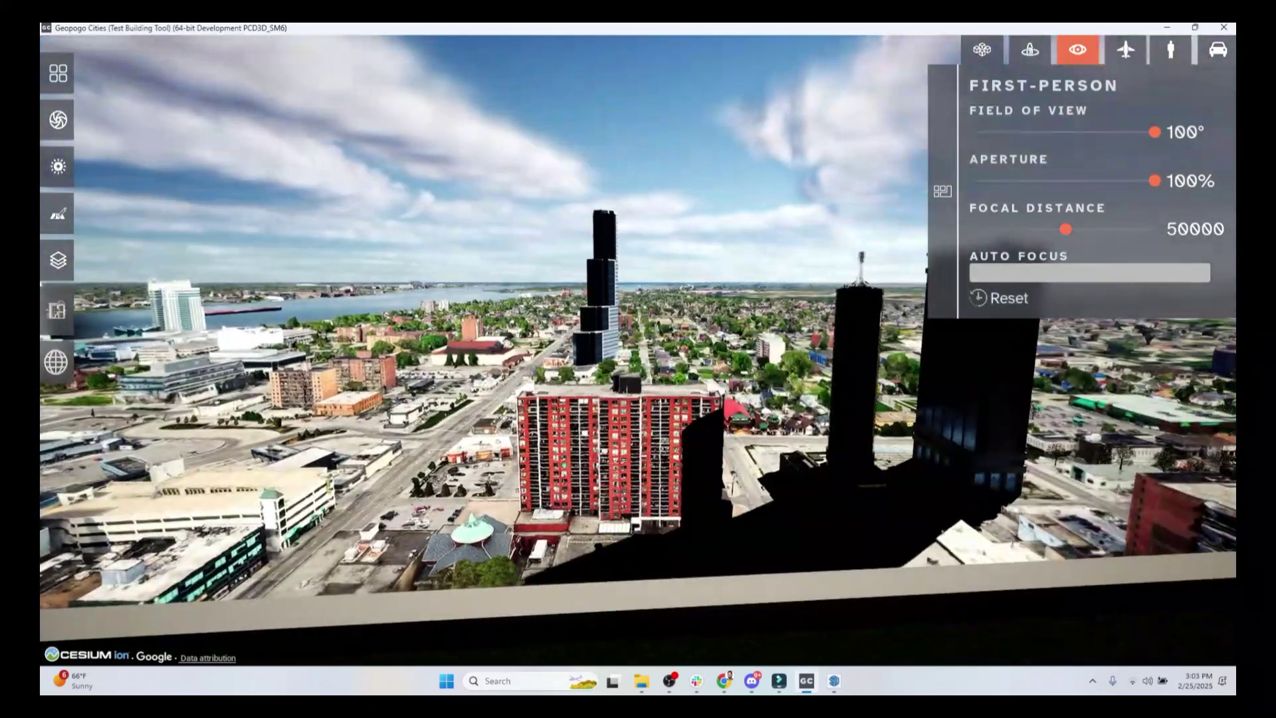
{"action": "left_click_drag", "start_coordinate": [638, 359], "coordinate": [312, 359]}
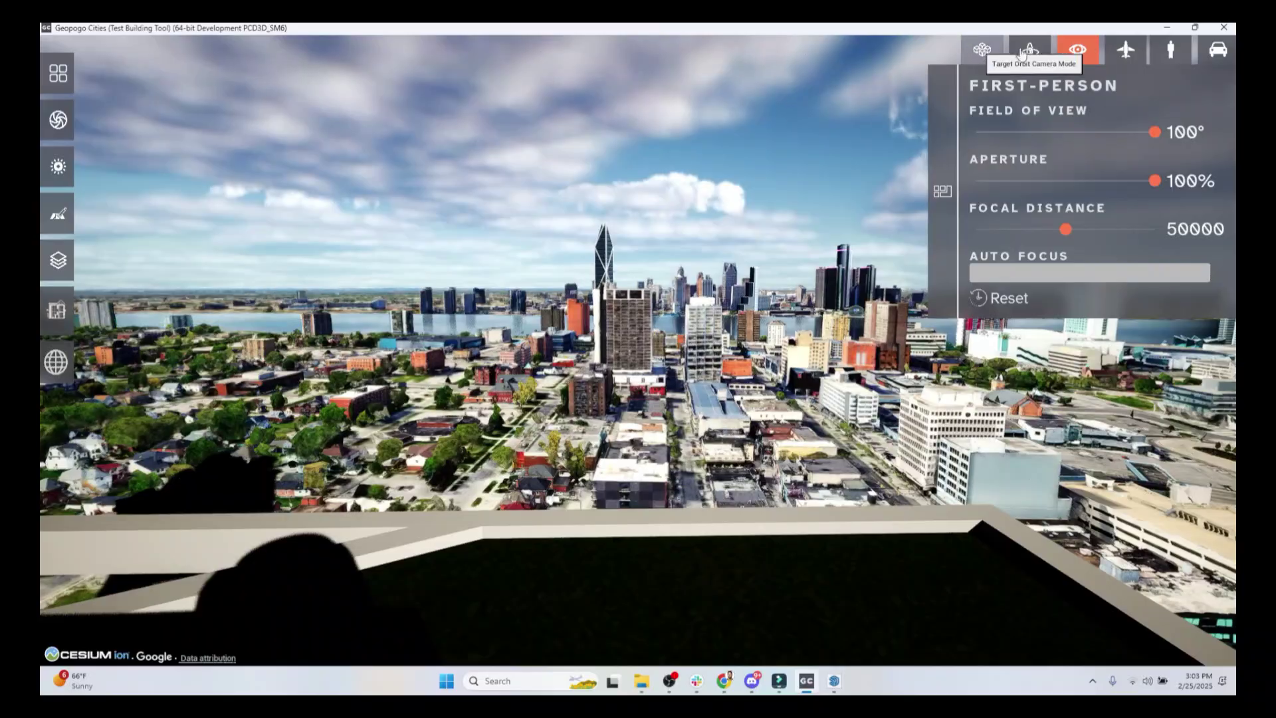
Fly around the top of the imported tower with the Free-Fly camera and move in on another side of its upper terrace
{"action": "left_click", "coordinate": [1126, 51]}
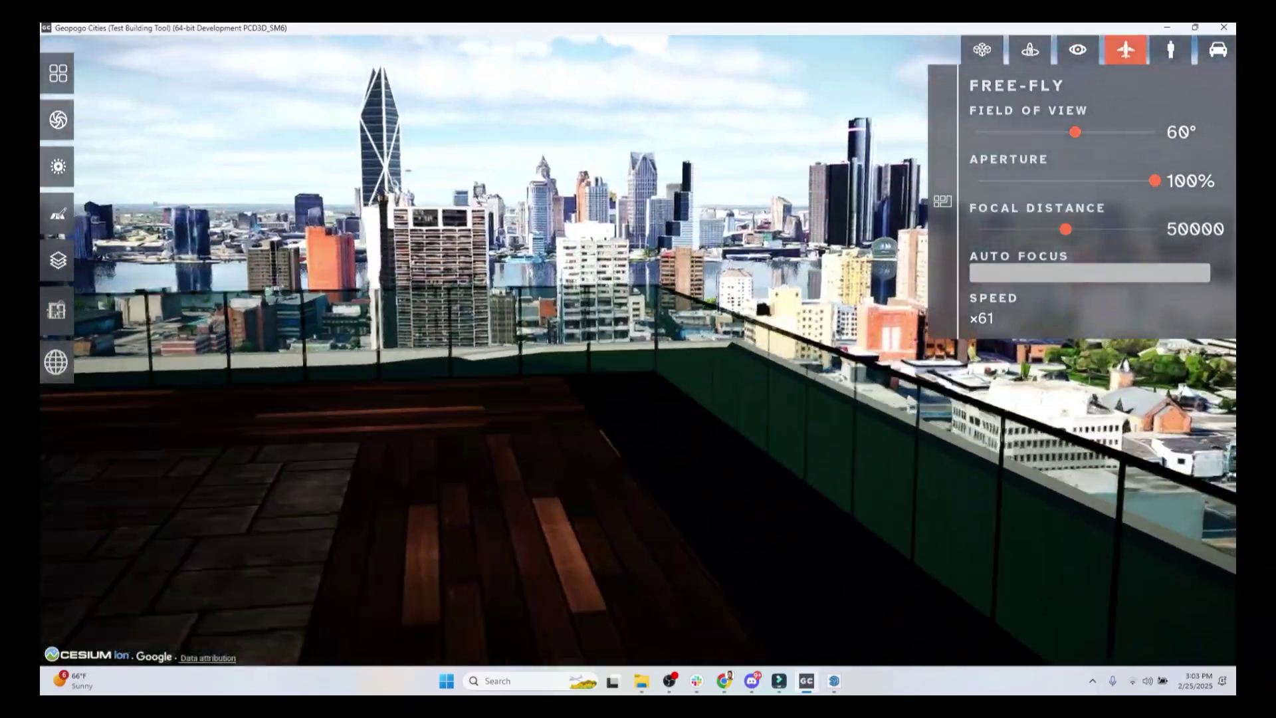
{"action": "key", "text": "s"}
{"action": "key", "text": "s"}
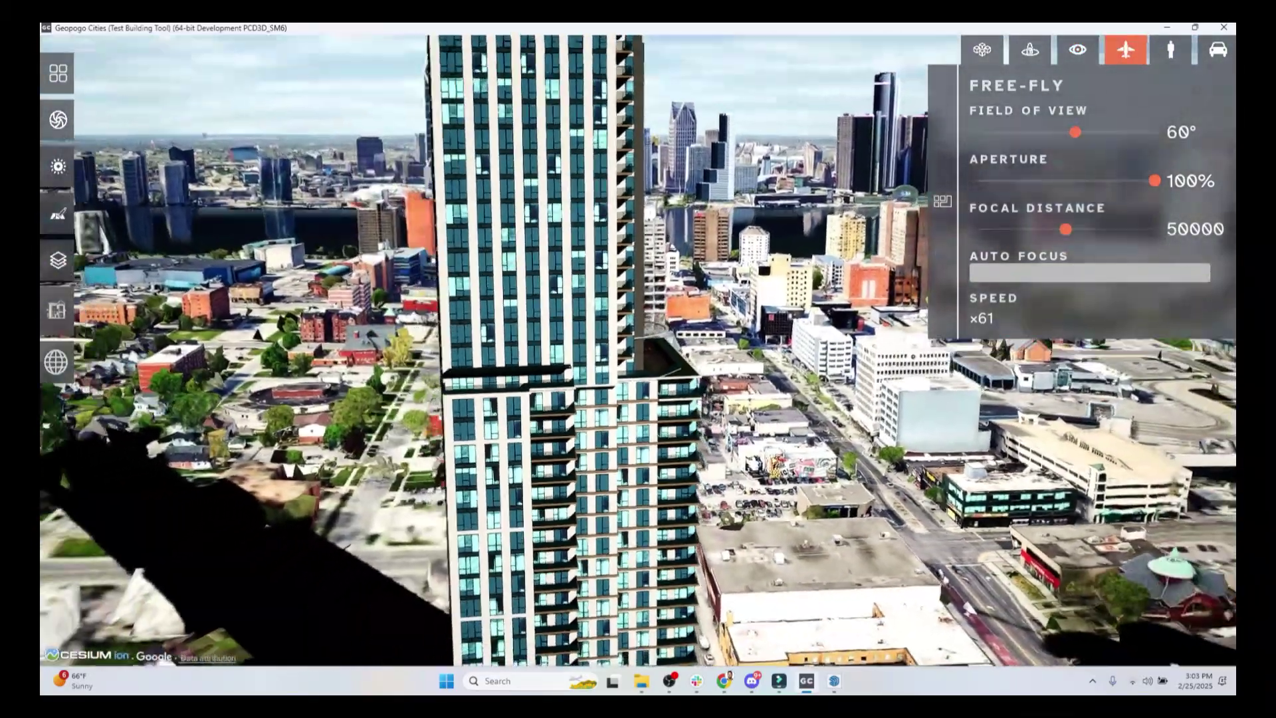
{"action": "key", "text": "w"}
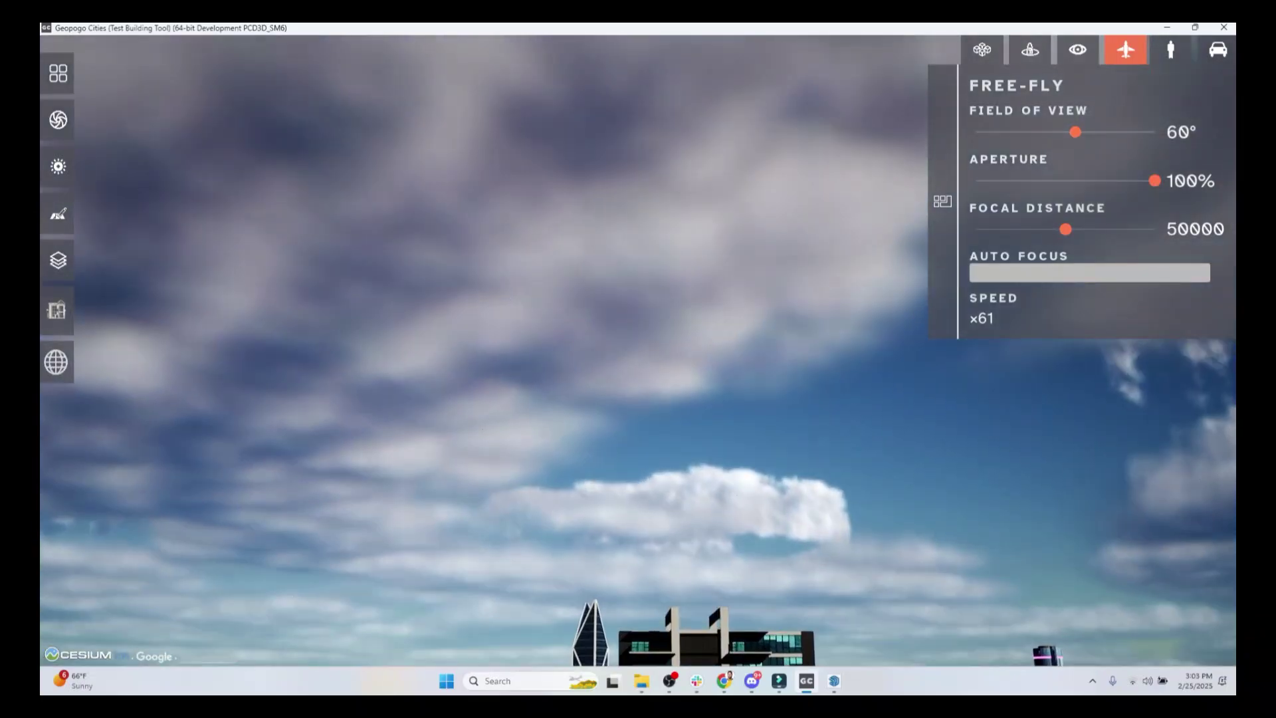
{"action": "key", "text": "w"}
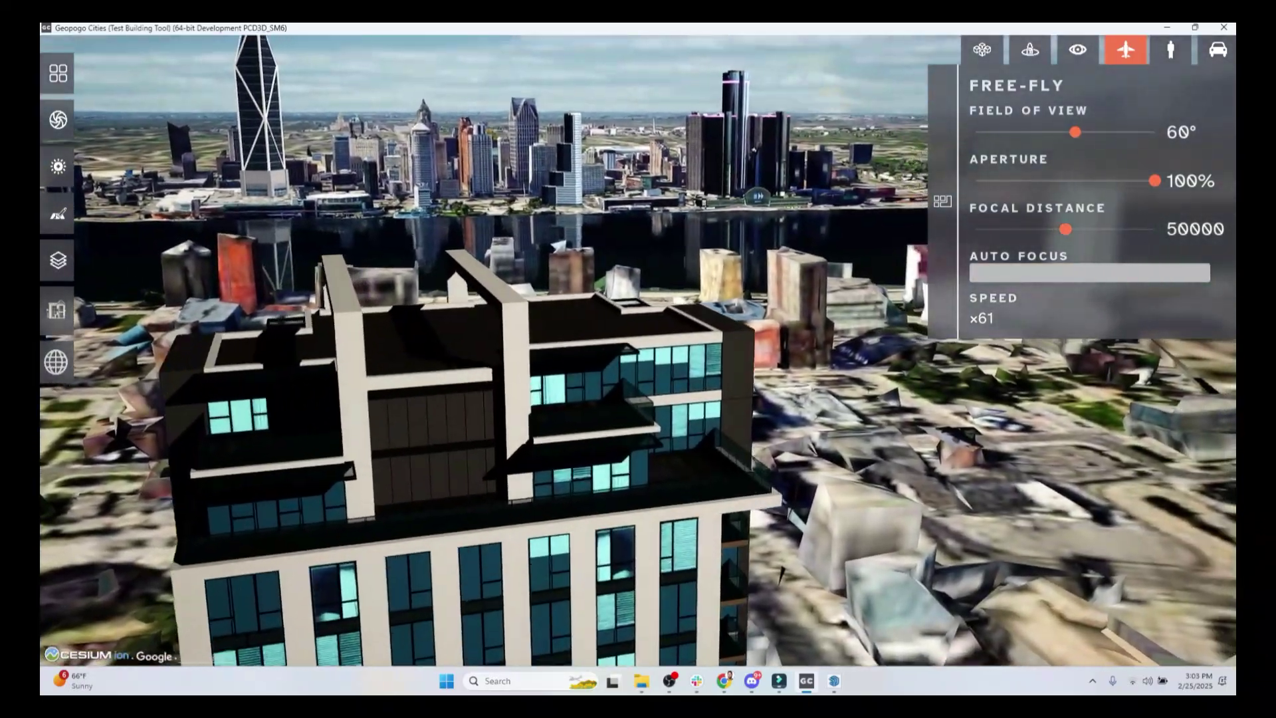
{"action": "key", "text": "d"}
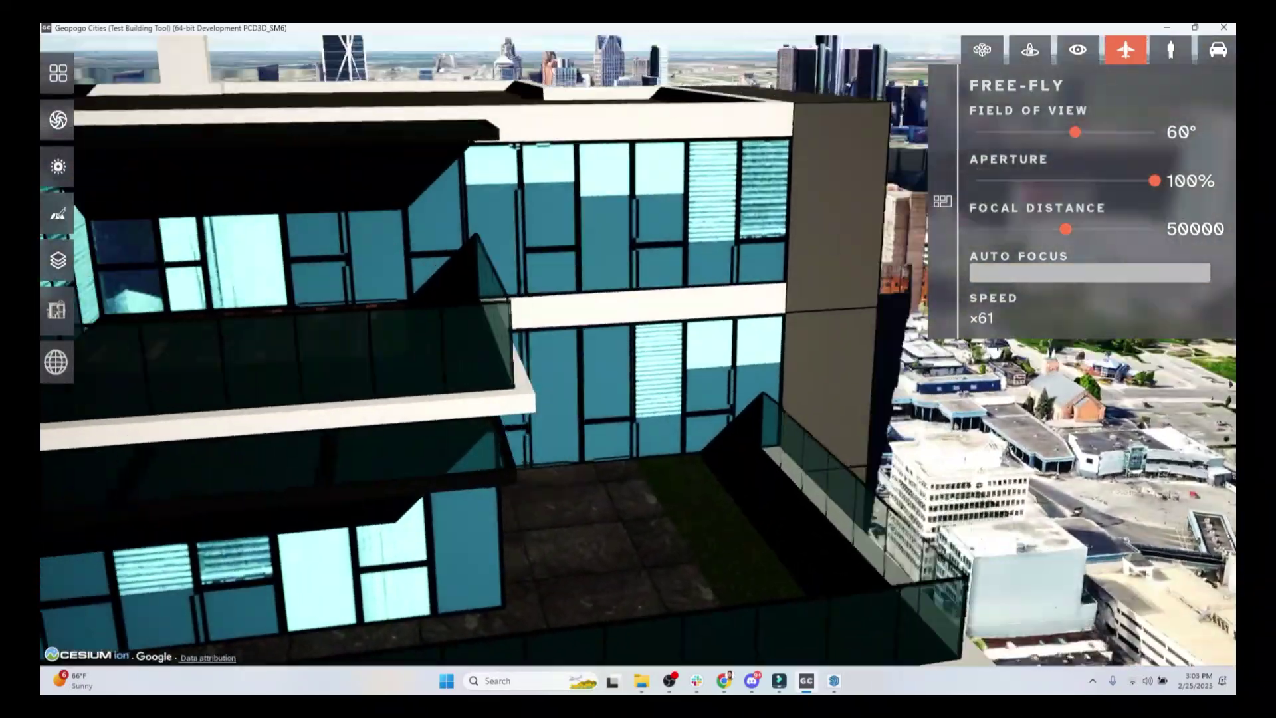
{"action": "key", "text": "w"}
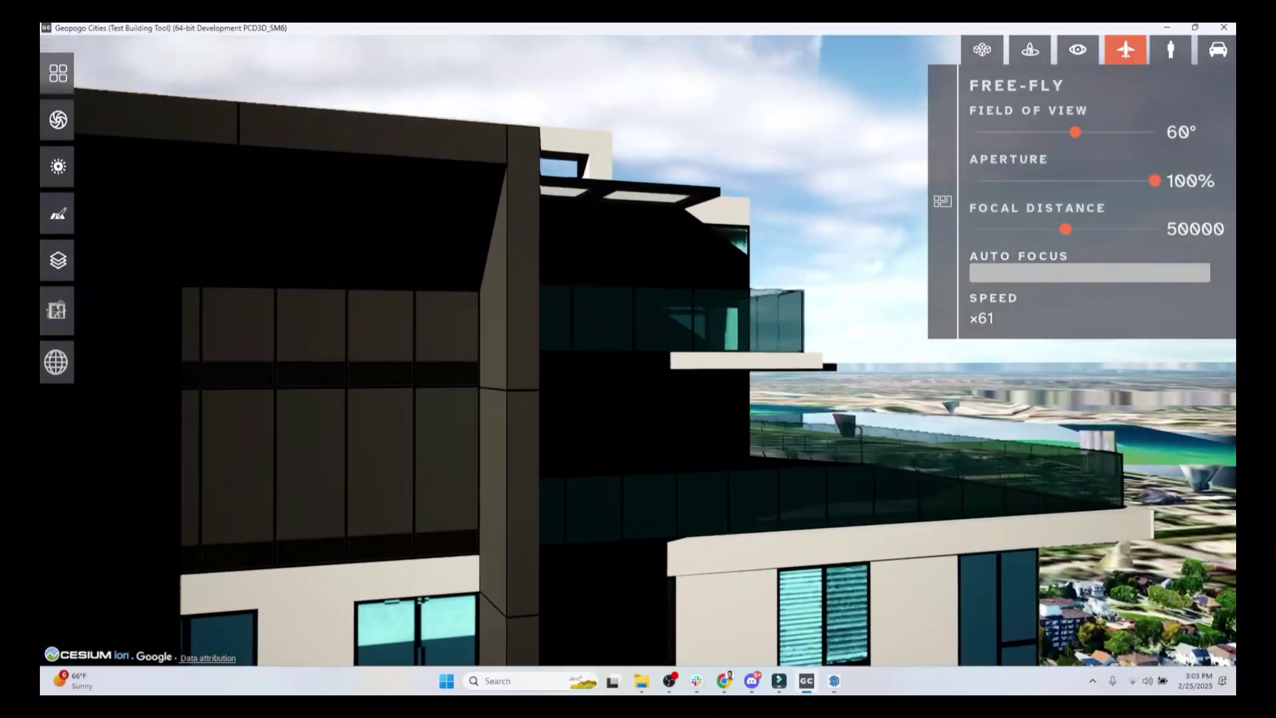
{"action": "key", "text": "w"}
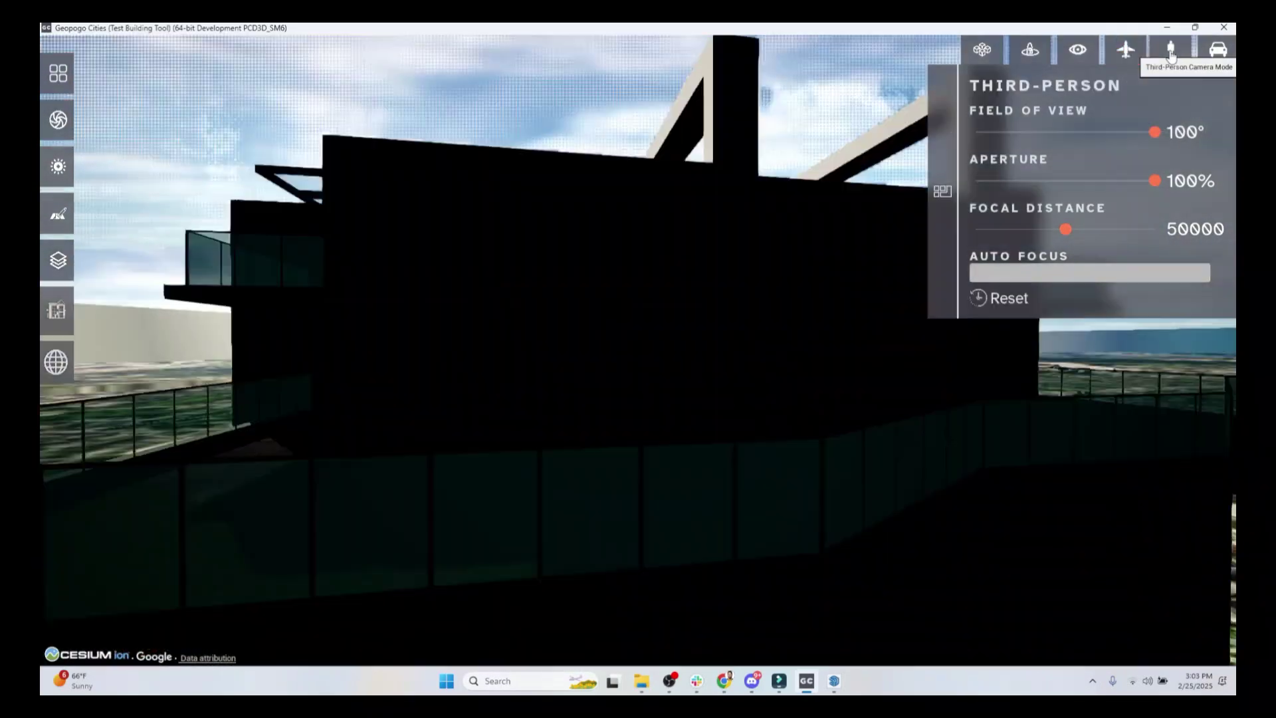
Drop onto the terrace with the Third-Person camera, switch to First-Person, and examine the skyline and river from its railing
{"action": "left_click", "coordinate": [1172, 55]}
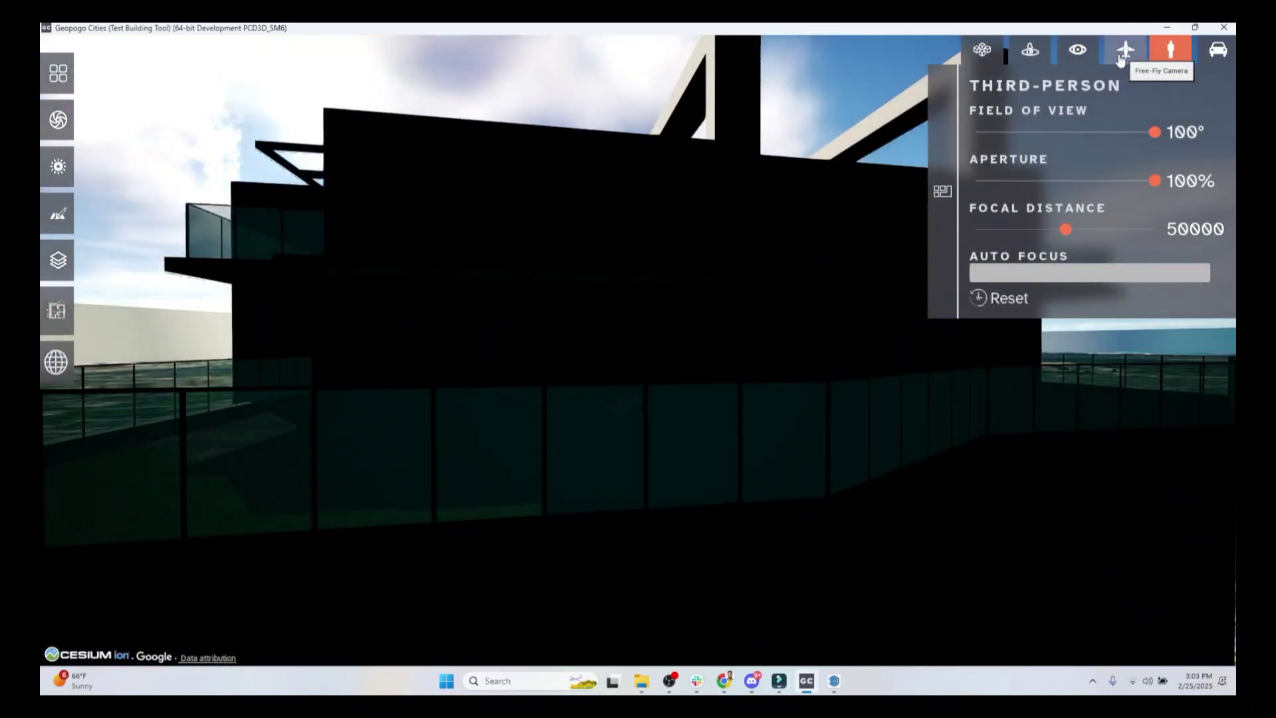
{"action": "left_click", "coordinate": [1079, 51]}
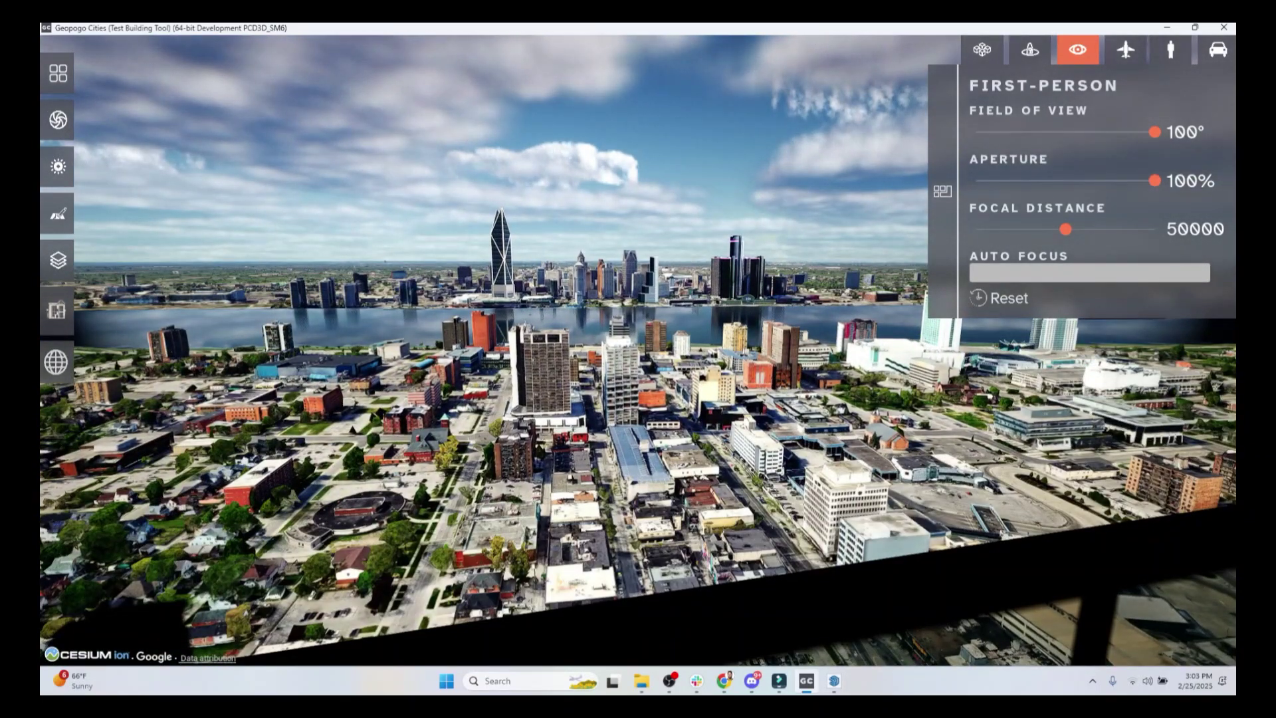
{"action": "left_click_drag", "start_coordinate": [638, 359], "coordinate": [984, 332]}
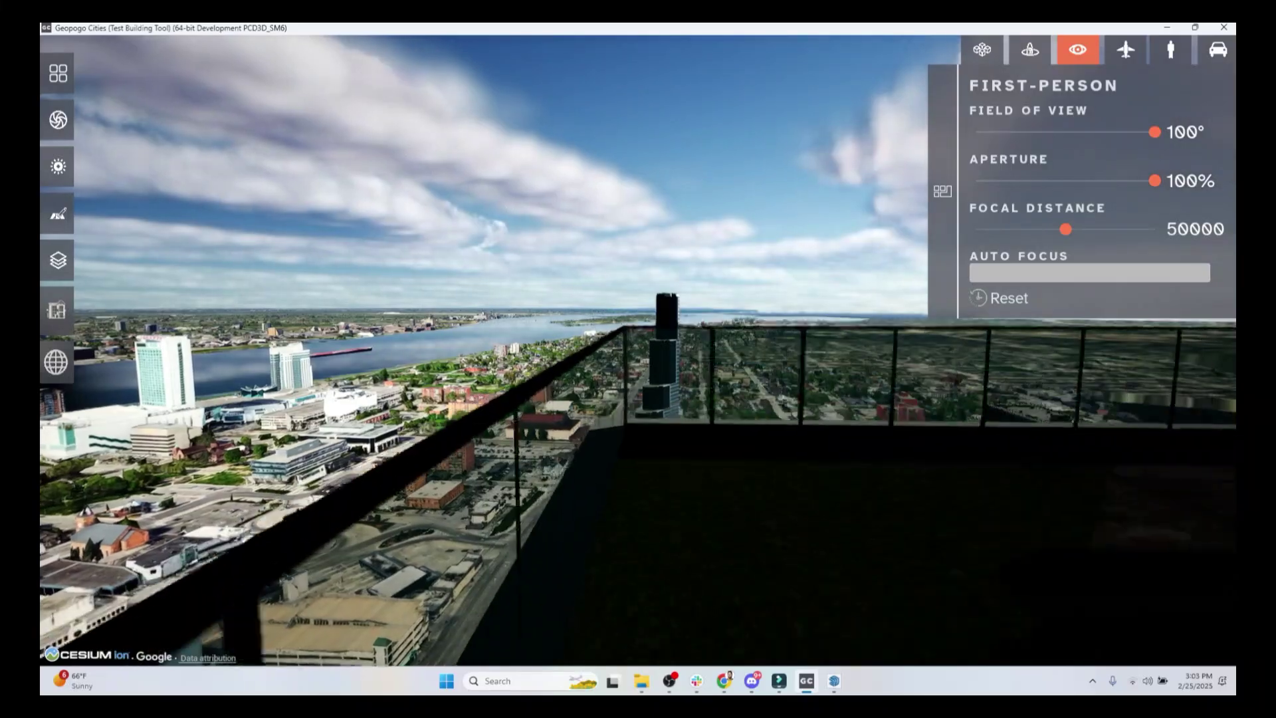
{"action": "key", "text": "w"}
{"action": "left_click_drag", "start_coordinate": [638, 359], "coordinate": [864, 452]}
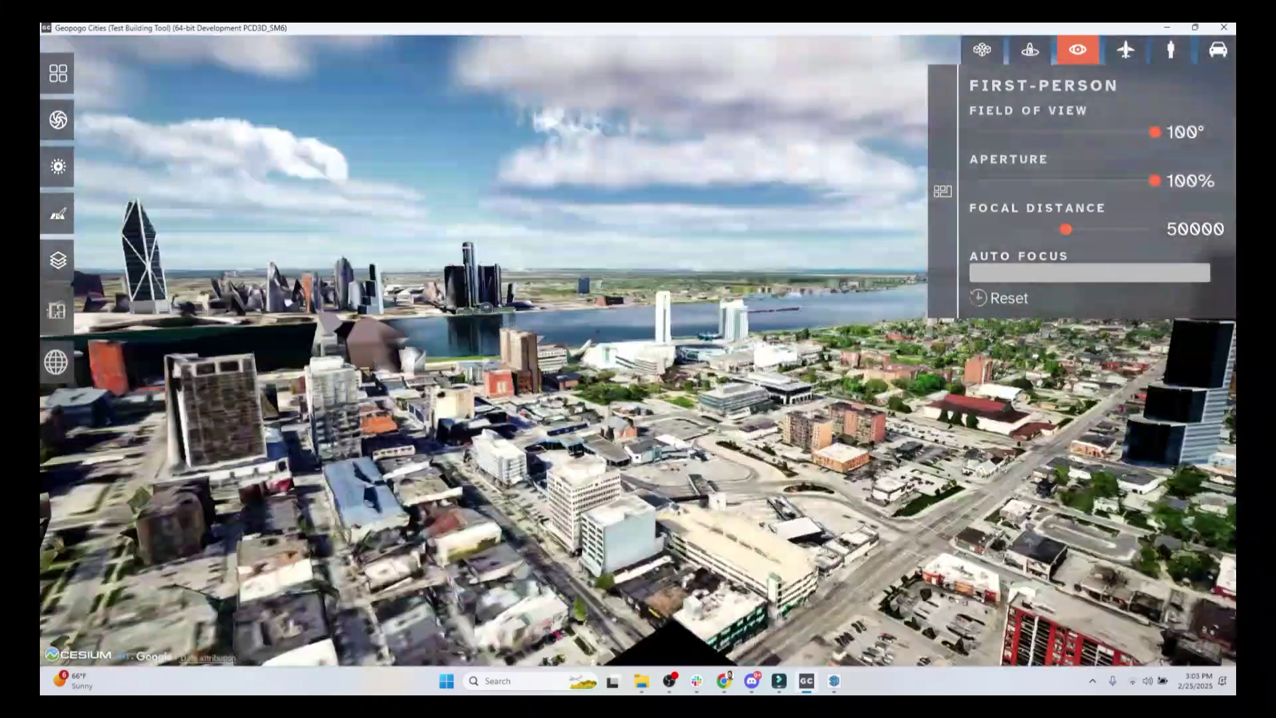
{"action": "key", "text": "w"}
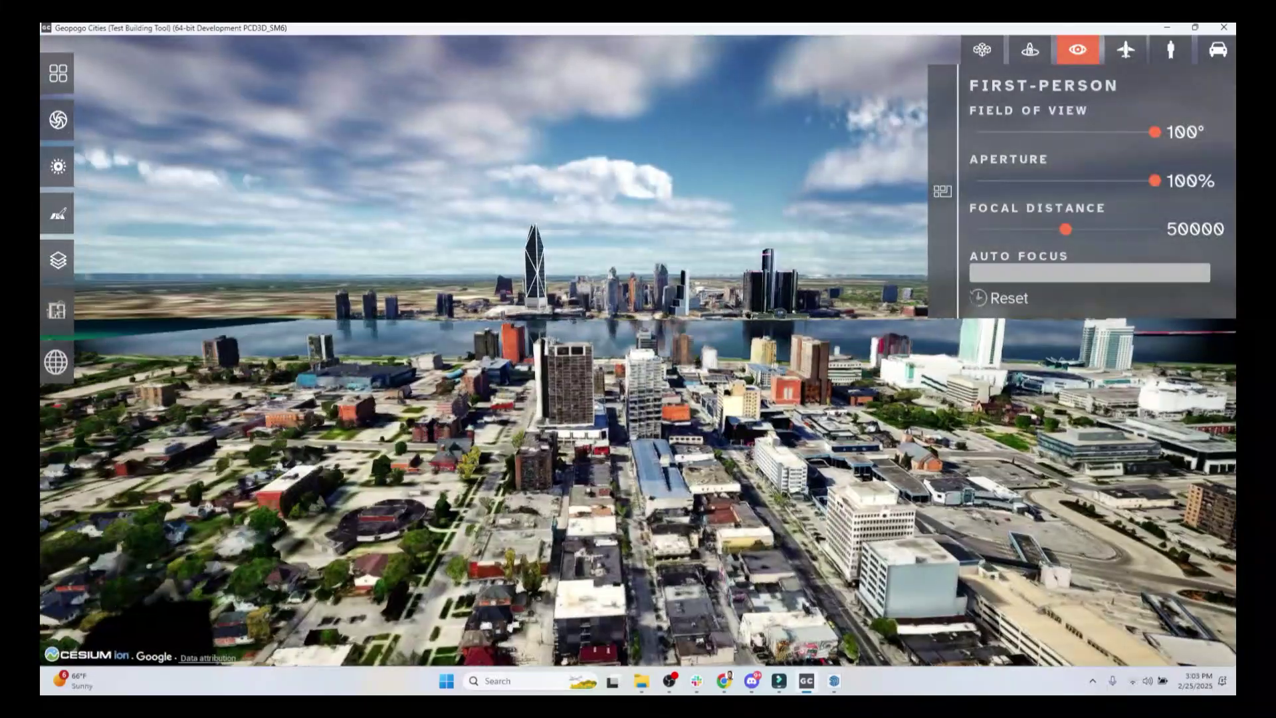
{"action": "left_click_drag", "start_coordinate": [639, 359], "coordinate": [86, 356]}
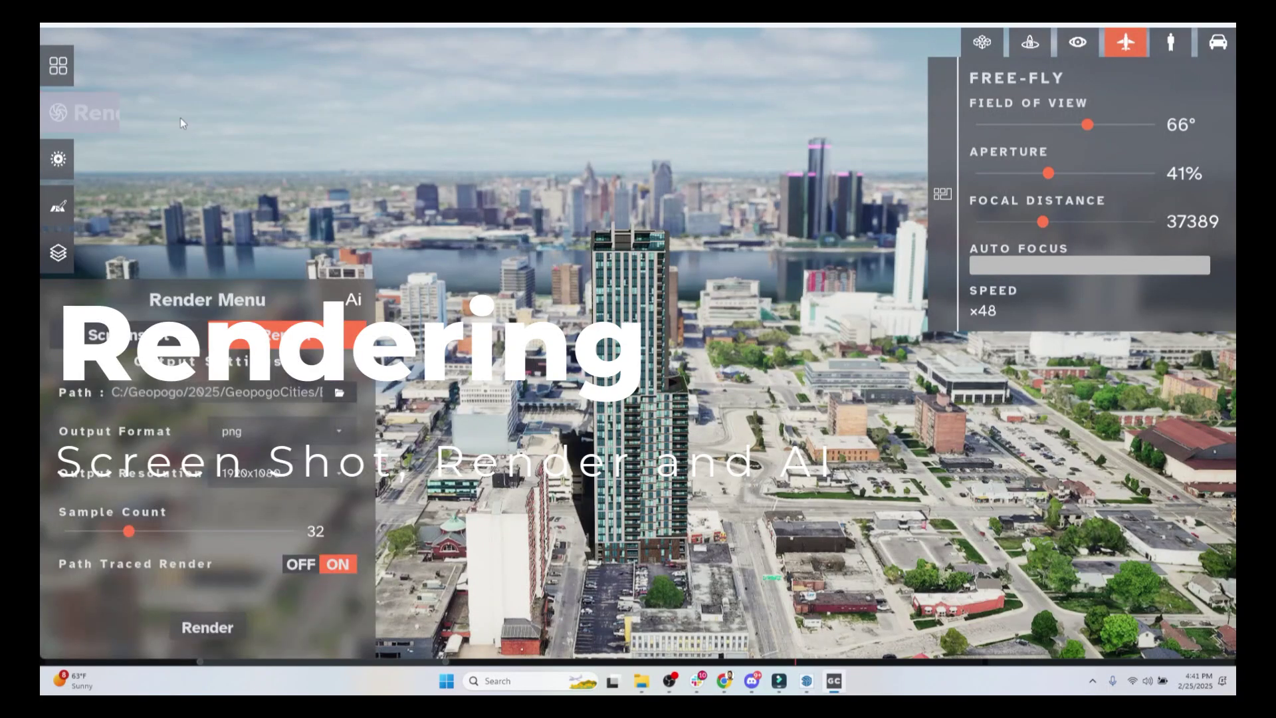
Frame the imported tower in Free-Fly with a 76° field of view, a focal distance of 37041 and a 36% aperture
{"action": "left_click_drag", "start_coordinate": [630, 230], "coordinate": [650, 372]}
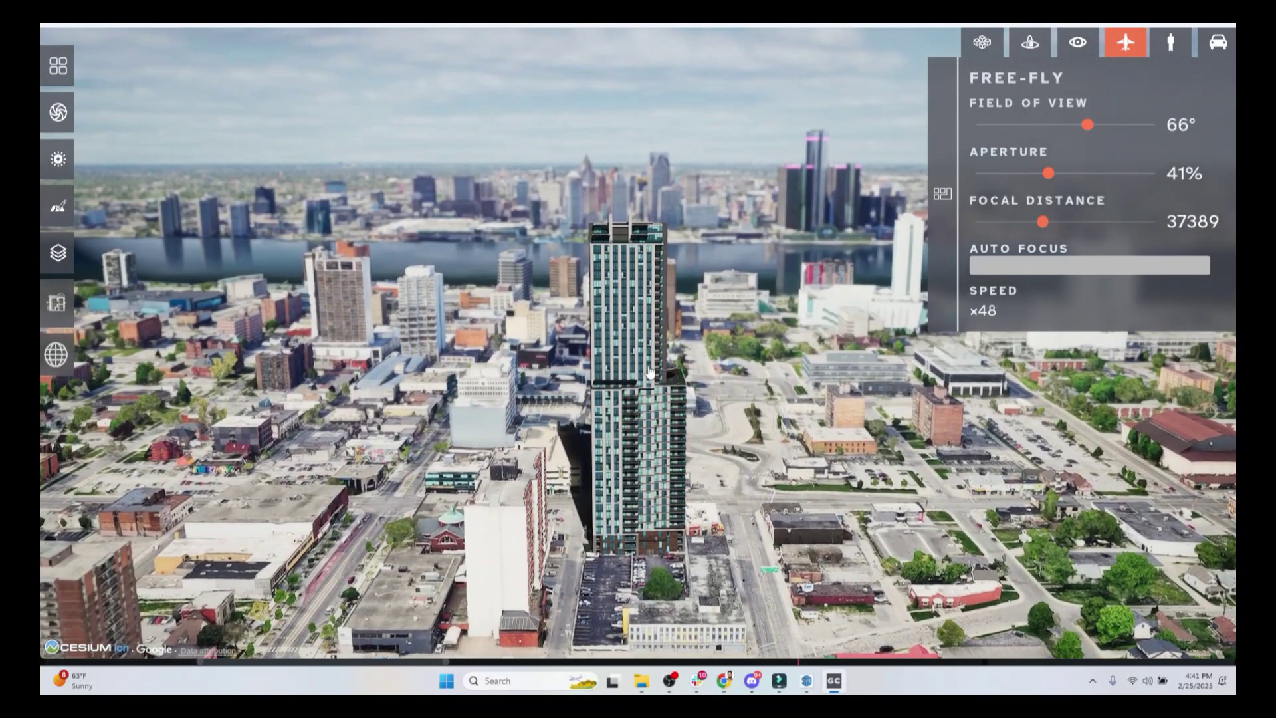
{"action": "left_click_drag", "start_coordinate": [674, 447], "coordinate": [668, 447]}
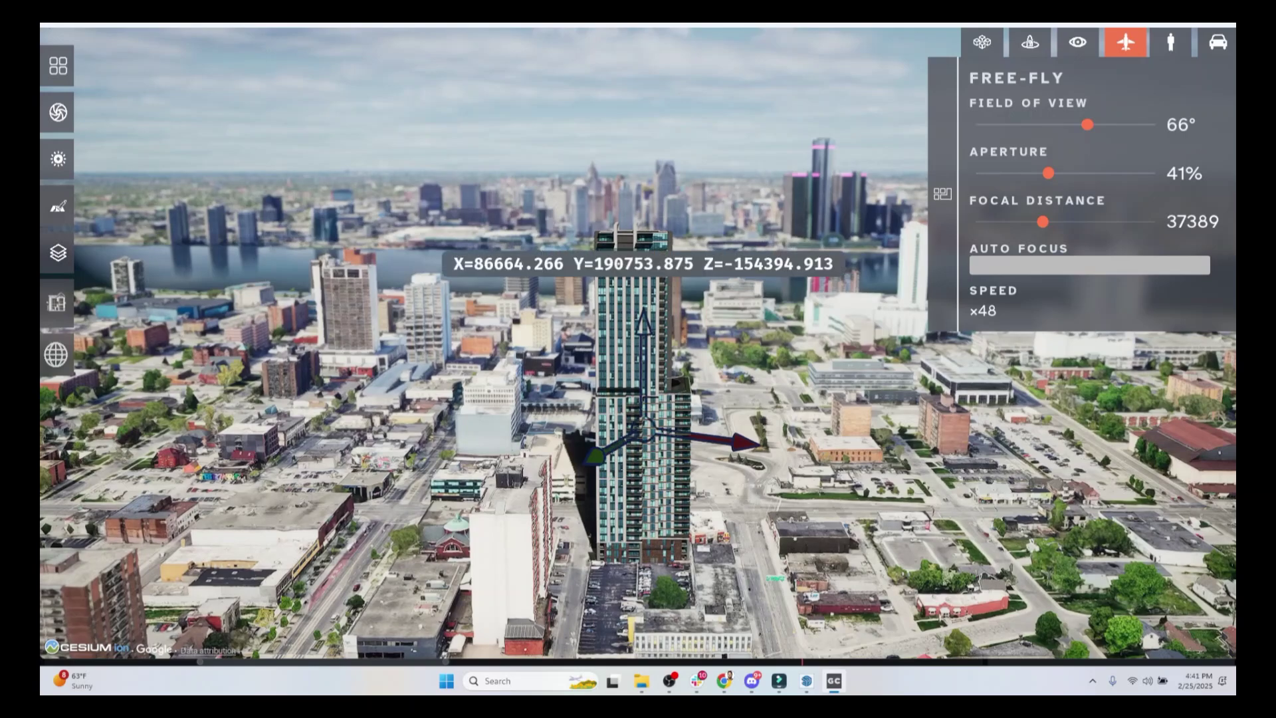
{"action": "left_click_drag", "start_coordinate": [594, 457], "coordinate": [596, 456]}
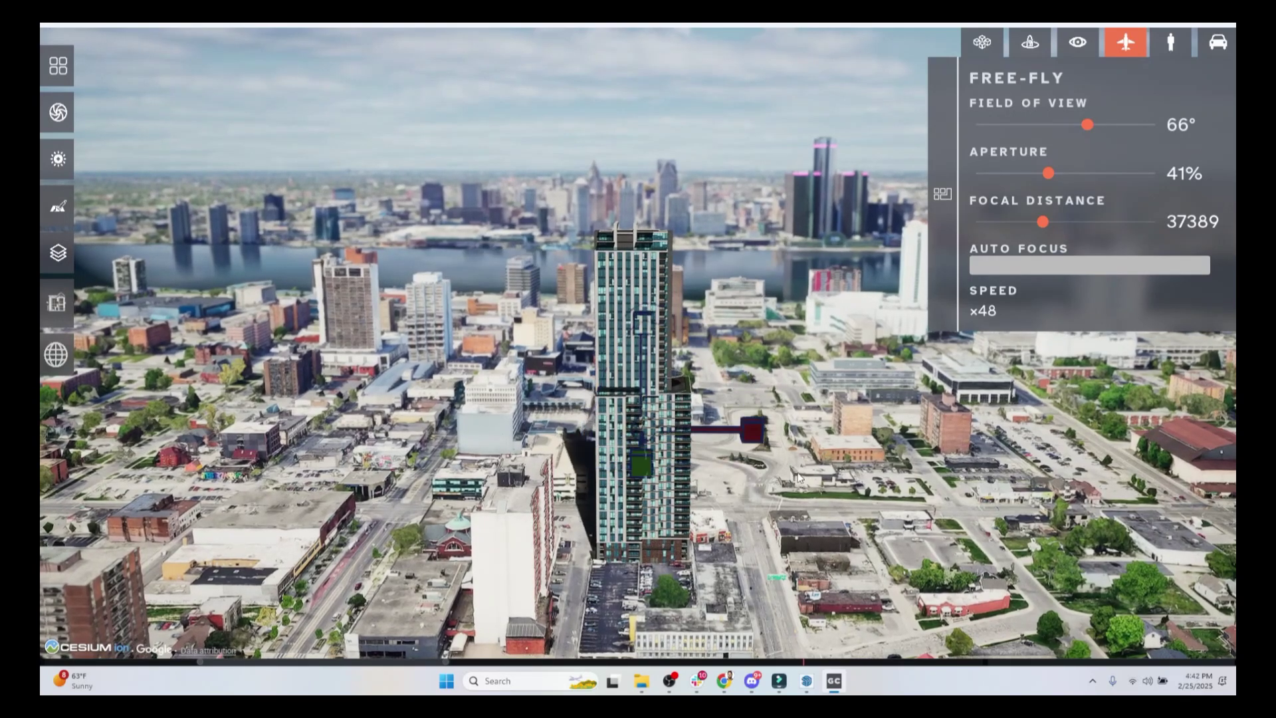
{"action": "mouse_move", "coordinate": [1095, 131]}
{"action": "left_mouse_down"}
{"action": "mouse_move", "coordinate": [1136, 127]}
{"action": "mouse_move", "coordinate": [1107, 126]}
{"action": "left_mouse_up"}
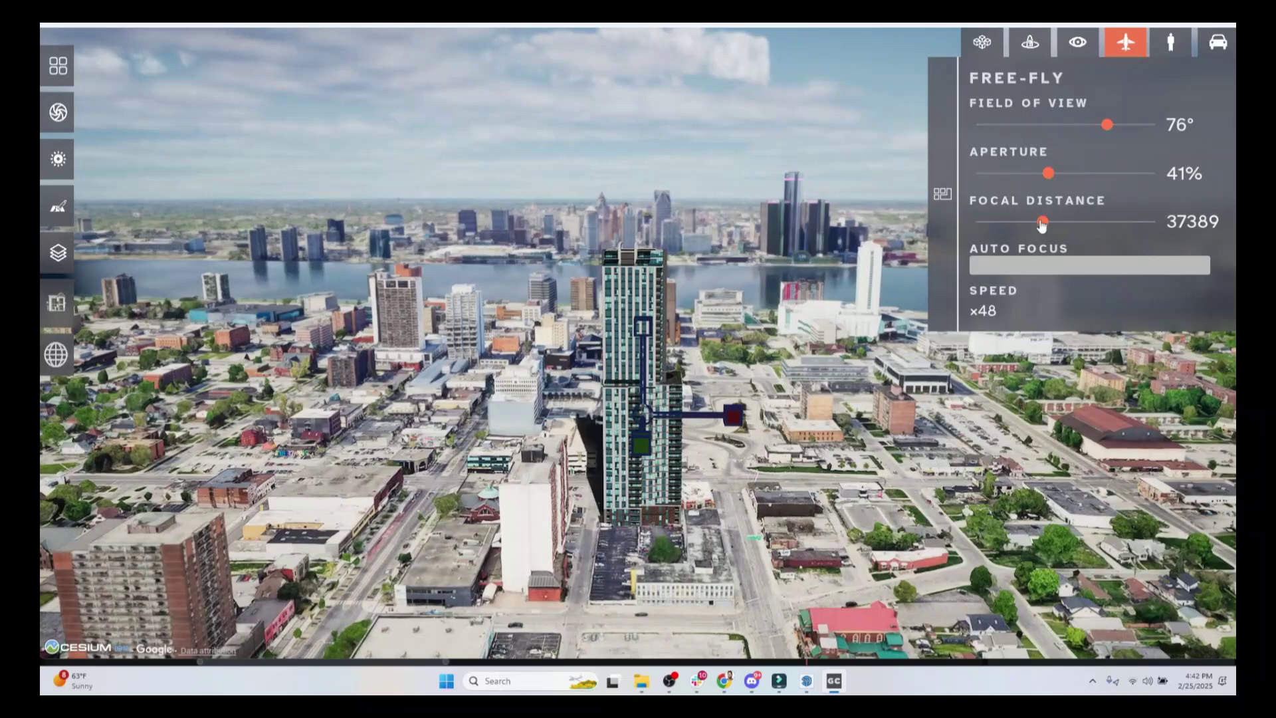
{"action": "left_click_drag", "start_coordinate": [1004, 220], "coordinate": [1037, 219]}
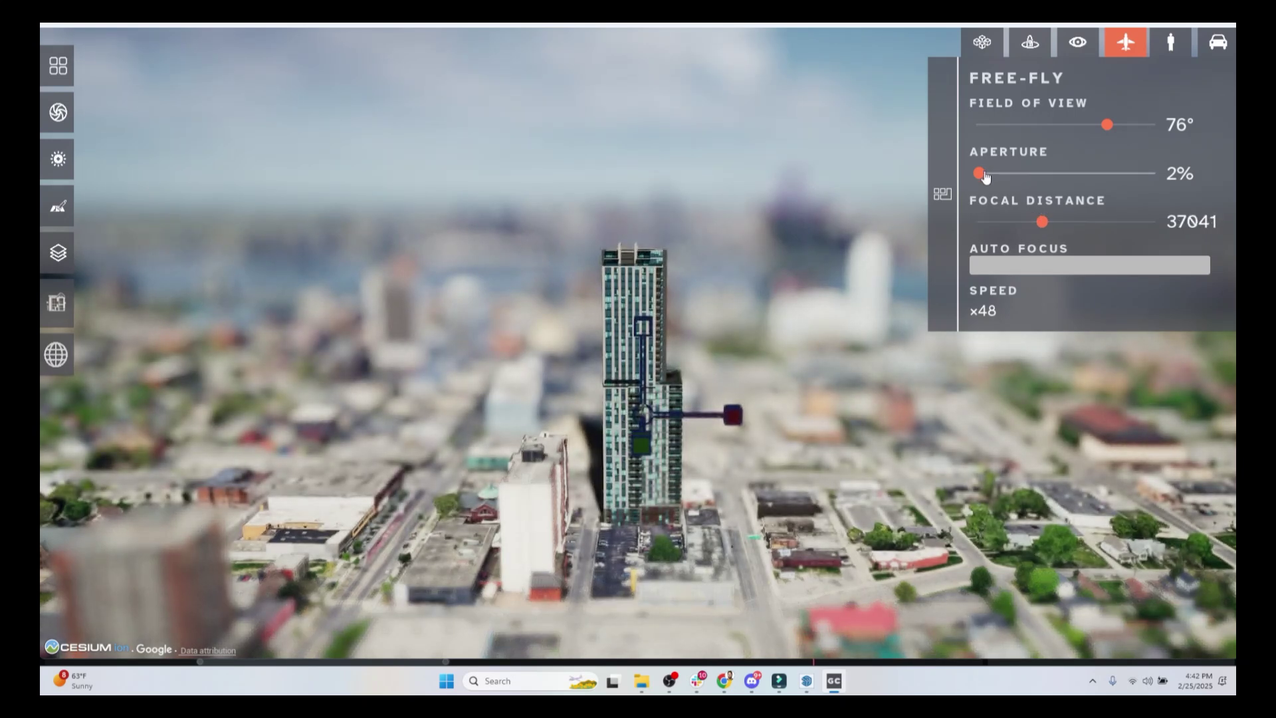
{"action": "left_click_drag", "start_coordinate": [985, 176], "coordinate": [1015, 172]}
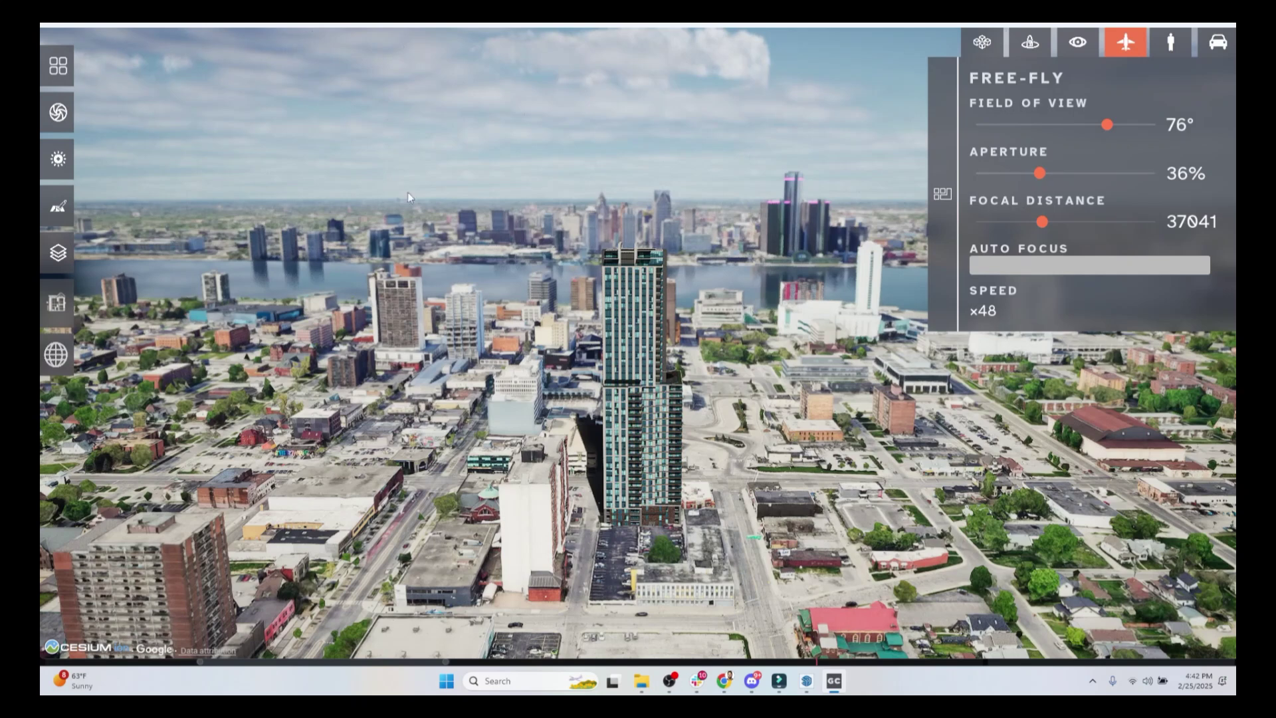
Capture a screenshot of the framed tower and city view
{"action": "left_click", "coordinate": [63, 117]}
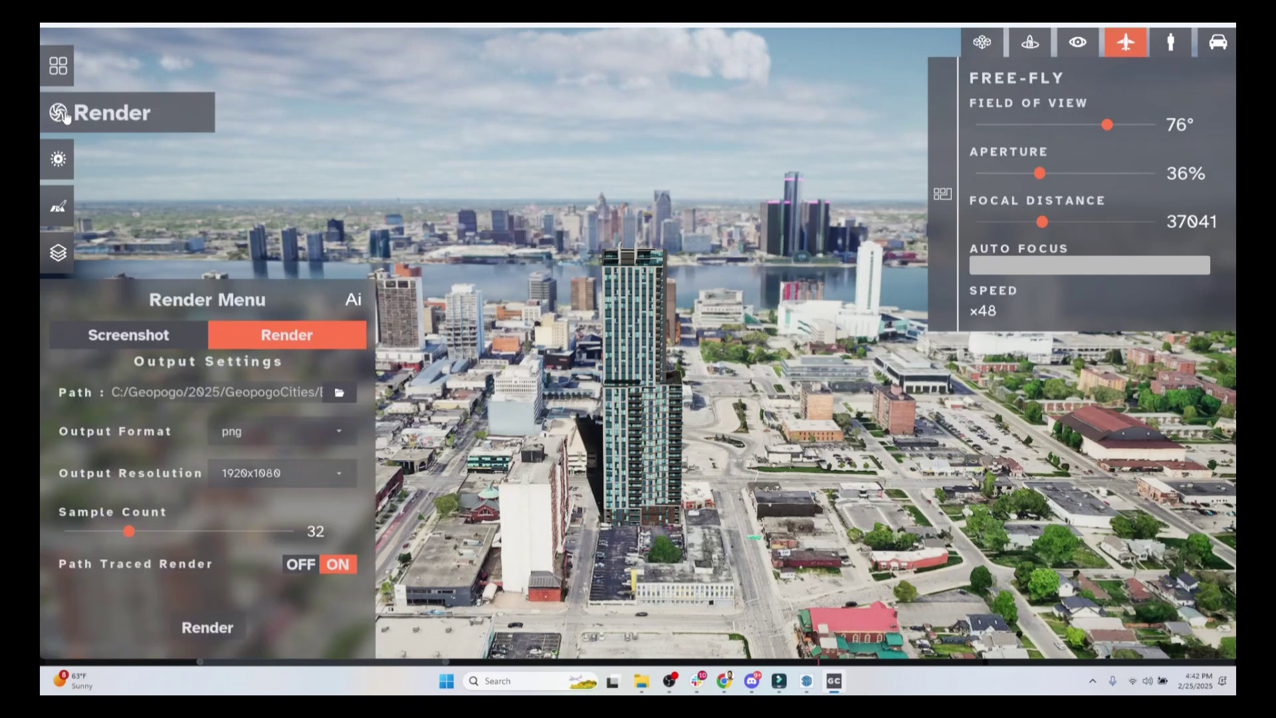
{"action": "left_click", "coordinate": [130, 336]}
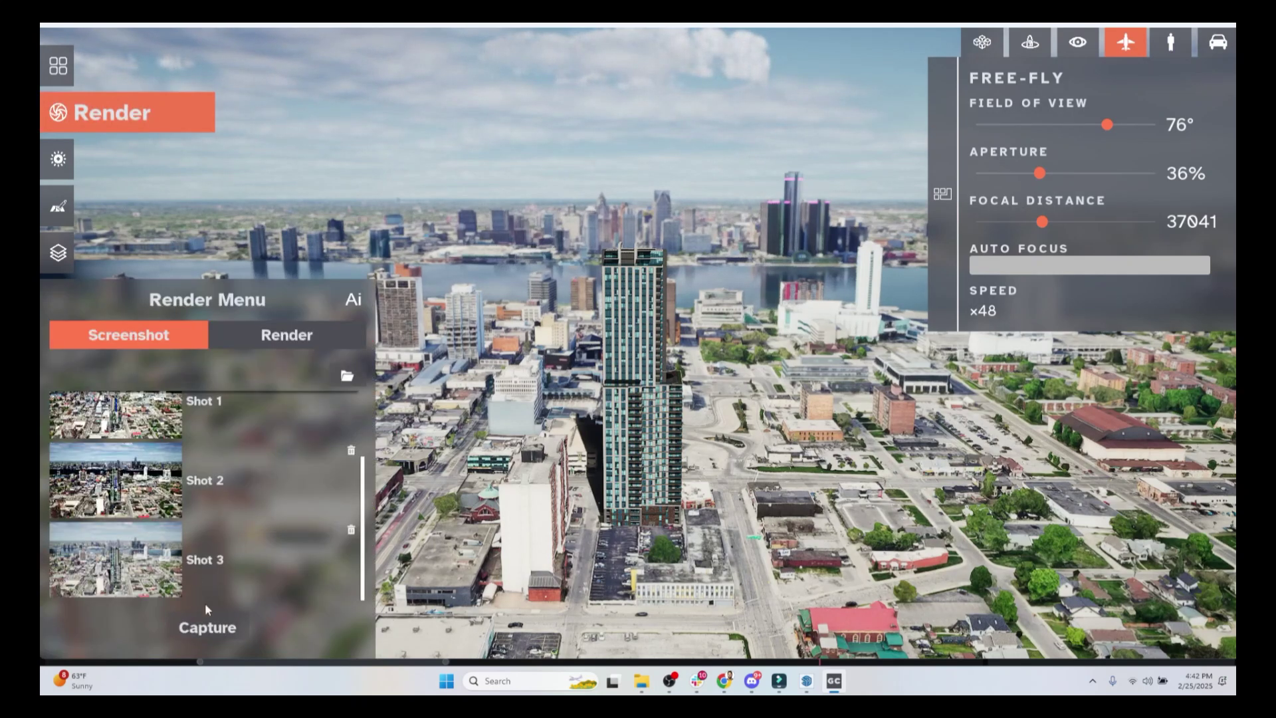
{"action": "left_click", "coordinate": [218, 627]}
{"action": "scroll", "coordinate": [147, 565], "scroll_direction": "down", "scroll_amount": 1}
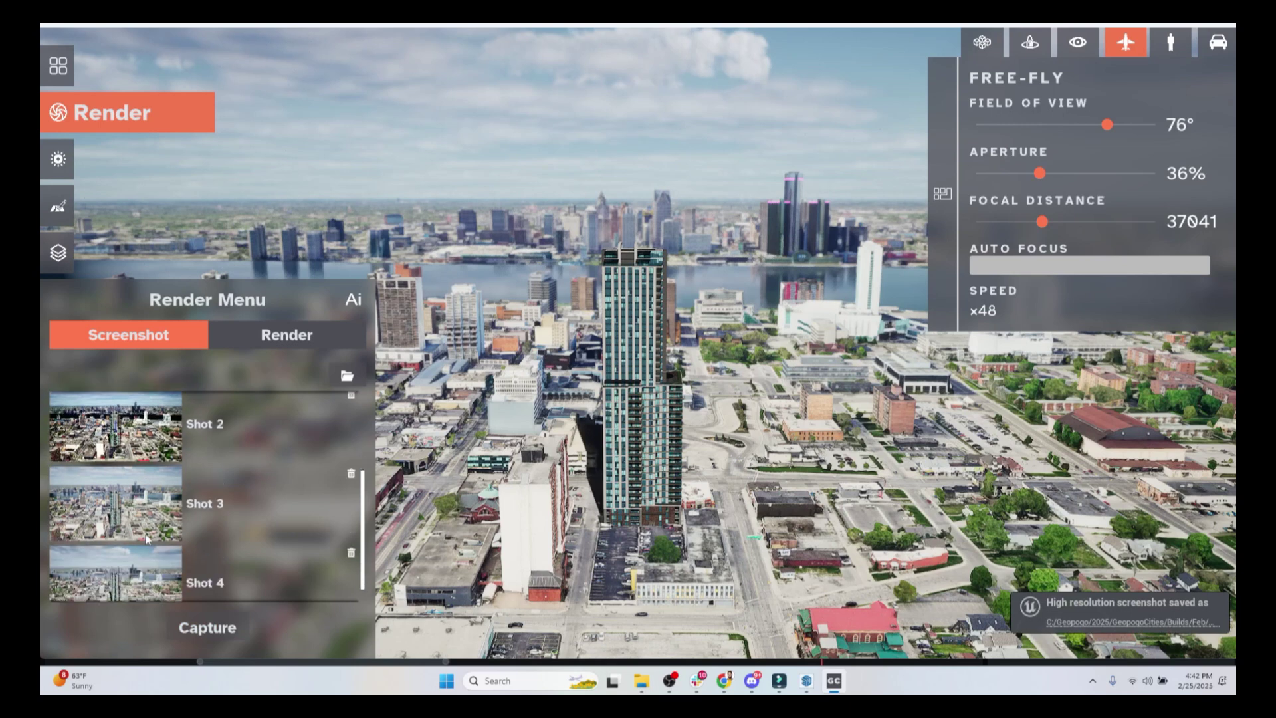
Open the screenshots folder, view the Shot4 image full size, and return to the city model
{"action": "left_click", "coordinate": [348, 377]}
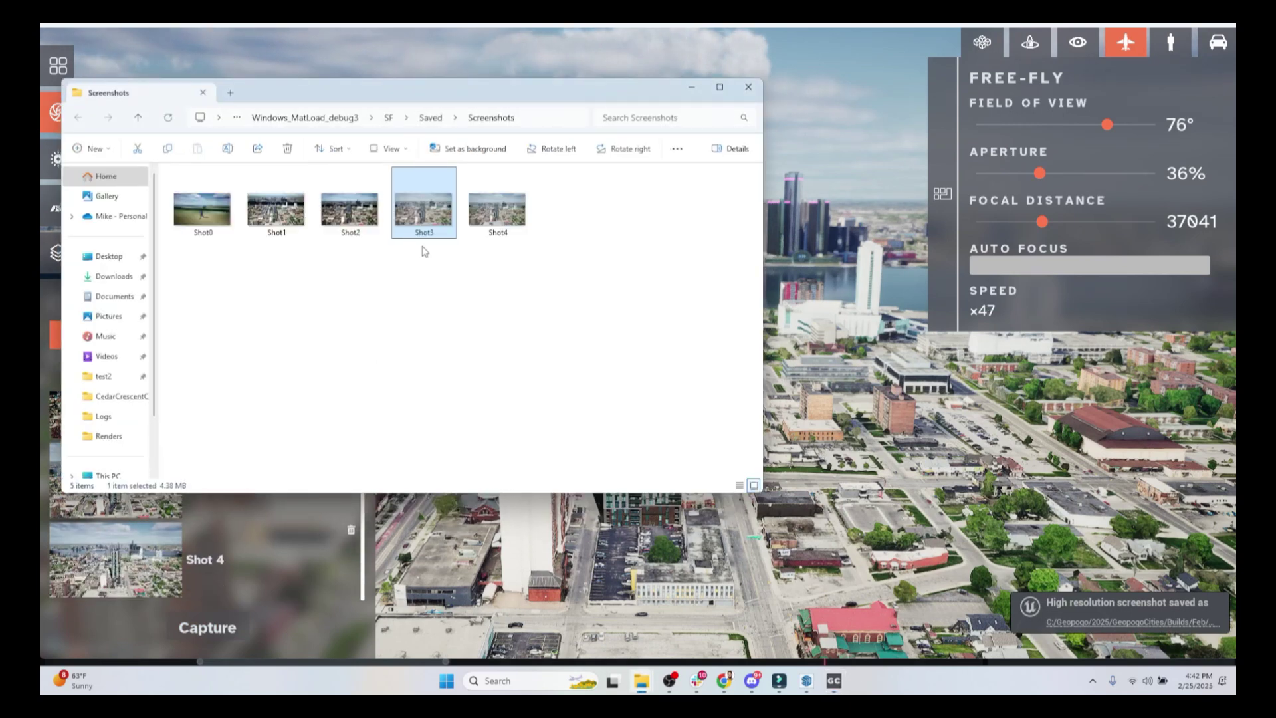
{"action": "double_click", "coordinate": [470, 237]}
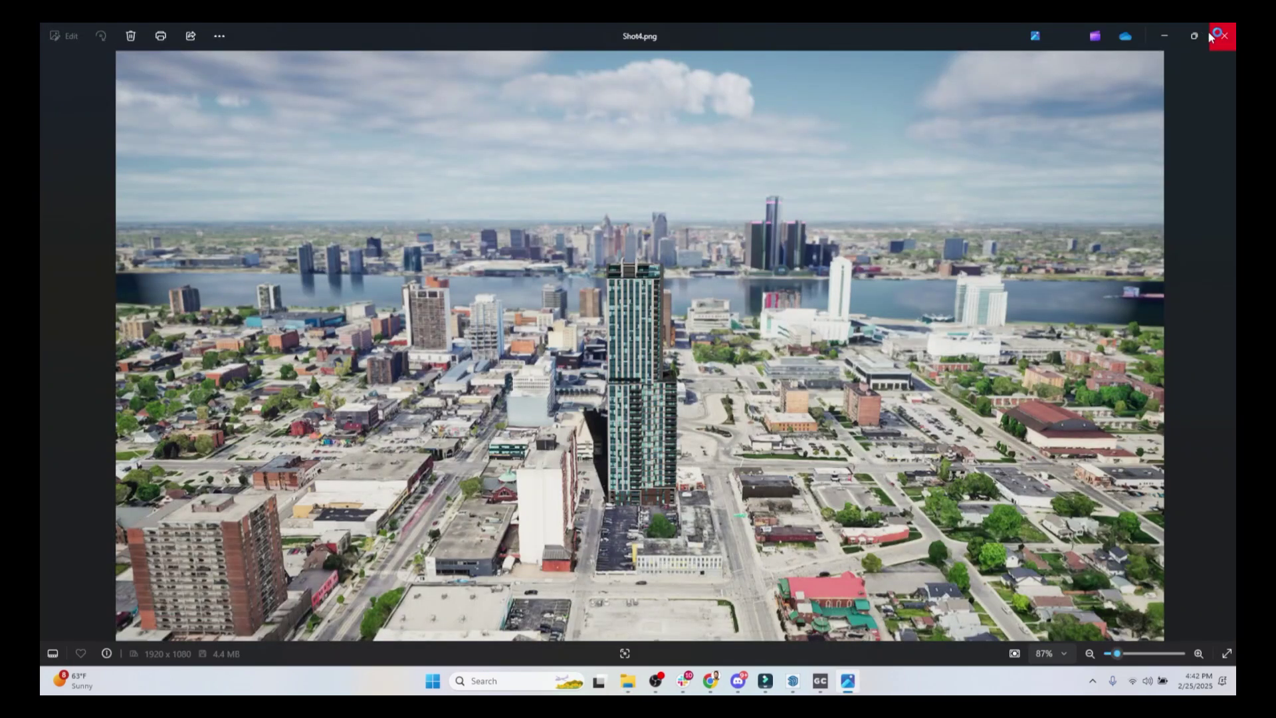
{"action": "left_click", "coordinate": [1163, 36]}
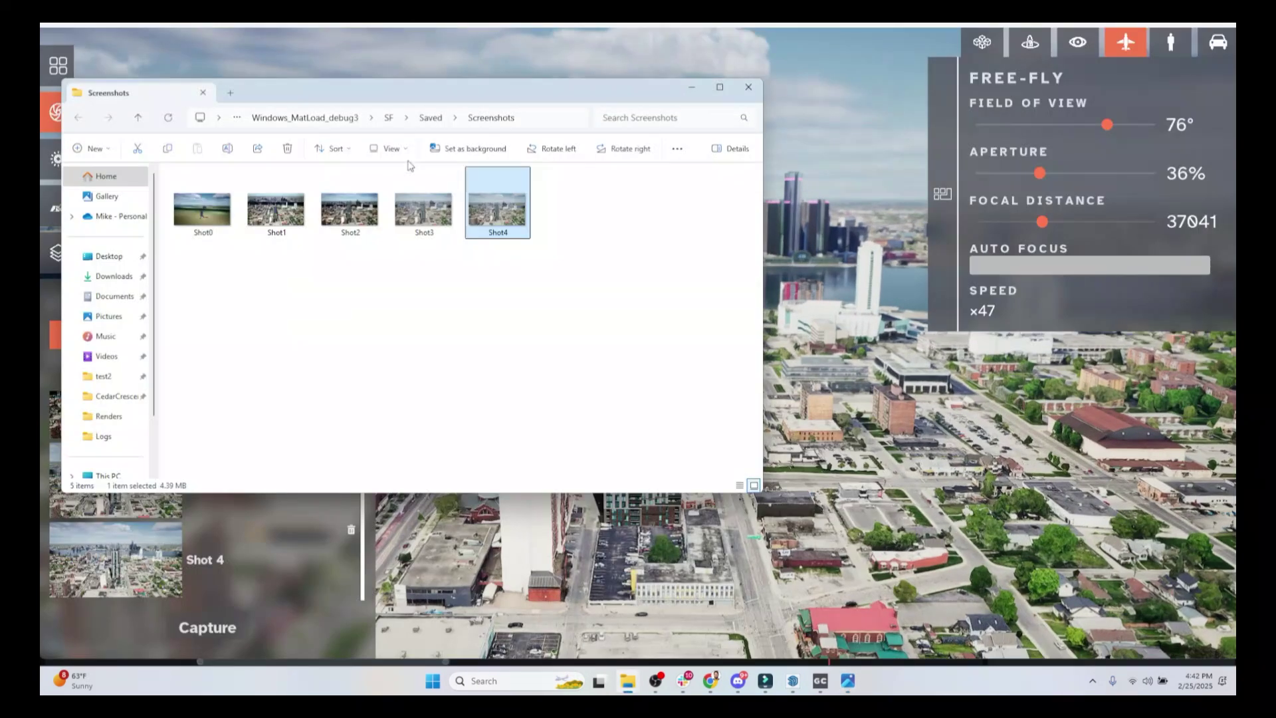
{"action": "left_click", "coordinate": [695, 89]}
Render the tower view as a path-traced png at 1920x1080 with a sample count of 32
{"action": "left_click", "coordinate": [251, 335]}
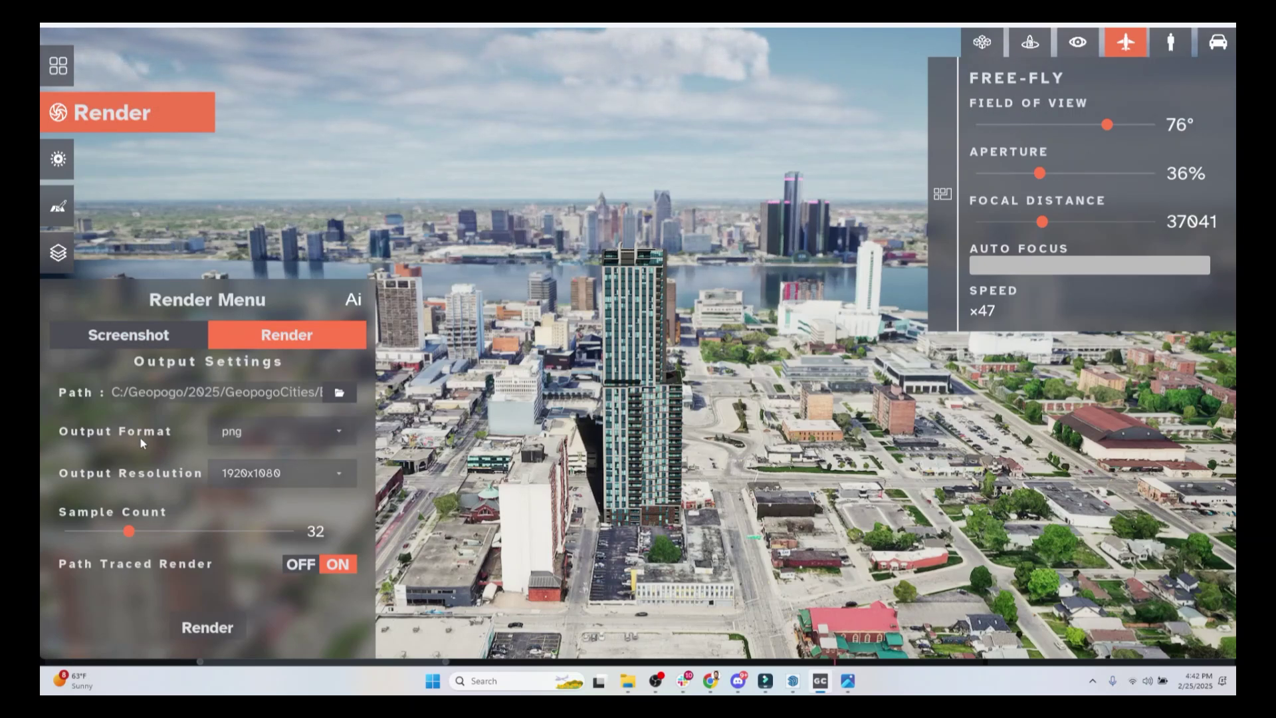
{"action": "left_click", "coordinate": [248, 436]}
{"action": "left_click", "coordinate": [232, 455]}
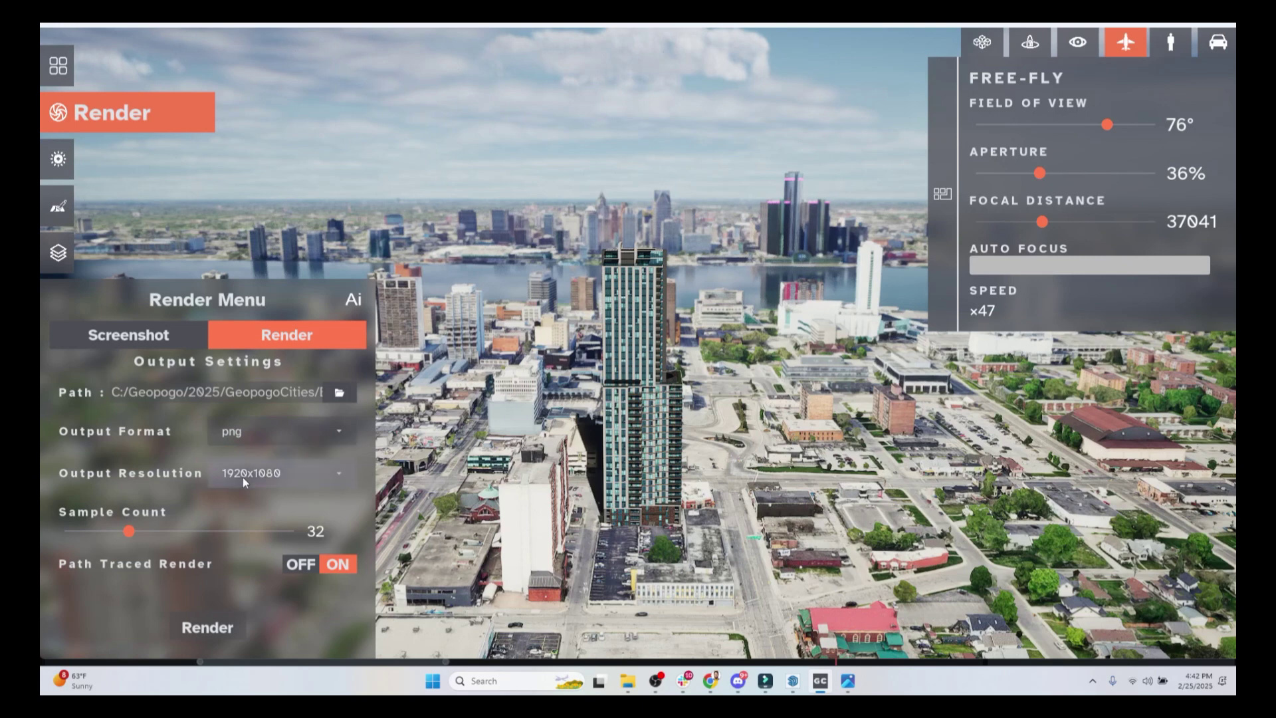
{"action": "left_click", "coordinate": [242, 473]}
{"action": "left_click", "coordinate": [242, 474]}
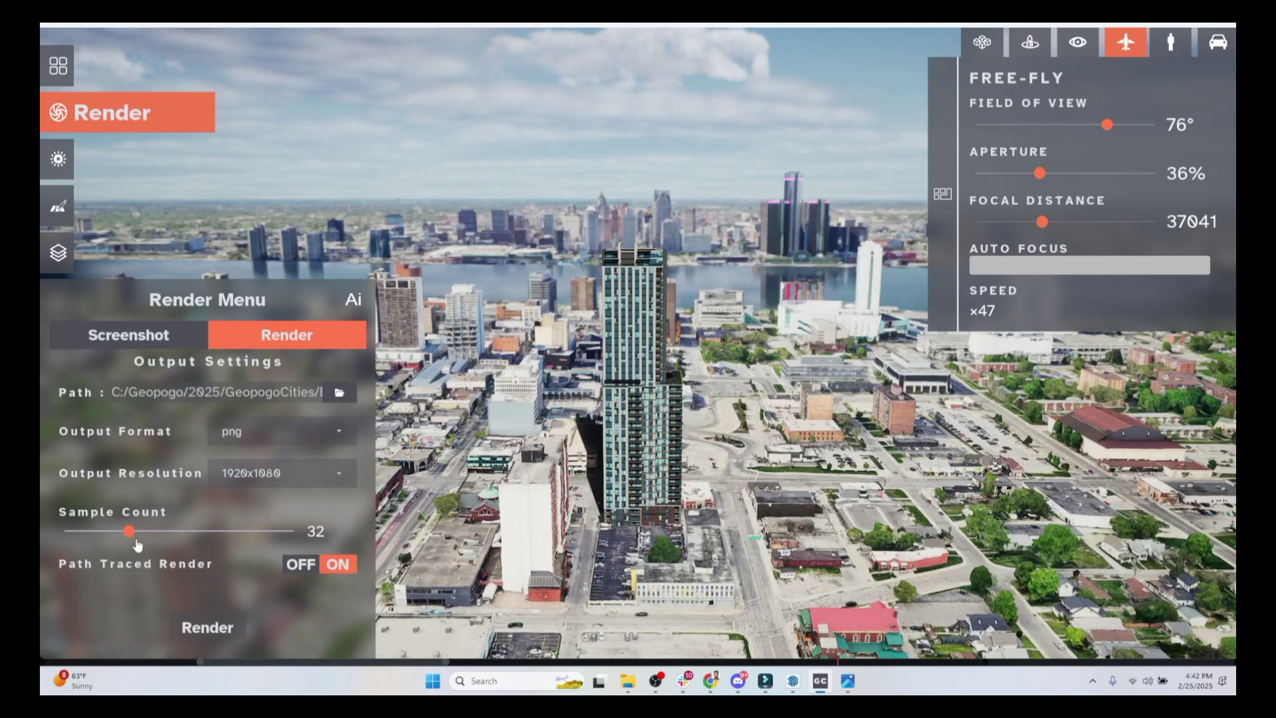
{"action": "mouse_move", "coordinate": [129, 532]}
{"action": "left_mouse_down"}
{"action": "mouse_move", "coordinate": [152, 532]}
{"action": "mouse_move", "coordinate": [138, 532]}
{"action": "left_mouse_up"}
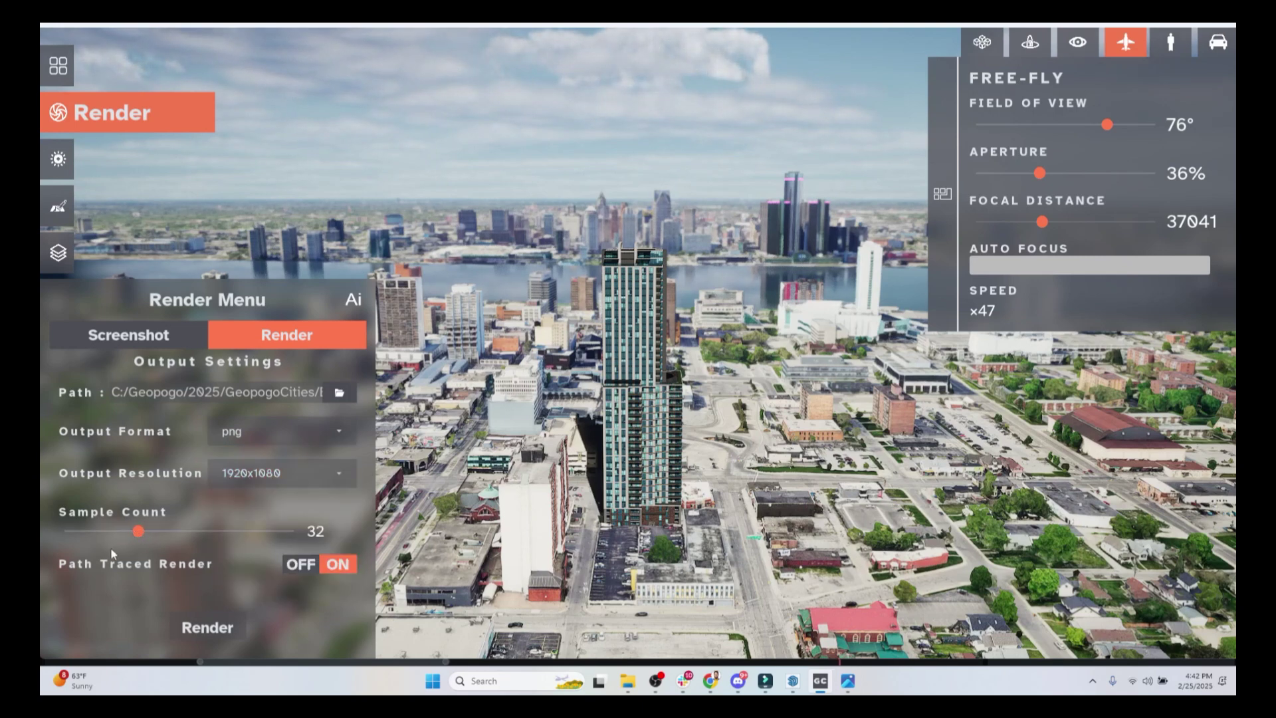
{"action": "left_click", "coordinate": [204, 634]}
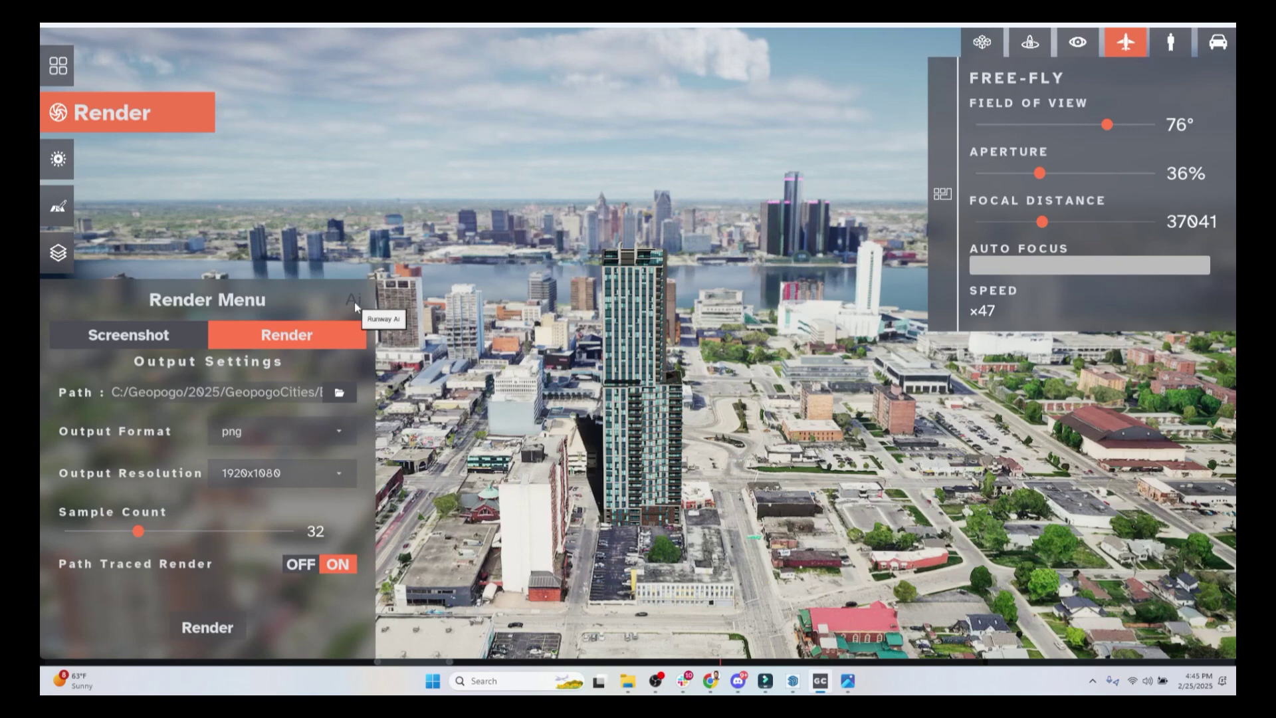
Open the Runway AI site from the render settings and start a new generative session there
{"action": "left_click", "coordinate": [354, 302]}
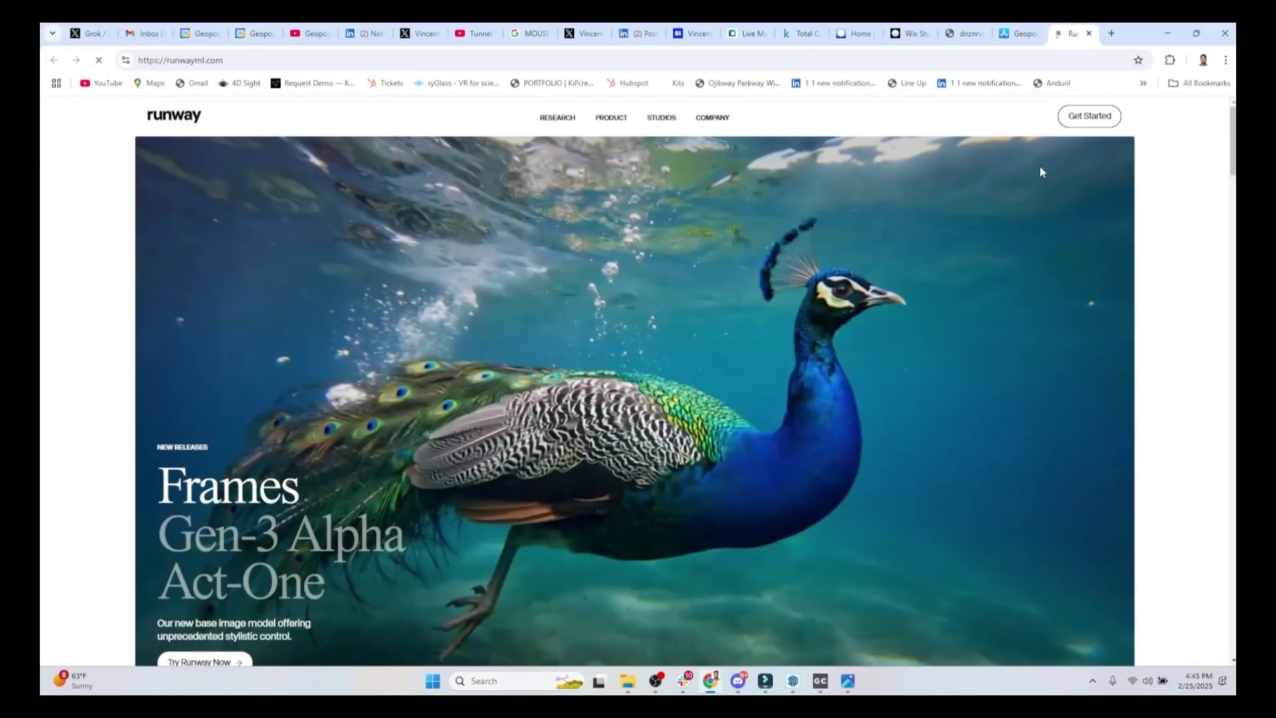
{"action": "left_click", "coordinate": [1077, 120]}
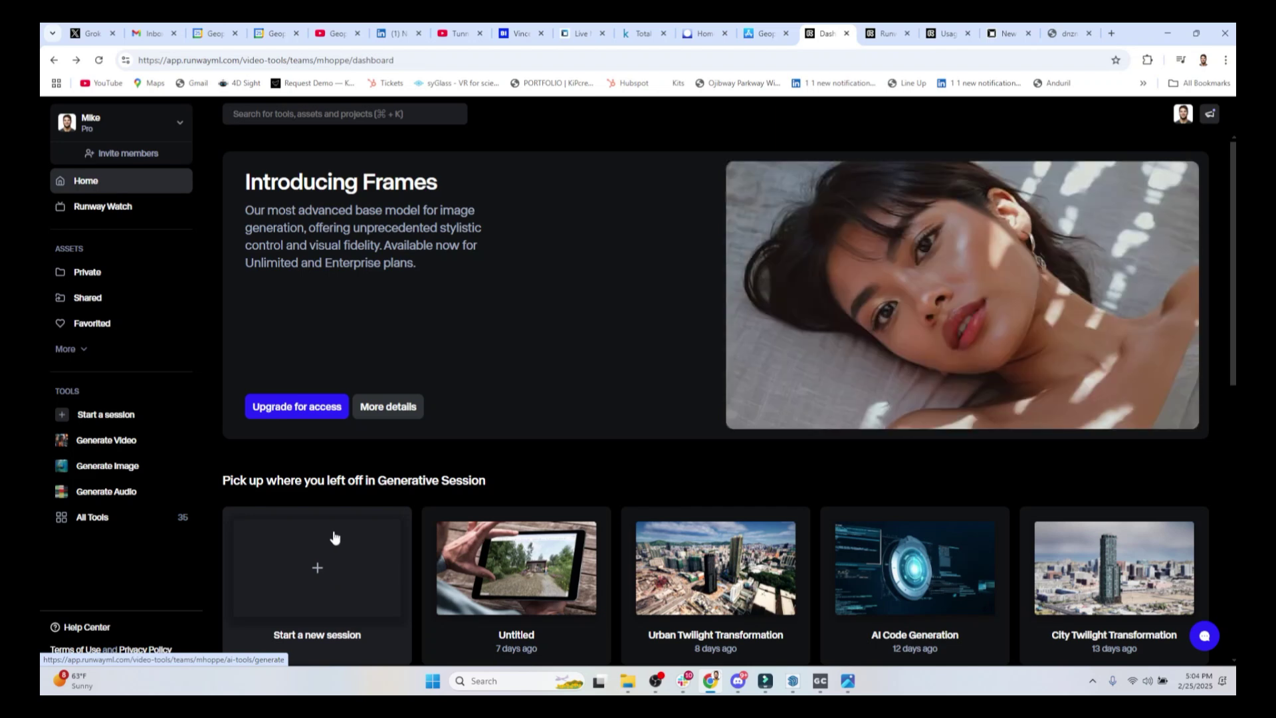
{"action": "left_click", "coordinate": [304, 582]}
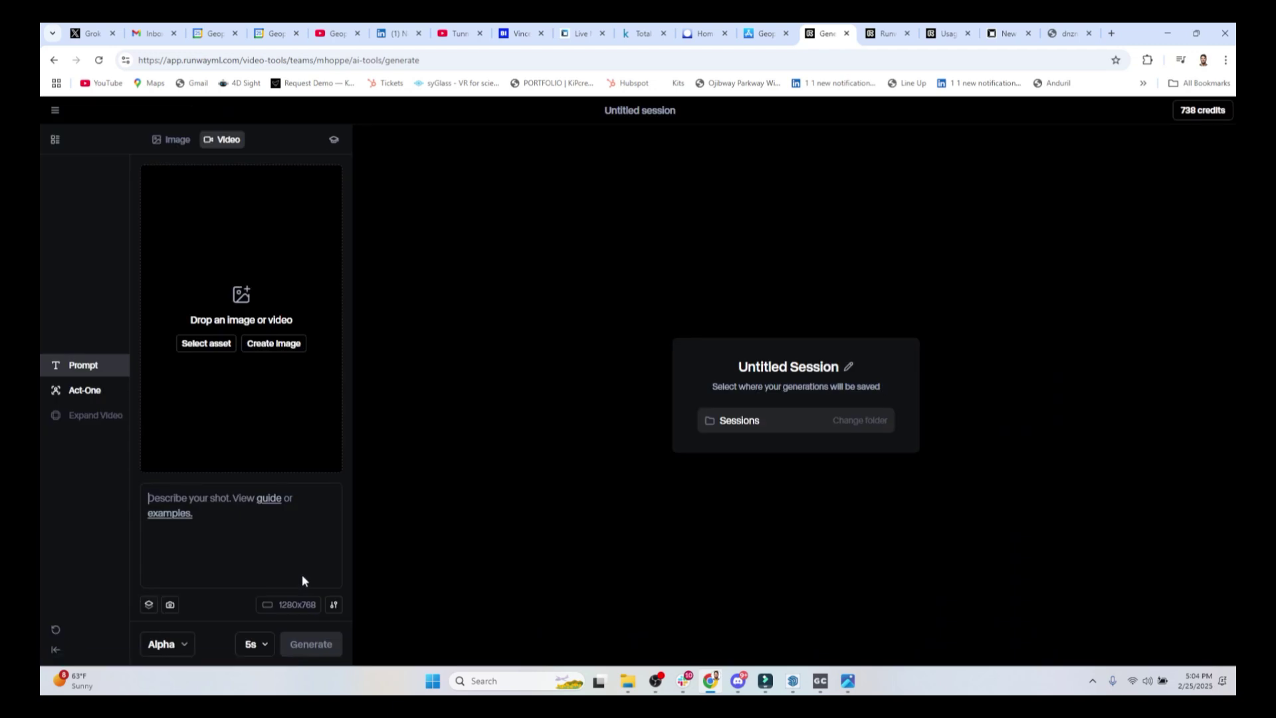
Load Shot4 from the Saved > Screenshots folder as the first-frame image for the video generation
{"action": "left_click", "coordinate": [236, 299]}
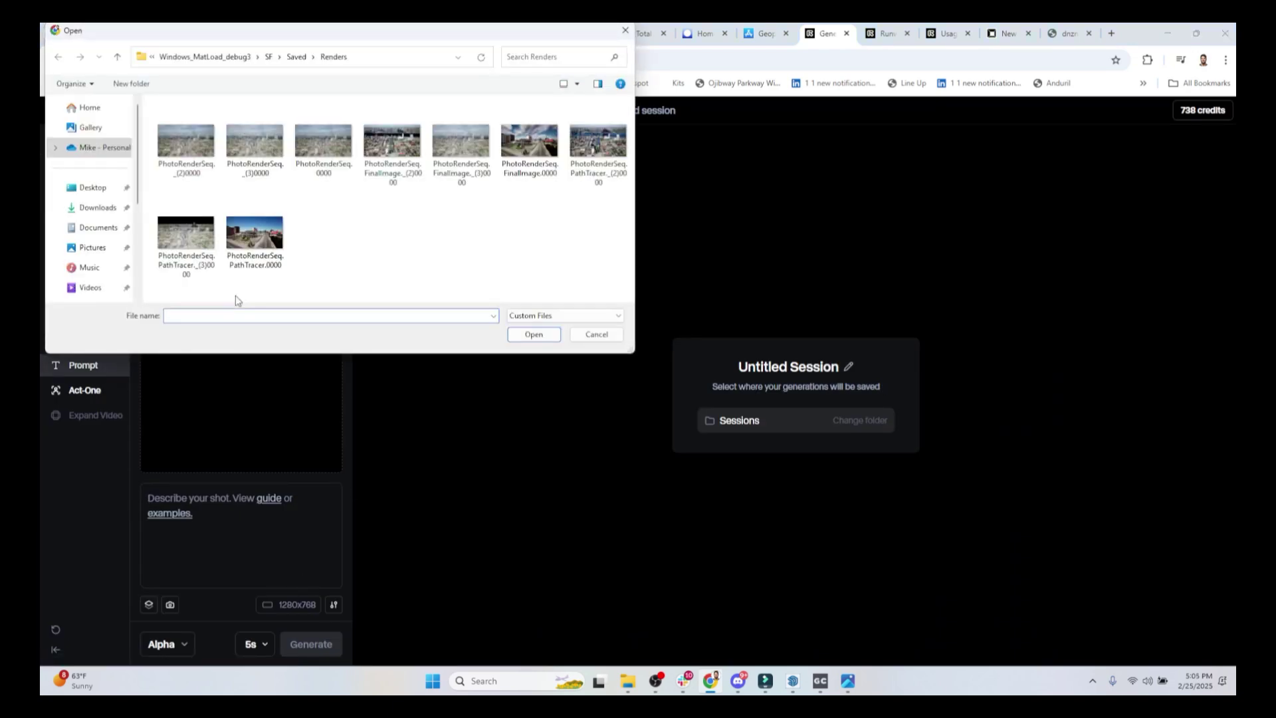
{"action": "left_click", "coordinate": [294, 57]}
{"action": "double_click", "coordinate": [251, 193]}
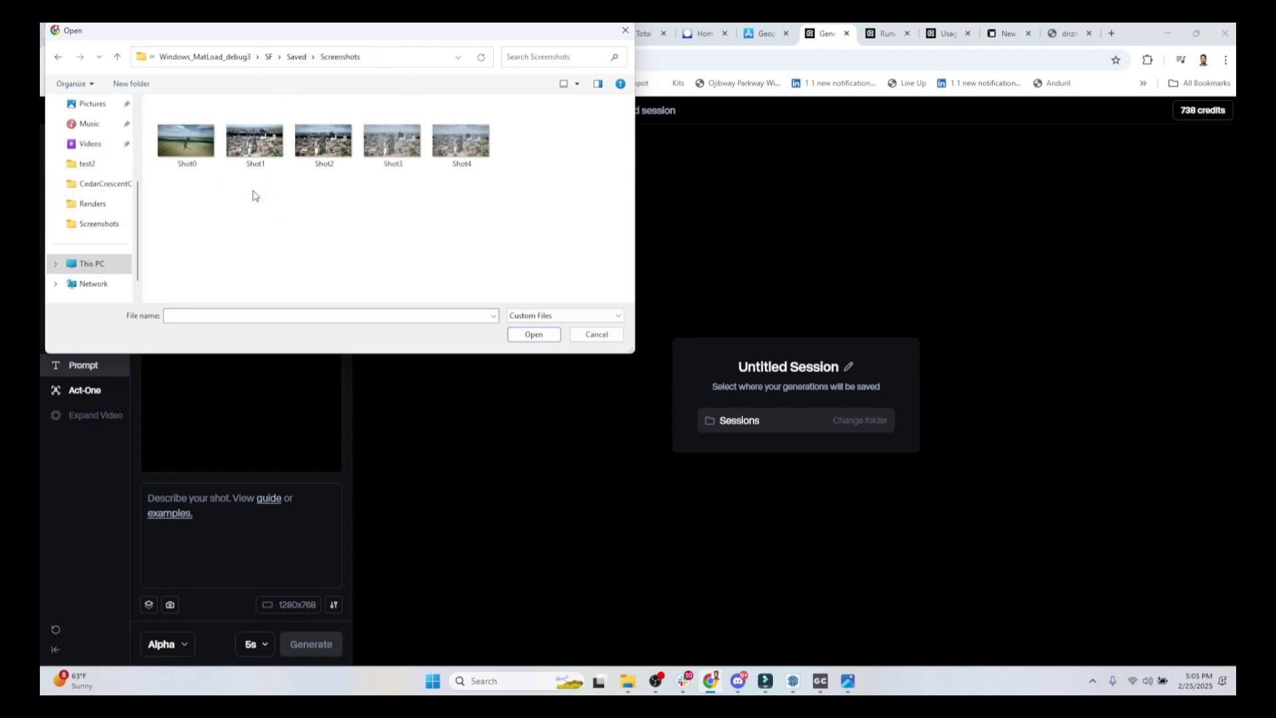
{"action": "double_click", "coordinate": [481, 156]}
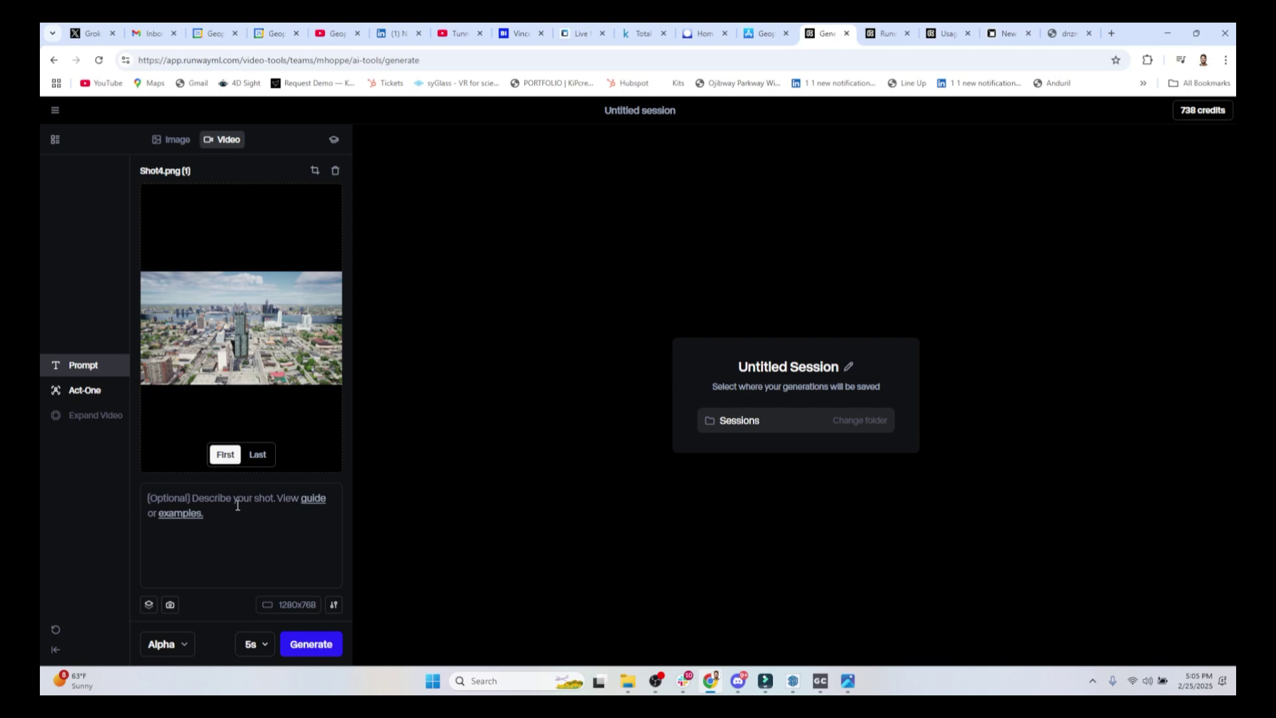
Enter the prompt "Adjust sun to sunset, turn on city and building lights," and choose a duration of 5 seconds
{"action": "type", "text": "Ad"}
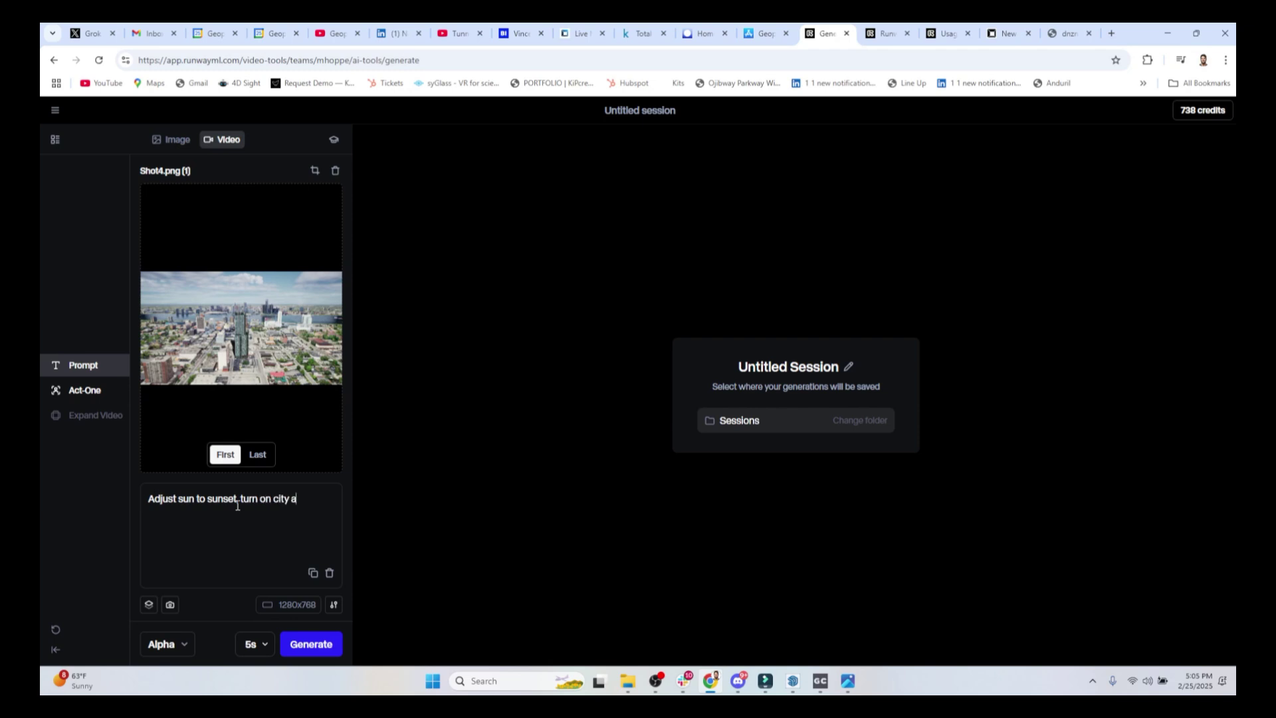
{"action": "type", "text": "ing lights,"}
{"action": "left_click", "coordinate": [255, 644]}
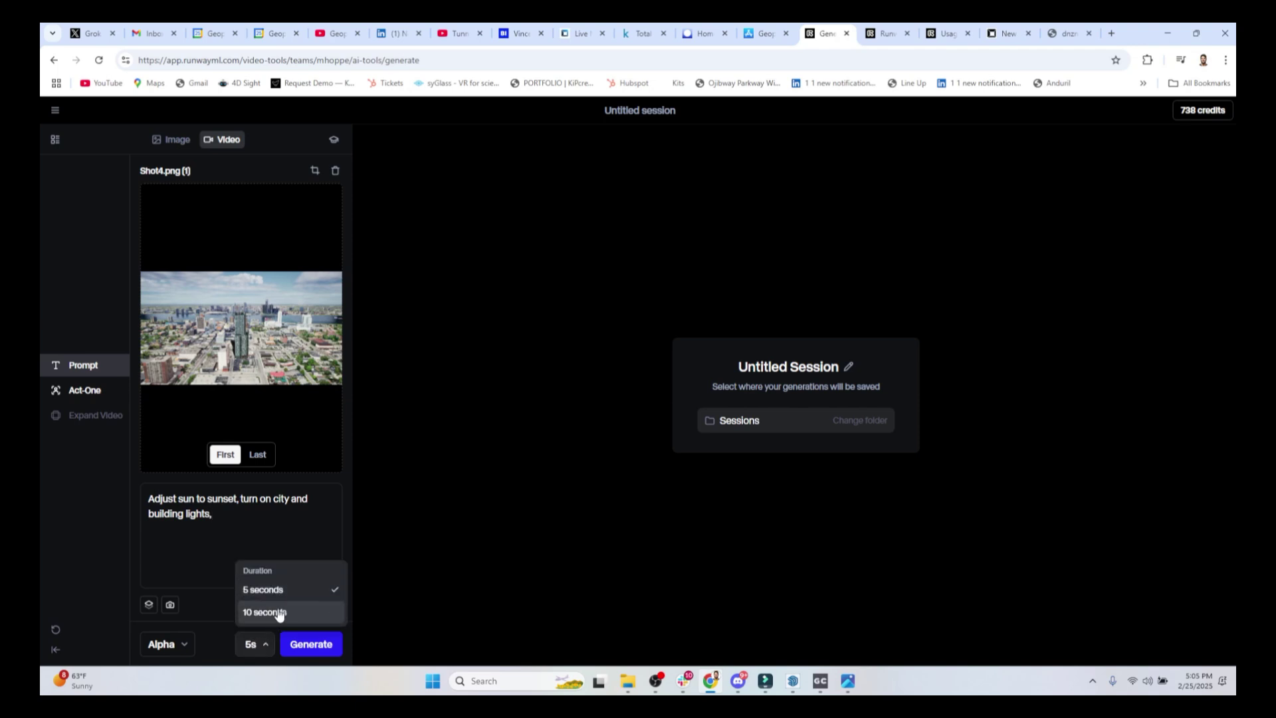
{"action": "left_click", "coordinate": [275, 590]}
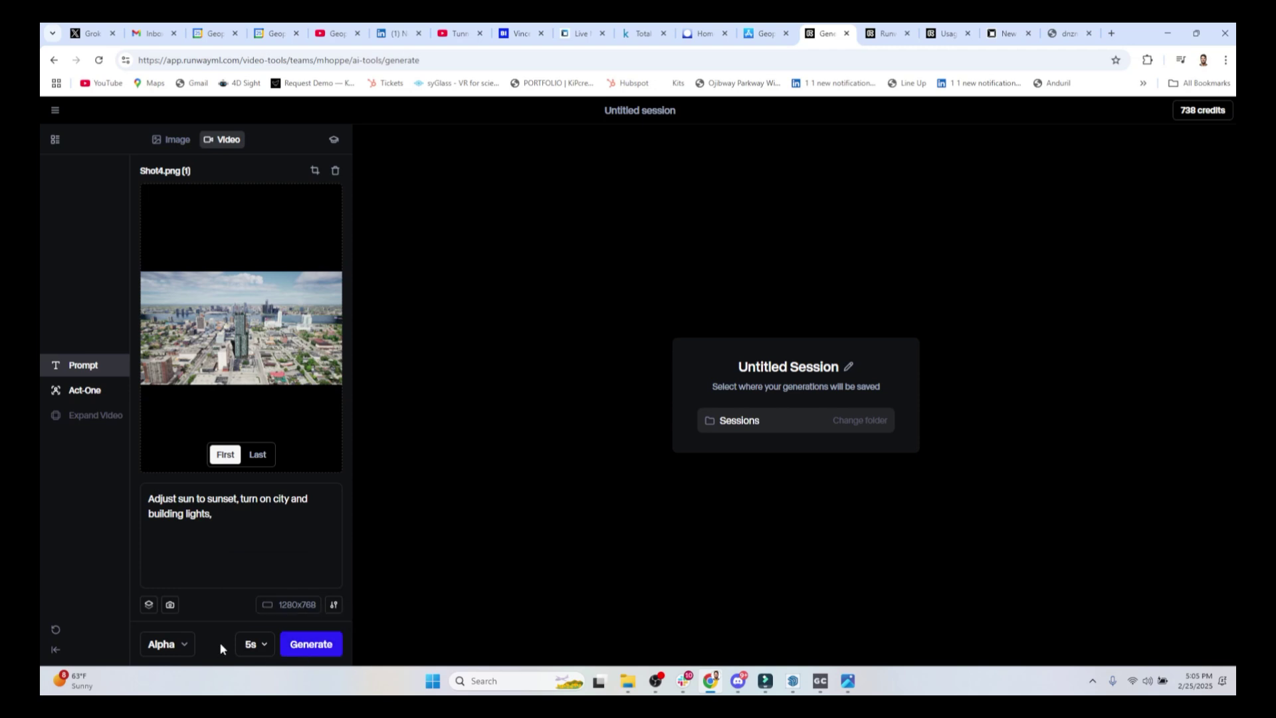
Check the available models, generate the video with Gen-3 Alpha, and play the resulting clip
{"action": "left_click", "coordinate": [163, 644]}
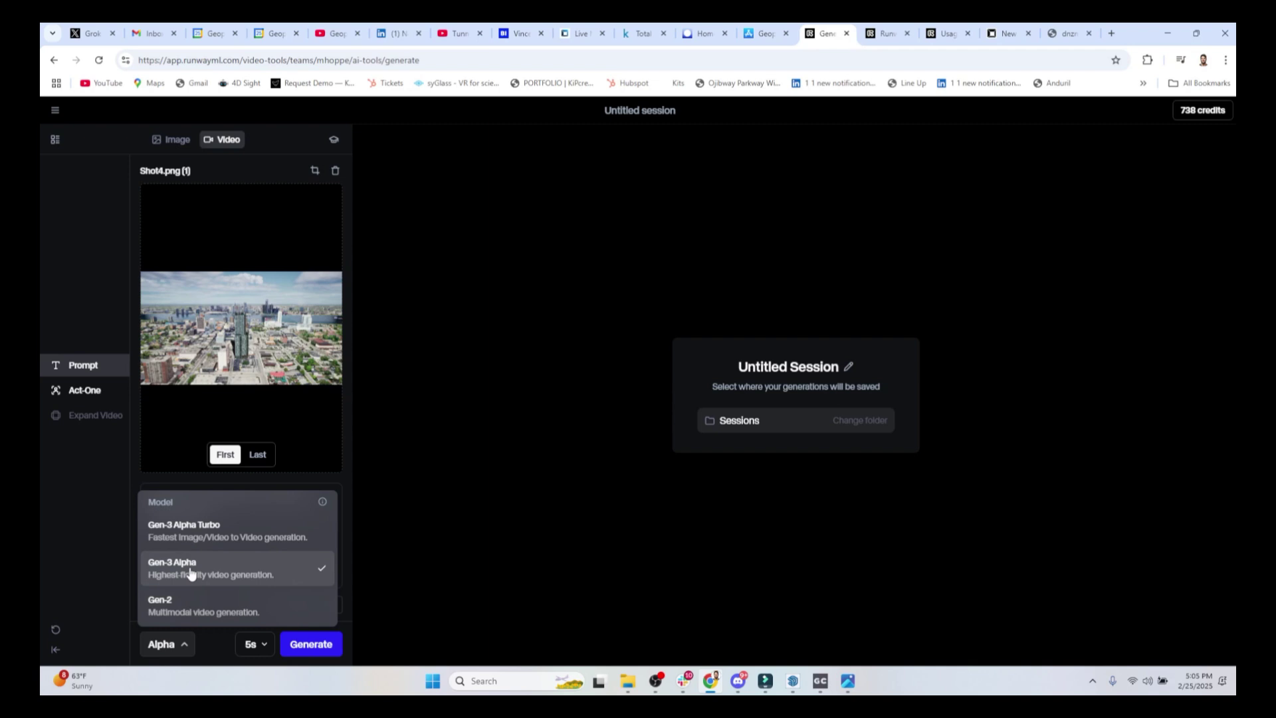
{"action": "left_click", "coordinate": [369, 480]}
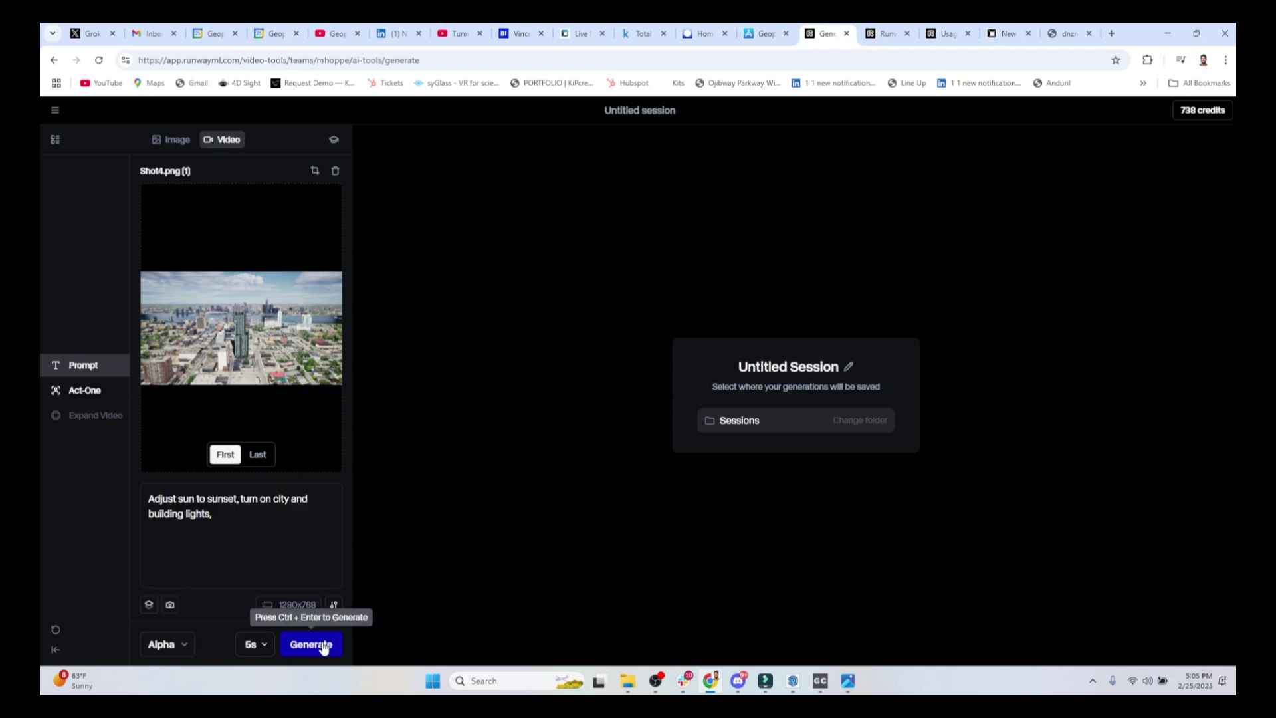
{"action": "left_click", "coordinate": [323, 646]}
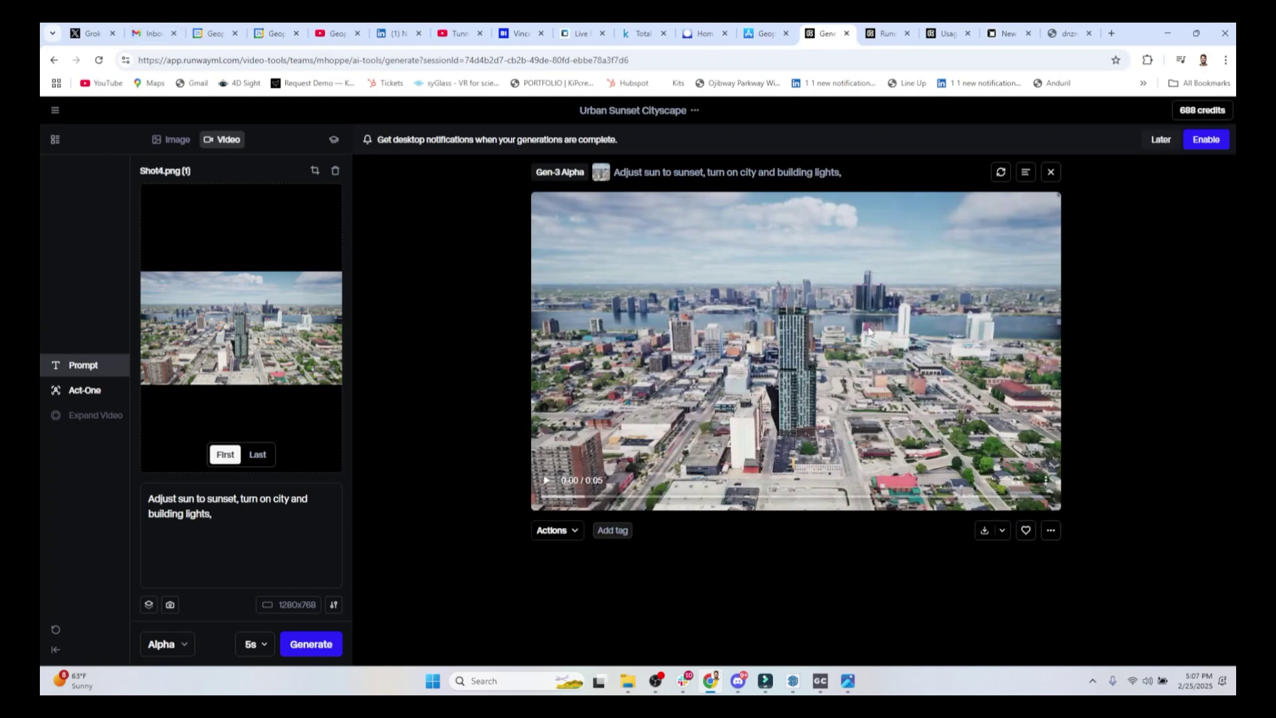
{"action": "left_click", "coordinate": [546, 481]}
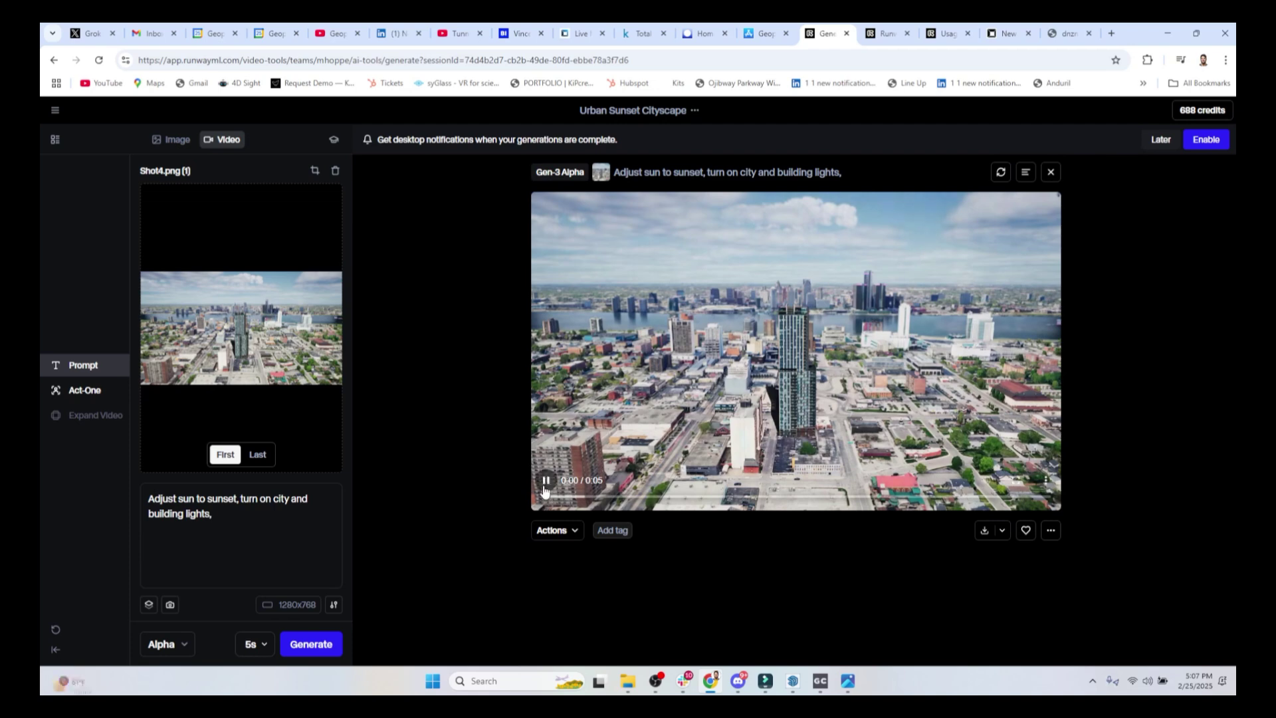